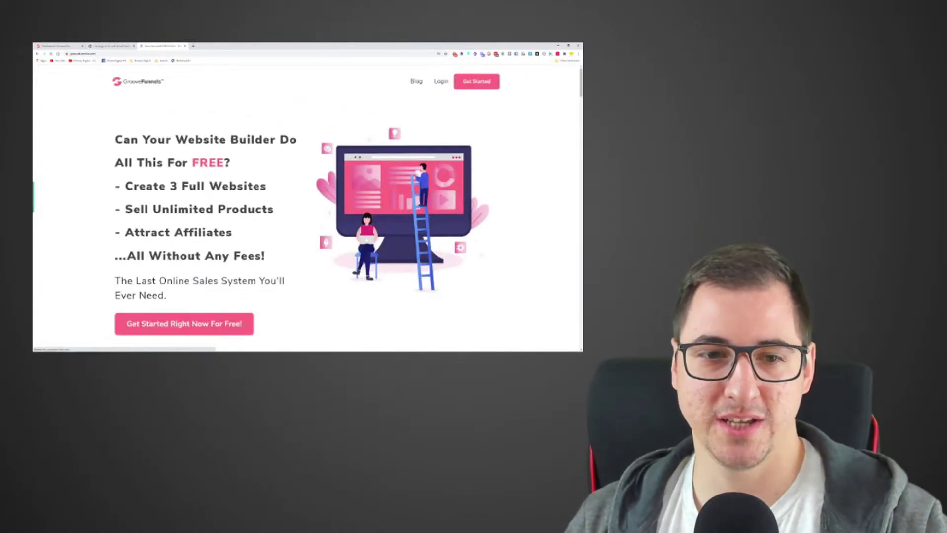
Finish reviewing the GrooveFunnels homepage, then open a new tab on Google's start page
scroll(375, 138, "down", 10)
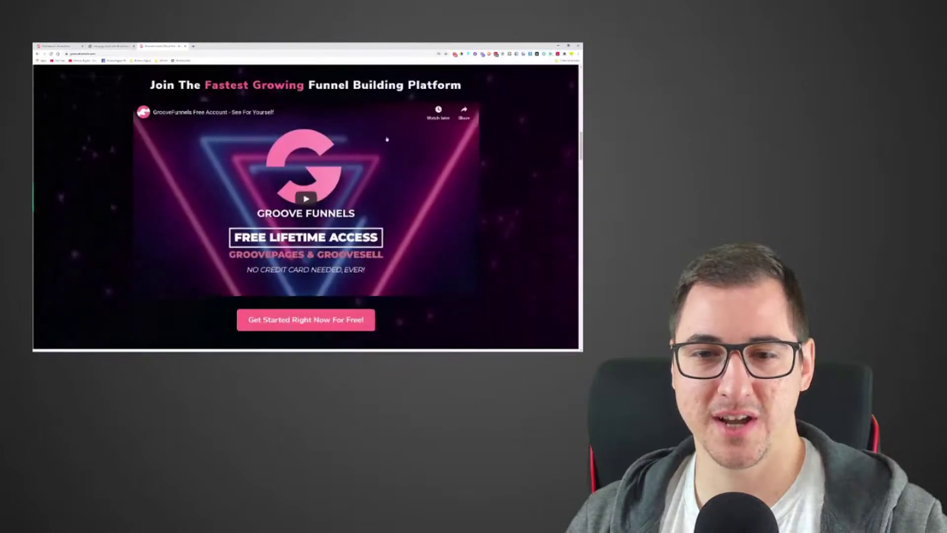
scroll(375, 137, "down", 10)
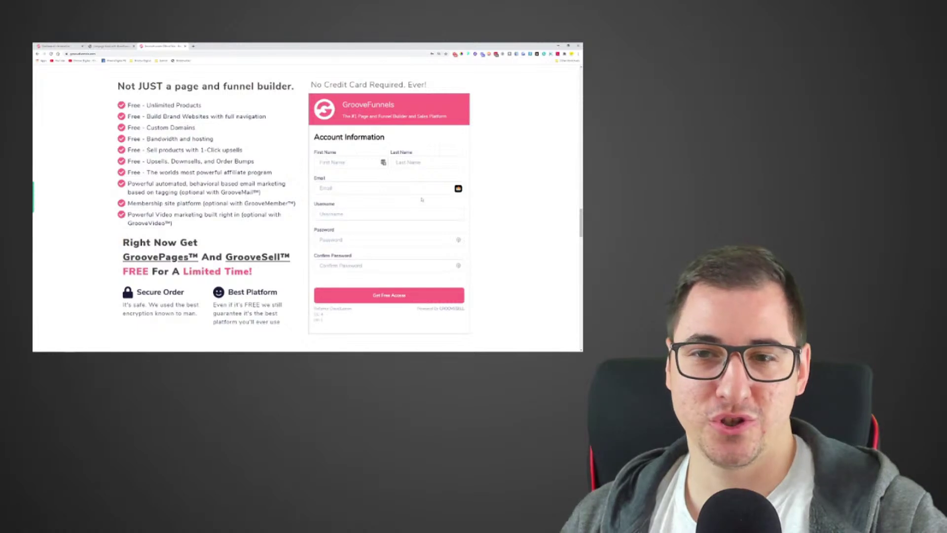
scroll(261, 167, "down", 2)
scroll(267, 151, "up", 2)
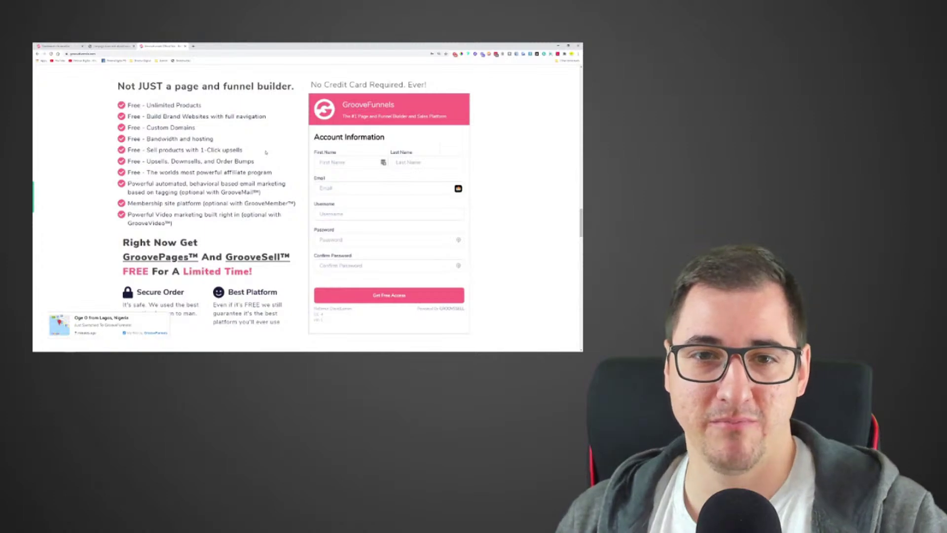
scroll(266, 153, "up", 3)
scroll(315, 177, "down", 1)
scroll(375, 197, "up", 3)
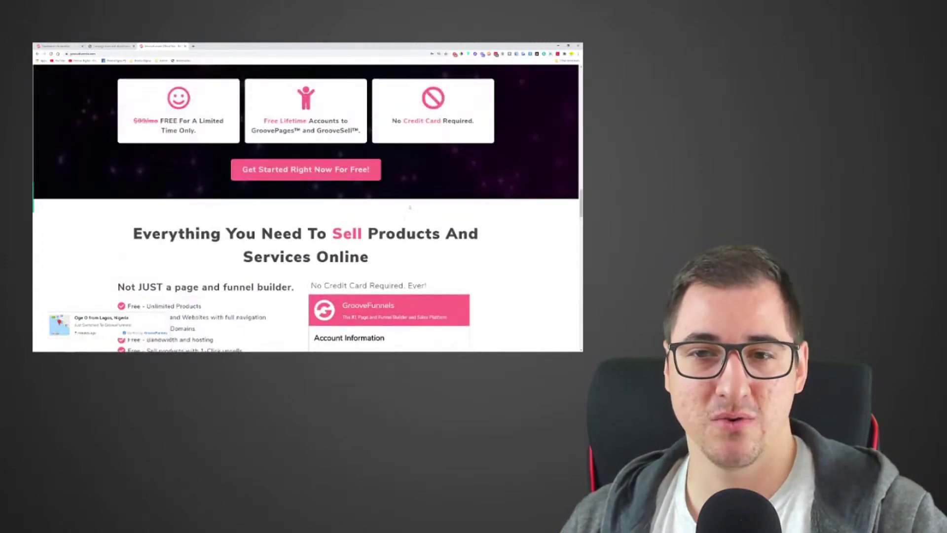
scroll(524, 172, "up", 5)
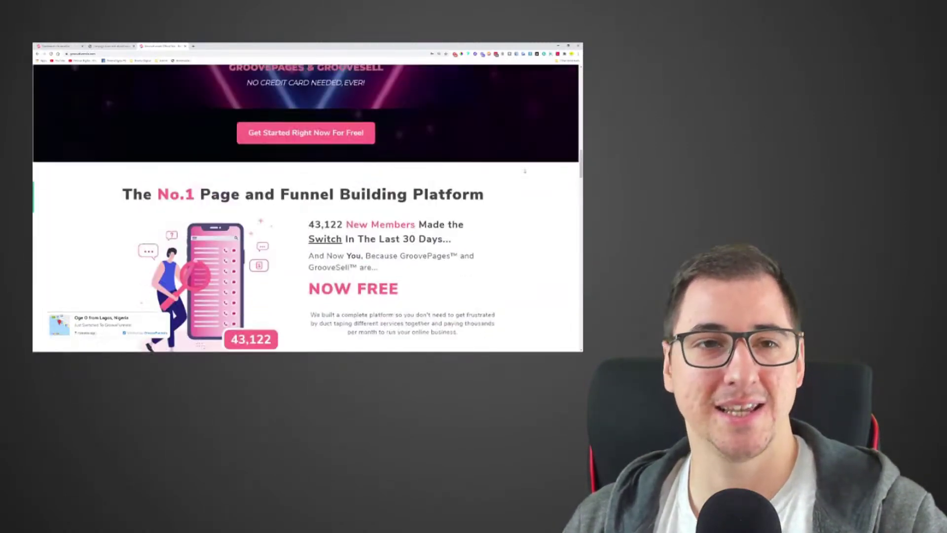
scroll(524, 171, "up", 5)
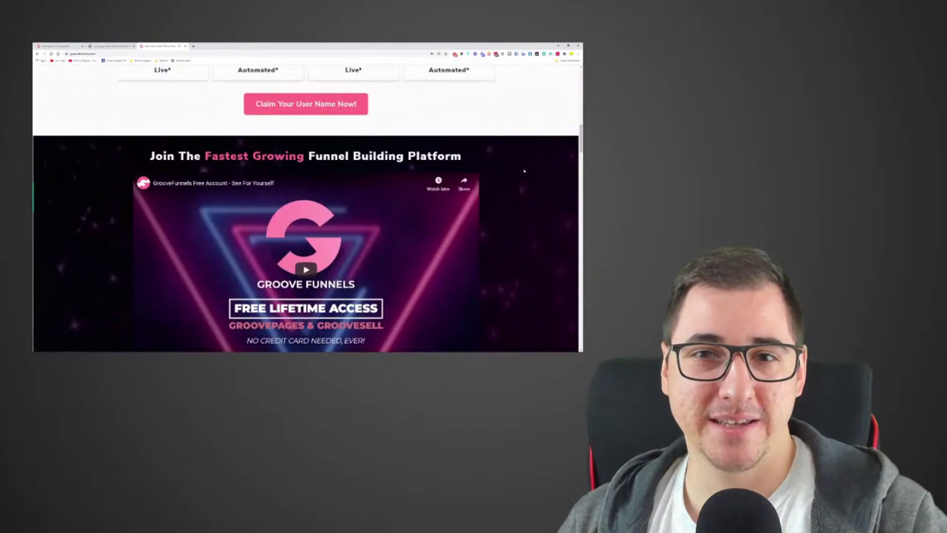
scroll(525, 171, "up", 8)
scroll(524, 171, "up", 4)
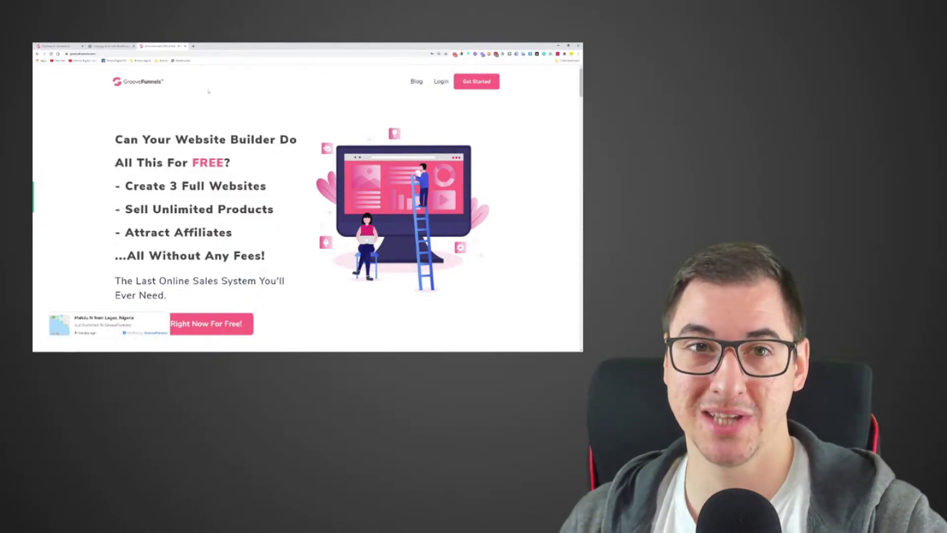
left_click(192, 46)
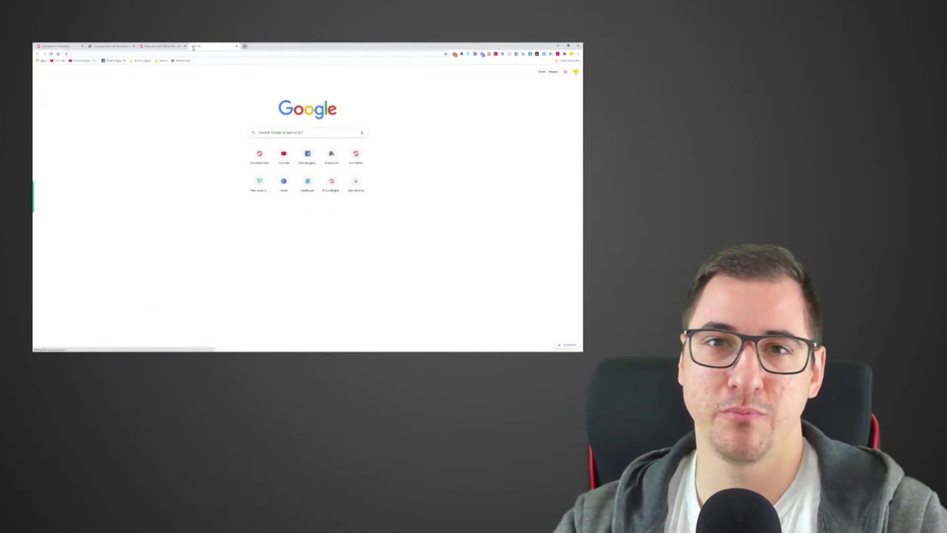
Search for 'creativemarket' and open the creativemarket.com website
type("creative")
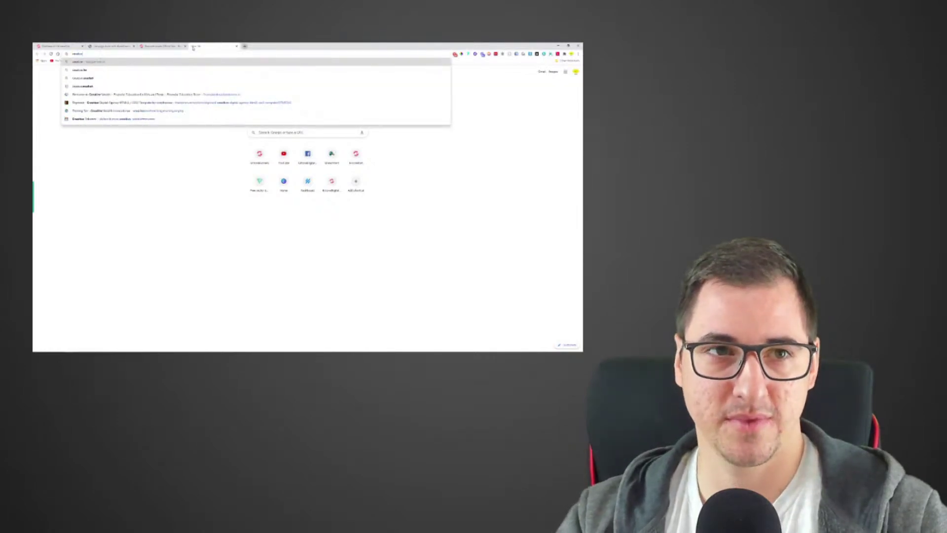
key("Down")
key("Down")
key("Down")
key("Return")
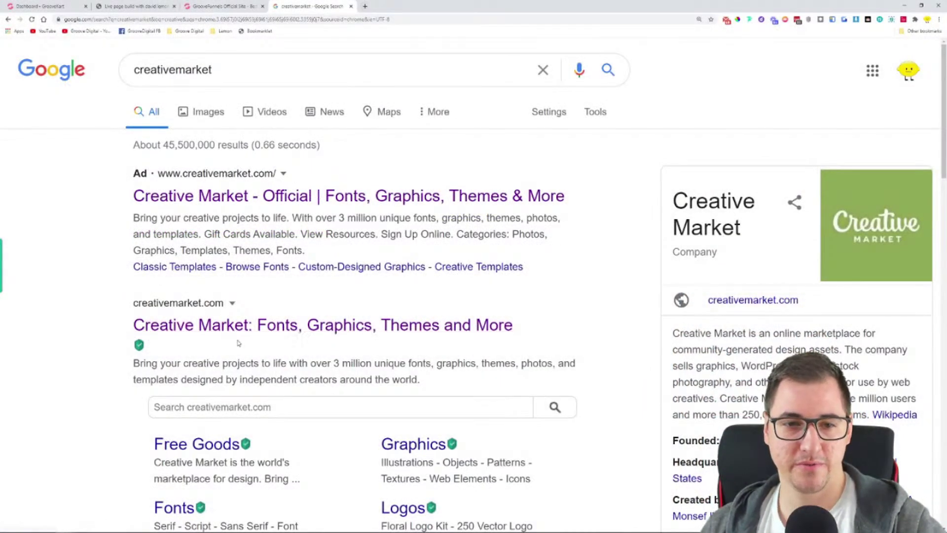
left_click(197, 325)
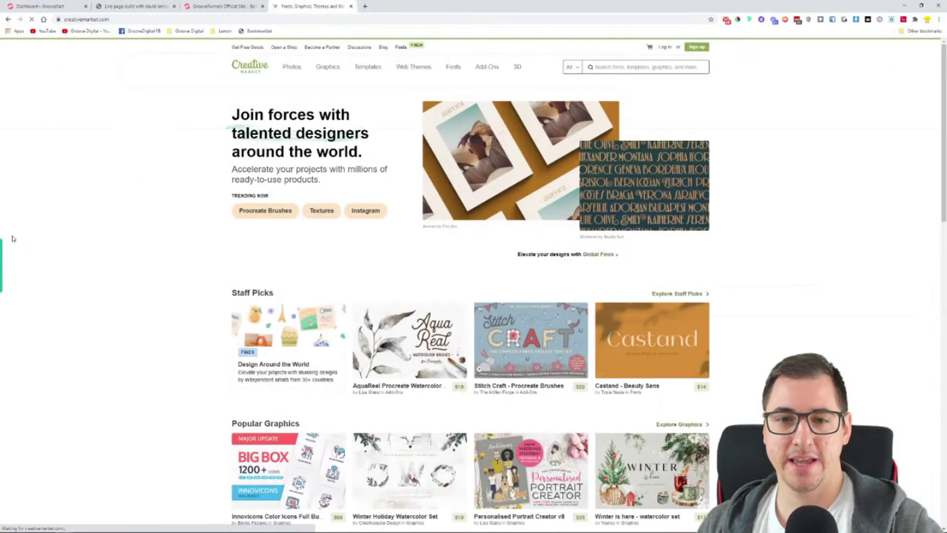
Open the Personalised Portrait Creator v8 product page from the Creative Market home page
scroll(72, 326, "down", 5)
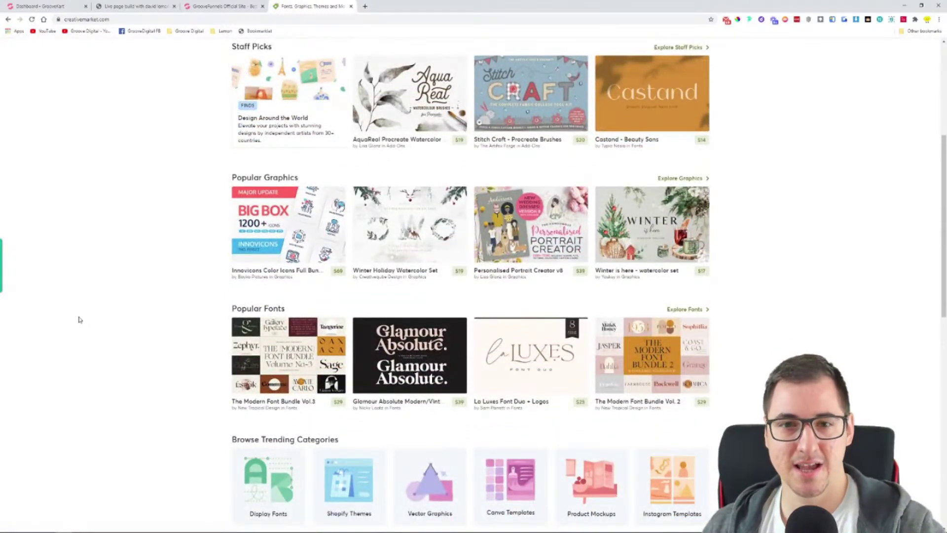
scroll(79, 319, "up", 1)
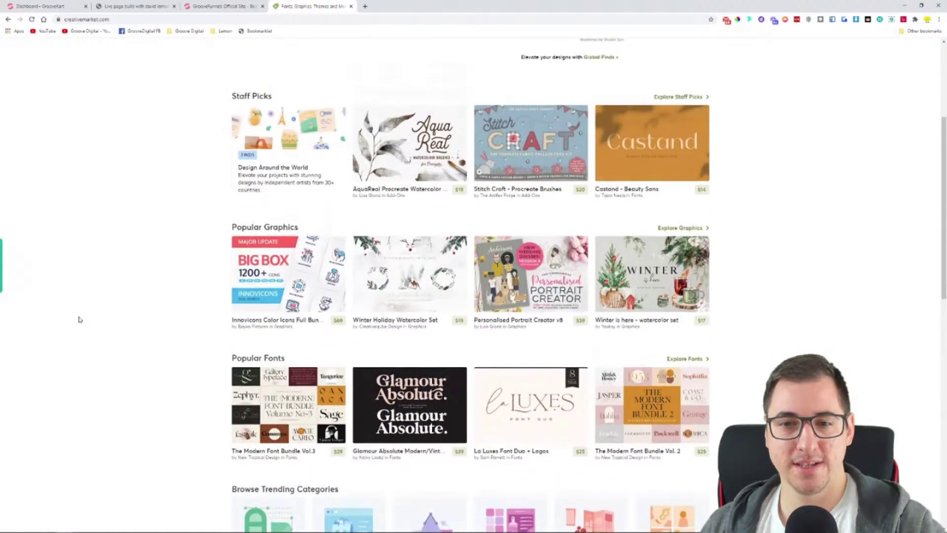
left_click(479, 328)
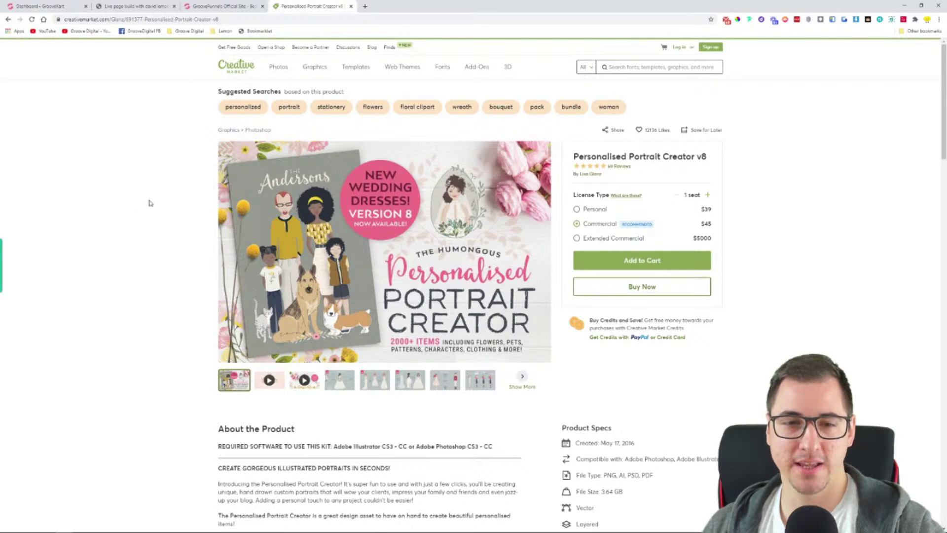
Browse the Portrait Creator preview images, including the wedding dress one, then open Creative Market's log-in page
left_click(298, 381)
scroll(162, 217, "down", 1)
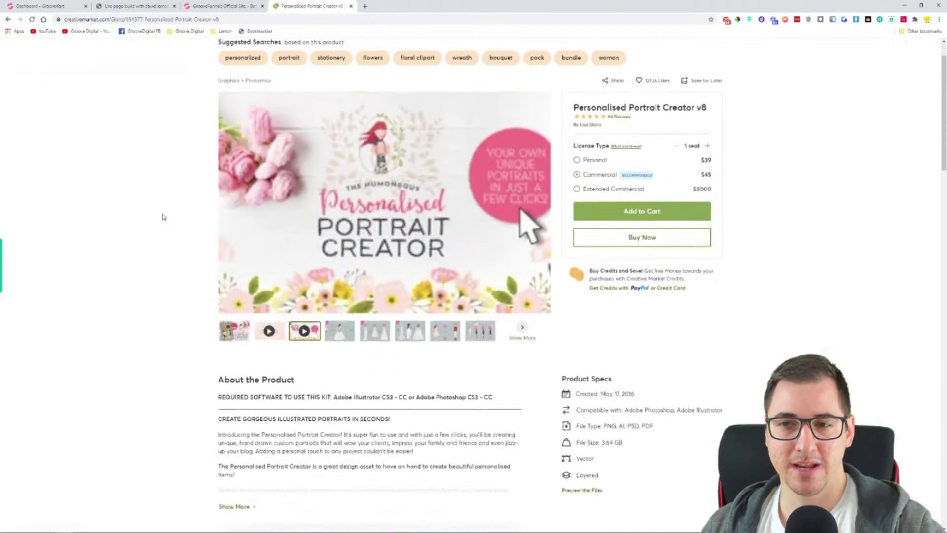
scroll(202, 197, "down", 3)
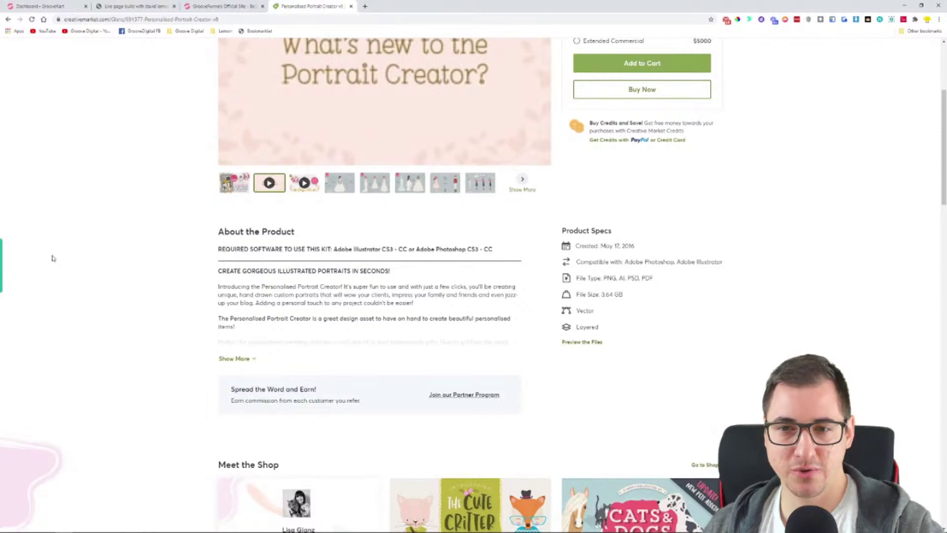
scroll(493, 247, "down", 6)
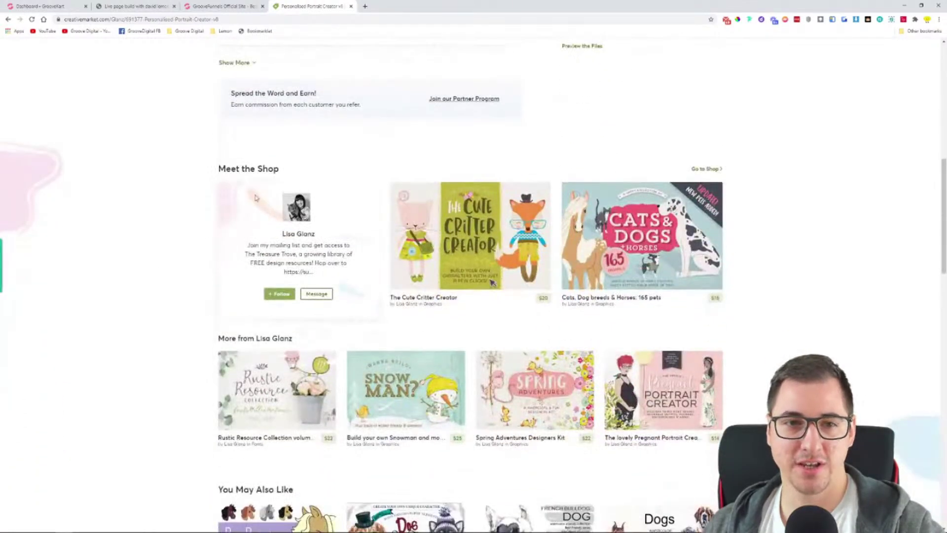
scroll(123, 330, "down", 11)
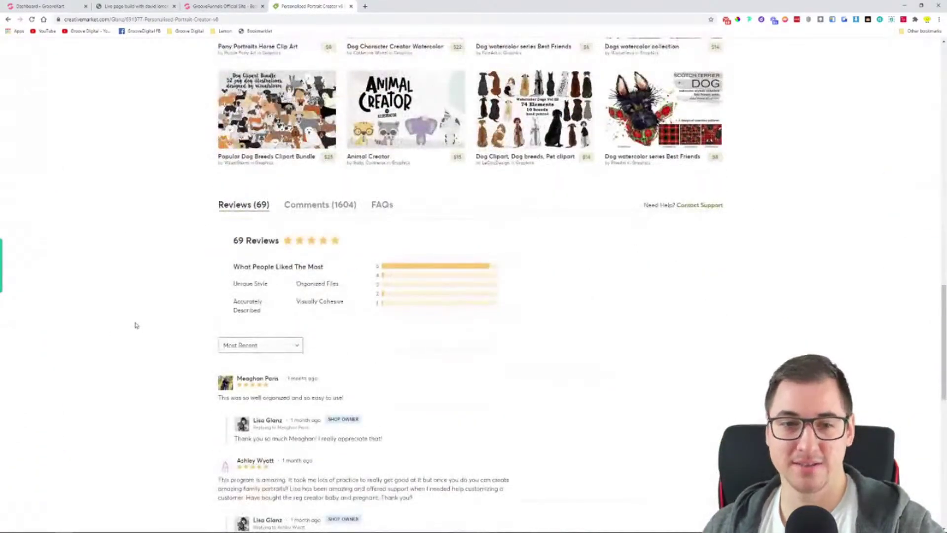
scroll(651, 270, "down", 8)
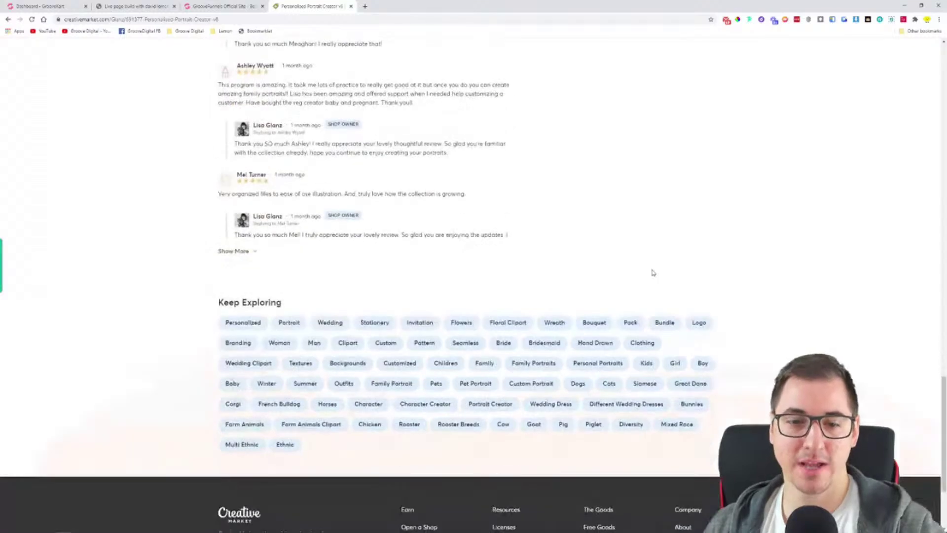
scroll(791, 277, "up", 20)
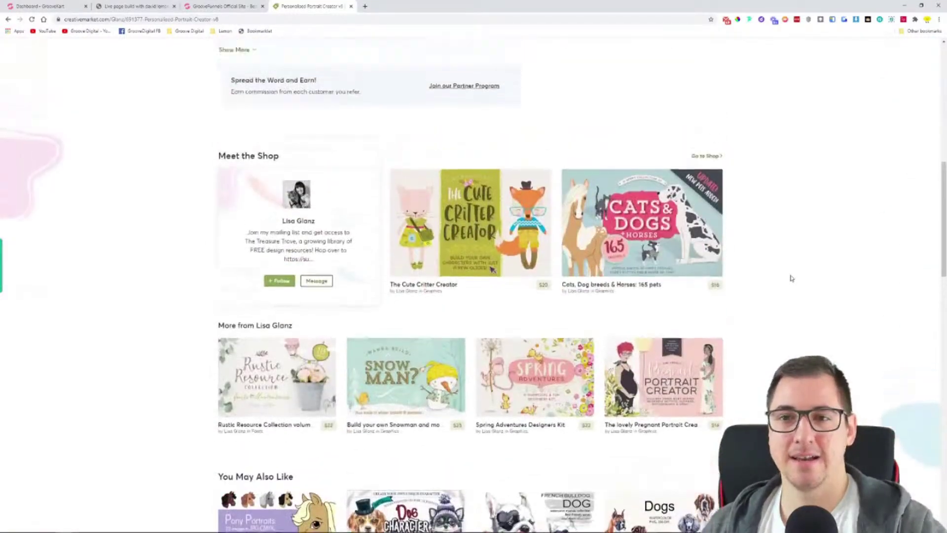
scroll(791, 278, "up", 7)
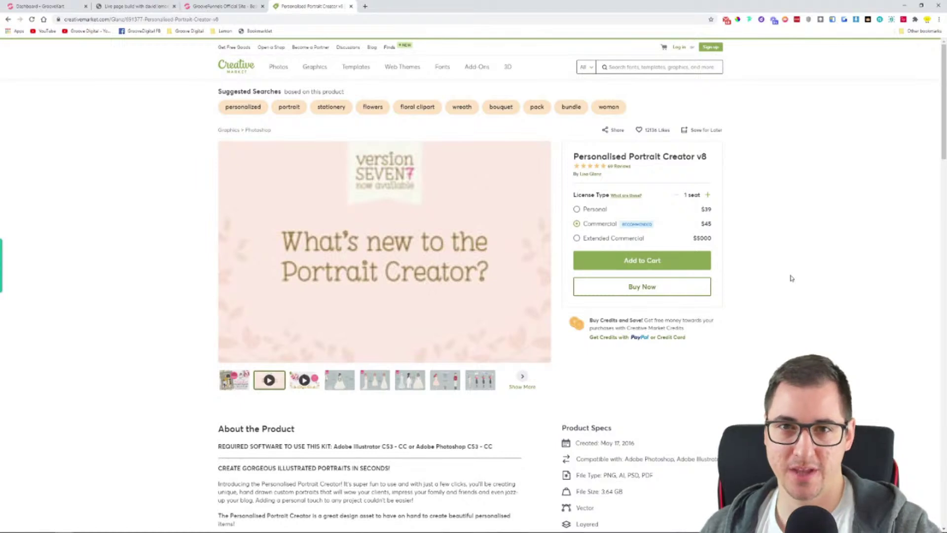
left_click(309, 389)
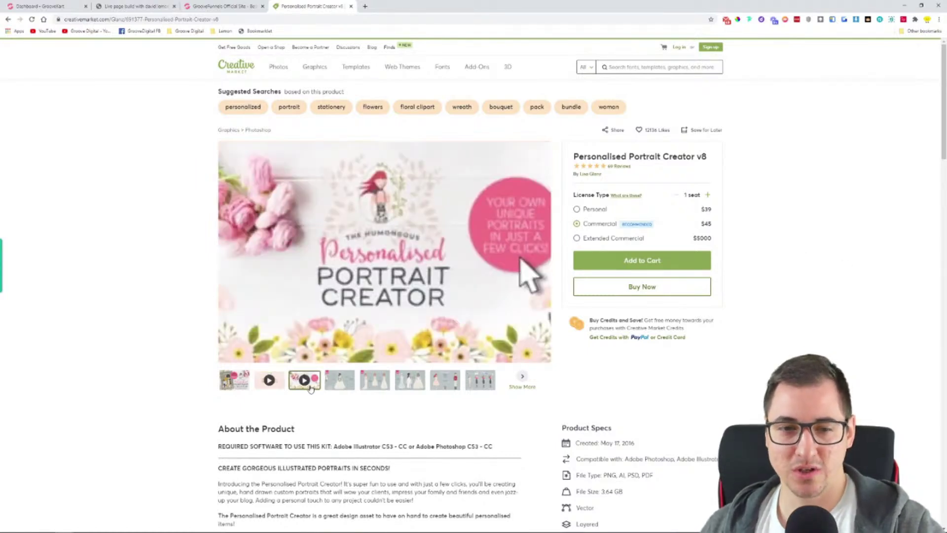
left_click(339, 380)
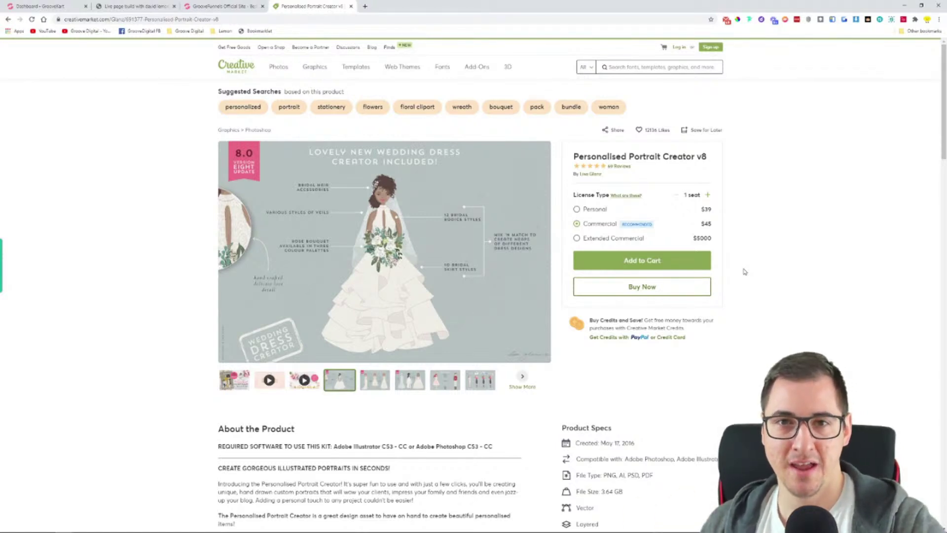
left_click(683, 48)
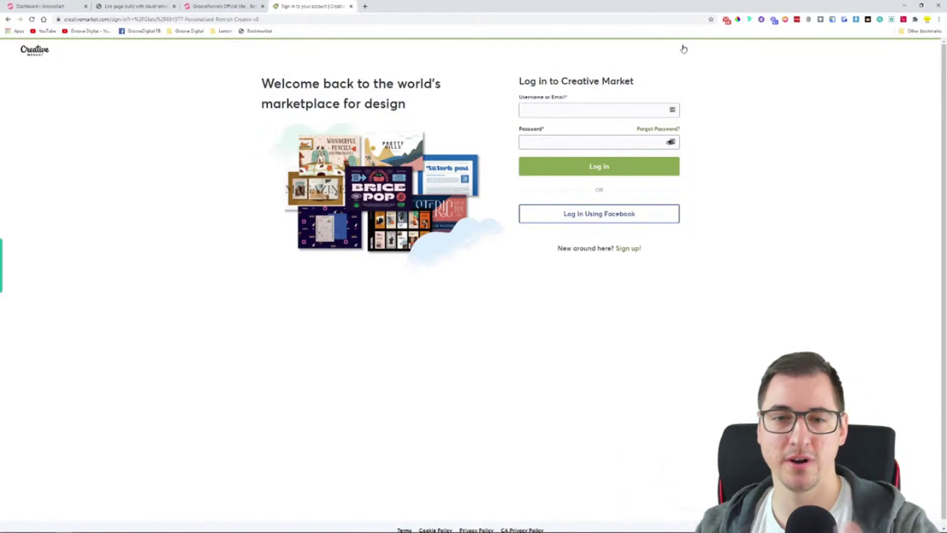
Go back from the log-in page to the Creative Market home page, then open a new Google tab
left_click(8, 18)
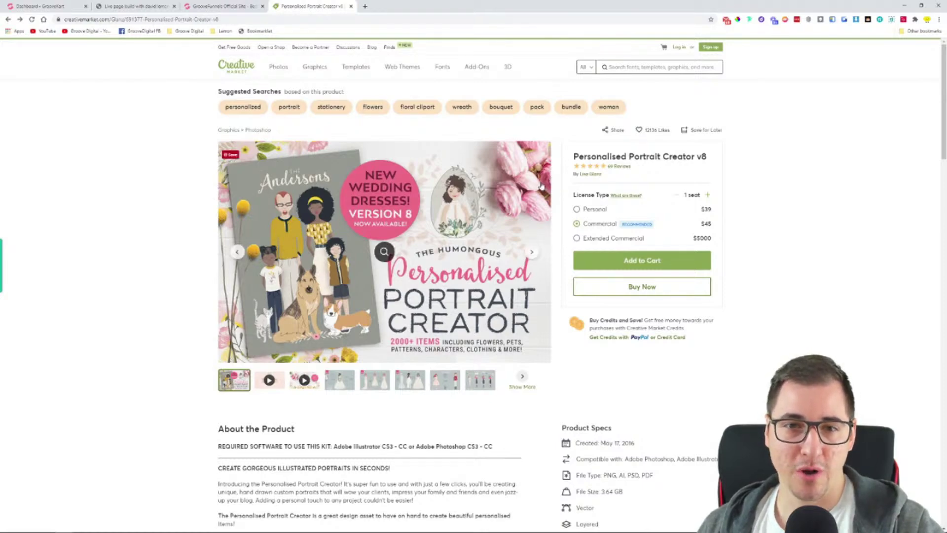
left_click(241, 69)
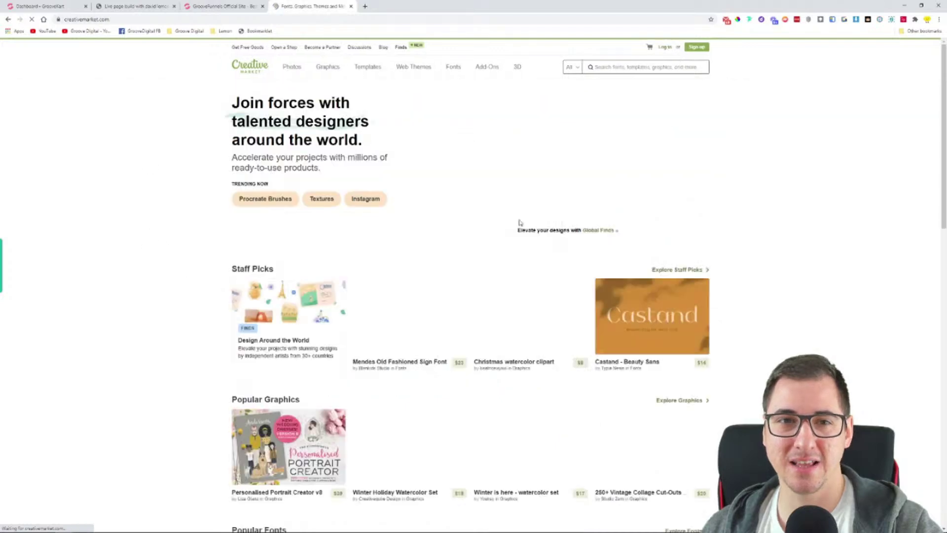
left_click(365, 6)
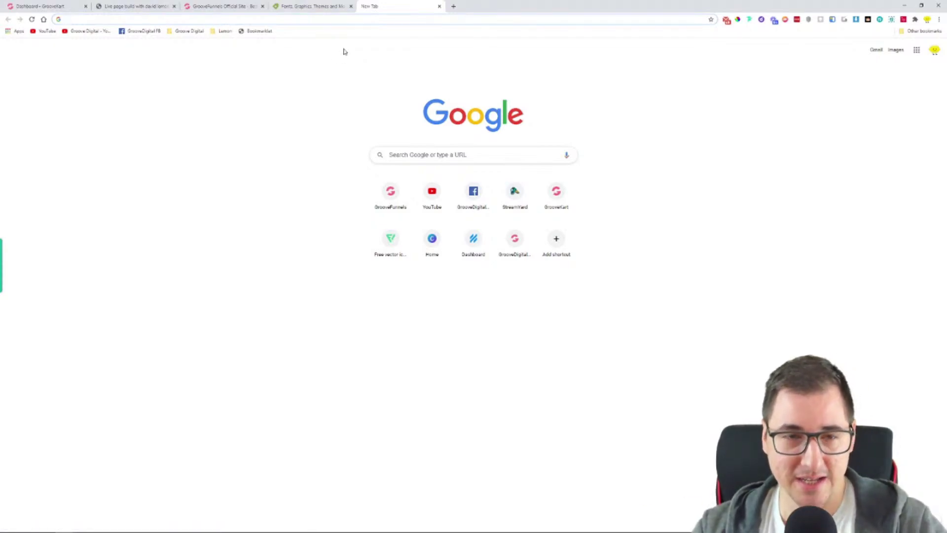
Load the DotCom Secrets free-book sales page from the address-bar suggestions
type("dotcot")
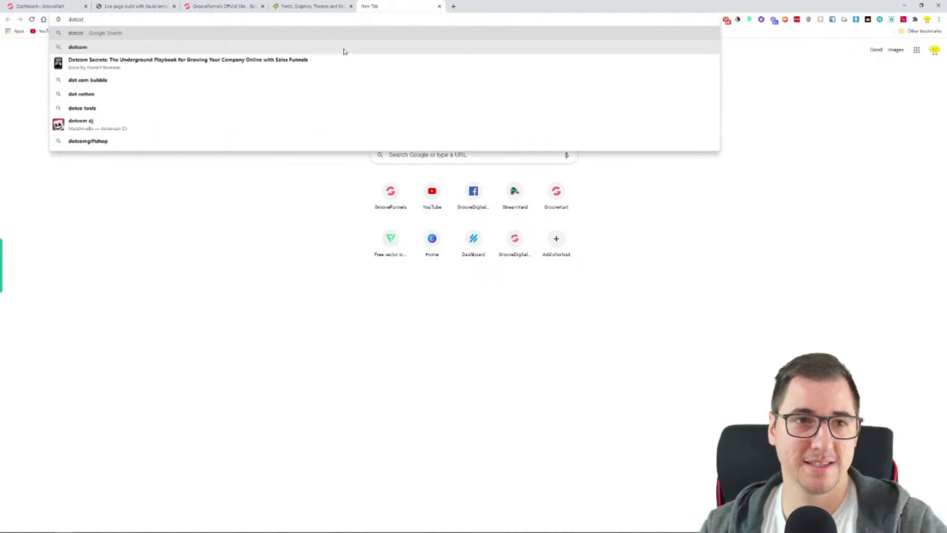
key("Down")
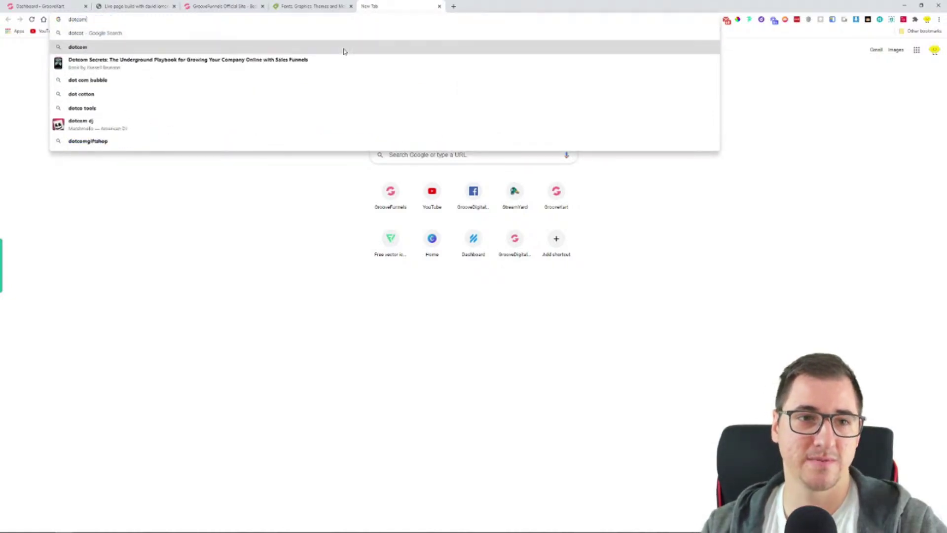
key("Down")
key("Up")
key("Down")
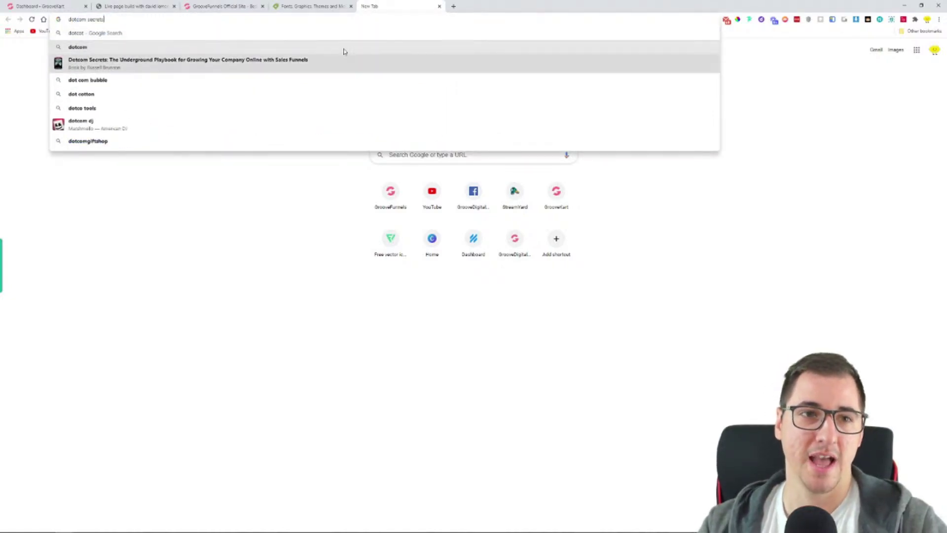
key("Return")
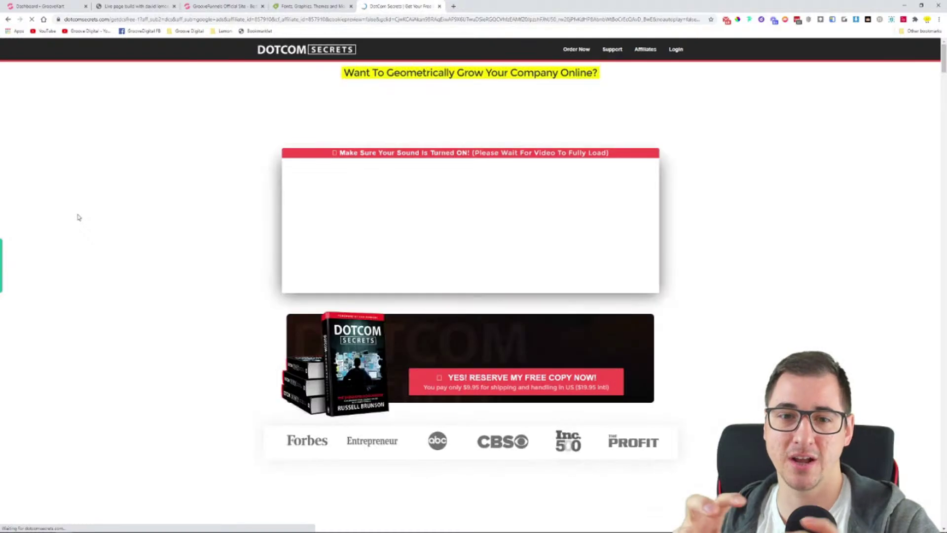
Look over the DotCom Secrets sales page, then return to the Creative Market tab
scroll(239, 267, "down", 4)
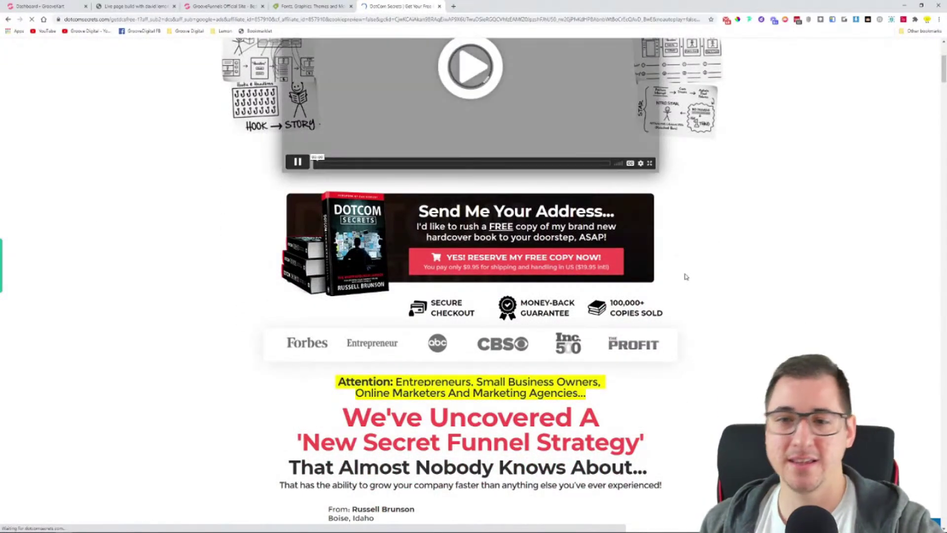
scroll(202, 312, "up", 3)
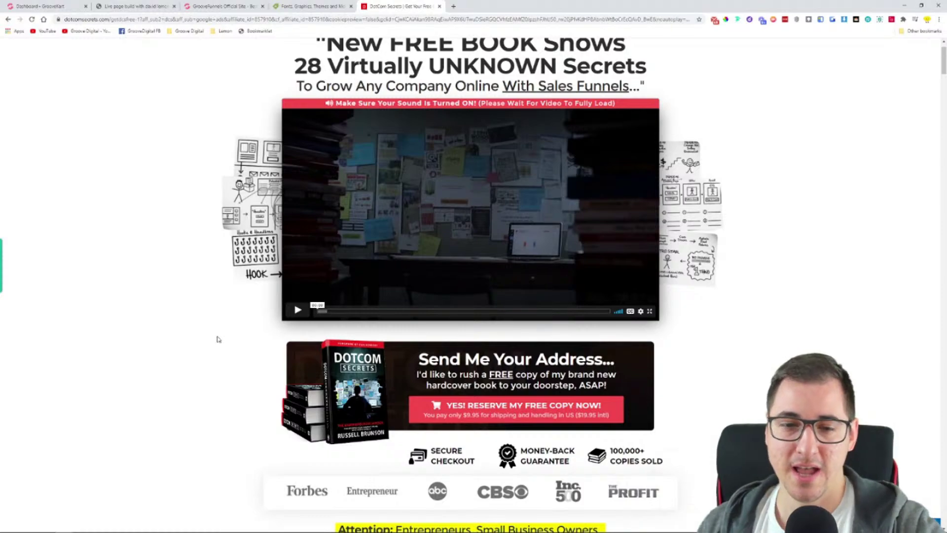
scroll(212, 333, "down", 3)
scroll(243, 311, "up", 4)
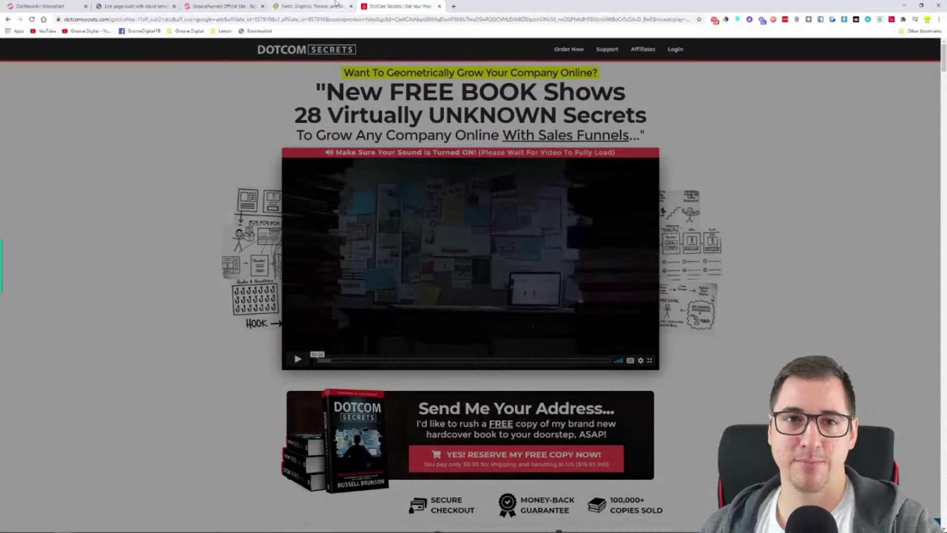
left_click(312, 6)
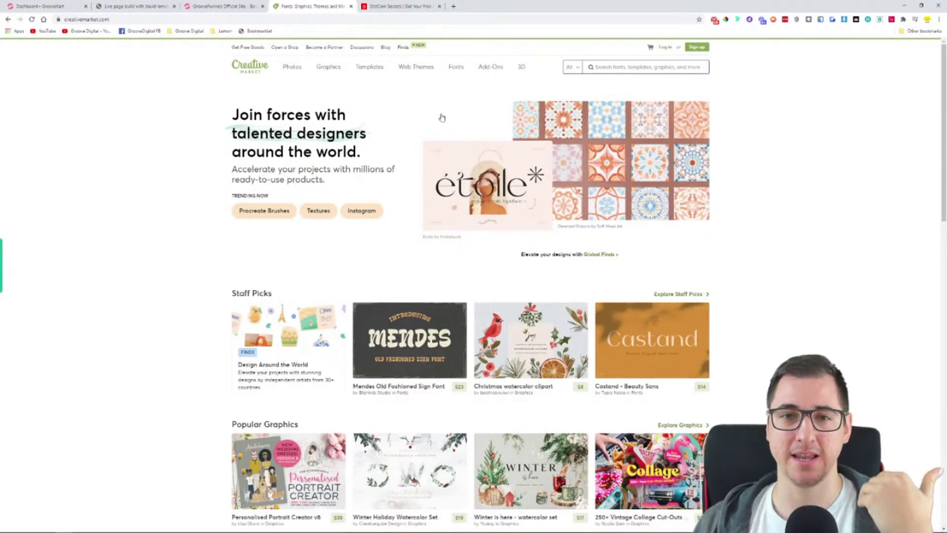
Close the DotCom Secrets tab and switch to the 'Dashboard - GrooveKart' tab
left_click(439, 6)
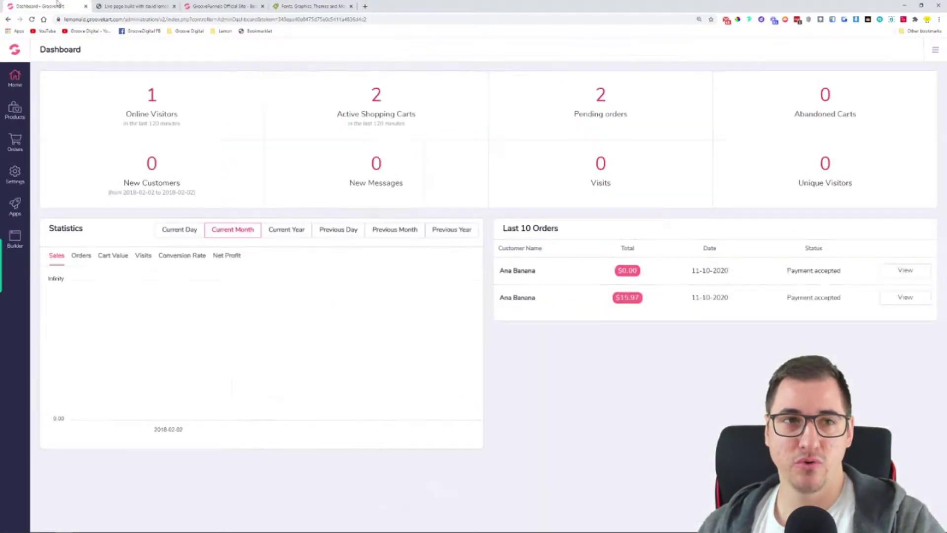
left_click(56, 5)
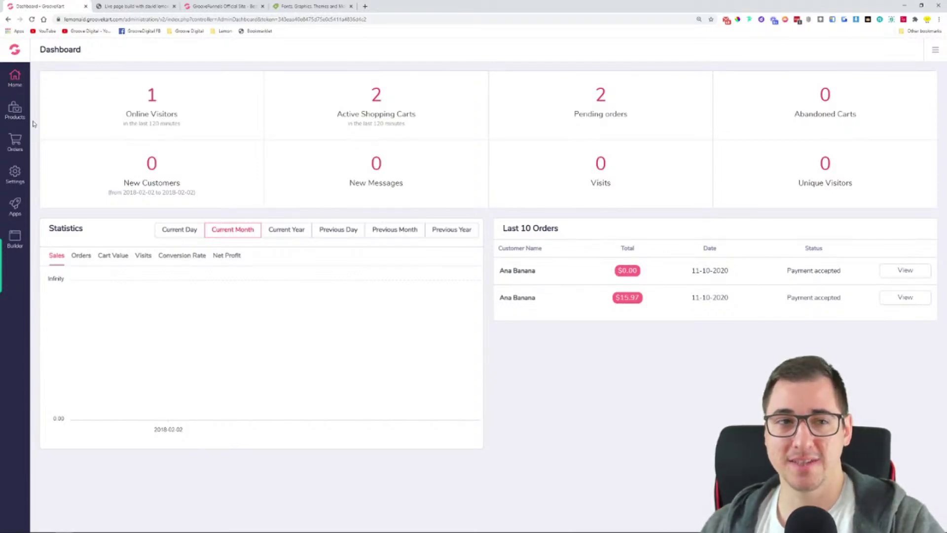
Look through GrooveKart's Products and Settings sidebar menus, then close them
left_click(14, 109)
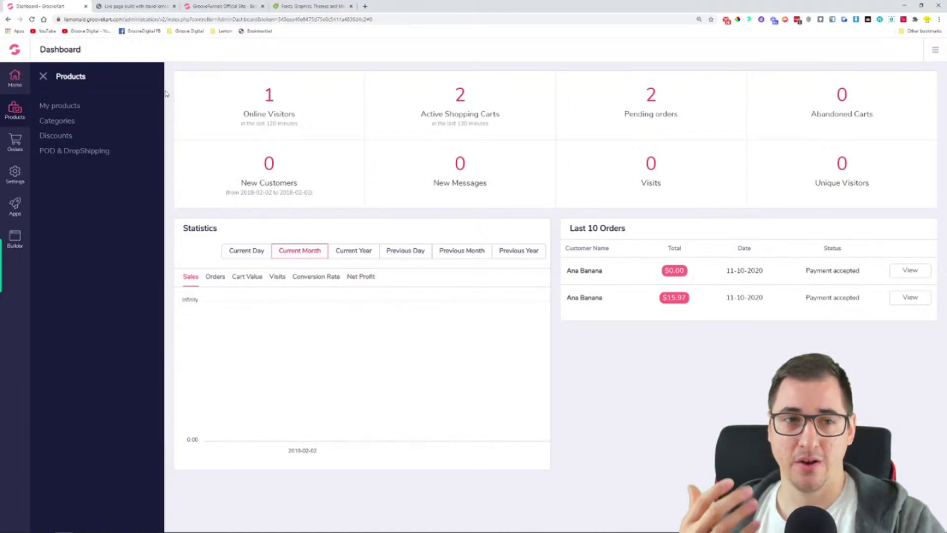
left_click(16, 174)
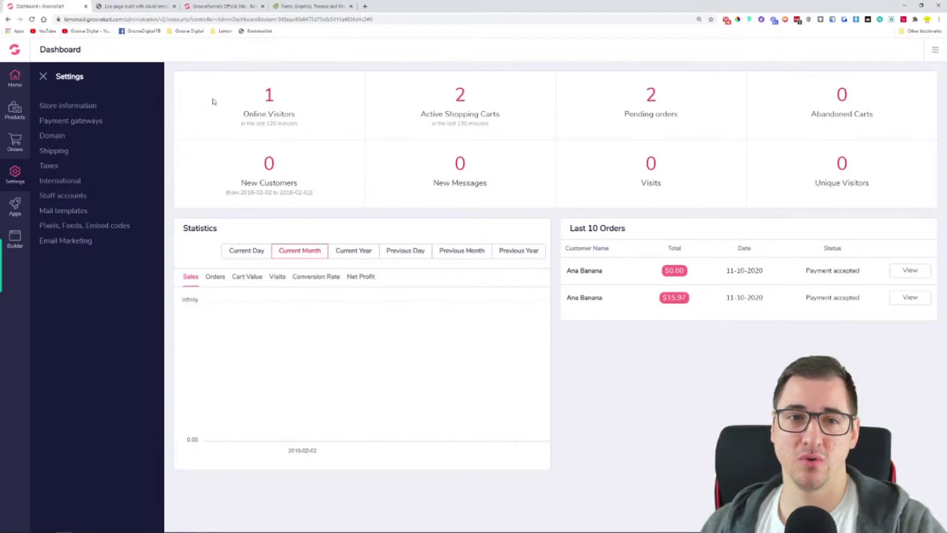
left_click(44, 76)
Close the GrooveFunnels and Creative Market tabs, leaving only GrooveKart and the tutorial title slide
left_click(277, 11)
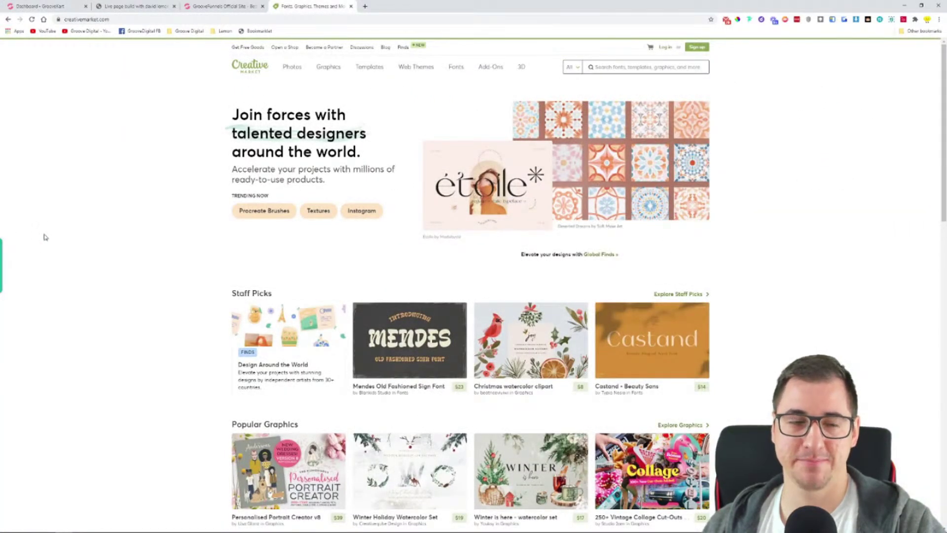
left_click(262, 9)
left_click(262, 7)
left_click(263, 7)
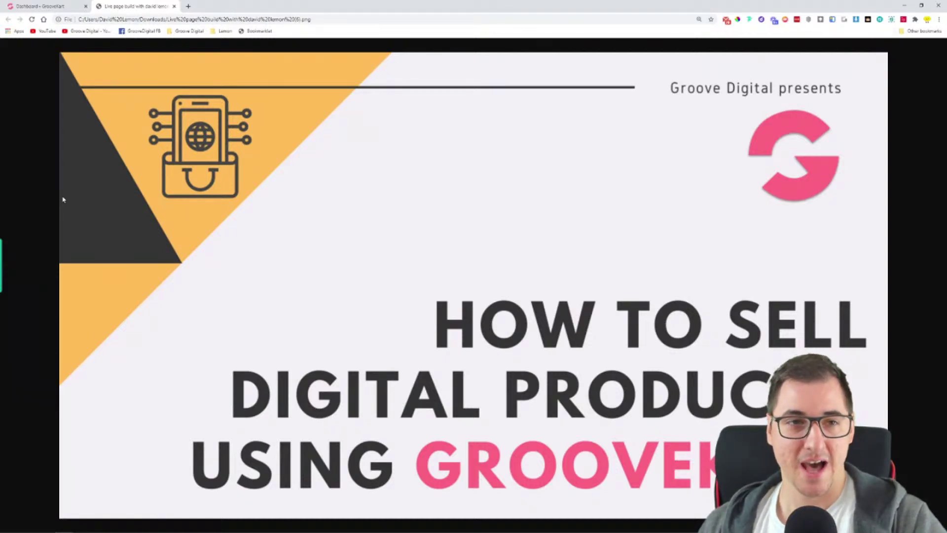
Return to the GrooveKart dashboard and open Products > My products
left_click(19, 4)
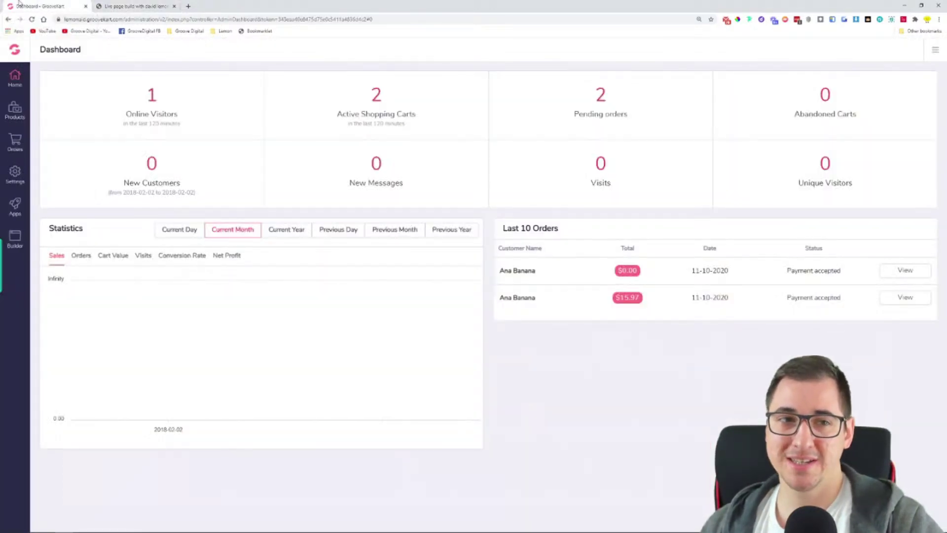
left_click(14, 117)
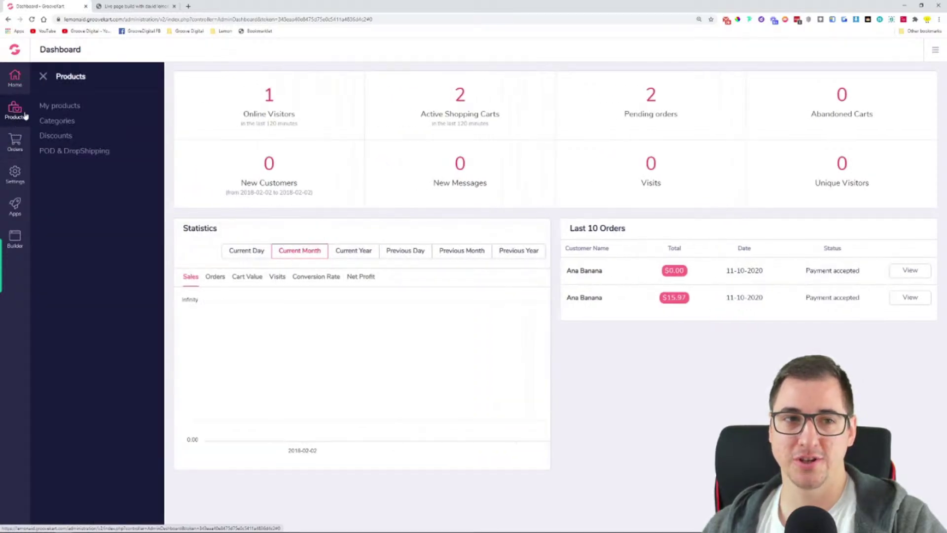
left_click(72, 107)
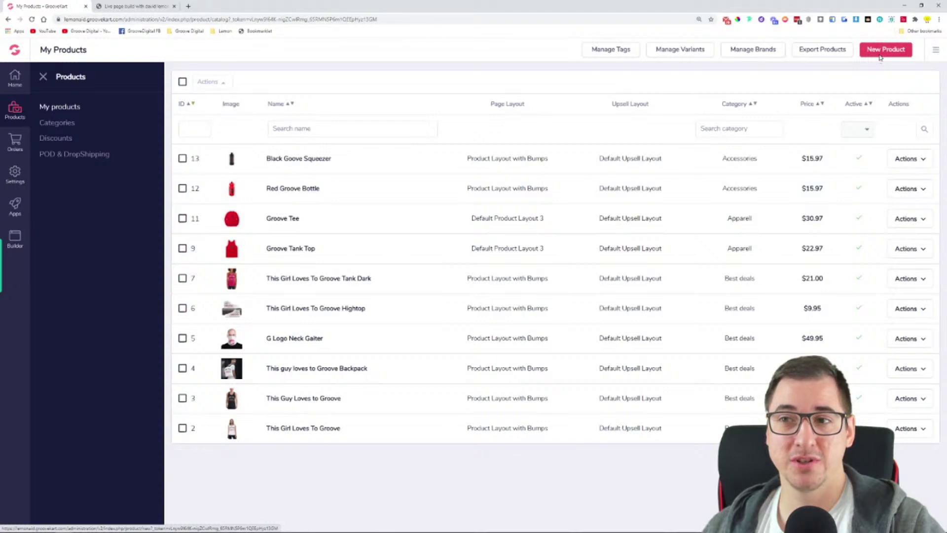
Start a new product from the My Products page
left_click(880, 59)
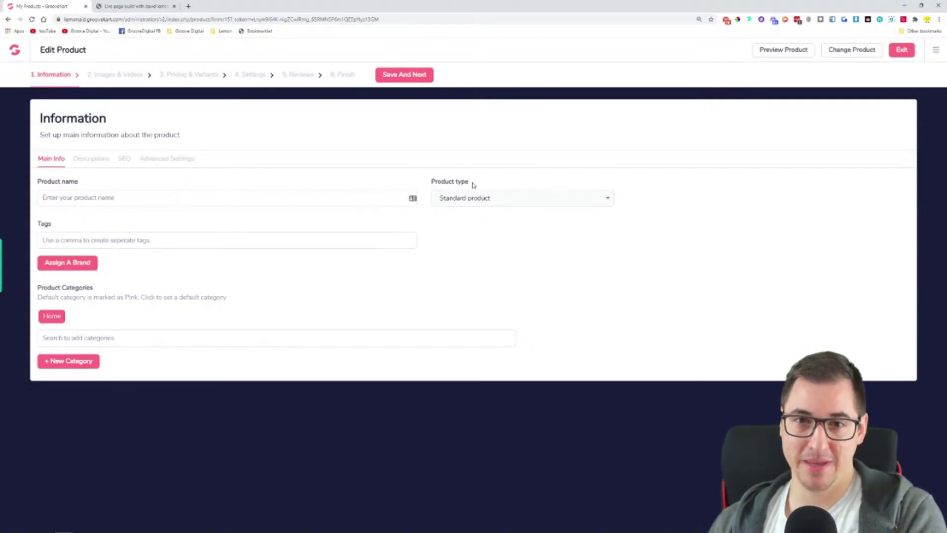
Make the product a Digital product named 'Product Creation Bundle', then begin typing 'creat' in a new tab
left_click(475, 197)
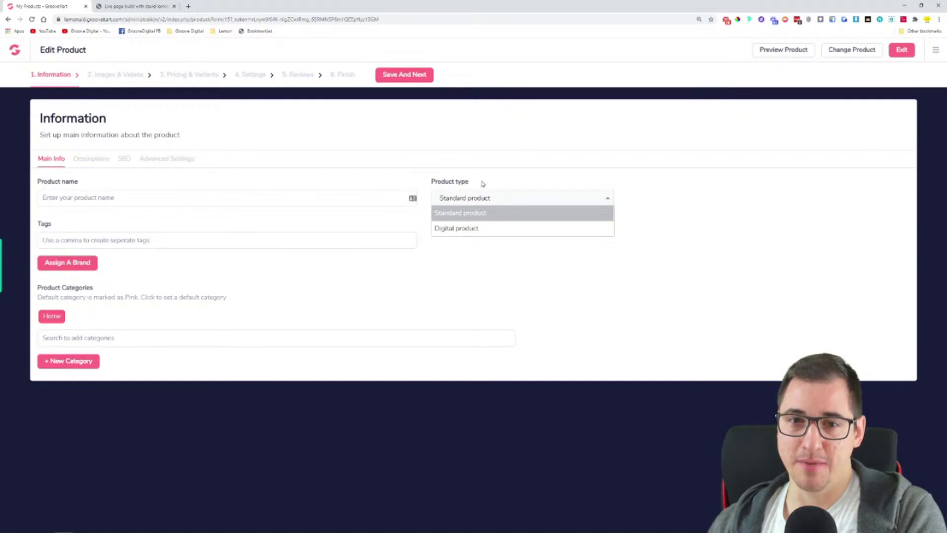
left_click(473, 229)
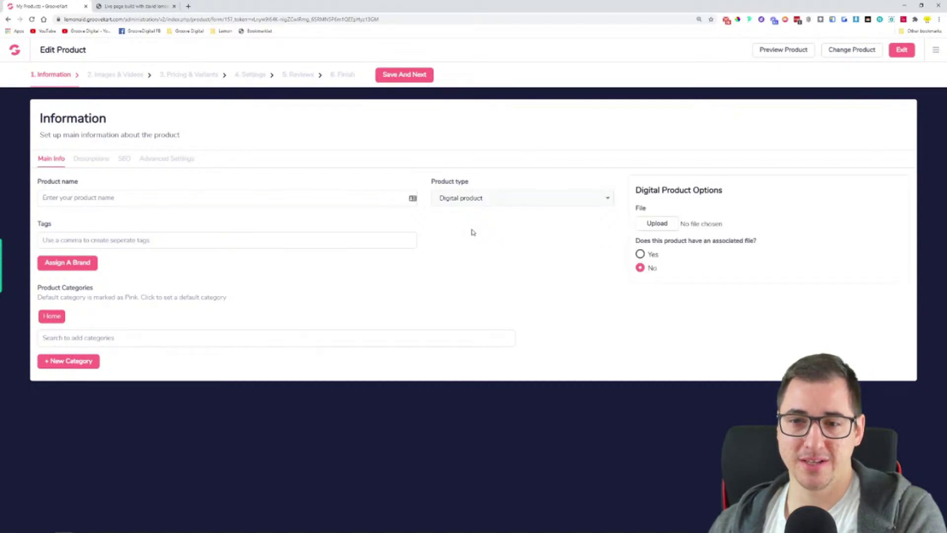
left_click(291, 200)
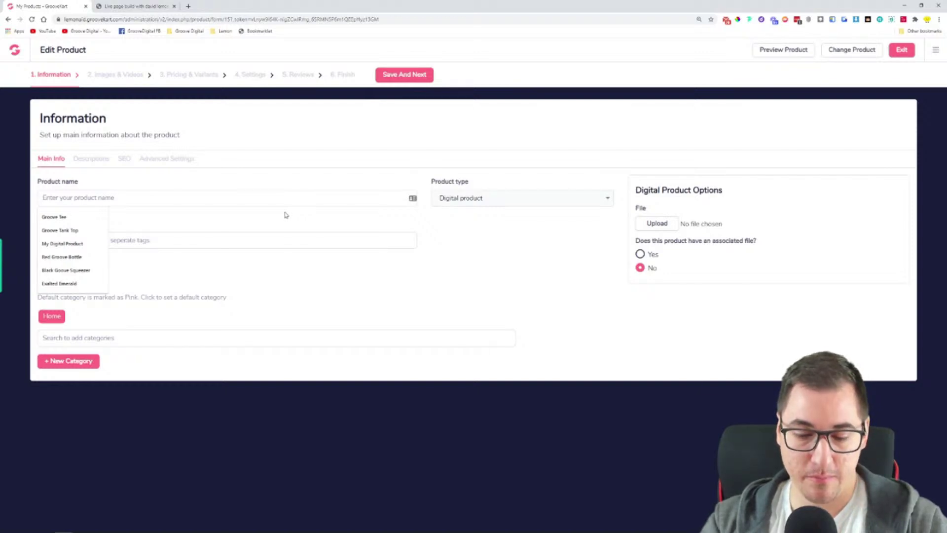
type("Product Creation Bundle")
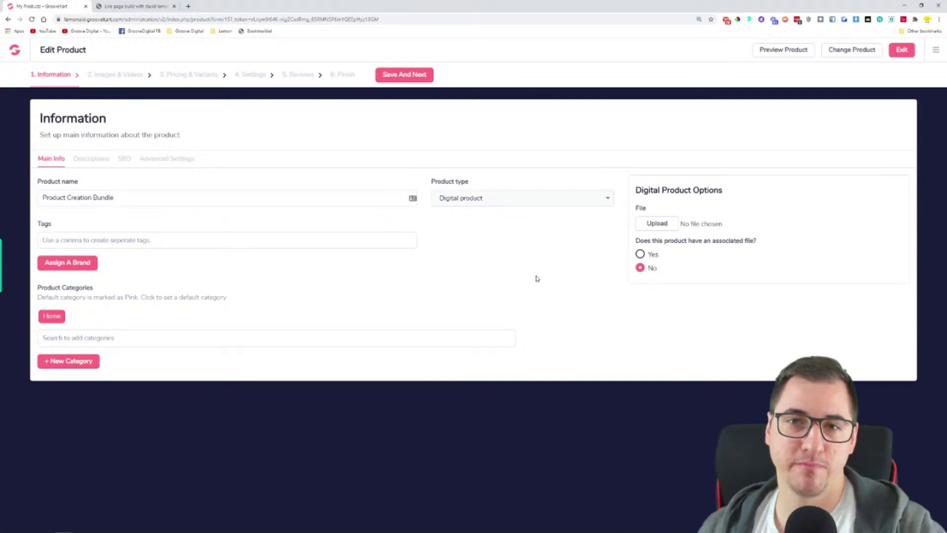
left_click(188, 5)
type("cre")
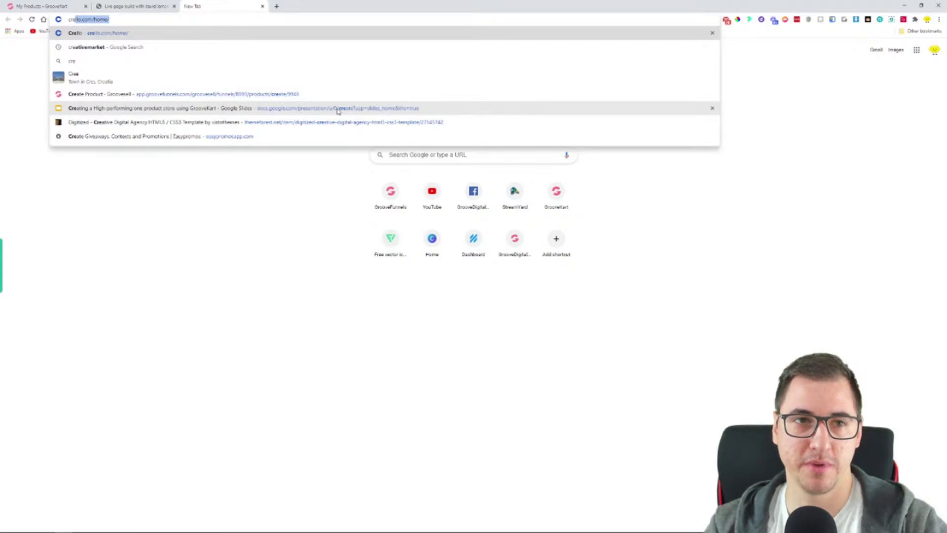
type("at")
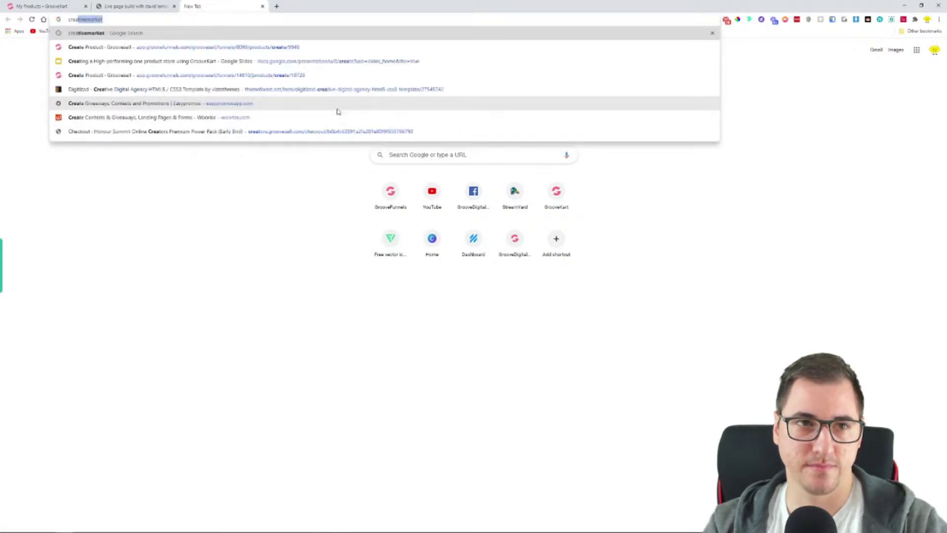
Search for creativemarket, browse the Creative Market home page, then go back to the GrooveKart tab
key("Return")
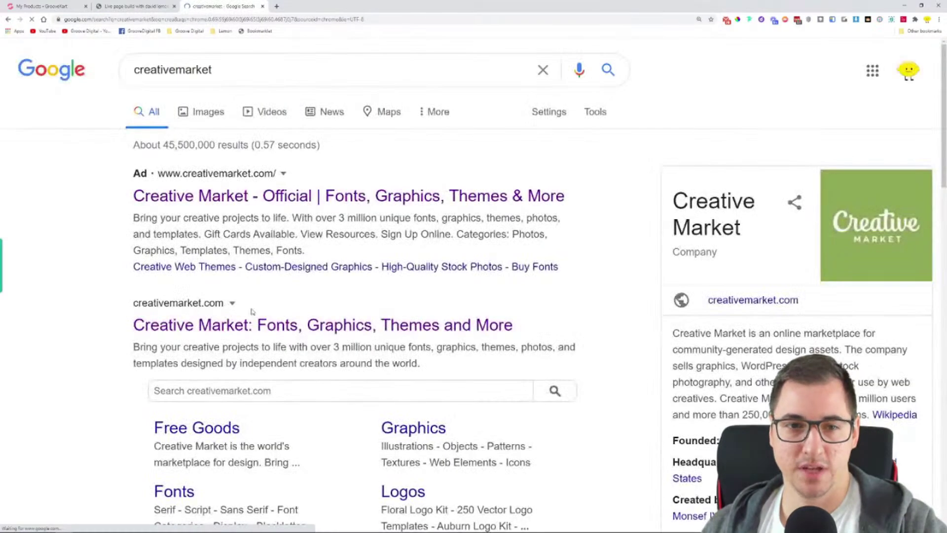
left_click(240, 326)
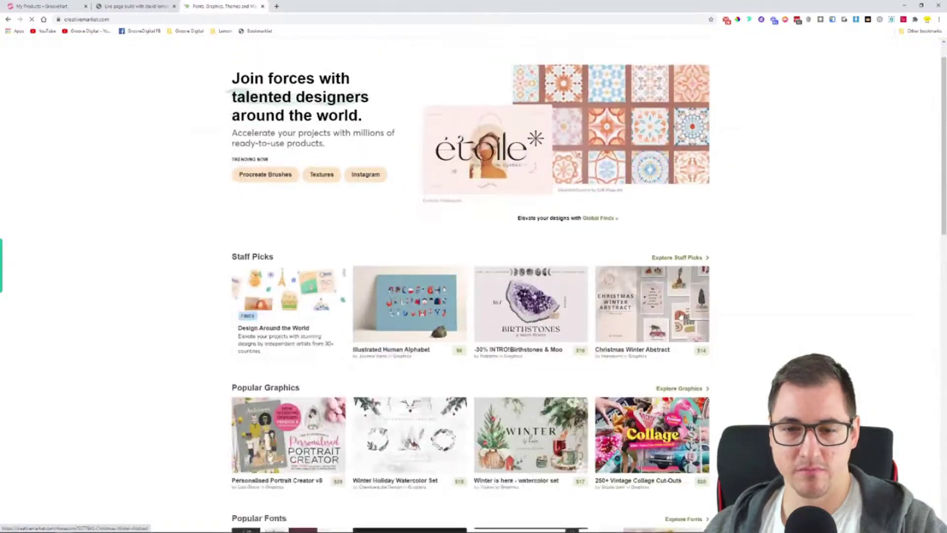
scroll(682, 318, "down", 12)
scroll(747, 269, "up", 3)
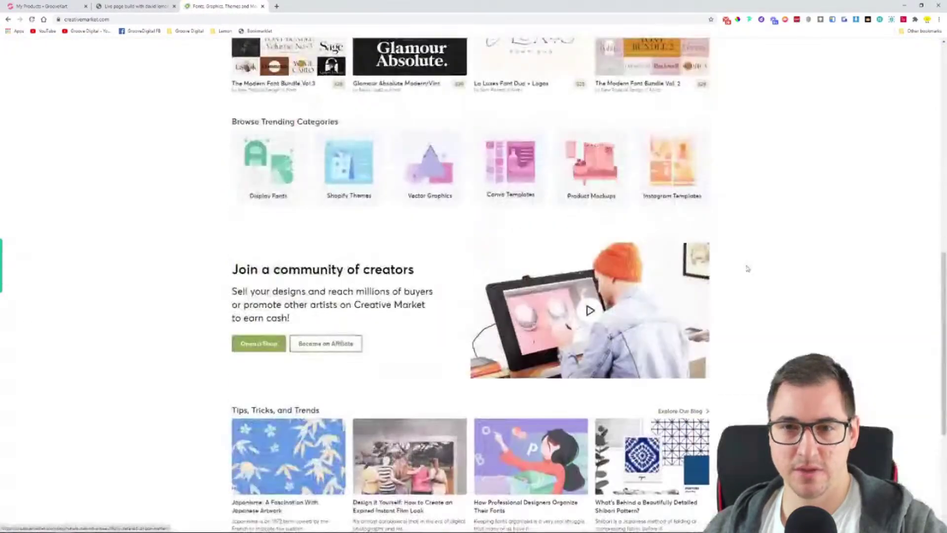
scroll(747, 269, "up", 7)
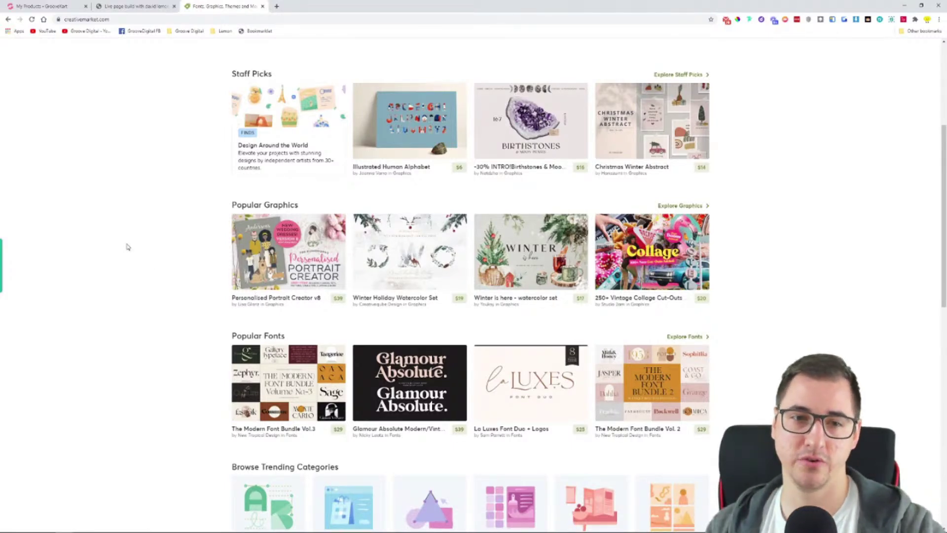
left_click(27, 5)
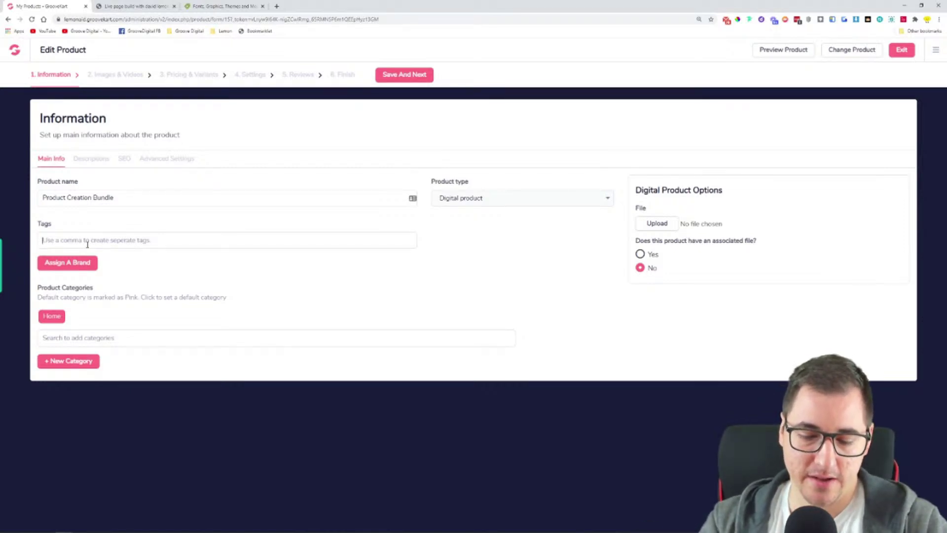
Add the tags 'product', 'product bundle', 'brush collection' and 'photography filers' to the product
type("product")
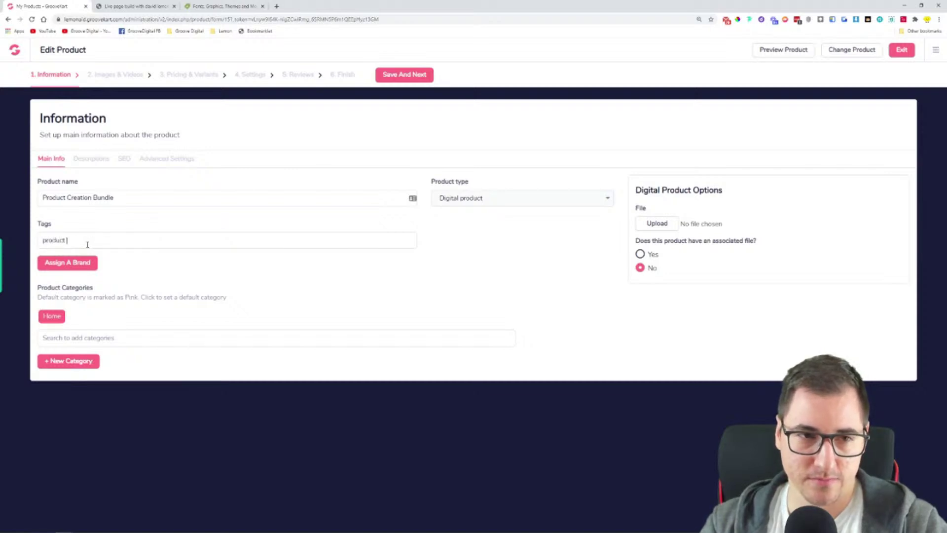
key("comma")
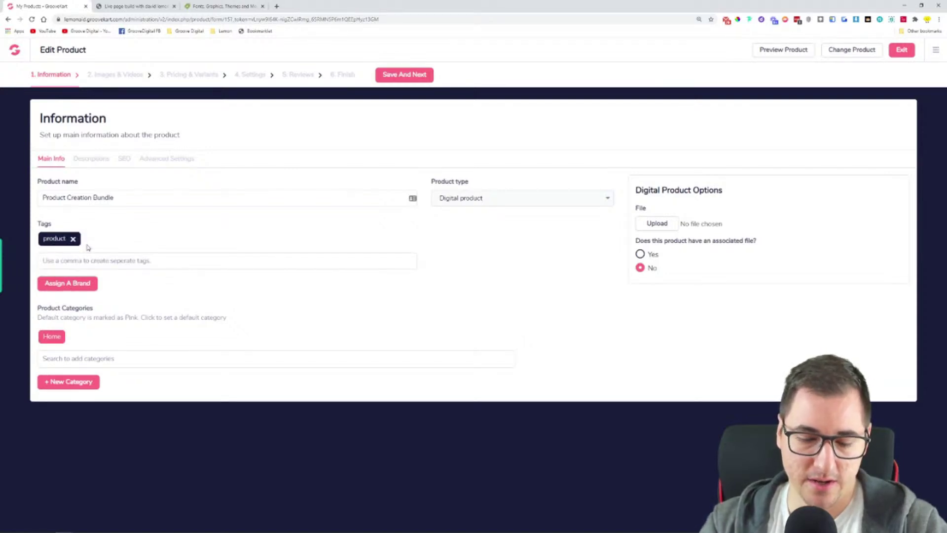
type("produc")
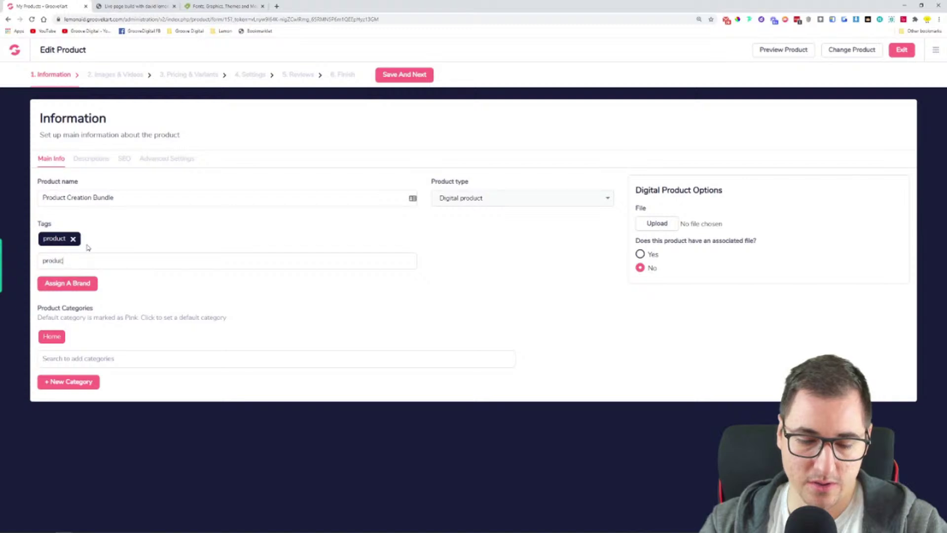
type("t bundle")
key("comma")
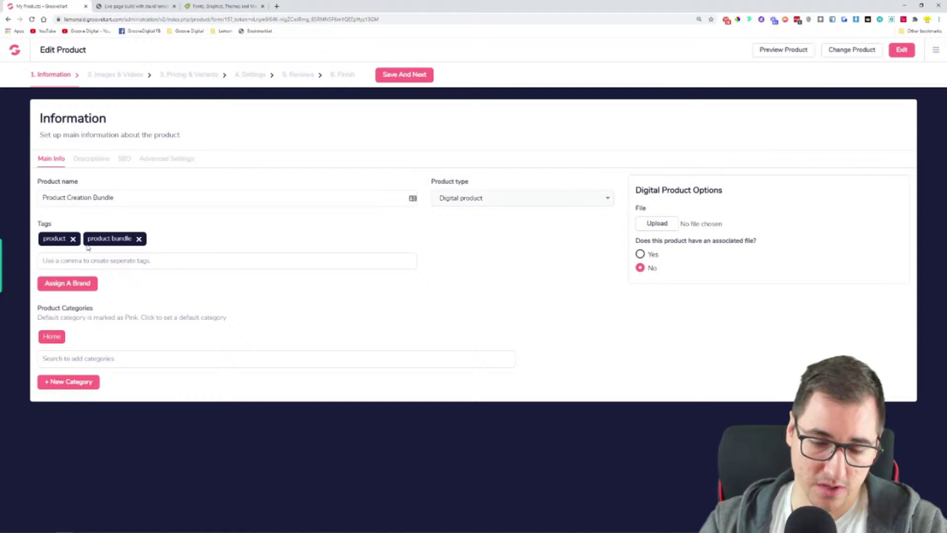
type("brush")
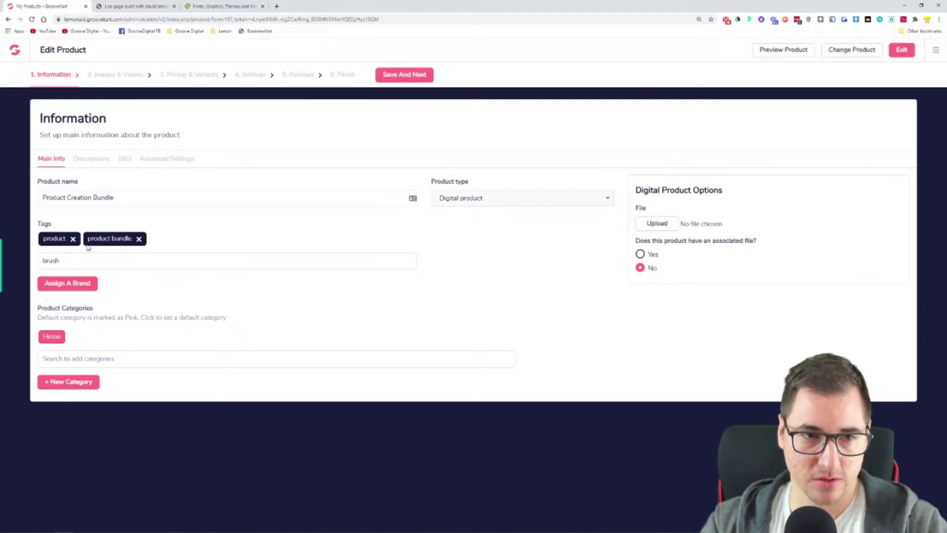
type("ecollection,")
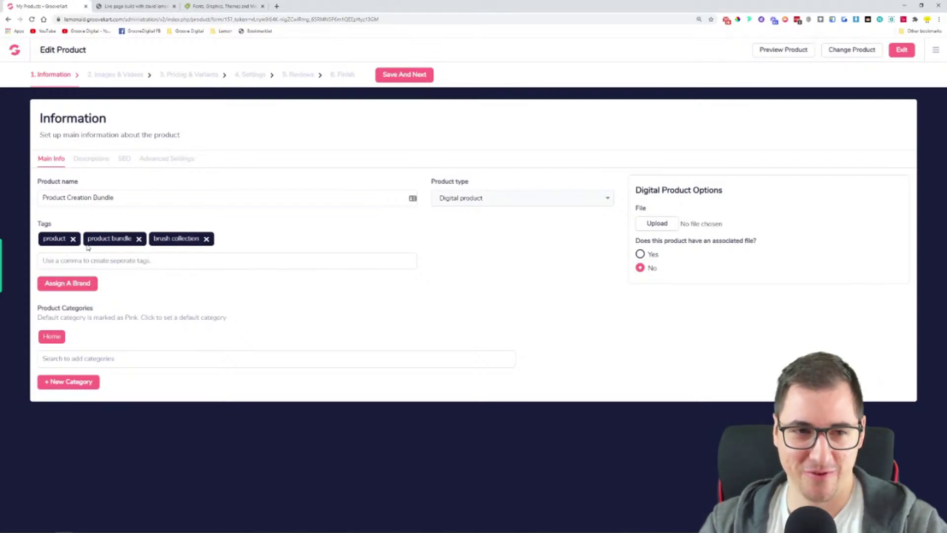
type("photography fil")
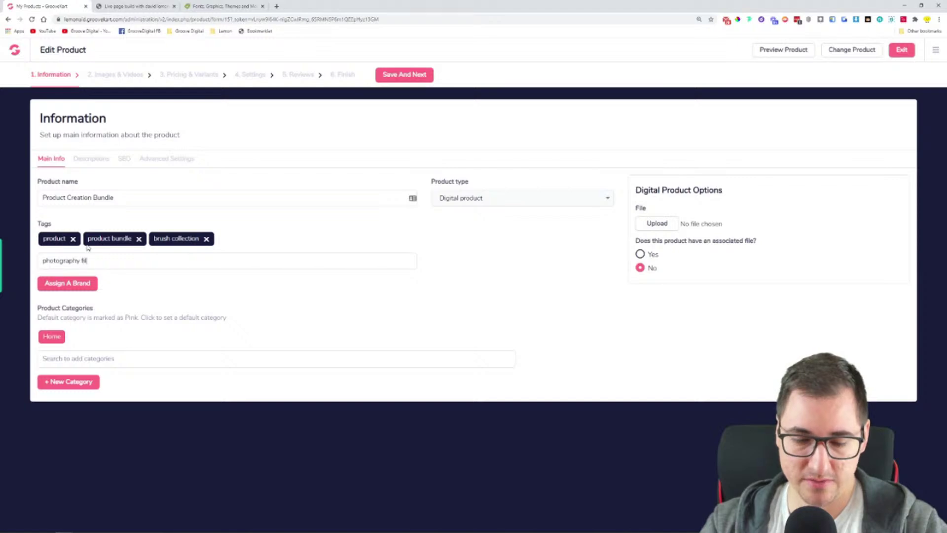
type("ers,")
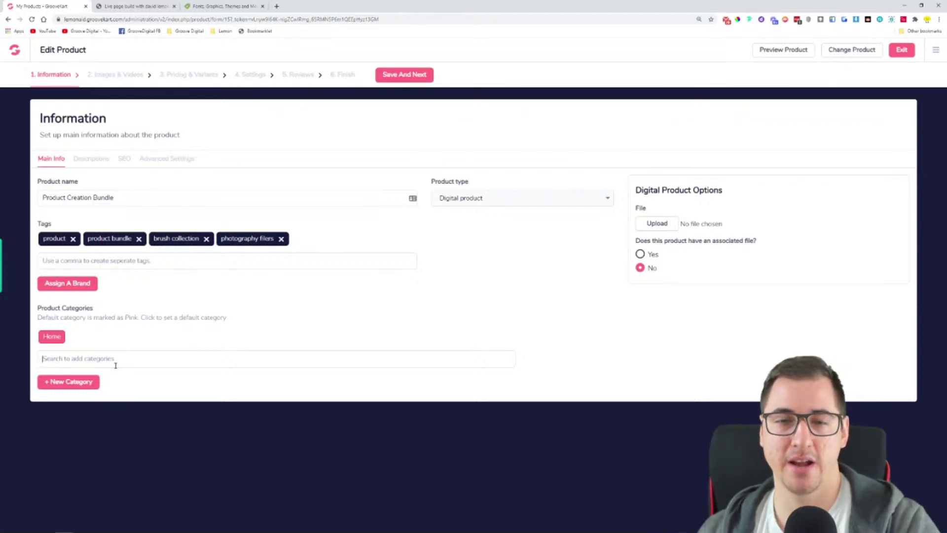
left_click(217, 5)
scroll(152, 210, "up", 5)
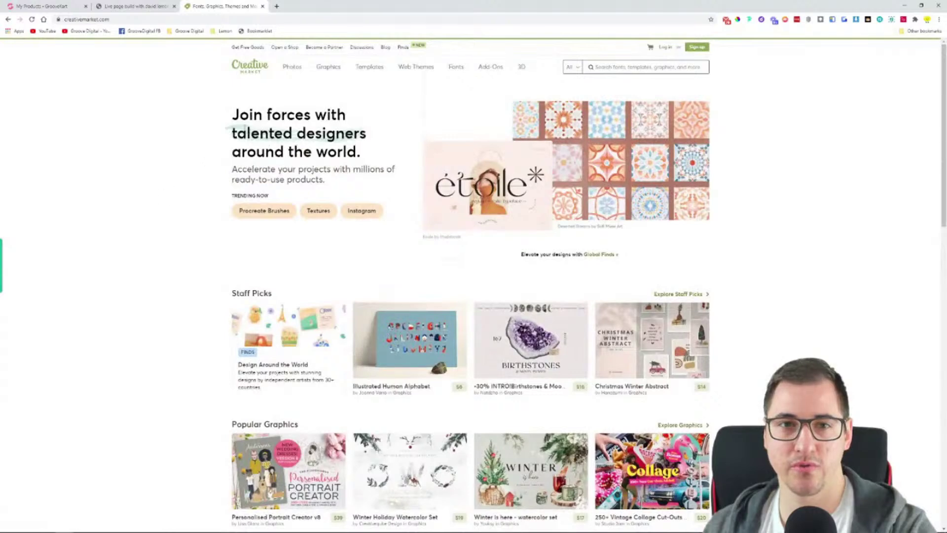
mouse_move(330, 69)
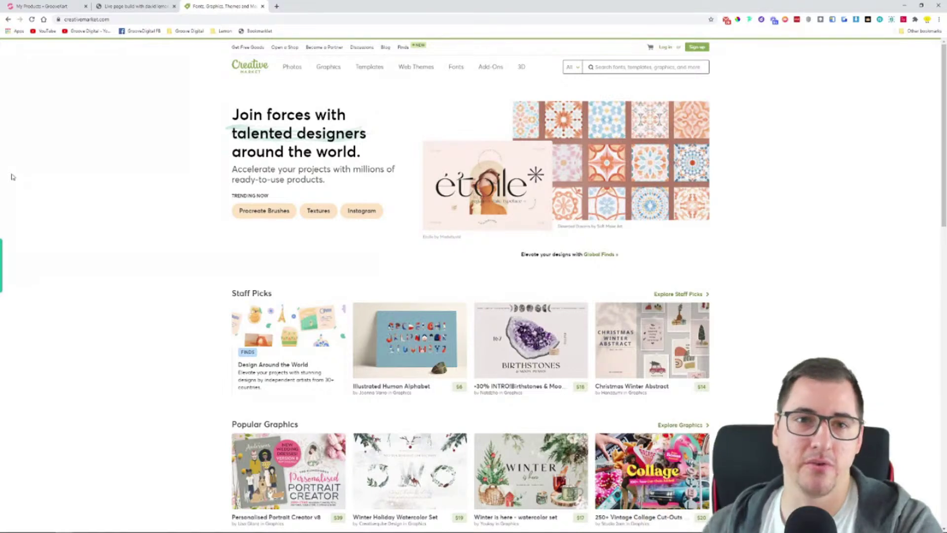
key("ctrl+plus")
key("ctrl+plus")
key("ctrl+plus")
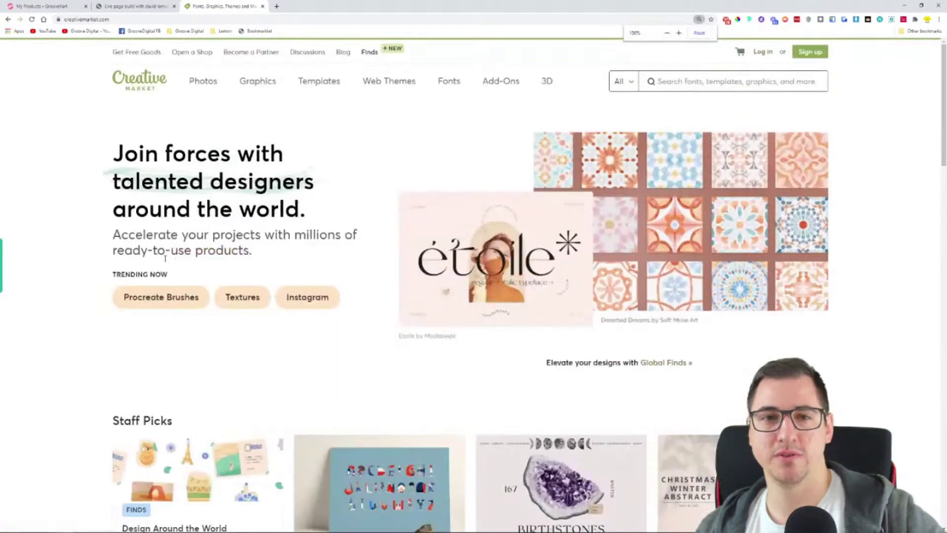
key("ctrl+plus")
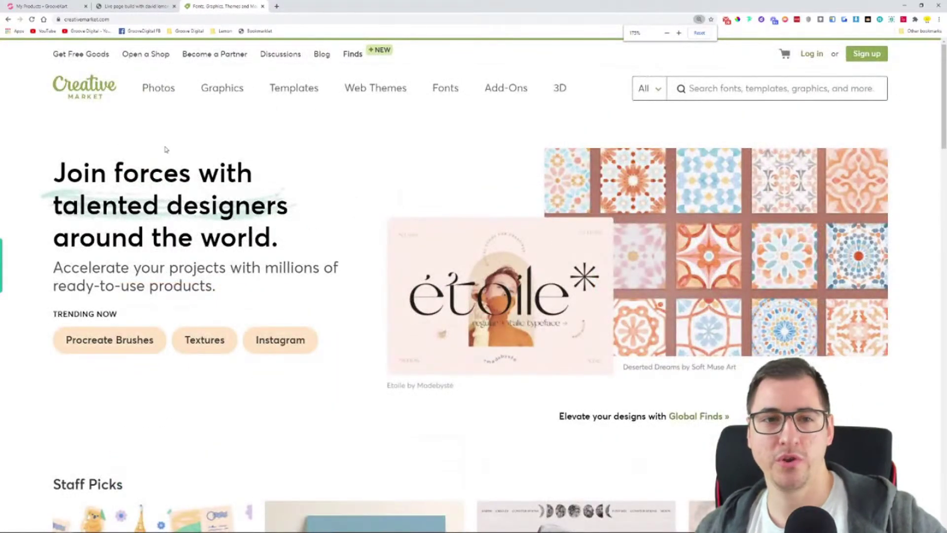
mouse_move(160, 94)
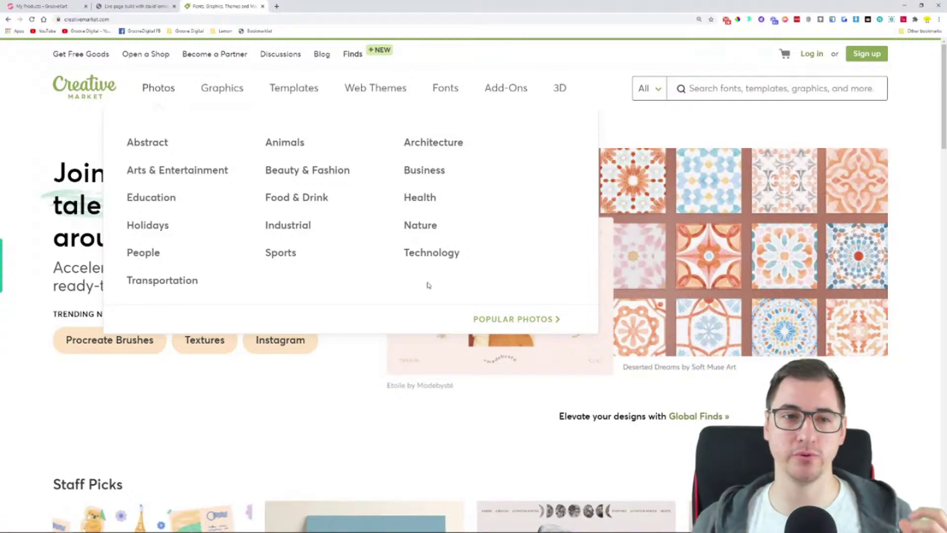
left_click(68, 5)
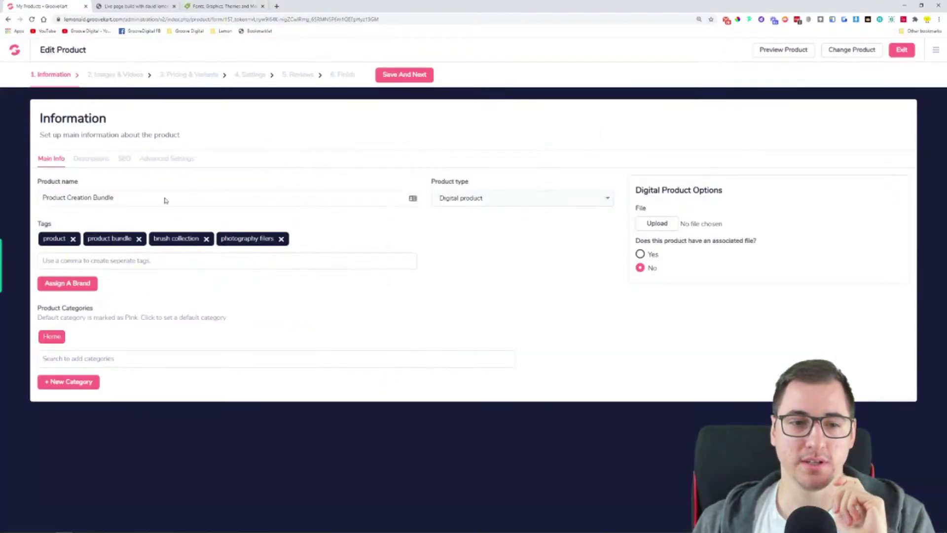
Assign the Best deals category to the product as its default, then switch to Creative Market
left_click(71, 383)
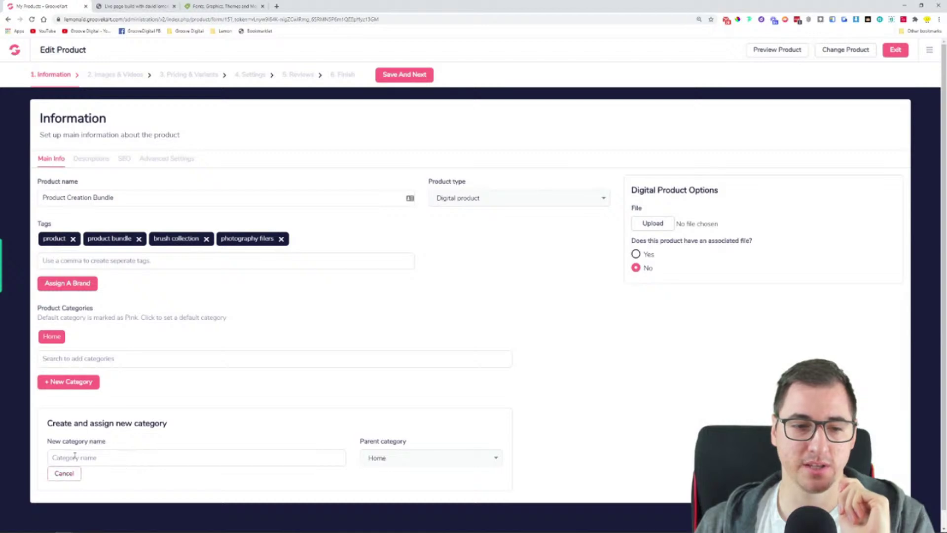
left_click(64, 473)
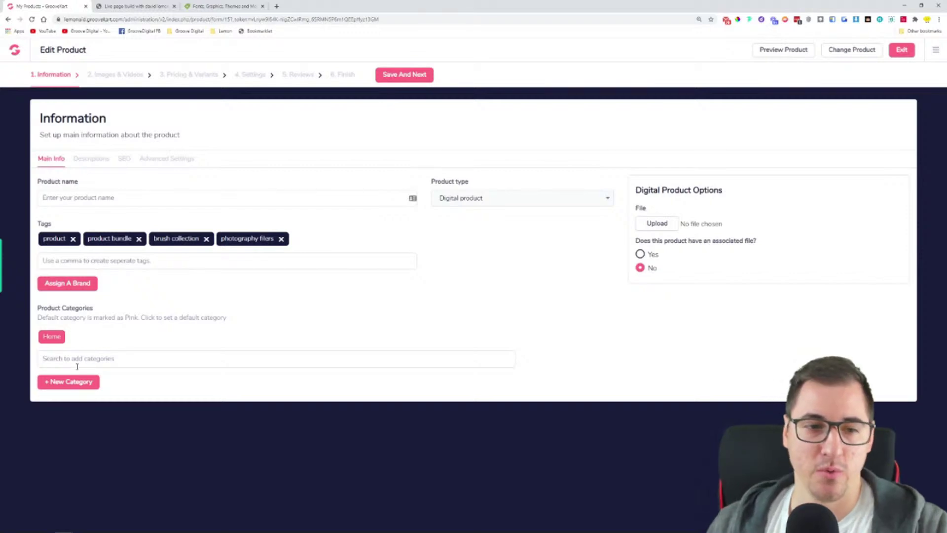
type("best")
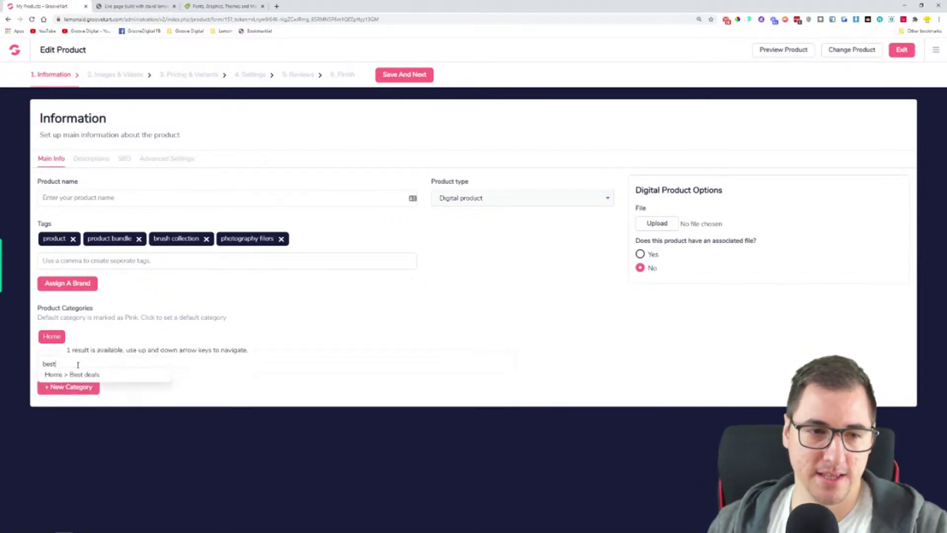
left_click(62, 374)
left_click(90, 338)
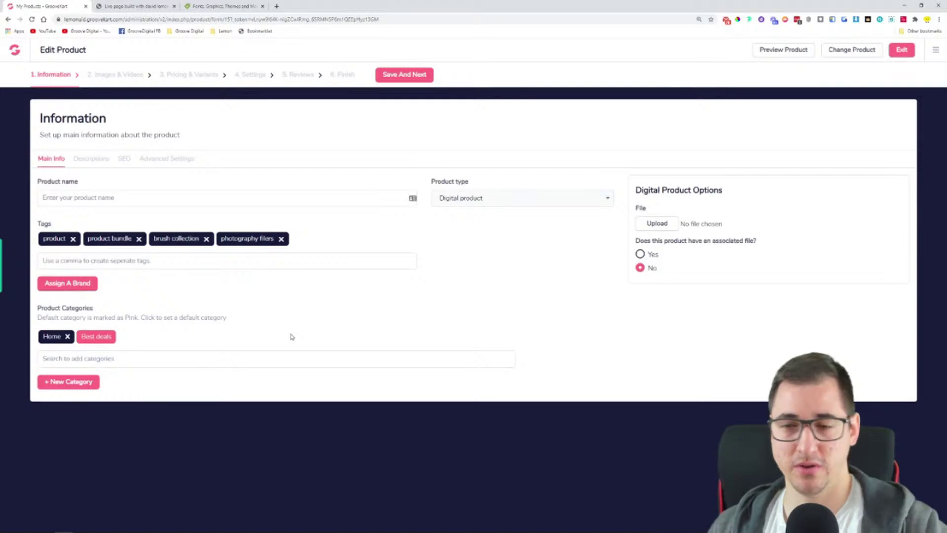
left_click(221, 6)
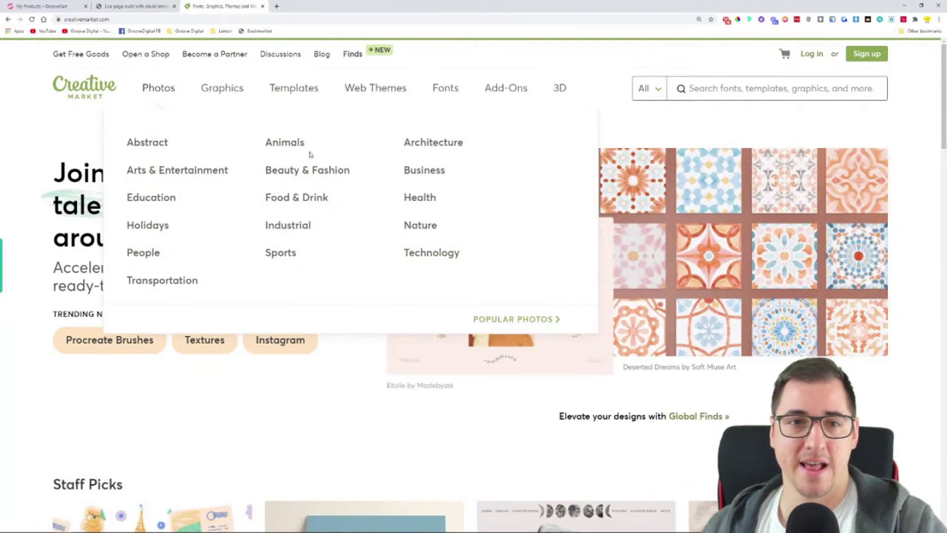
Back in GrooveKart, clear the leftover 'best' text from the category search
left_click(125, 7)
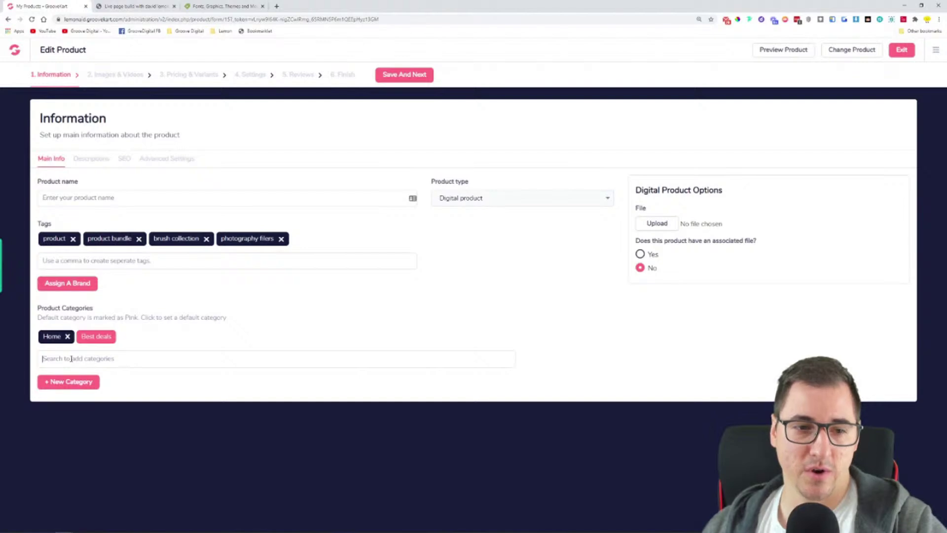
left_click(71, 358)
type("best")
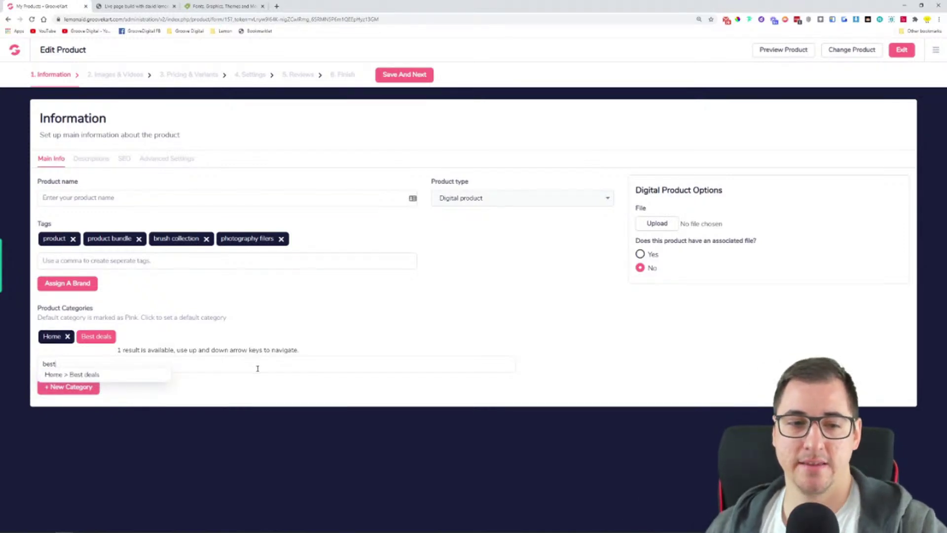
left_click(234, 339)
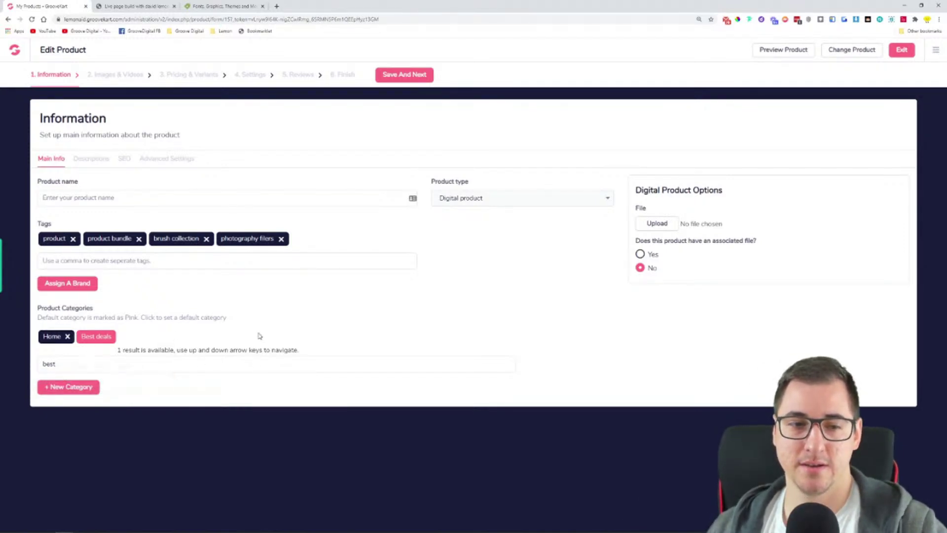
double_click(89, 363)
key("BackSpace")
left_click(432, 339)
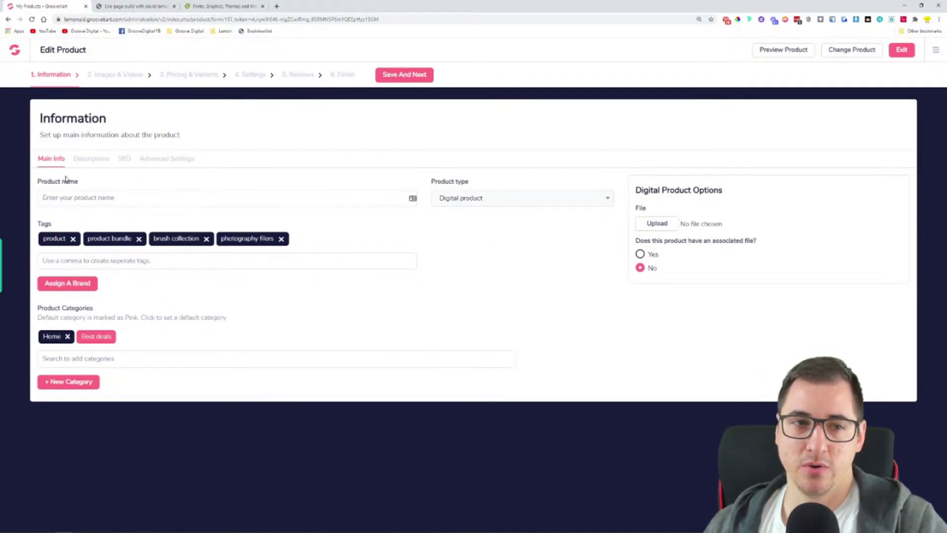
Restore the product name 'Product Creation Bundle' and keep the type as Digital product
left_click(124, 198)
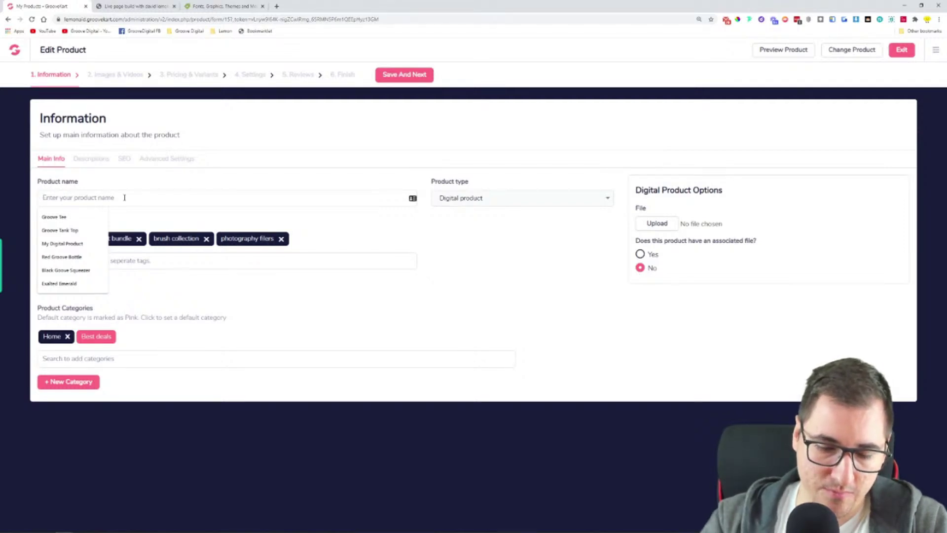
type("Product Creation Bundle")
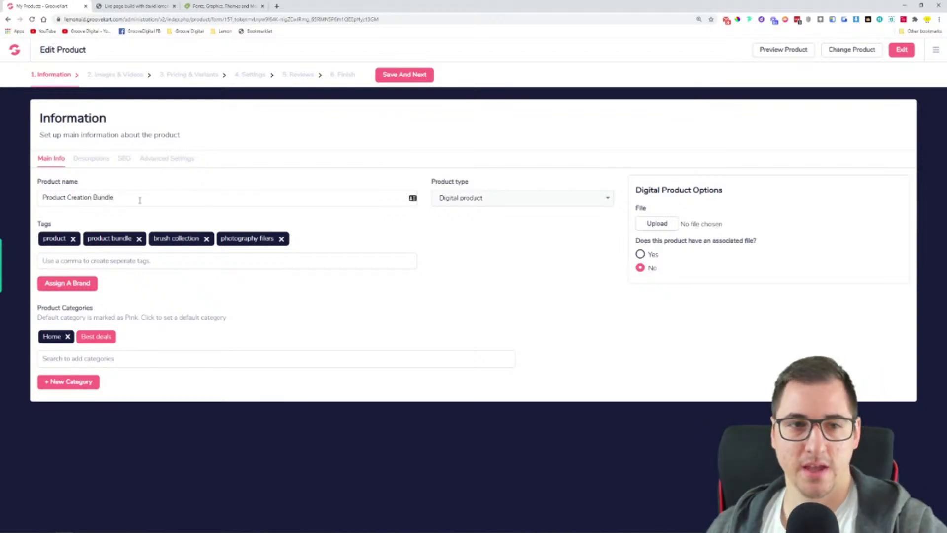
triple_click(50, 198)
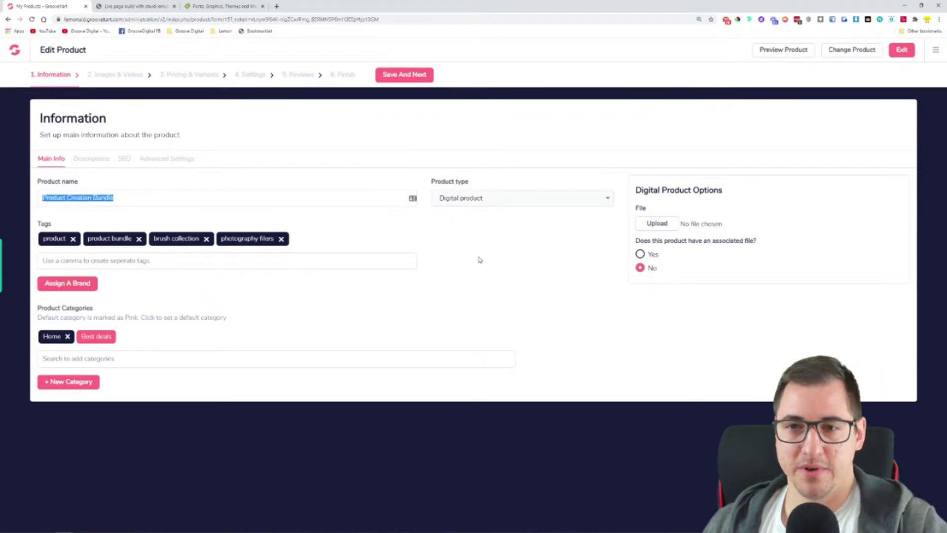
left_click(450, 227)
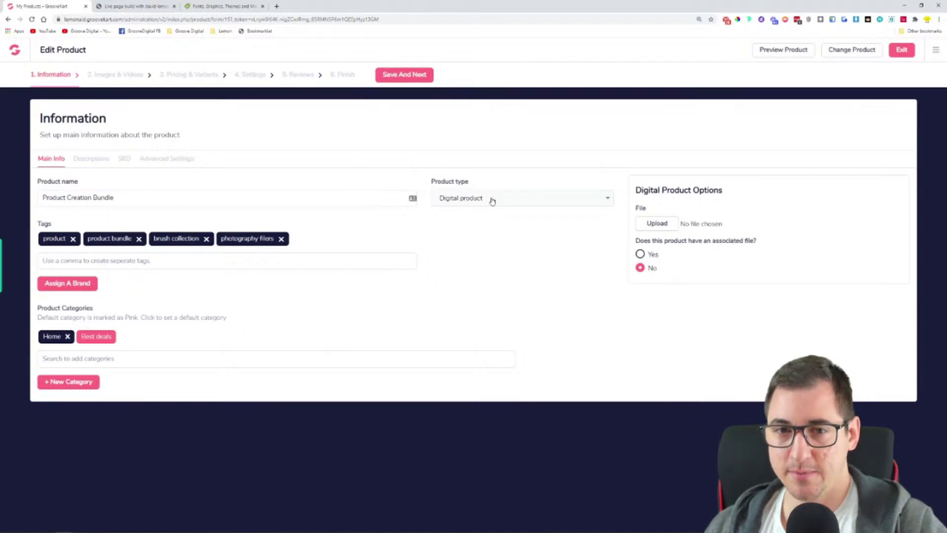
left_click(491, 200)
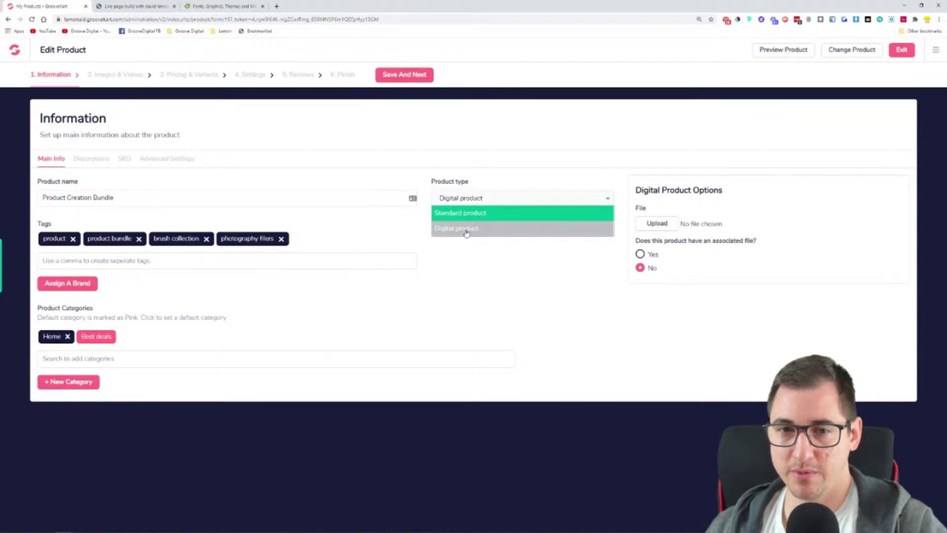
left_click(515, 257)
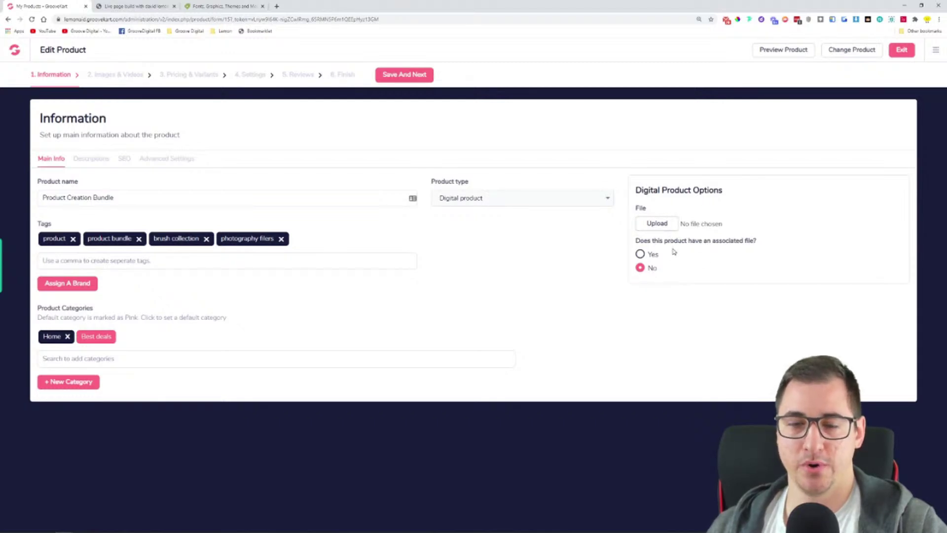
Try attaching sound test.mp4 and a png image as the file, and set associated file to Yes
left_click(654, 225)
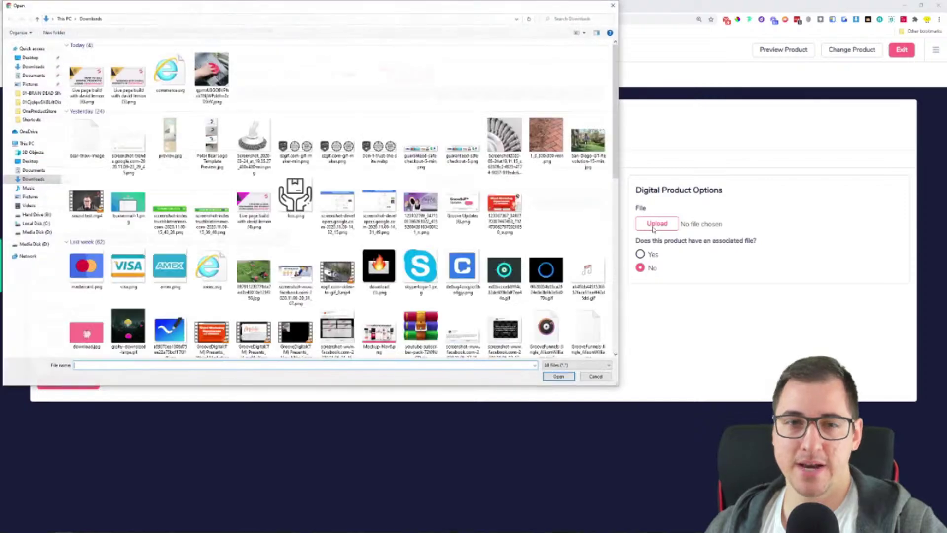
left_click(87, 200)
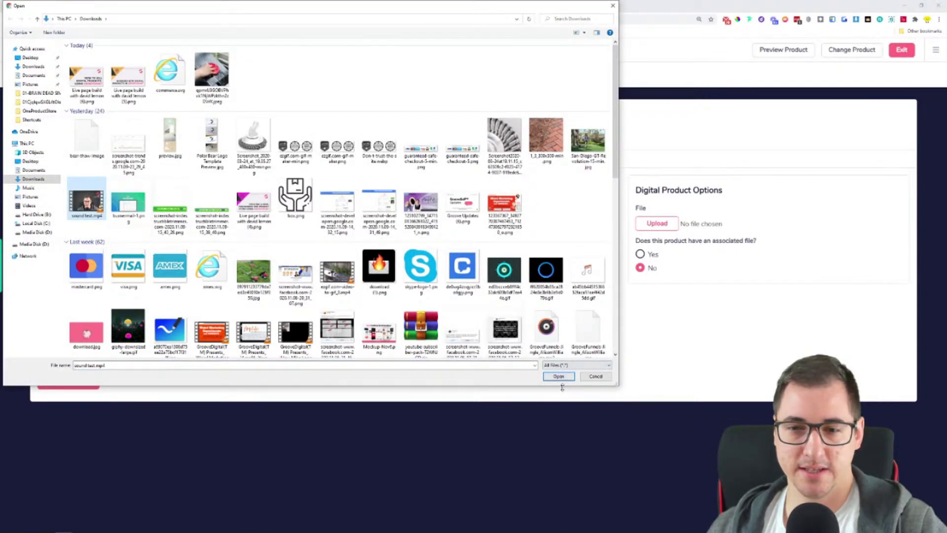
left_click(559, 376)
left_click(666, 225)
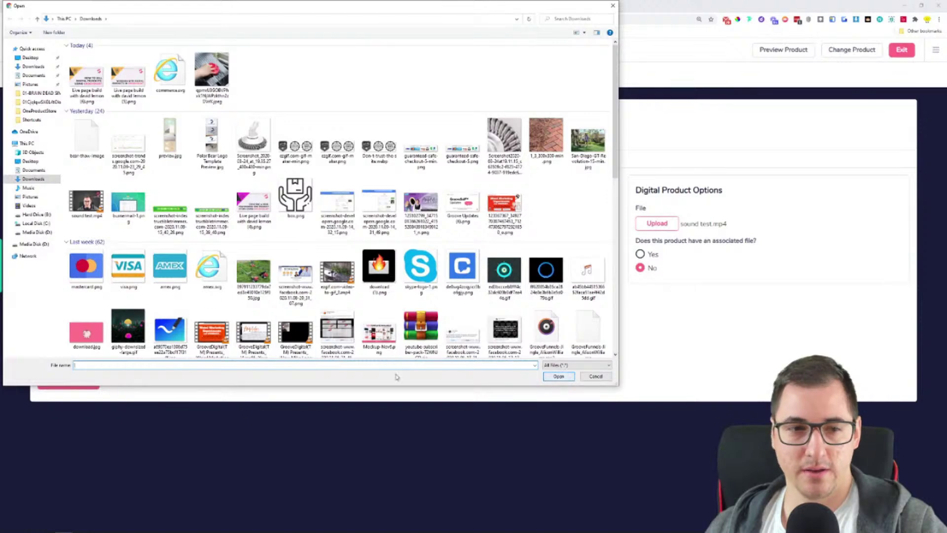
double_click(86, 200)
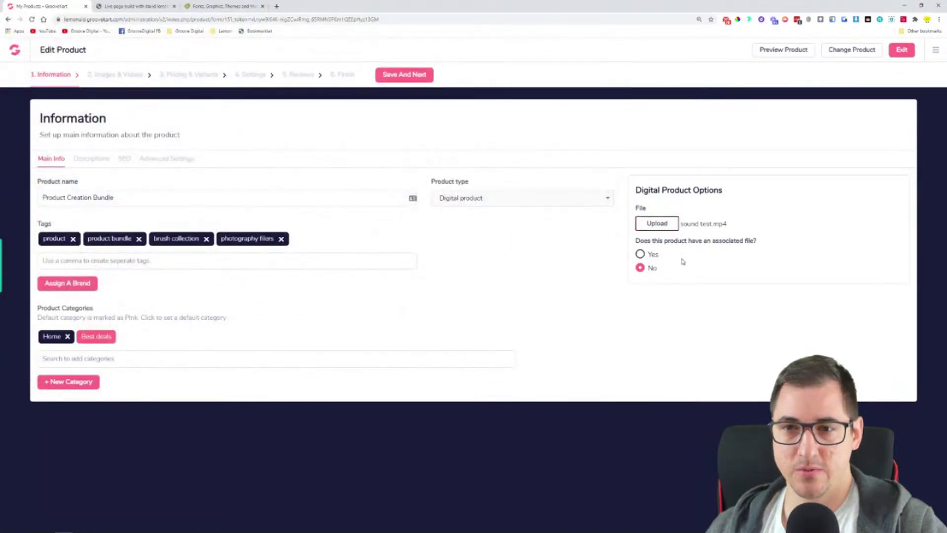
left_click(650, 226)
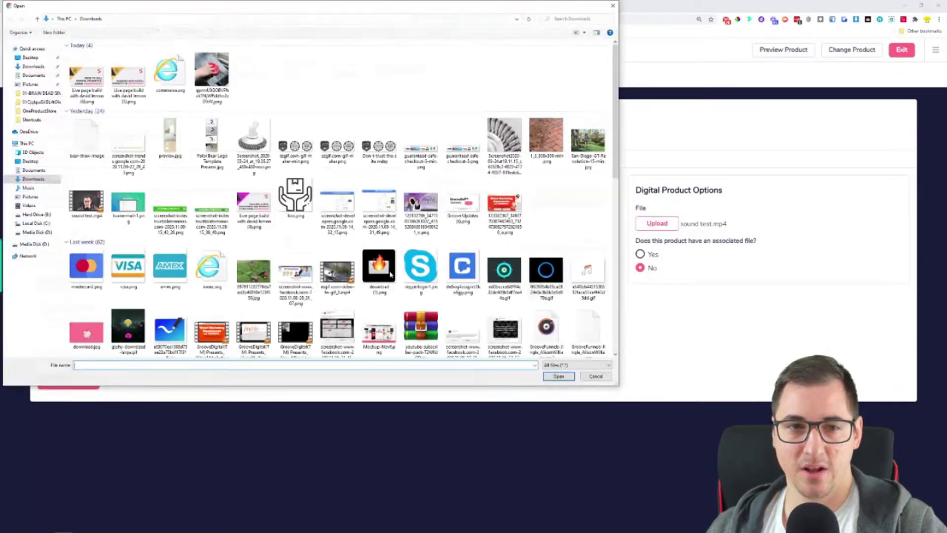
left_click(513, 205)
double_click(515, 205)
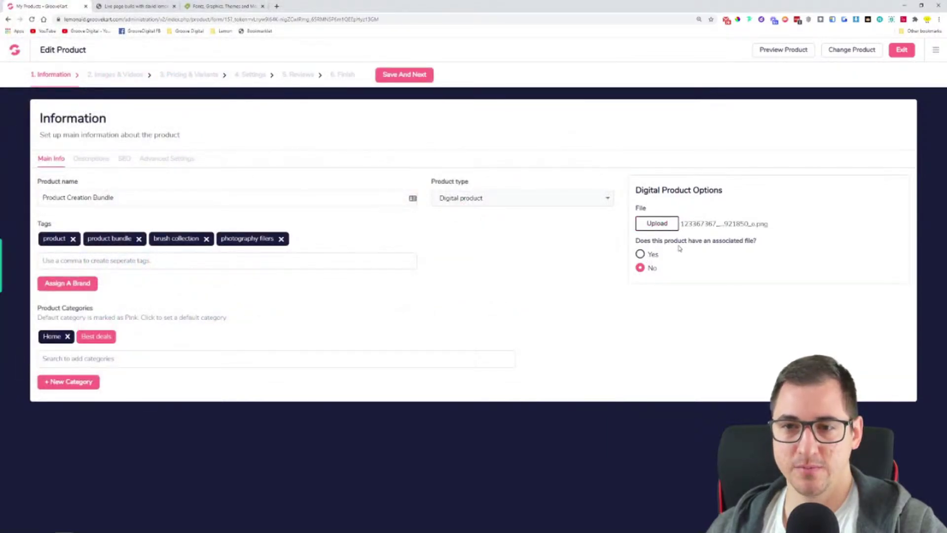
double_click(642, 240)
left_click(639, 254)
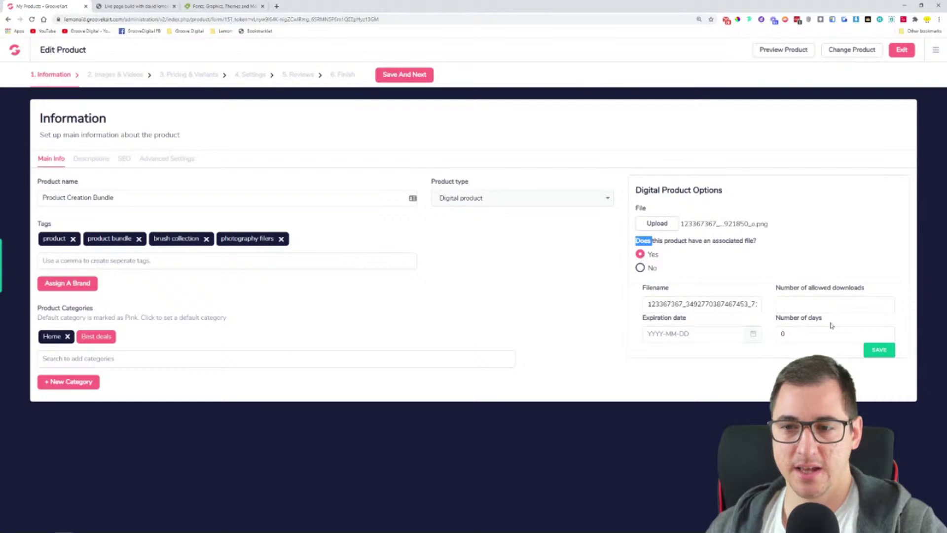
Save the associated file settings, attach burnermail-1.png as the product file, and save the product
left_click(657, 223)
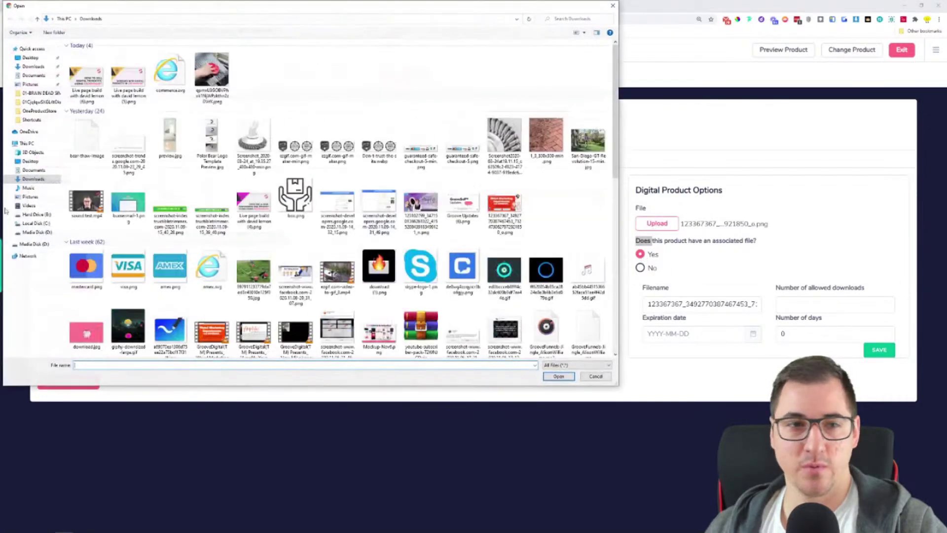
double_click(86, 202)
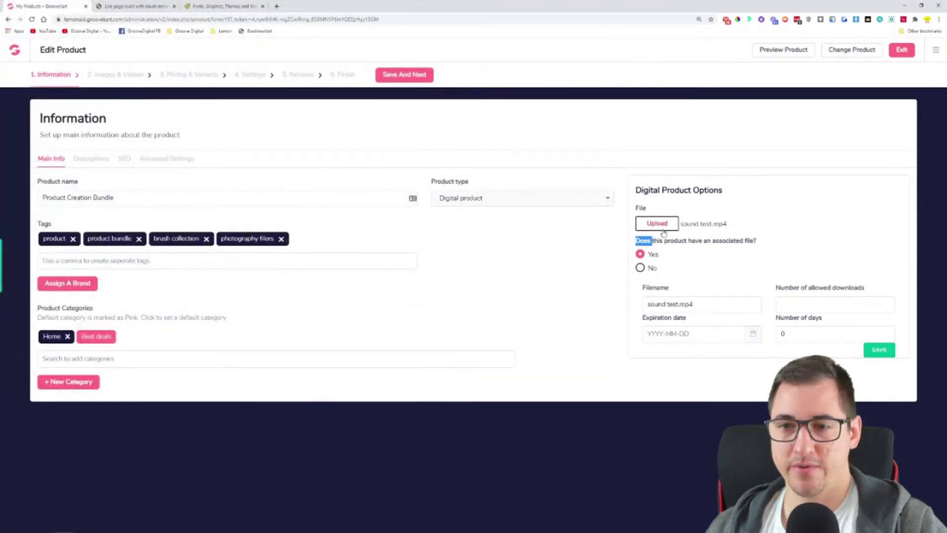
left_click(889, 353)
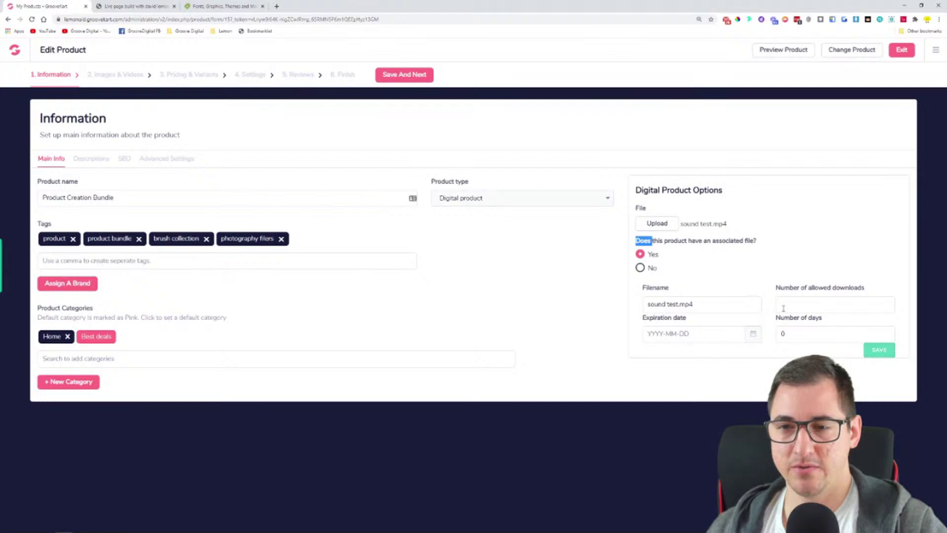
left_click(841, 267)
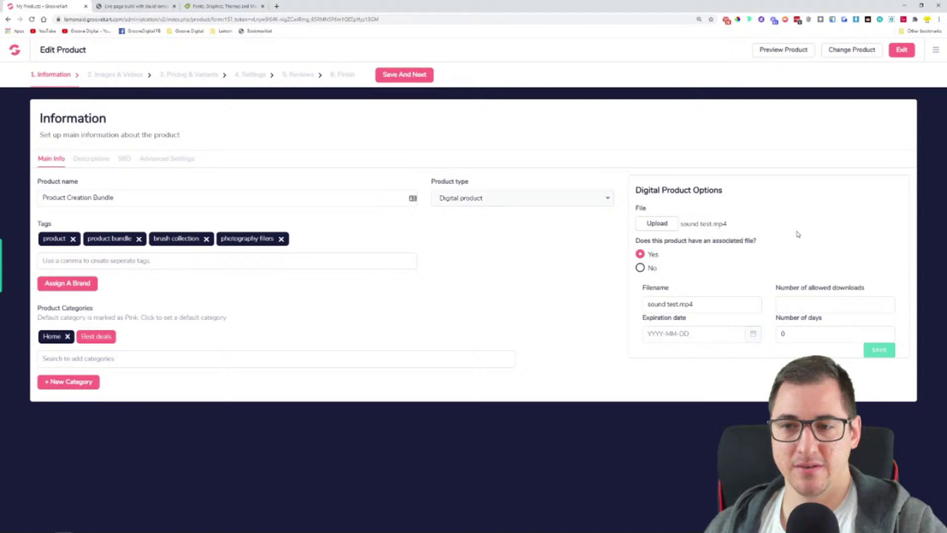
left_click(671, 225)
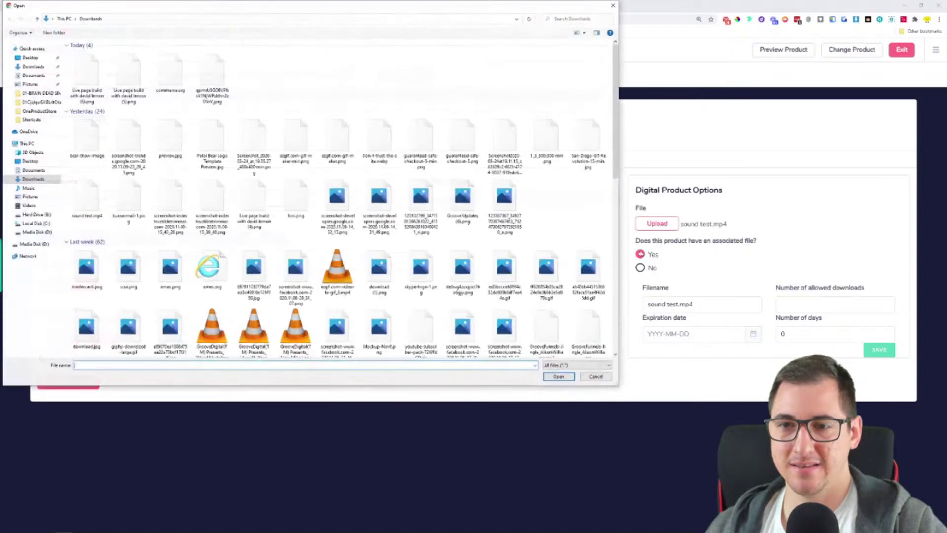
double_click(128, 202)
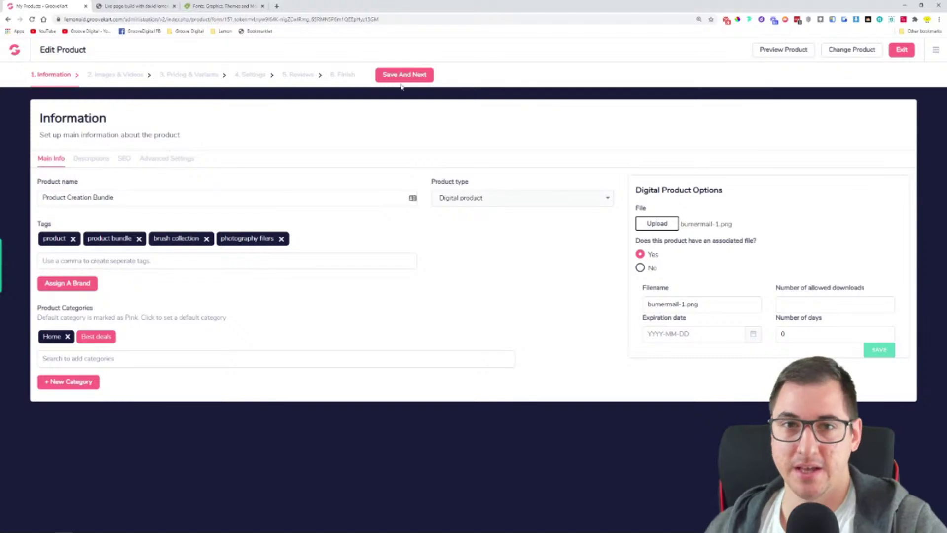
left_click(385, 76)
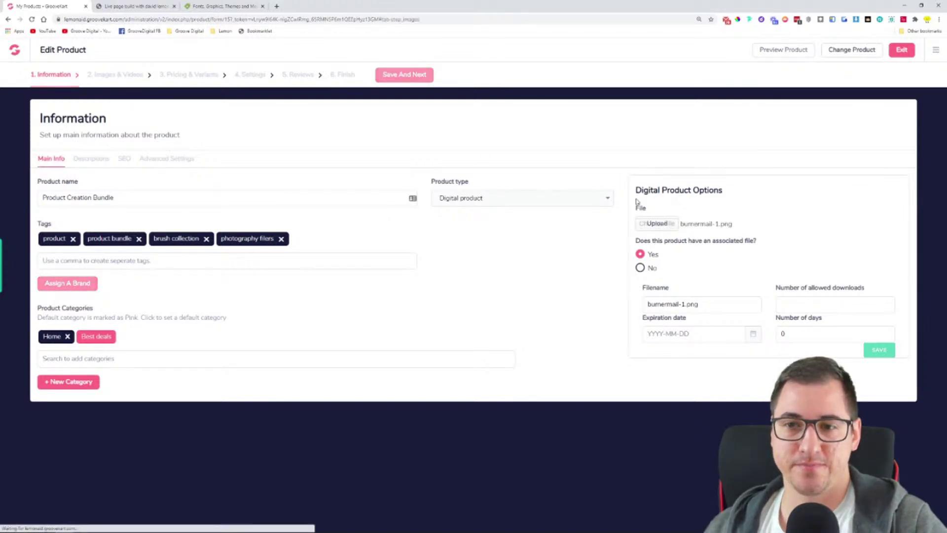
Return to Main Info, attach the Live page build screenshot as the product file, and save
left_click(56, 78)
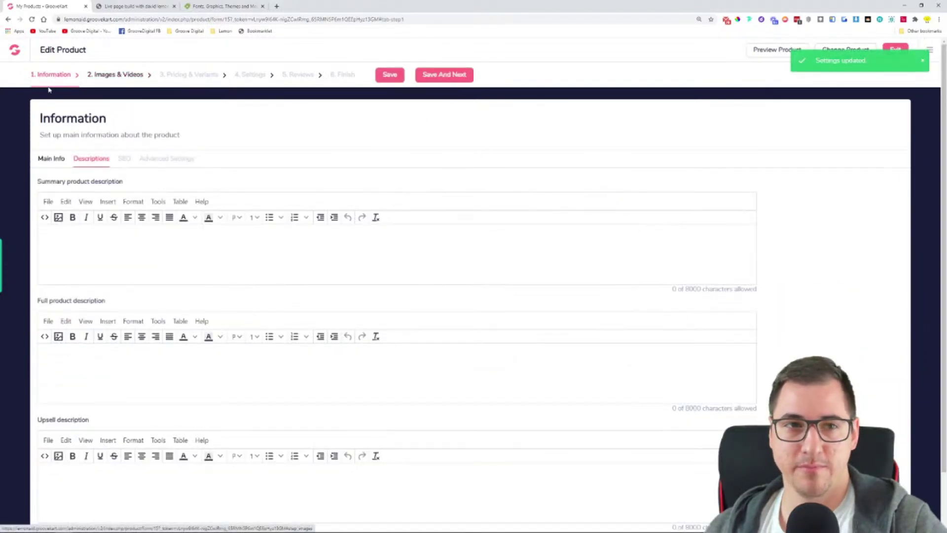
left_click(53, 160)
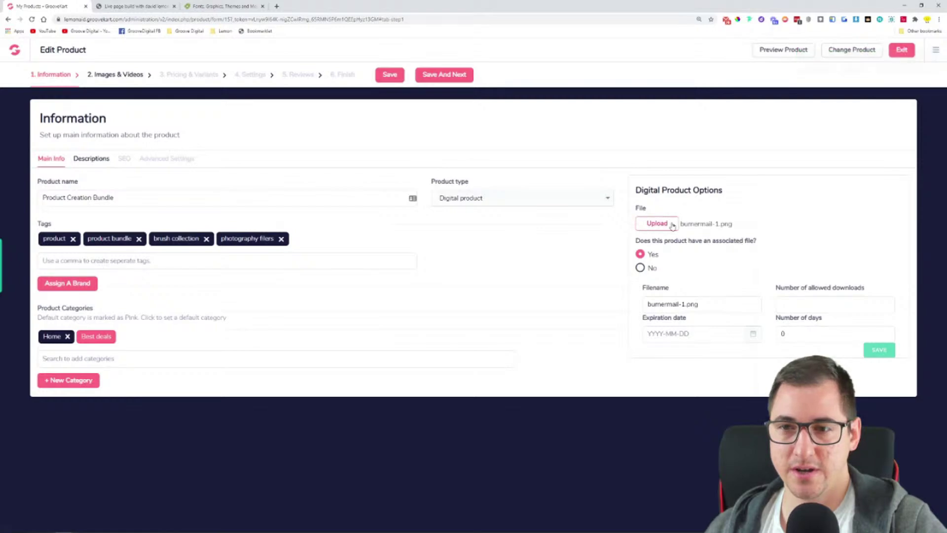
left_click(657, 224)
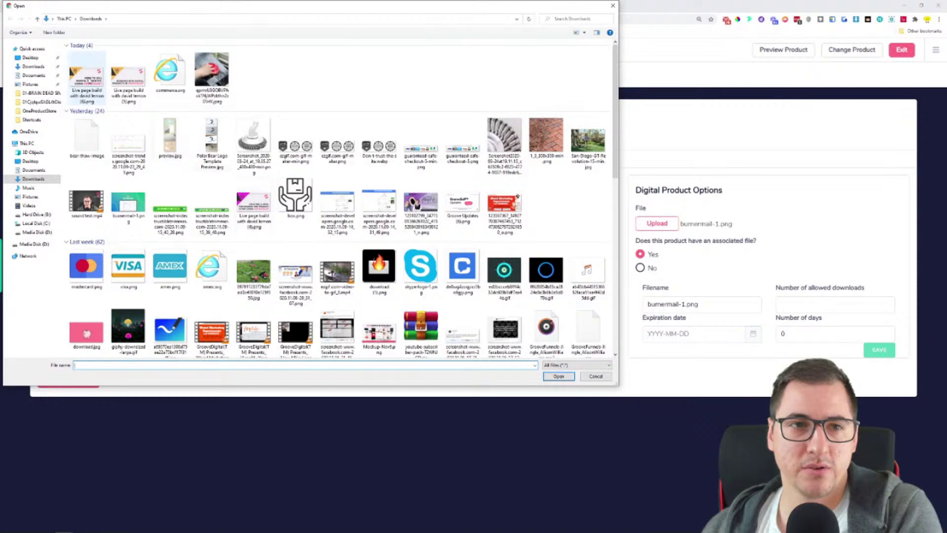
double_click(87, 78)
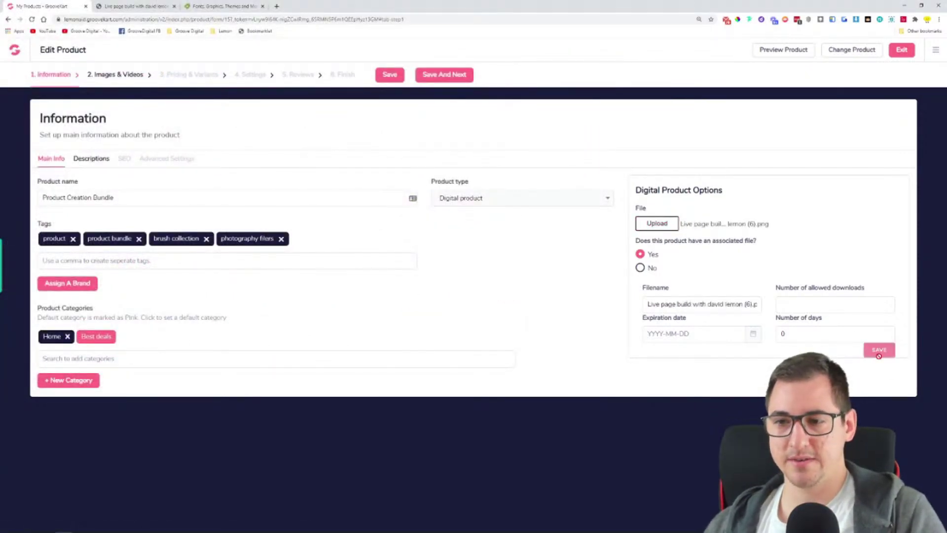
left_click(397, 72)
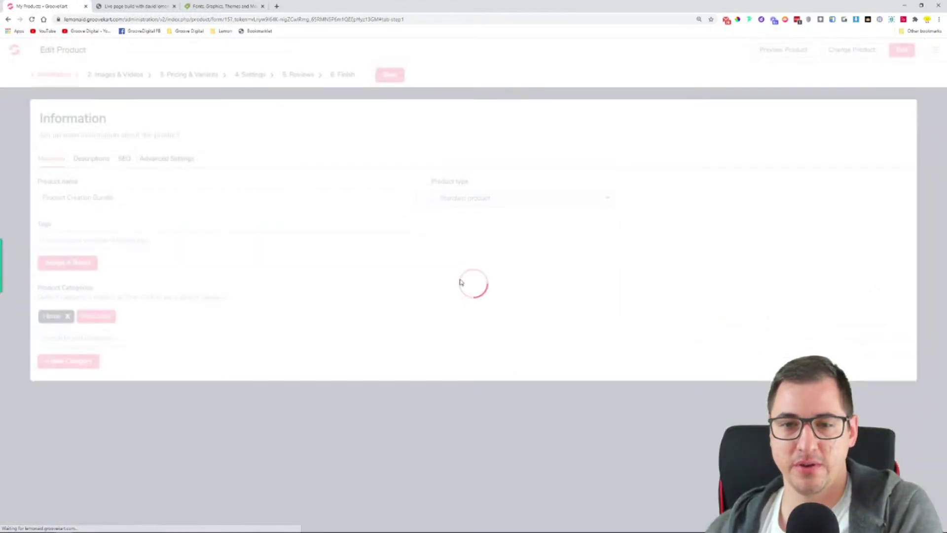
left_click(473, 203)
Set Digital product, attach the Live page build PNG, mark associated file Yes, and save
left_click(477, 227)
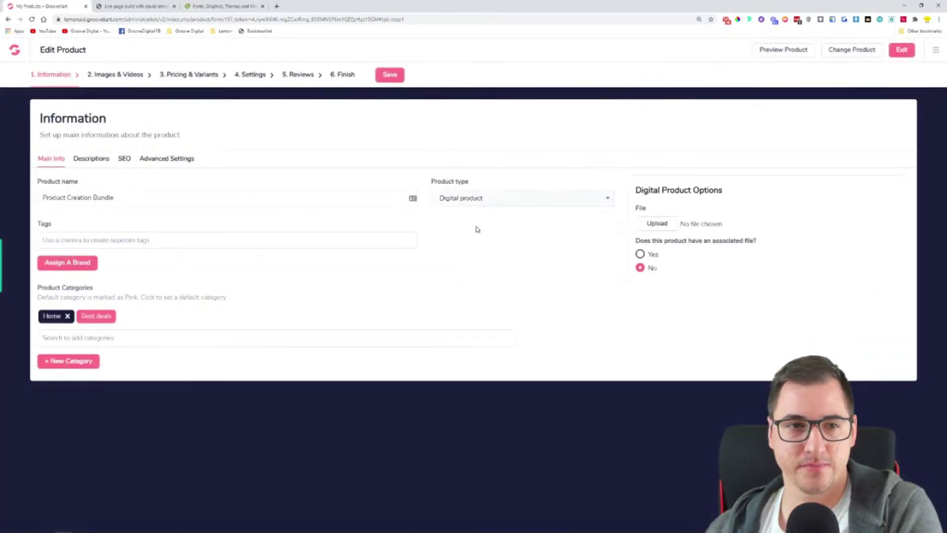
left_click(657, 223)
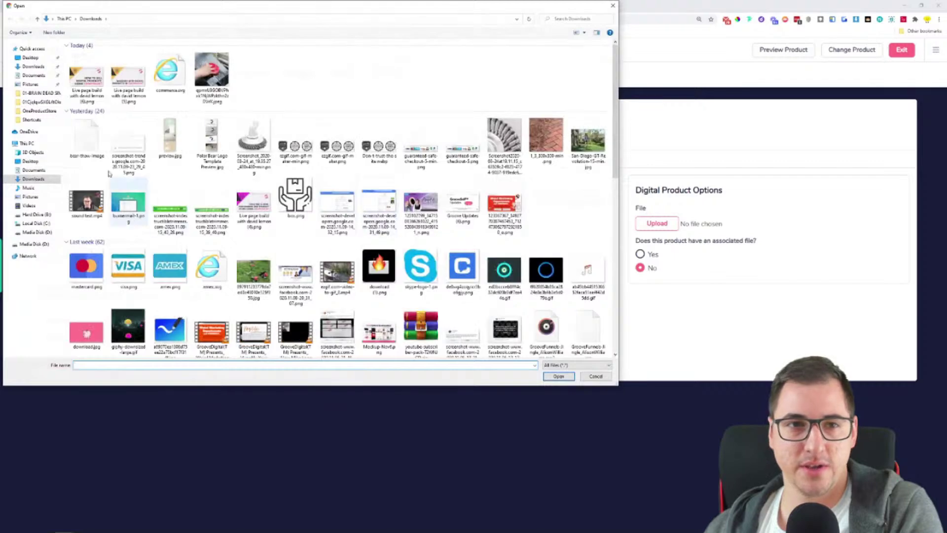
double_click(86, 79)
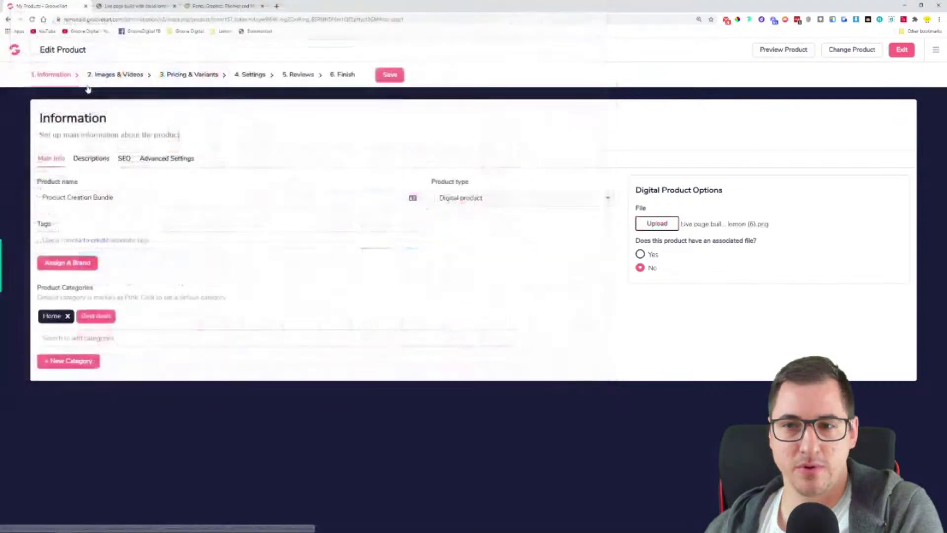
left_click(640, 254)
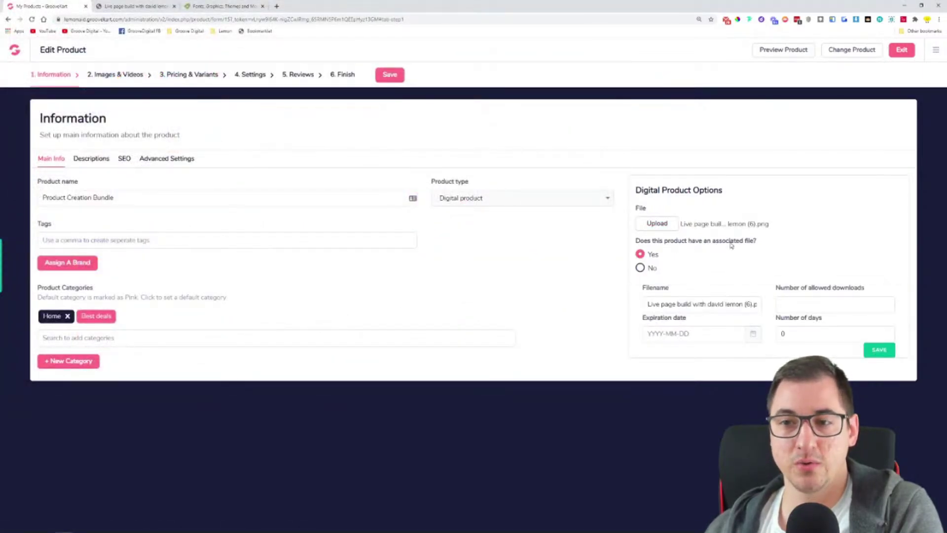
left_click(879, 350)
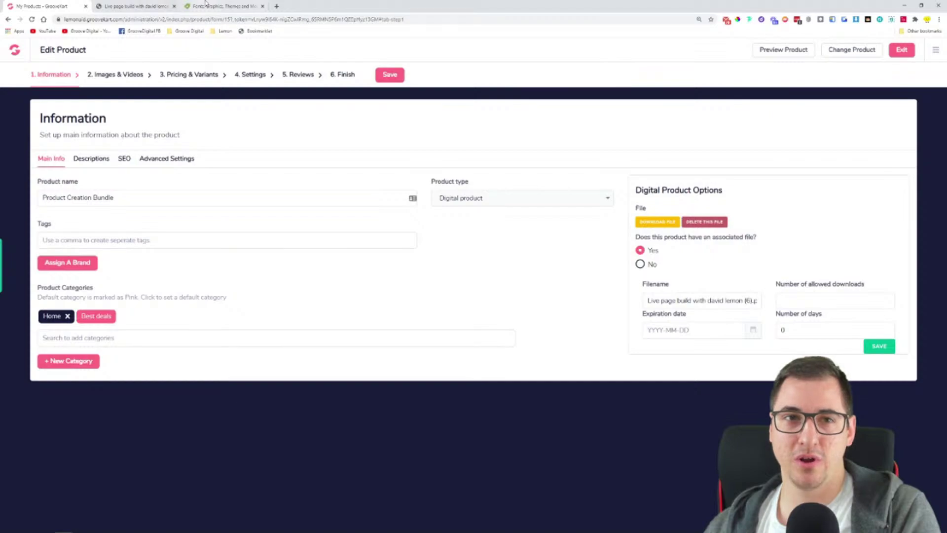
left_click(223, 5)
scroll(311, 306, "down", 3)
scroll(311, 306, "down", 2)
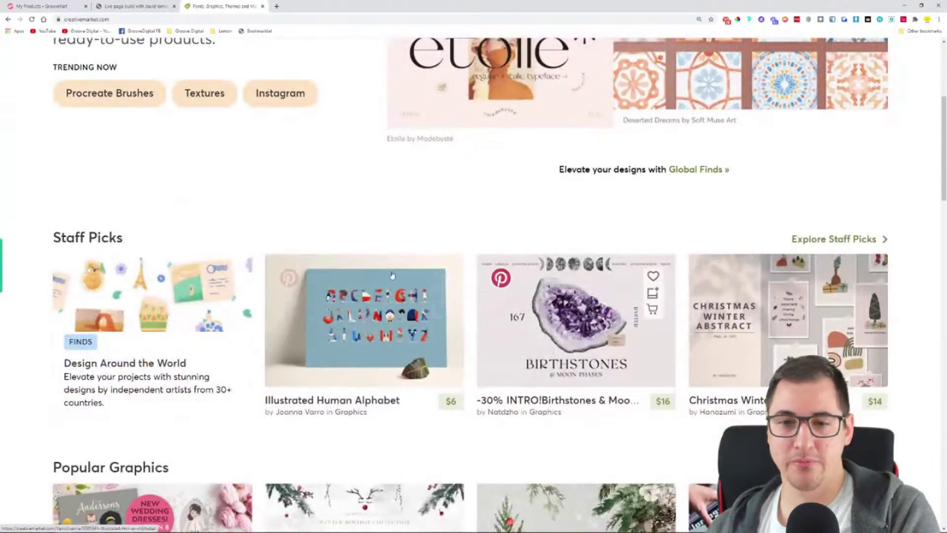
scroll(334, 279, "down", 5)
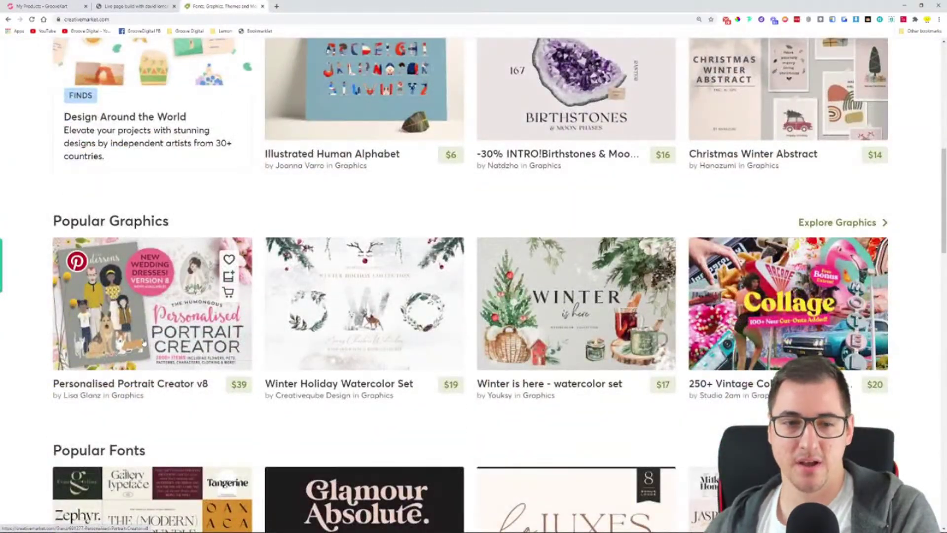
scroll(500, 267, "up", 1)
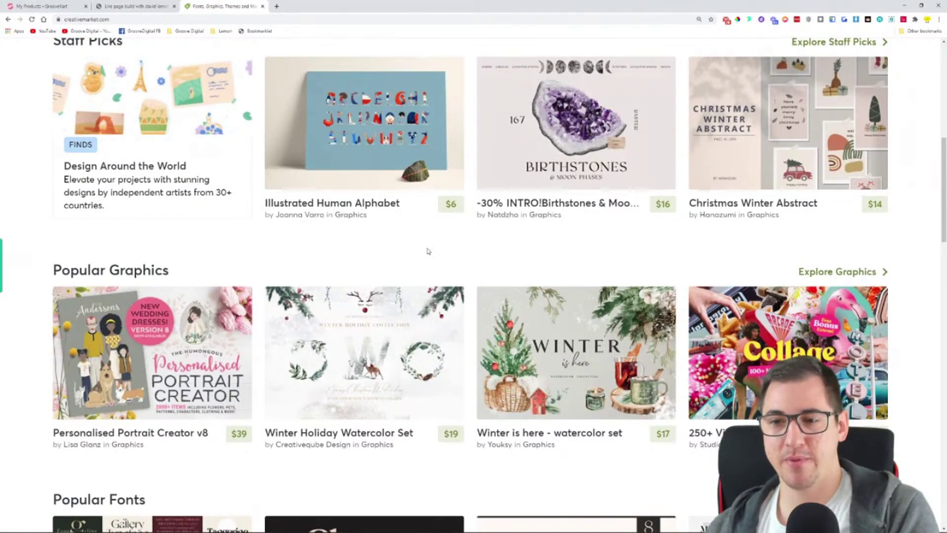
scroll(467, 249, "down", 2)
scroll(468, 249, "down", 1)
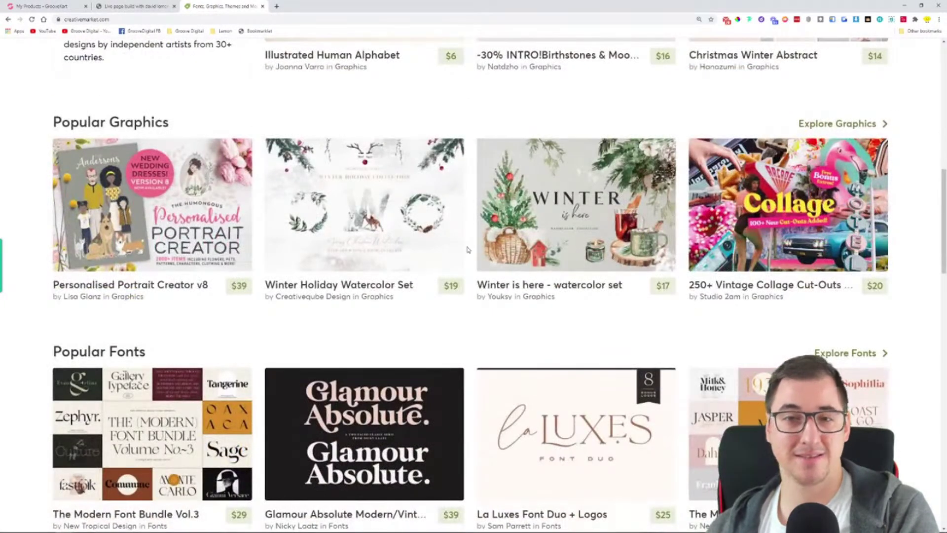
left_click(156, 237)
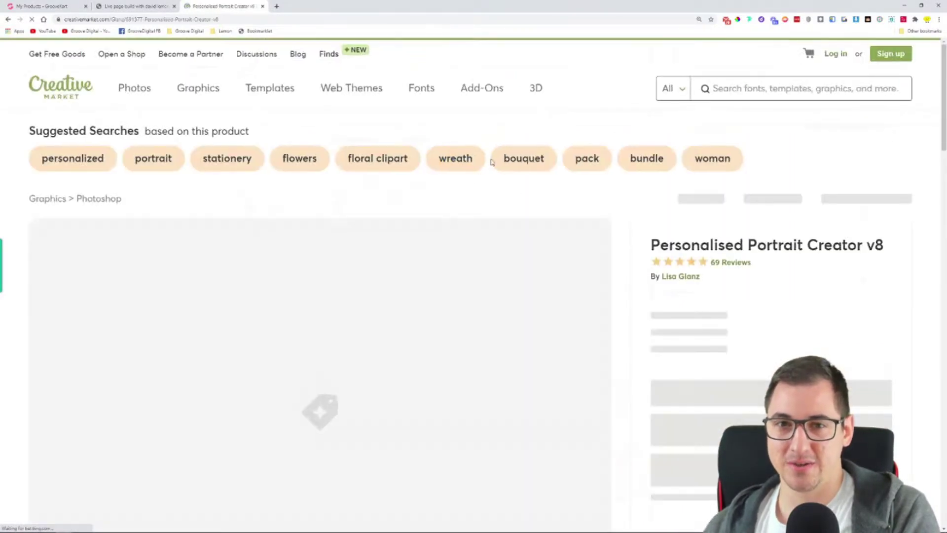
scroll(616, 268, "down", 5)
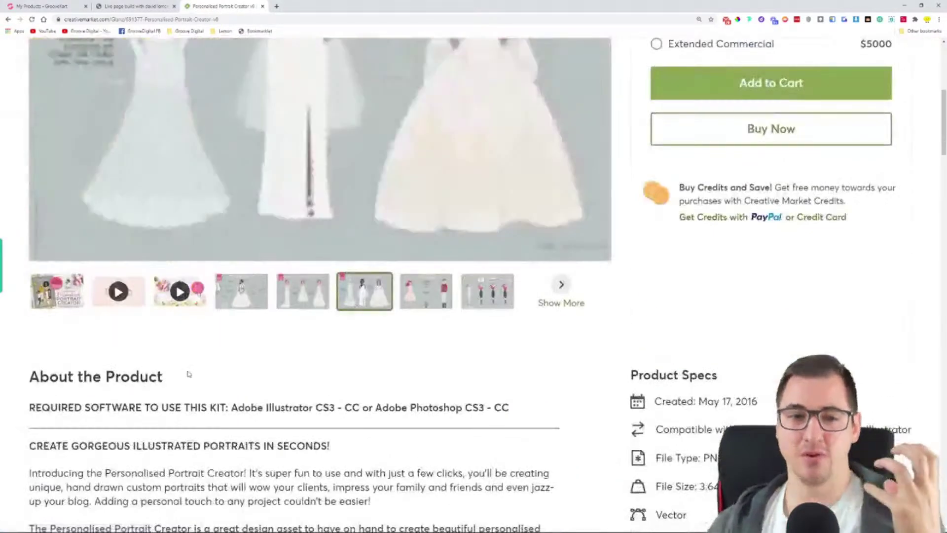
scroll(207, 371, "up", 2)
scroll(603, 165, "up", 5)
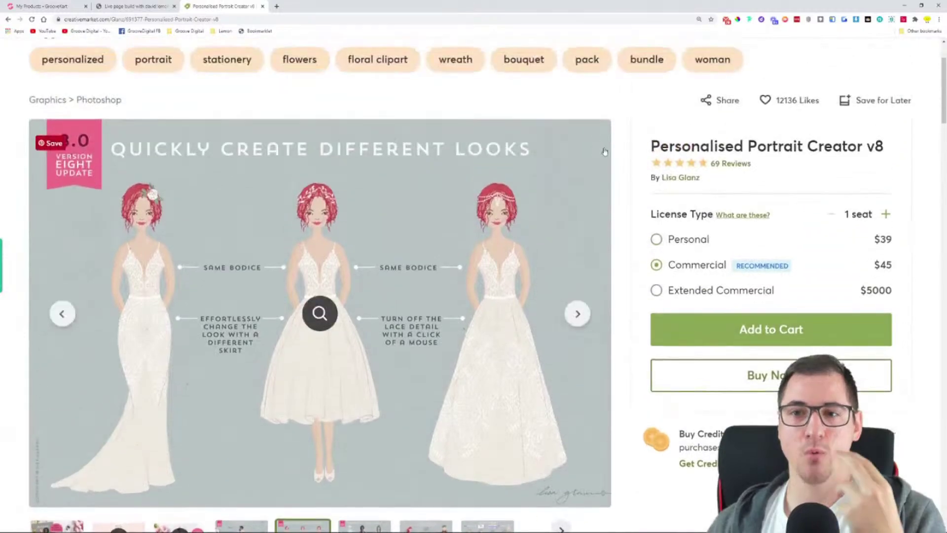
left_click(7, 19)
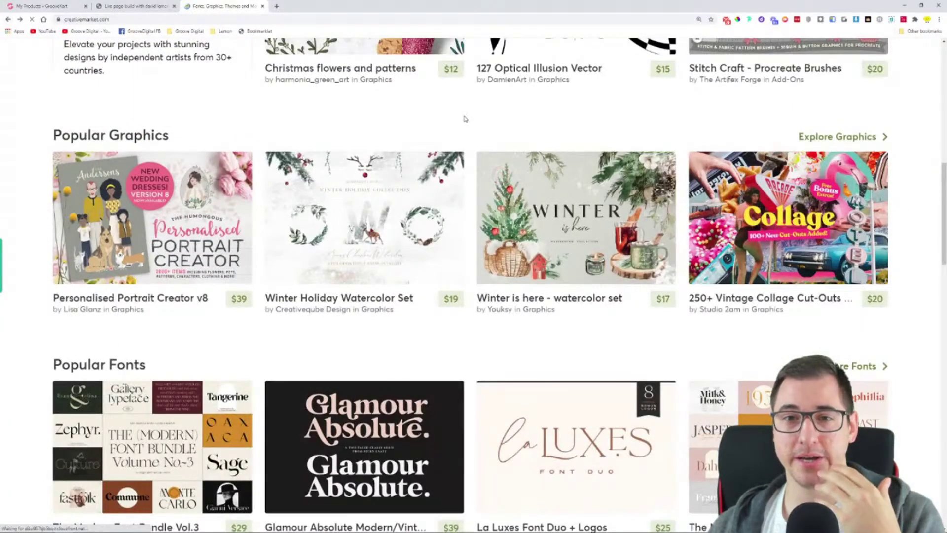
scroll(474, 222, "up", 4)
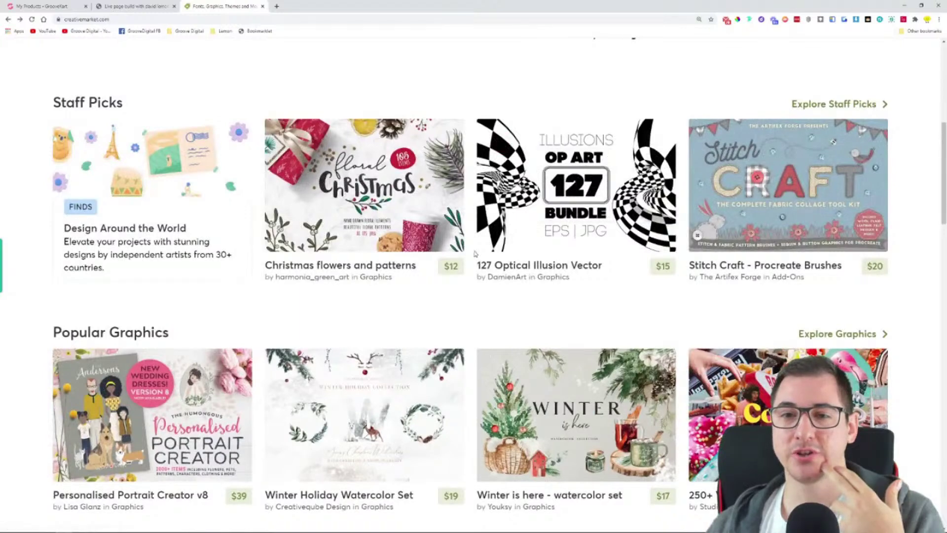
scroll(471, 249, "up", 2)
left_click(17, 6)
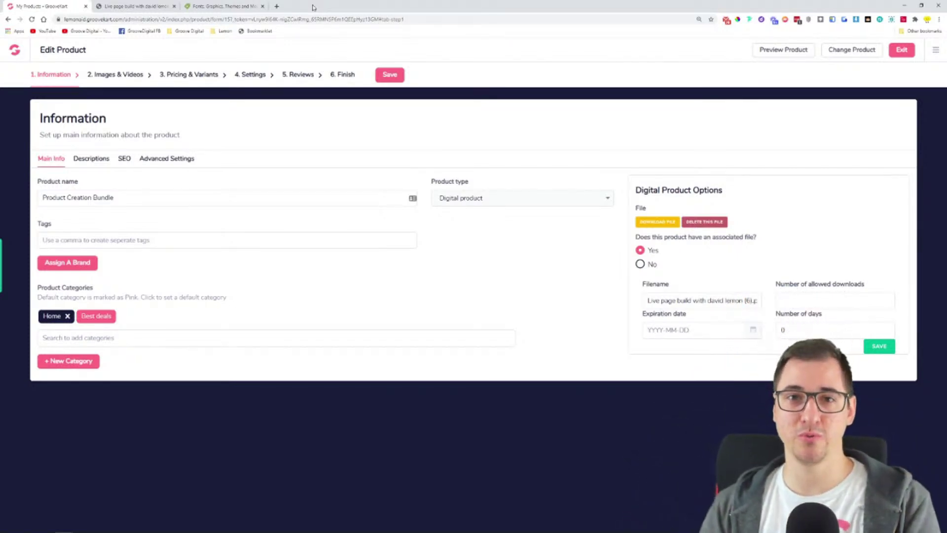
Open Google Docs from a new Chrome tab via the apps grid and start a blank document
left_click(276, 6)
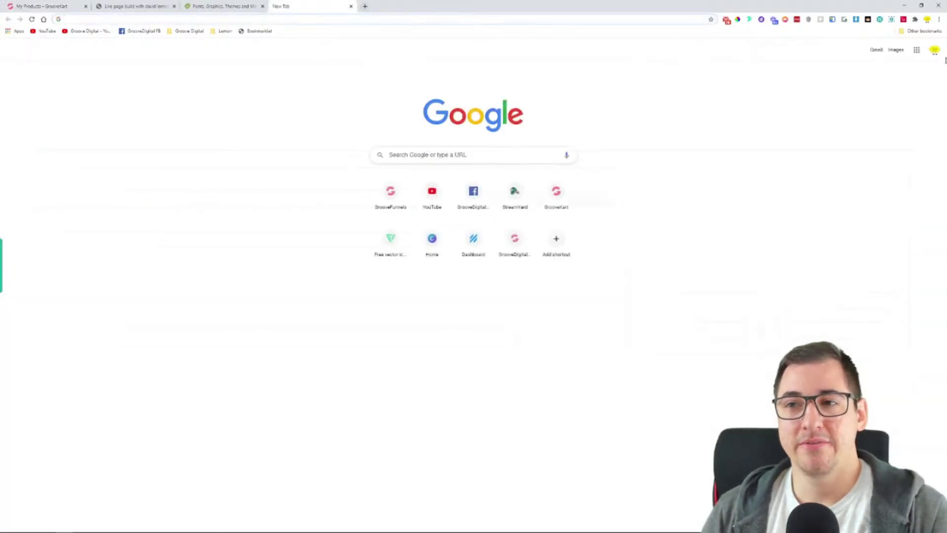
left_click(916, 50)
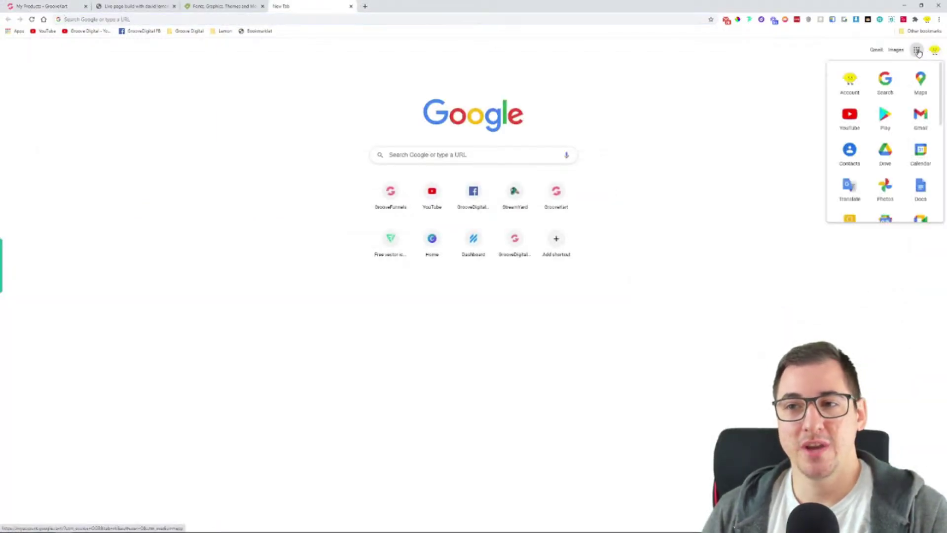
left_click(915, 193)
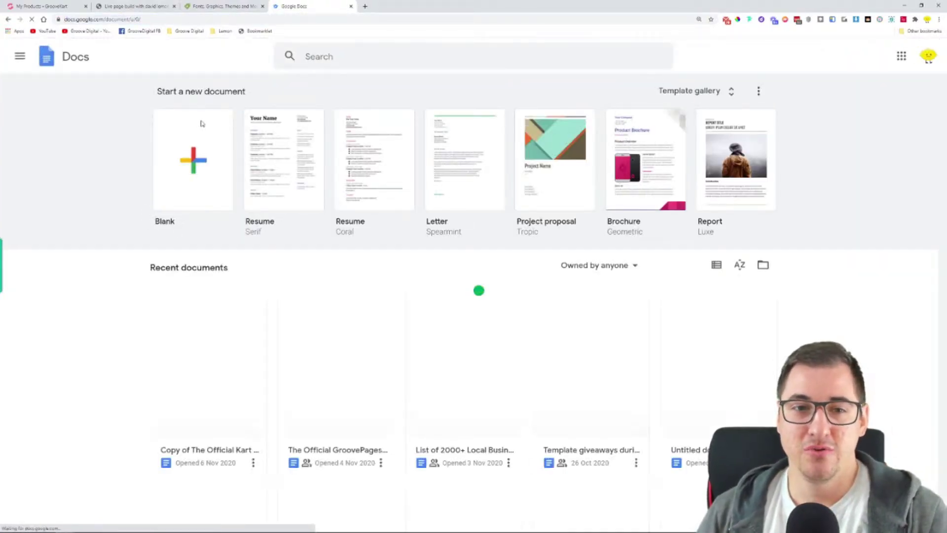
left_click(193, 162)
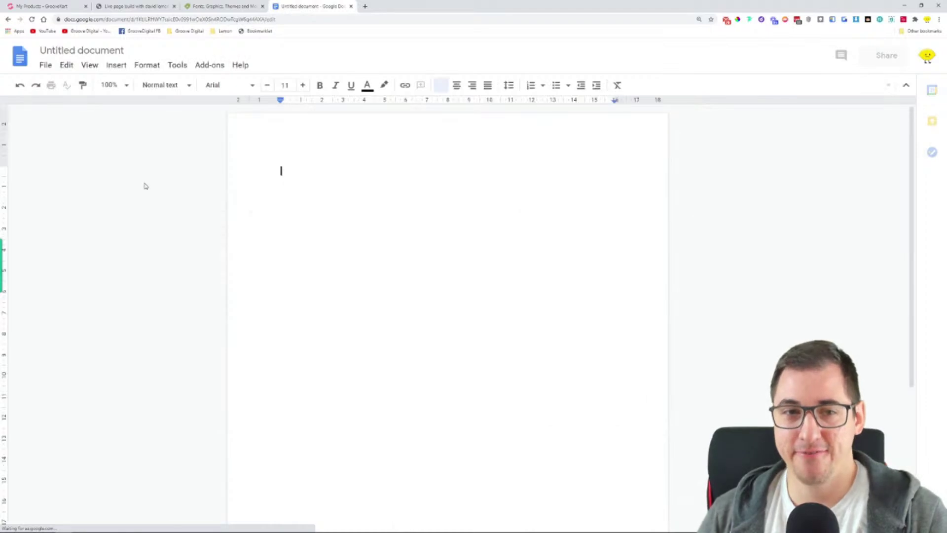
Add the centred heading 'Thank you for purchasing the Product Creation Bundle!(' in Title style
key("ctrl+shift+e")
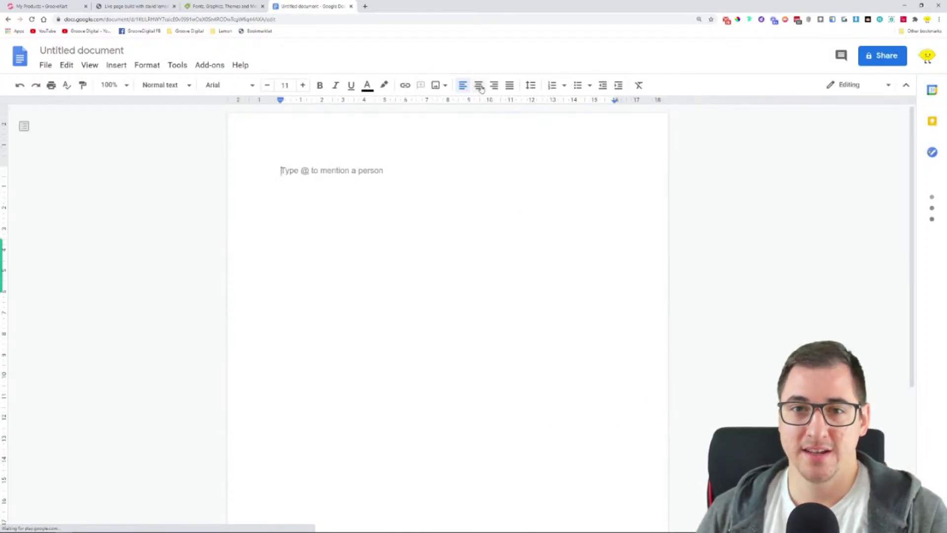
type("Than")
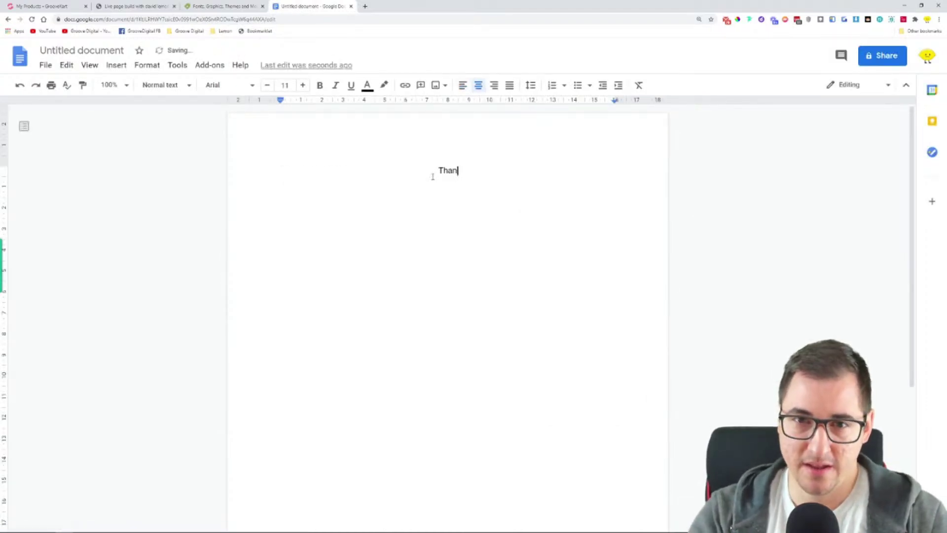
type("k you for pu")
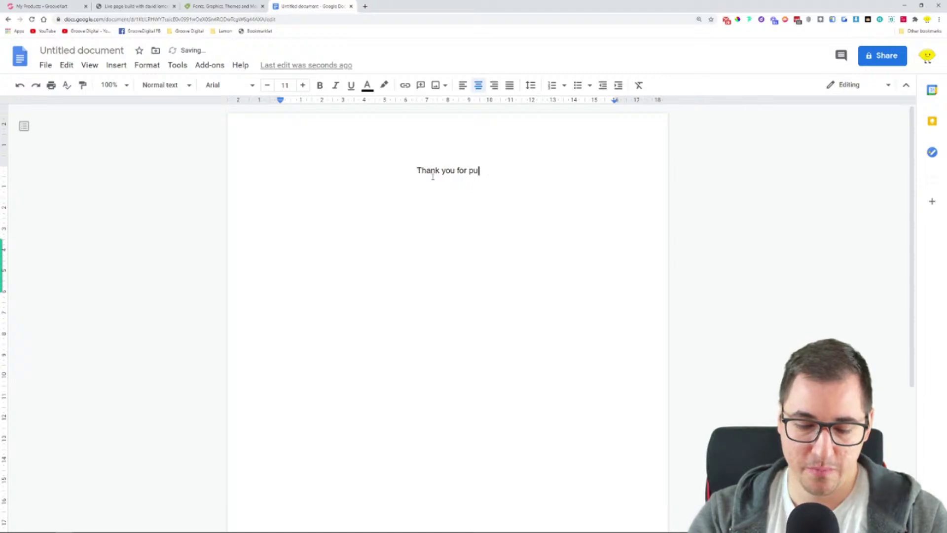
type("rchasing ")
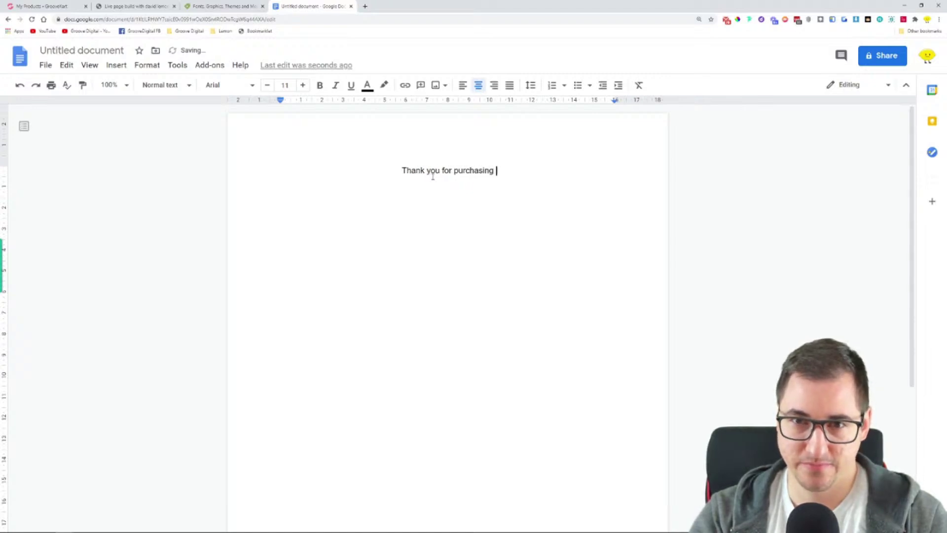
type("th")
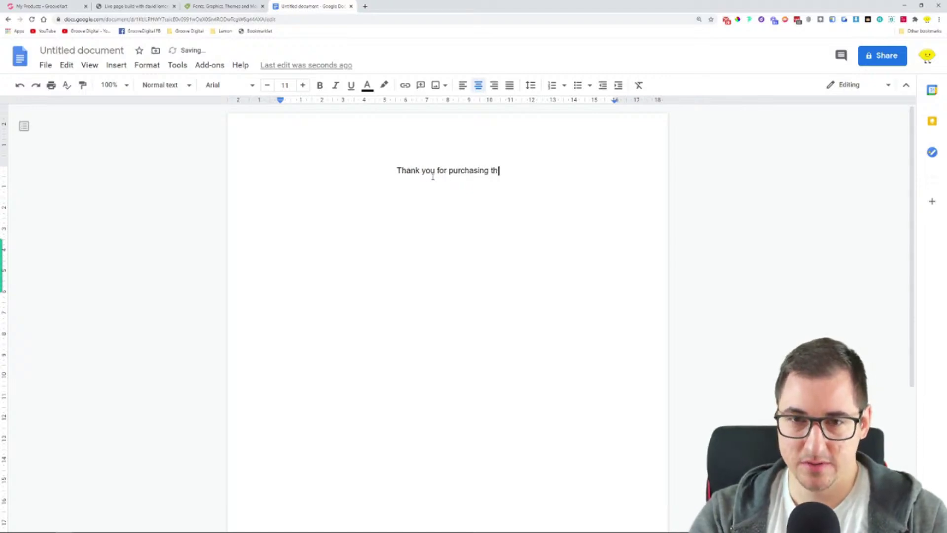
type("e Product ")
type("Creation Bu")
type("ndle")
type("!")
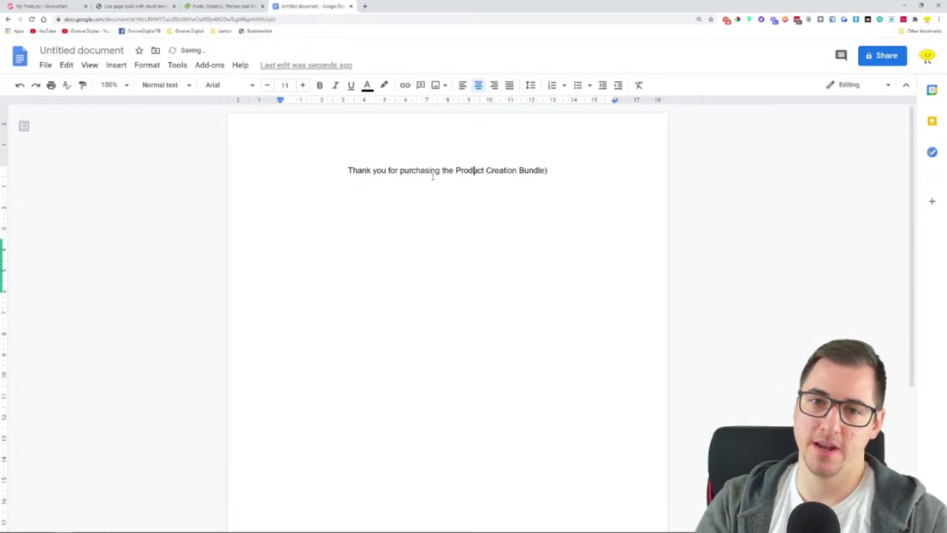
type("(")
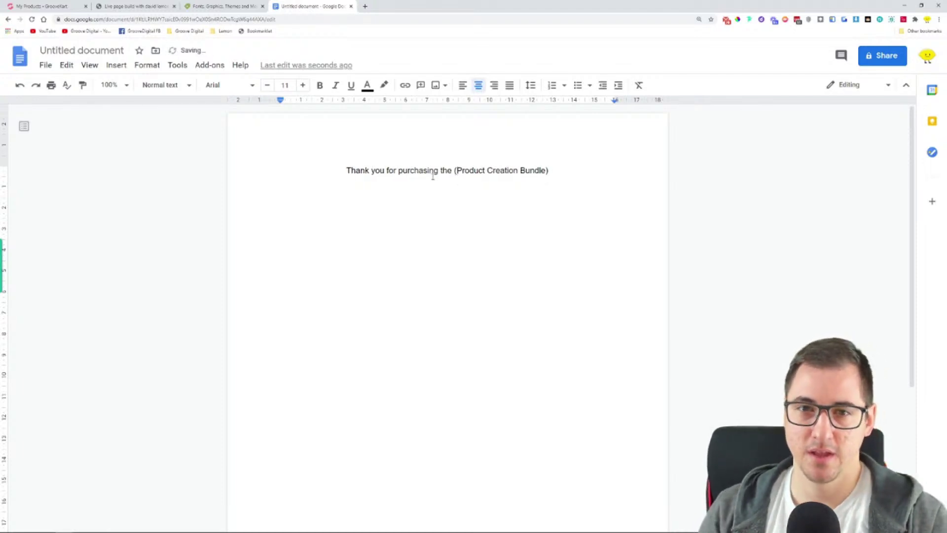
left_click(182, 85)
left_click(170, 142)
left_click(499, 203)
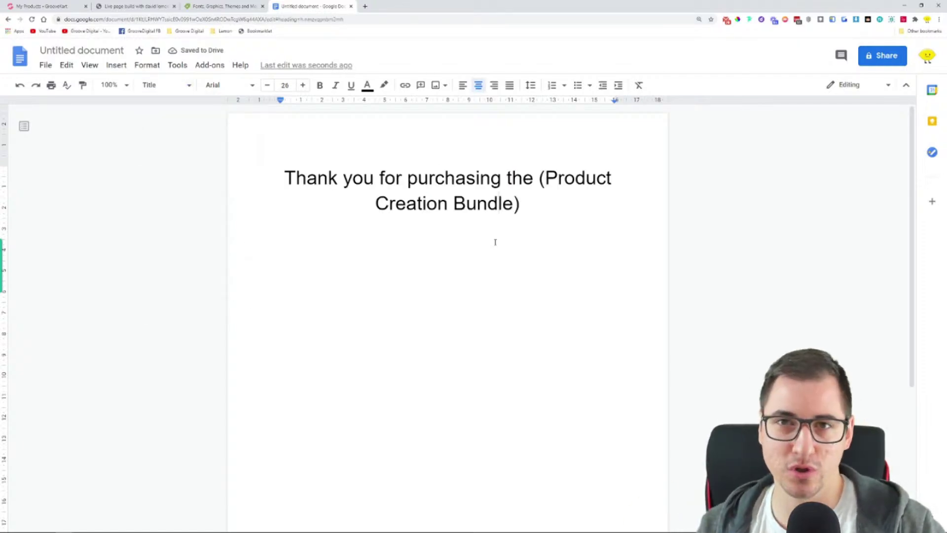
Add the line 'Step 1 - join our facebook group' below the title
left_click(568, 227)
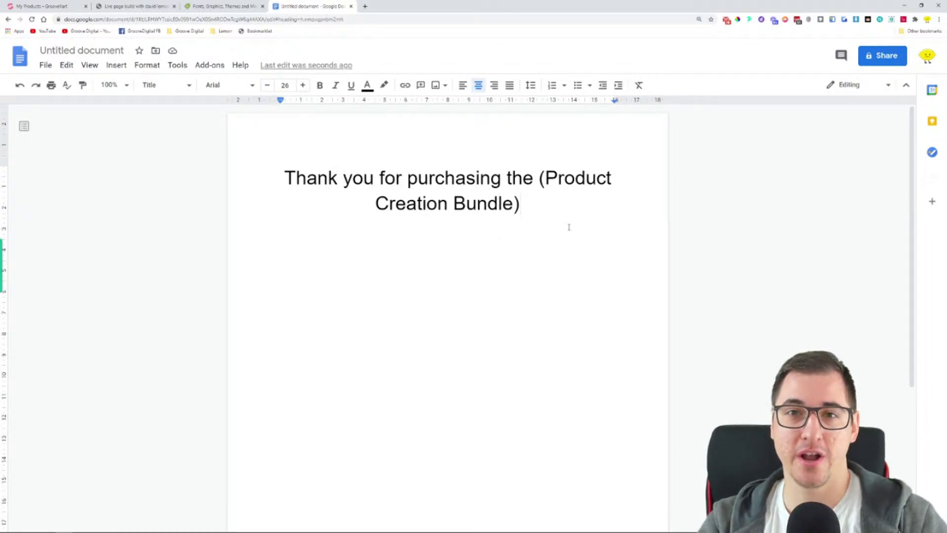
key("Return")
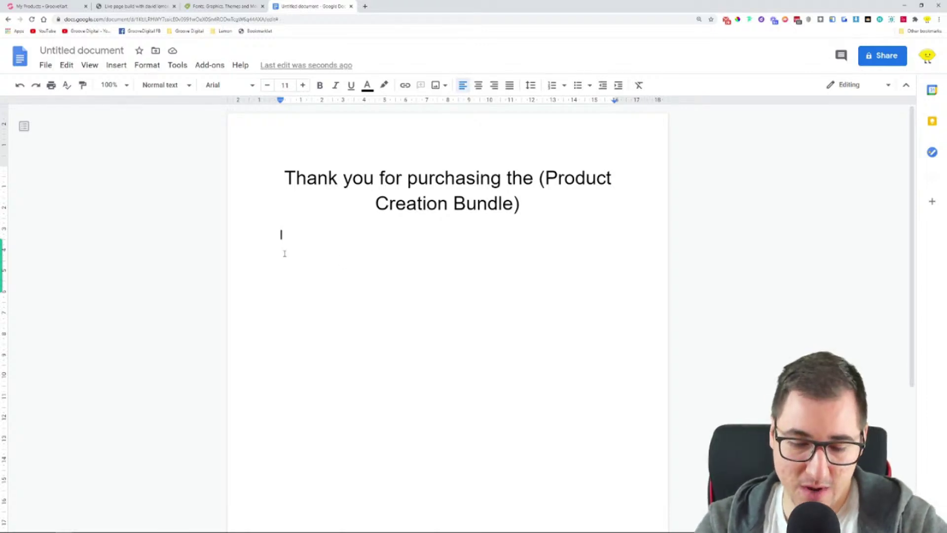
type("St")
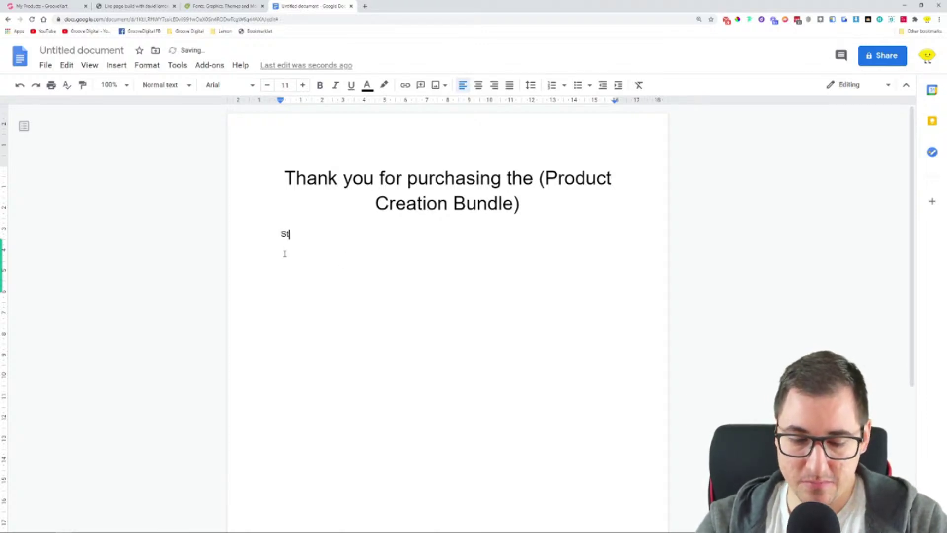
type("ep 1 - join")
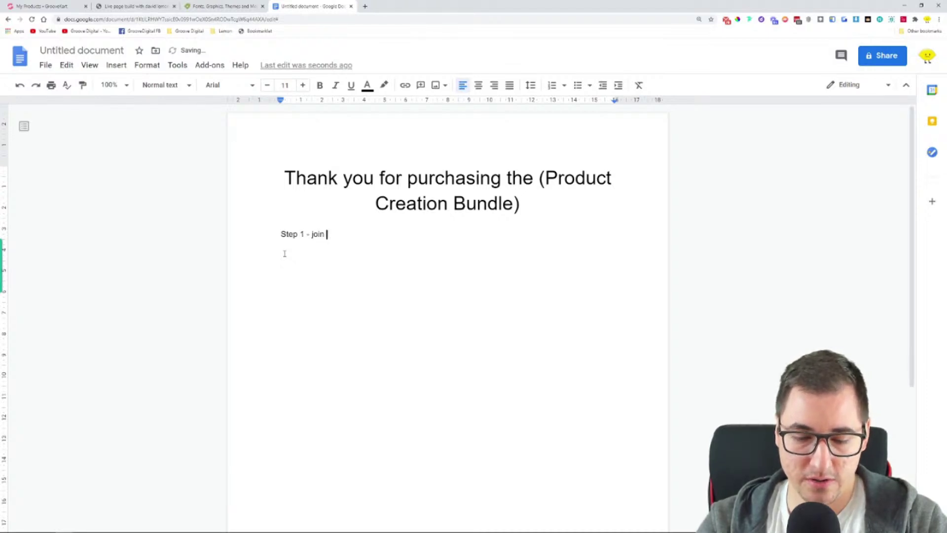
type(" our facebook grou")
key("BackSpace")
key("BackSpace")
key("BackSpace")
type("roup")
key("Return")
type("Stpe")
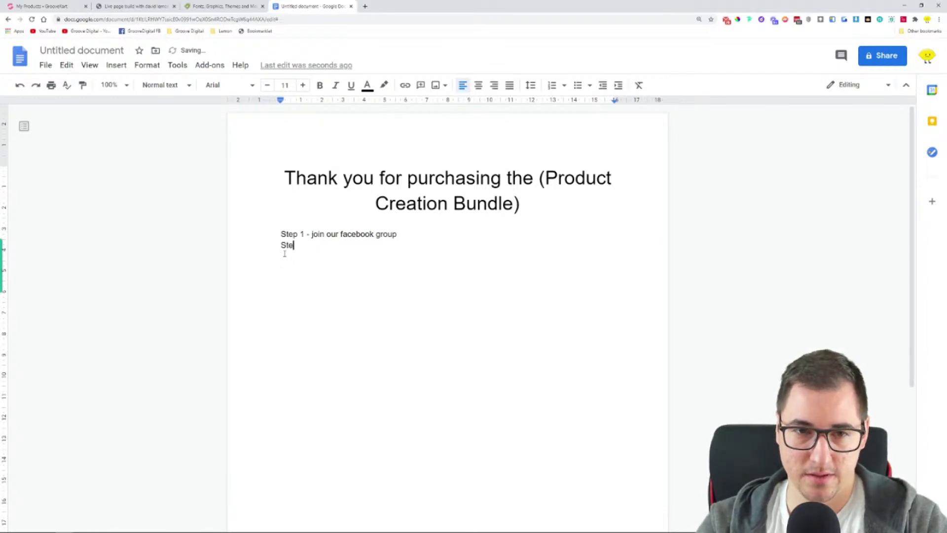
type("p 2 -")
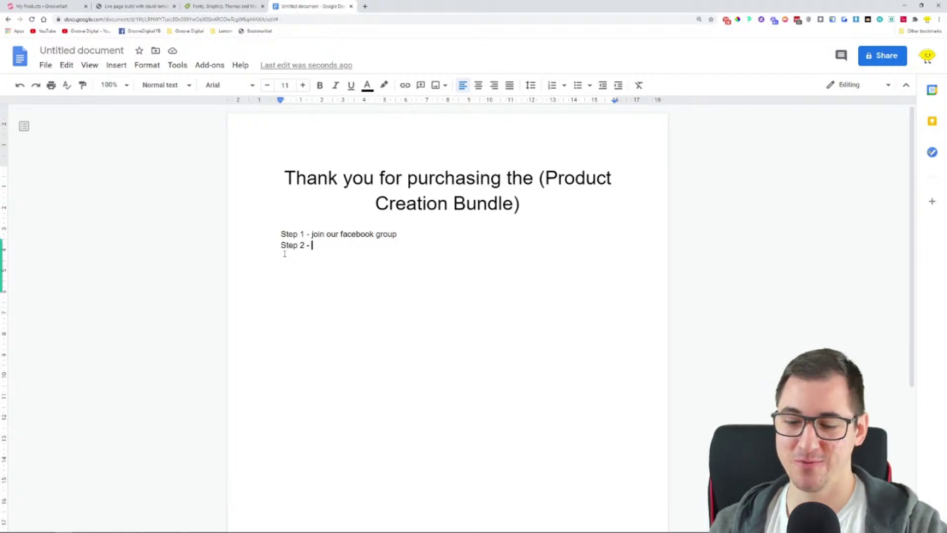
type("Join ")
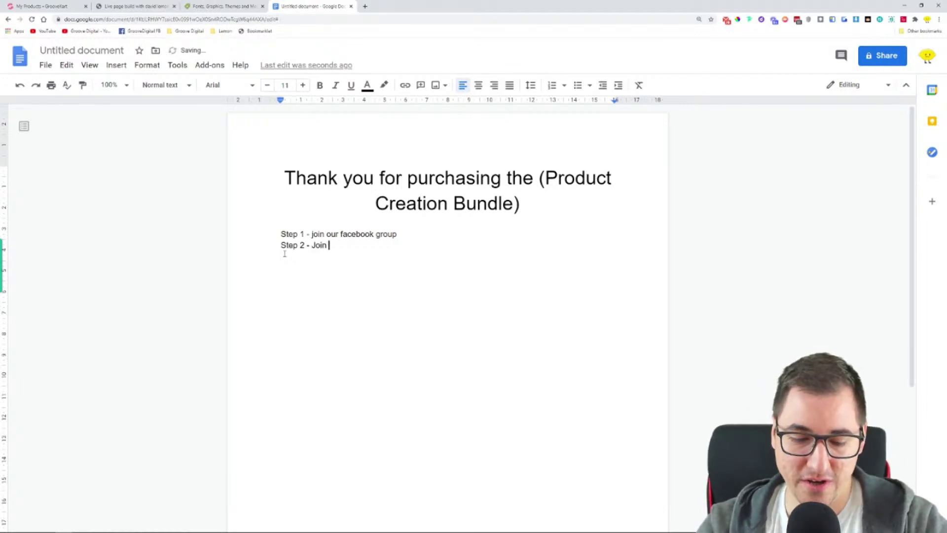
type("our Giv")
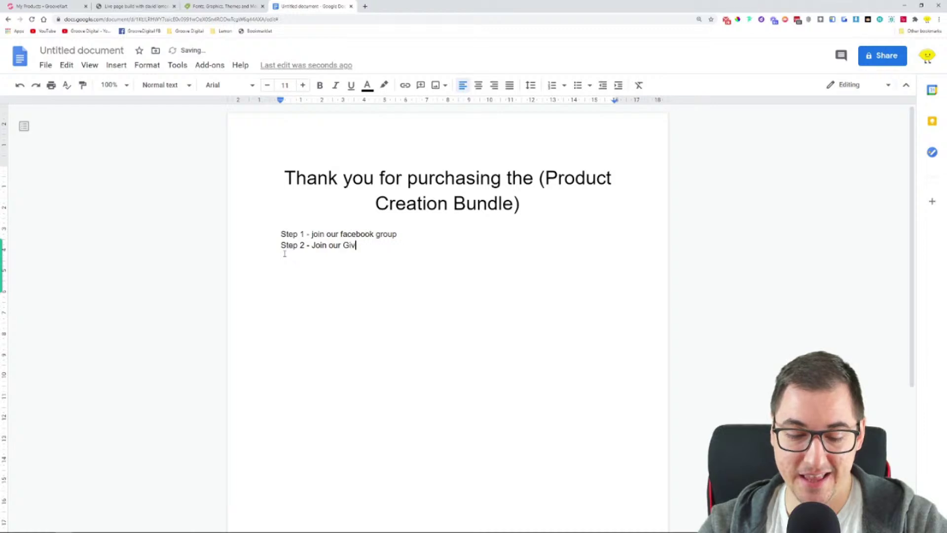
type("eaway")
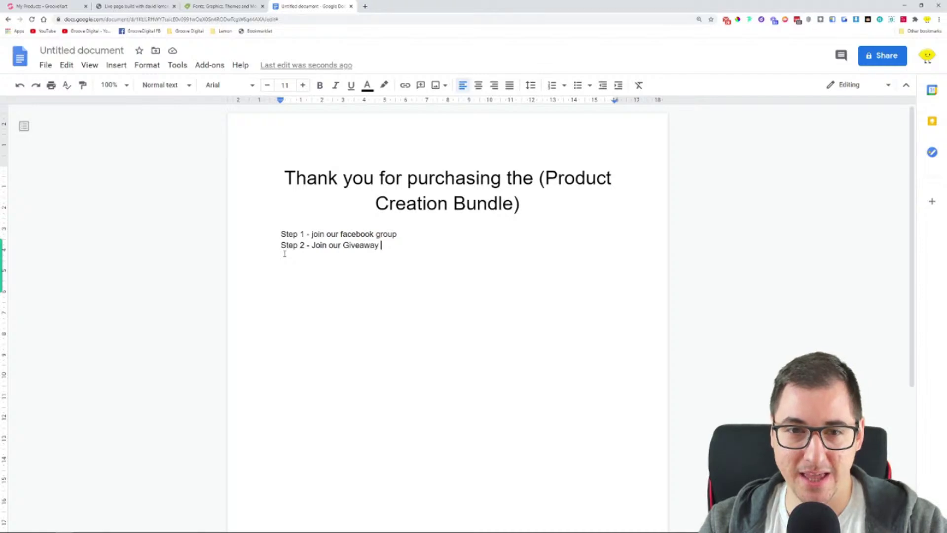
type("- https://")
key("BackSpace")
type("groovef")
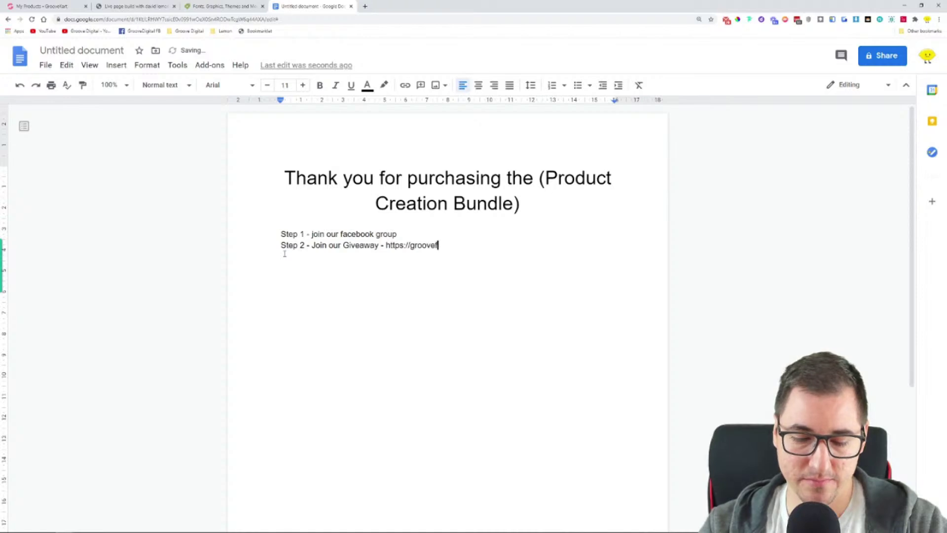
type("unnels.com")
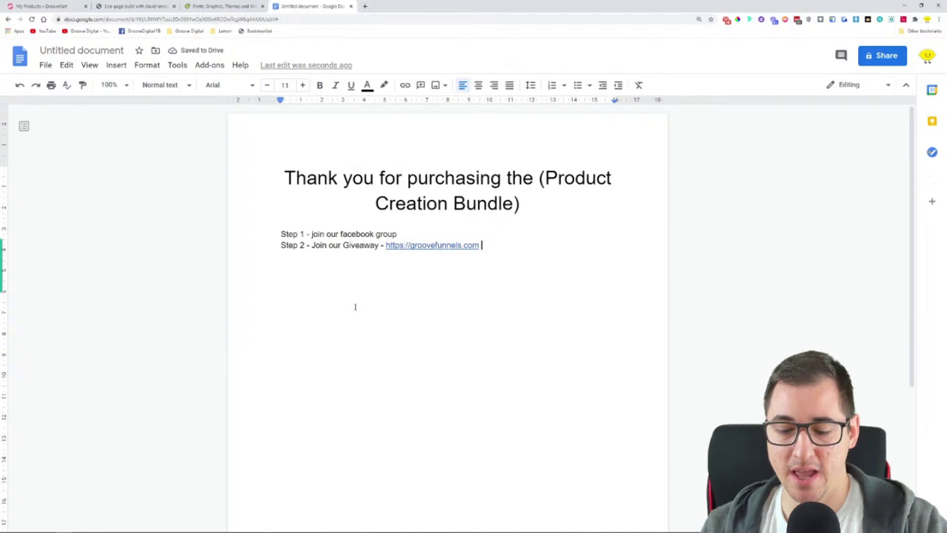
type(" - in order ")
type("to win A ")
type("PRI")
type("ZE")
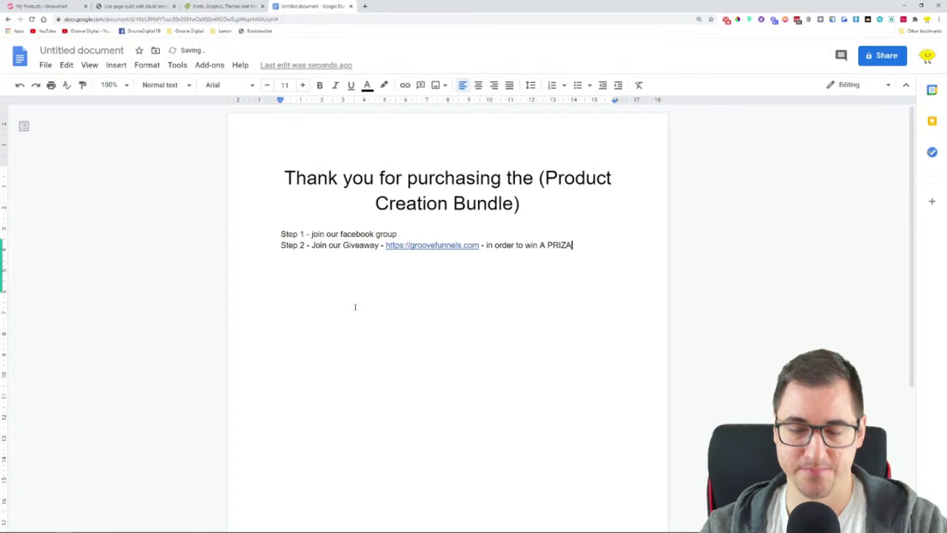
key("Return")
key("Return")
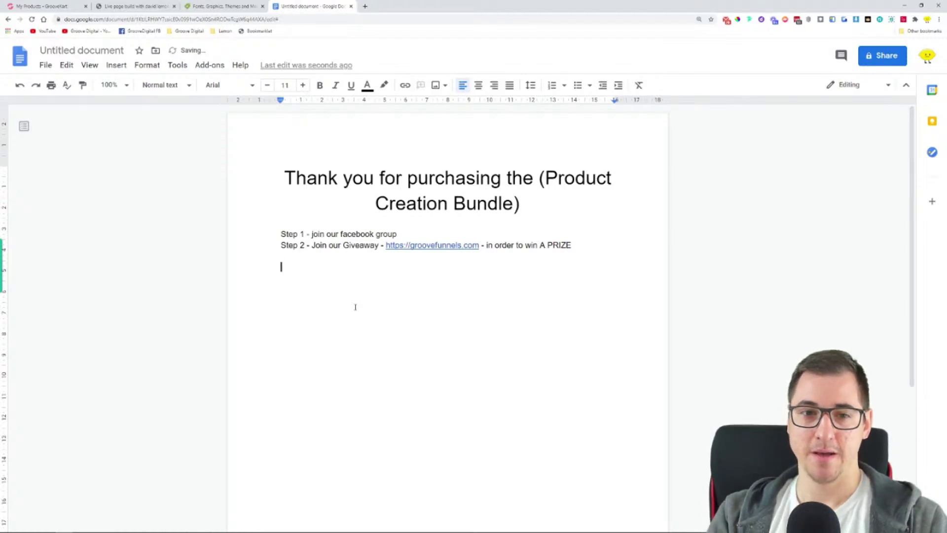
Add a 'Here is your product:' line below the steps and open a new Chrome tab
type("Her")
type("e is yo")
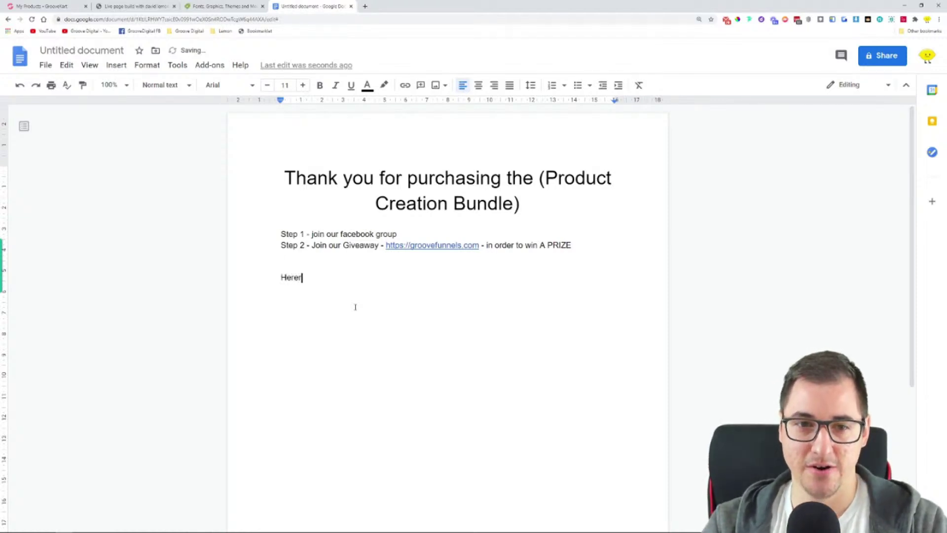
type("ur product")
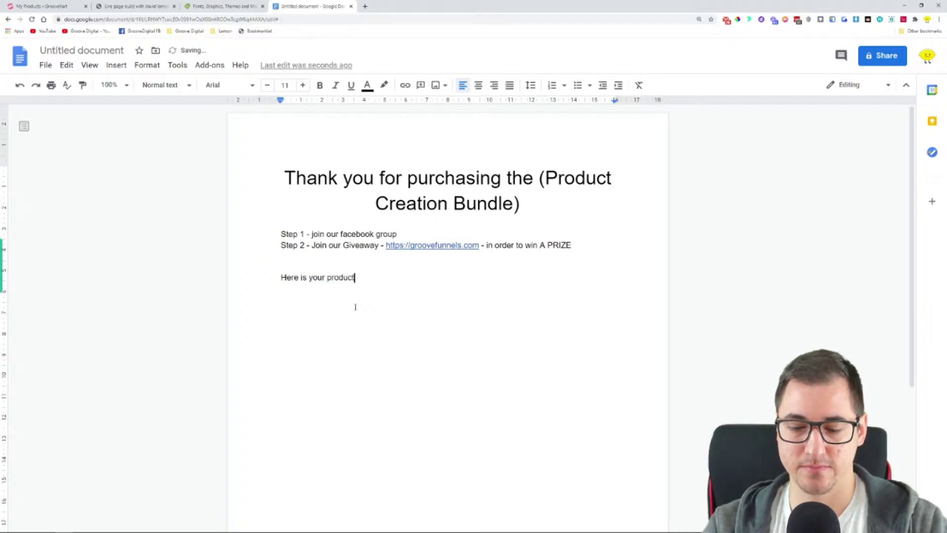
type(":")
key("Return")
key("Return")
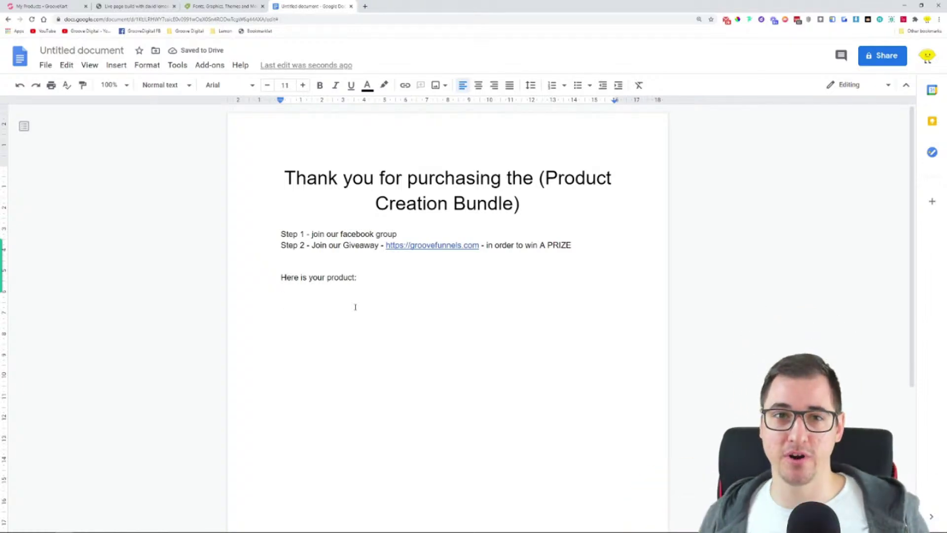
left_click(365, 6)
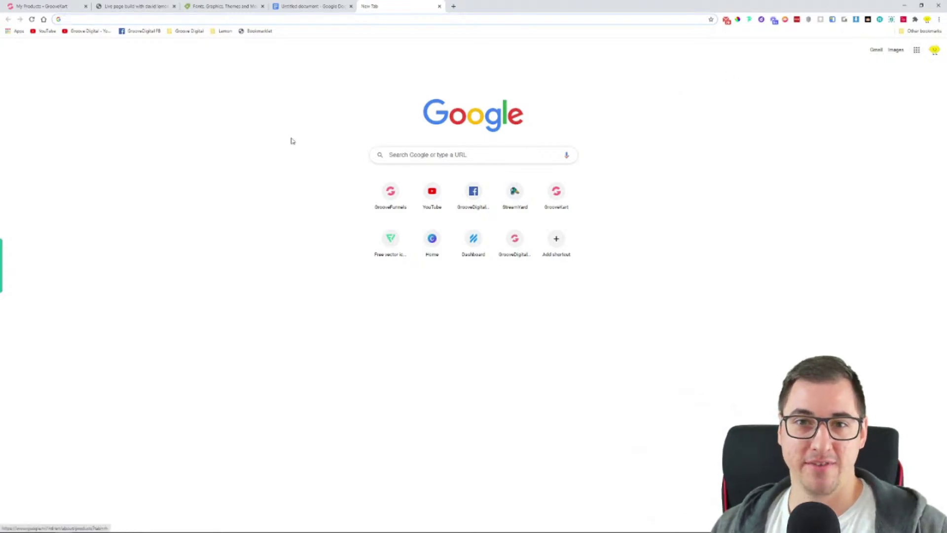
Go to mega.nz in the new tab
left_click(916, 50)
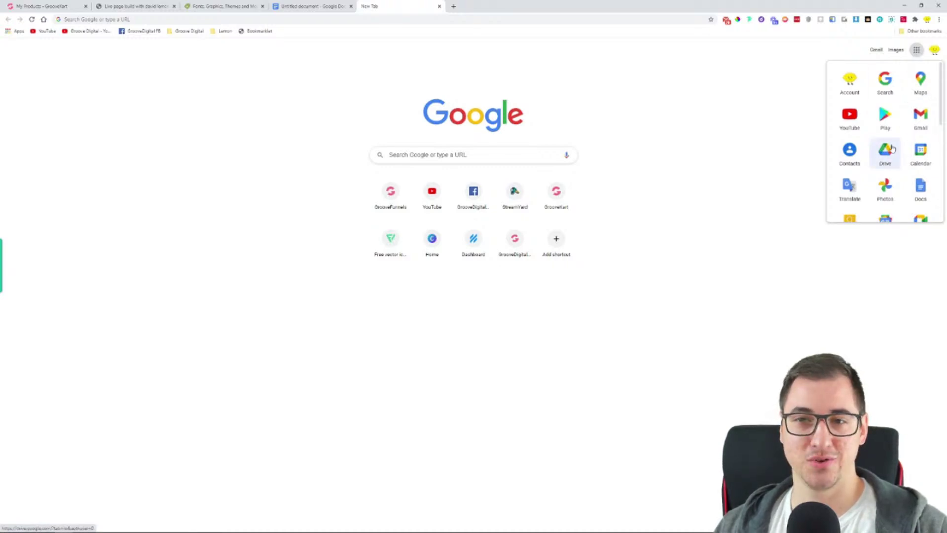
left_click(691, 152)
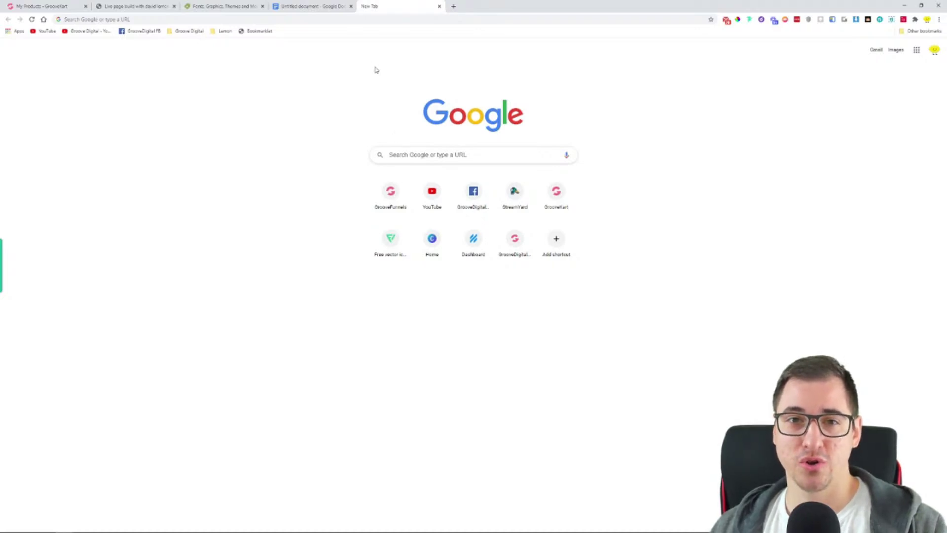
left_click(370, 17)
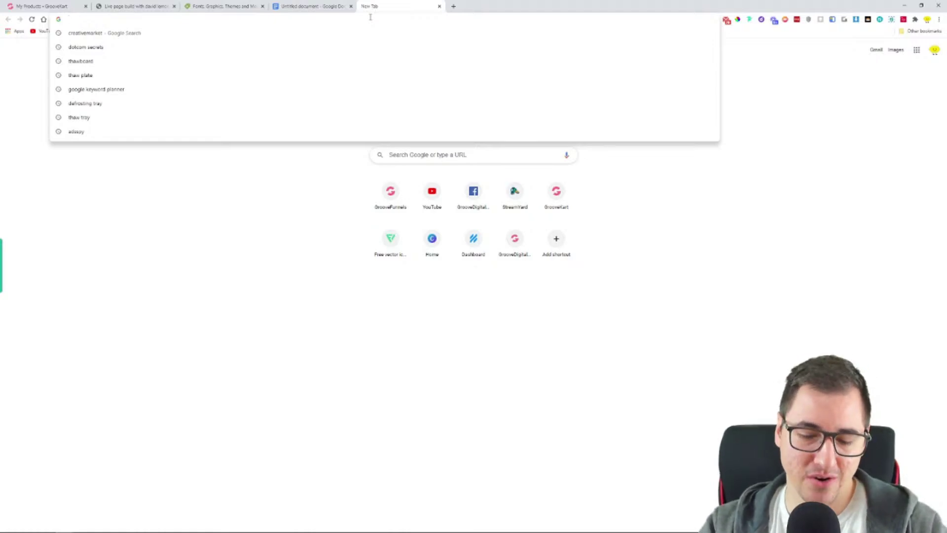
type("mega.nz")
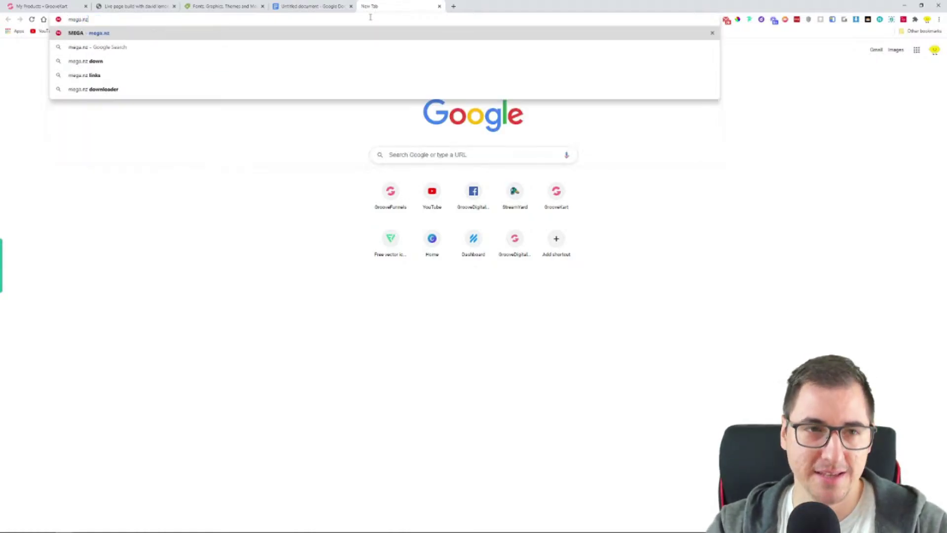
key("Return")
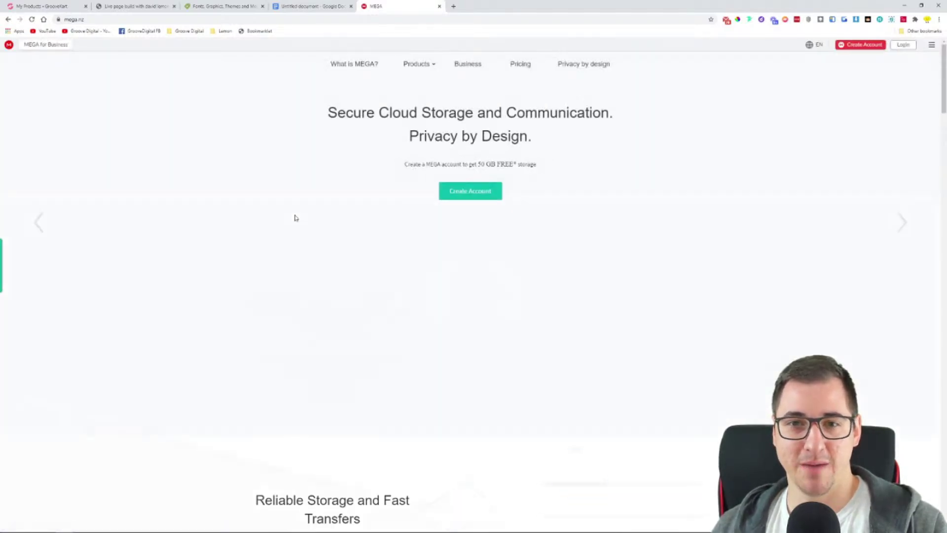
Leave the MEGA site and return to Google's start page with the apps list showing
left_click_drag(472, 158, 525, 169)
left_click(538, 165)
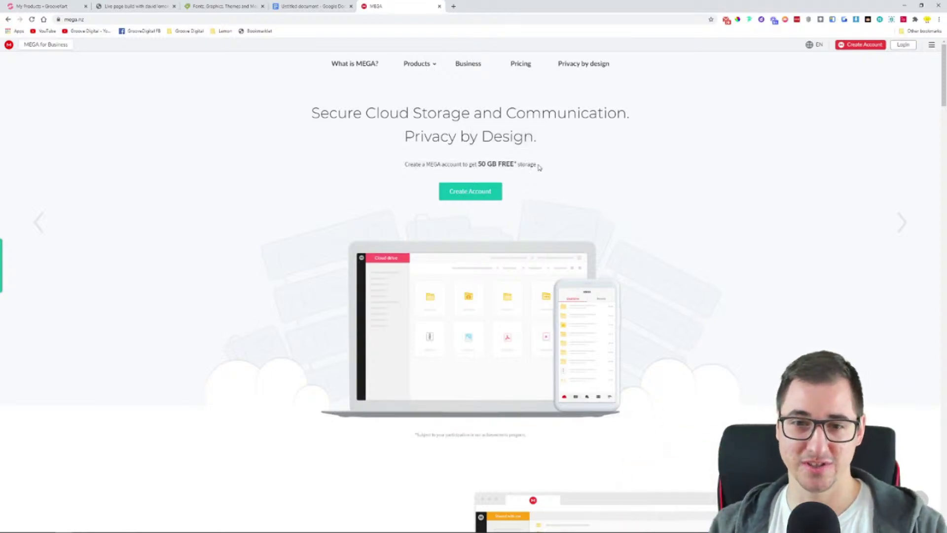
scroll(669, 193, "down", 1)
scroll(673, 195, "up", 1)
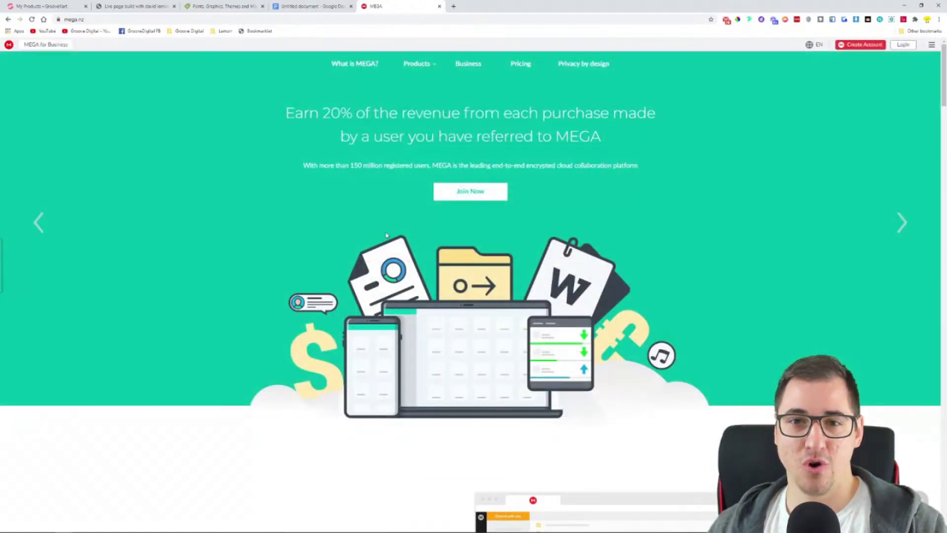
left_click(41, 20)
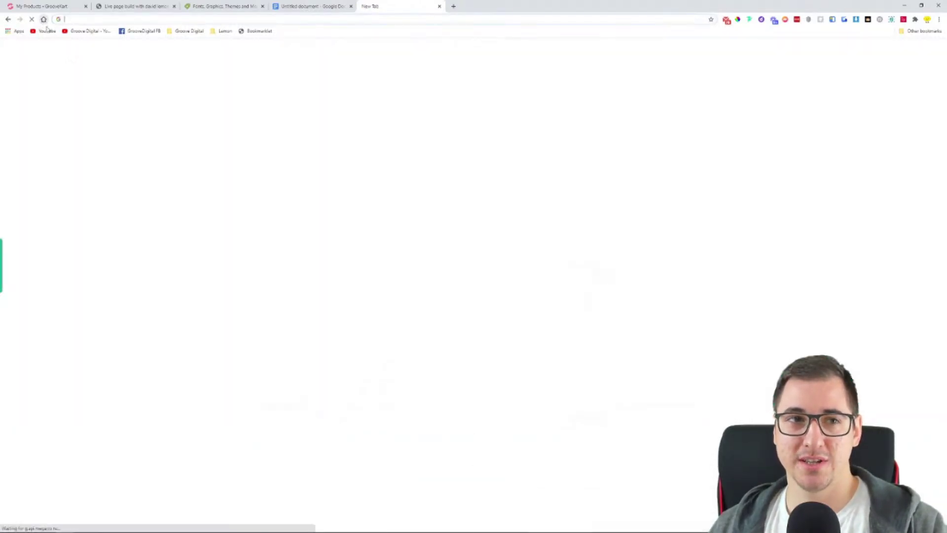
left_click(916, 50)
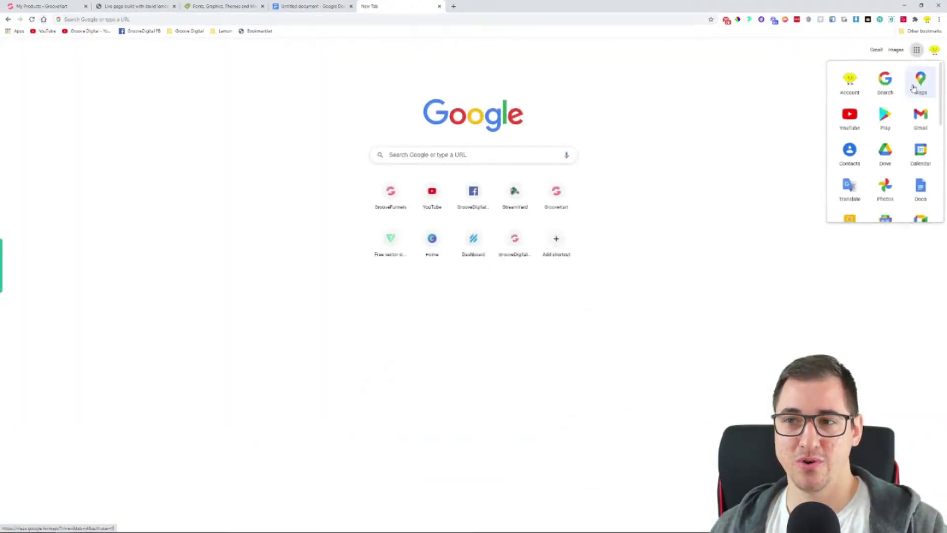
In Google Drive, share the Courses folder so anyone with the link can view it
left_click(884, 151)
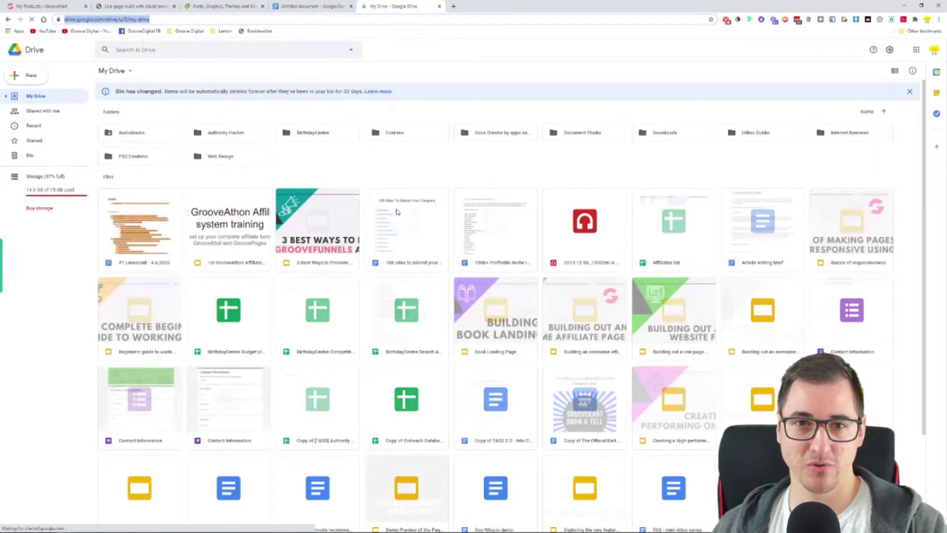
right_click(403, 140)
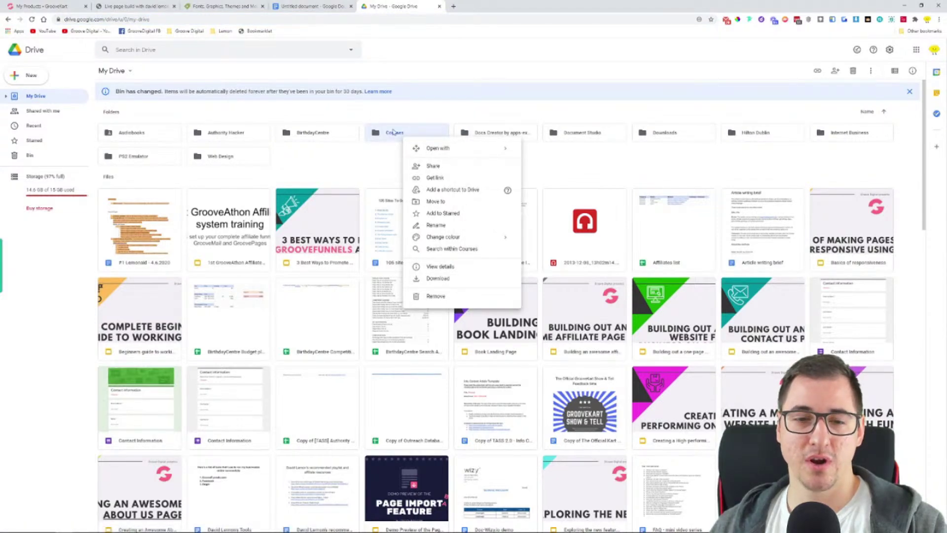
left_click(442, 178)
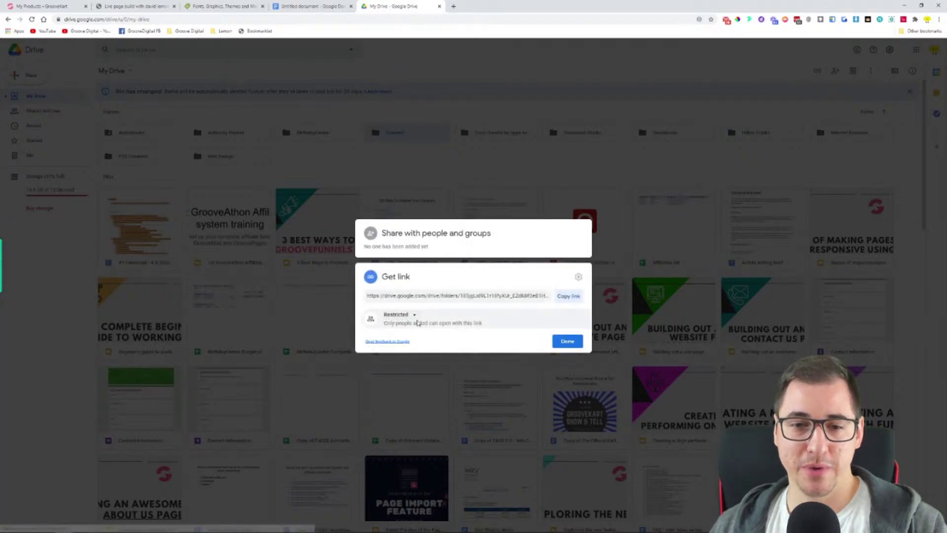
left_click(411, 314)
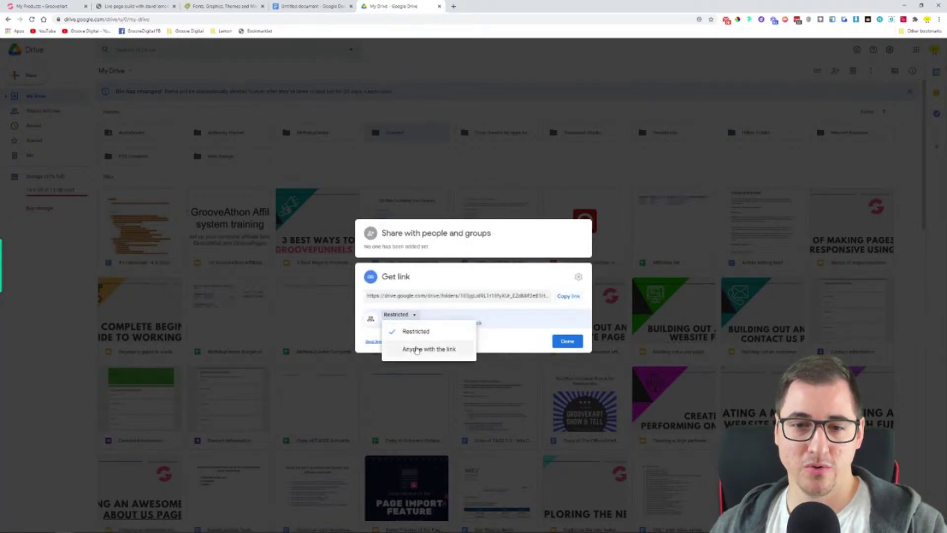
left_click(425, 348)
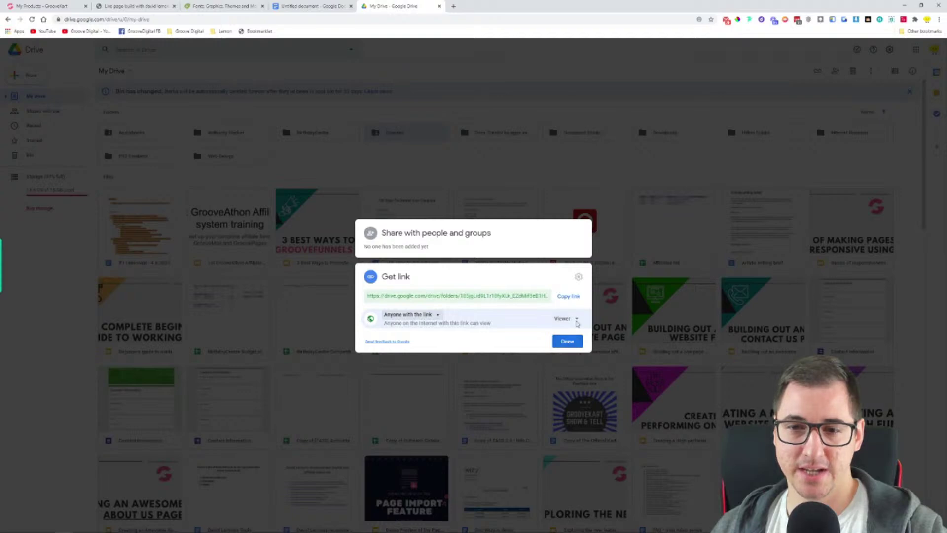
left_click(572, 341)
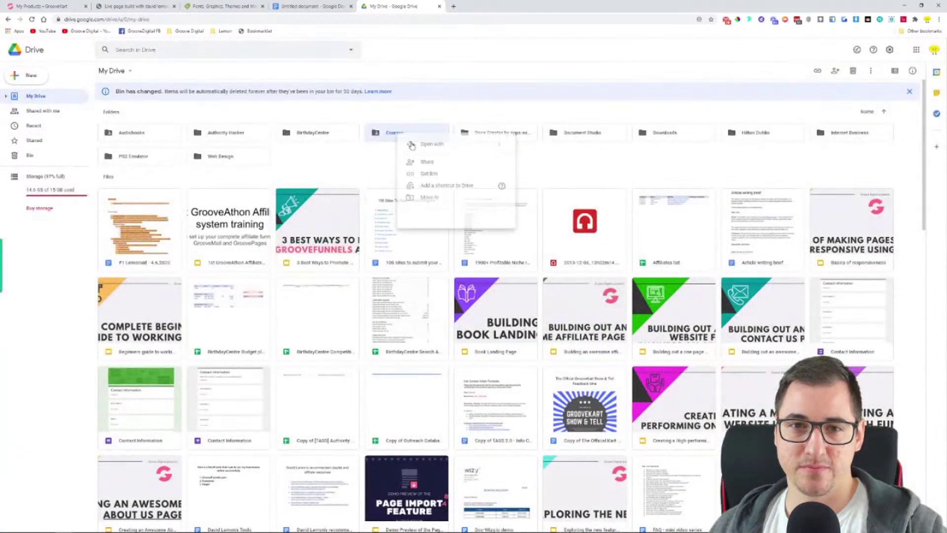
Copy the Courses folder link and return to the thank-you document
left_click(439, 174)
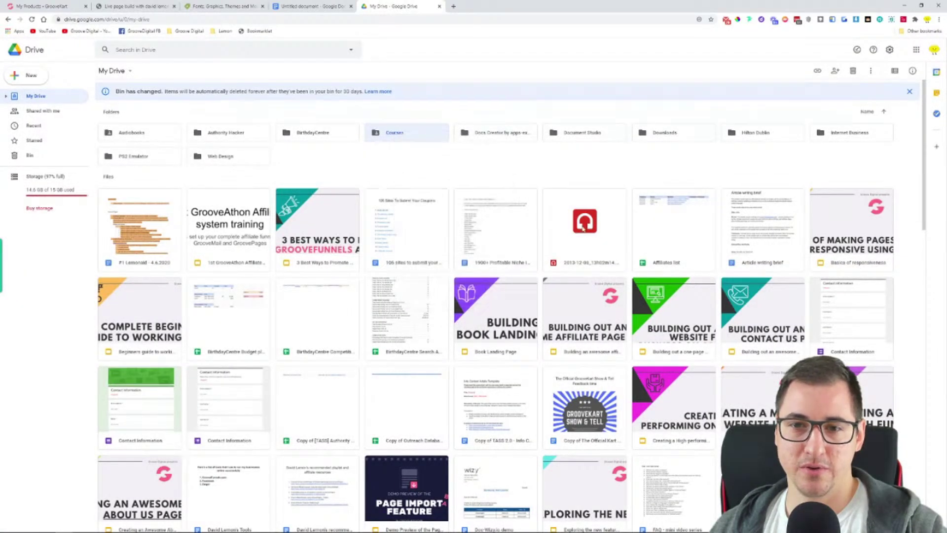
left_click(568, 296)
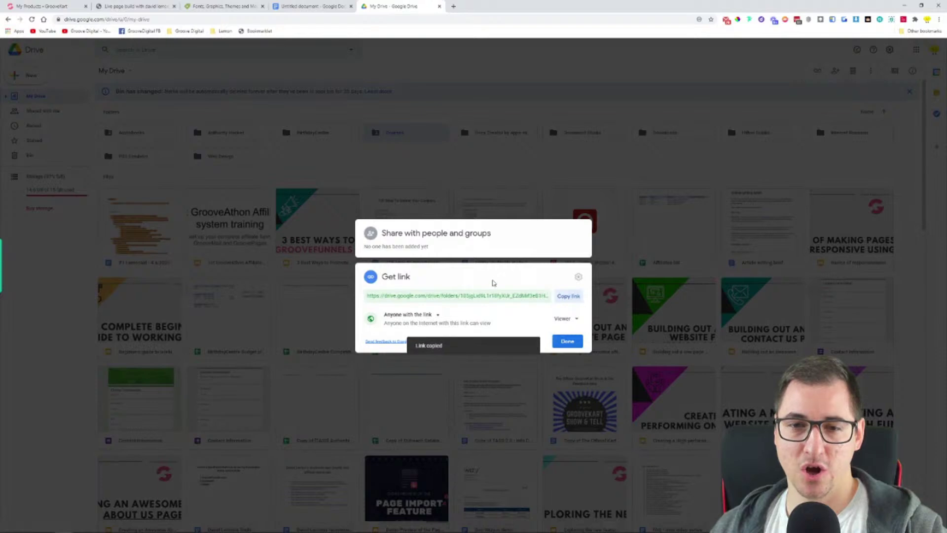
left_click(324, 6)
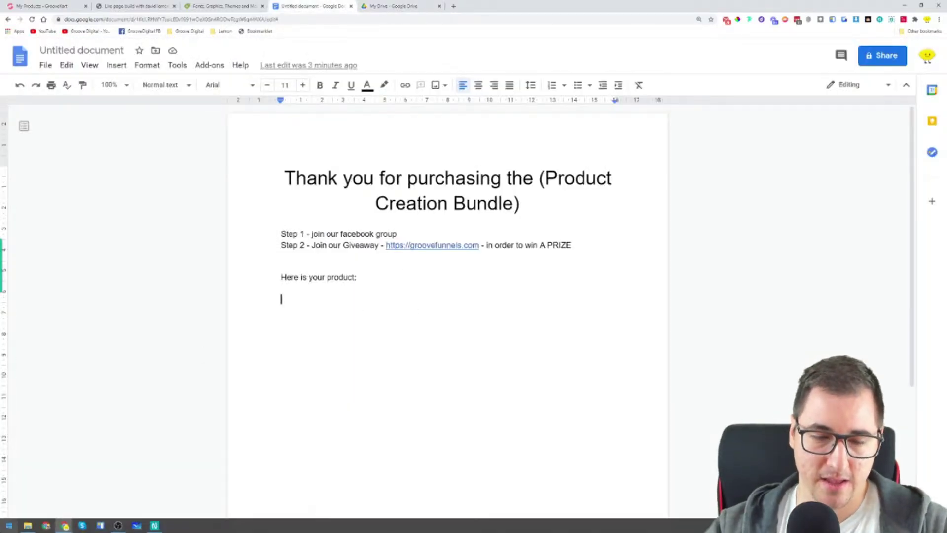
Add 'The Product Creation Bundle -' with the pasted Drive link, then 'Product #2 -' and 'Product #3' lines
type("The")
key("BackSpace")
key("BackSpace")
key("BackSpace")
type("The Product Creation Bundle -")
key("ctrl+v")
key("Return")
key("Return")
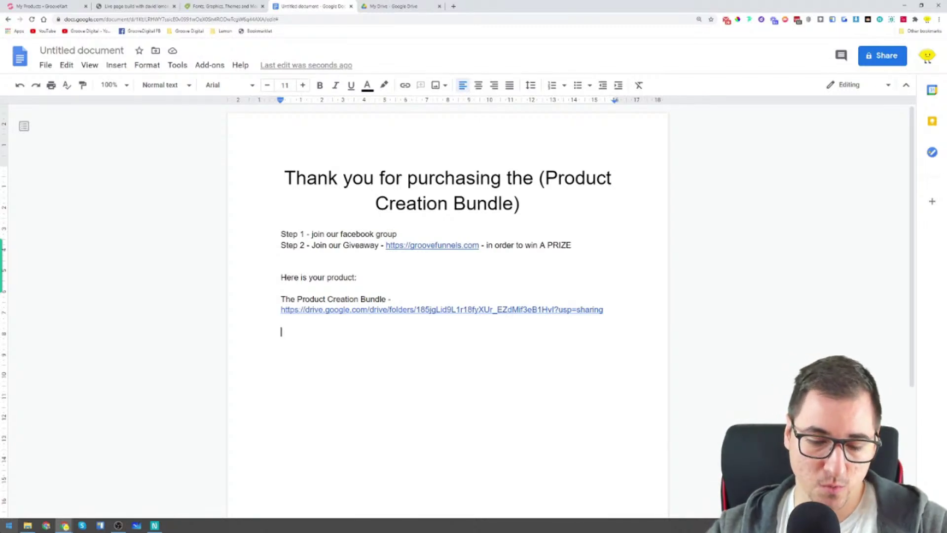
type("Prod")
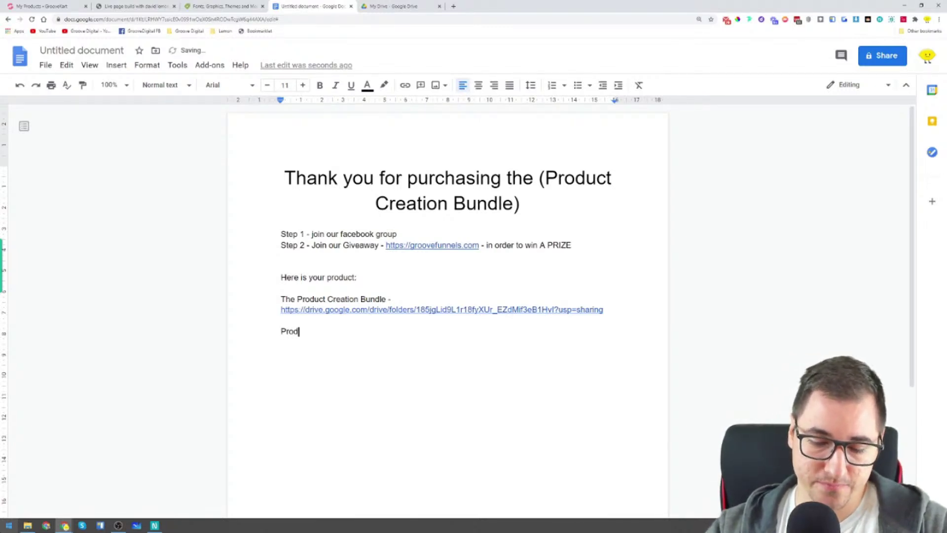
type("uct #")
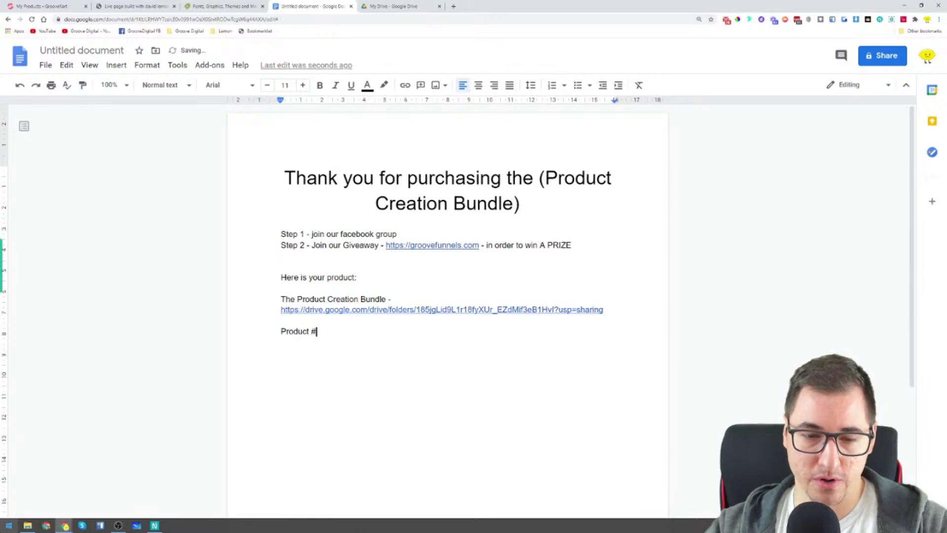
type("2 -")
key("Return")
key("Return")
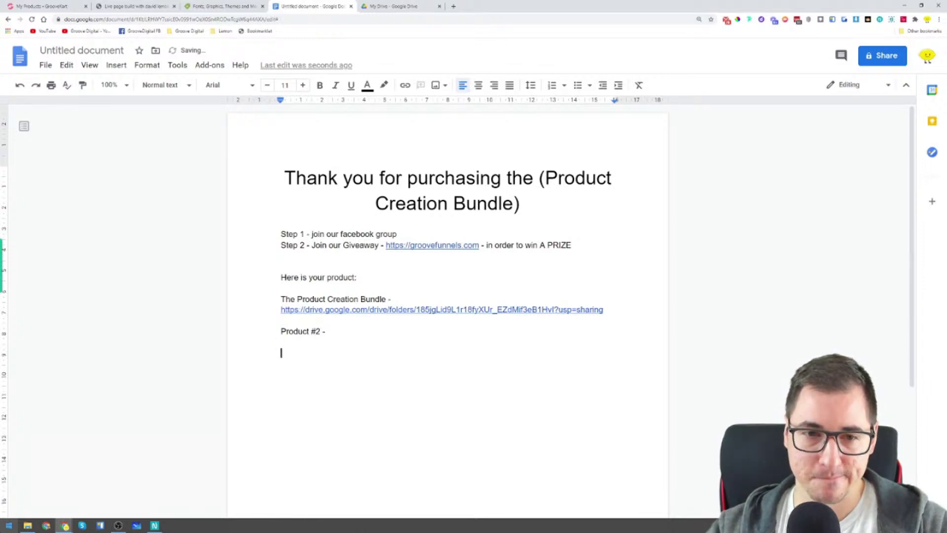
type("Product ")
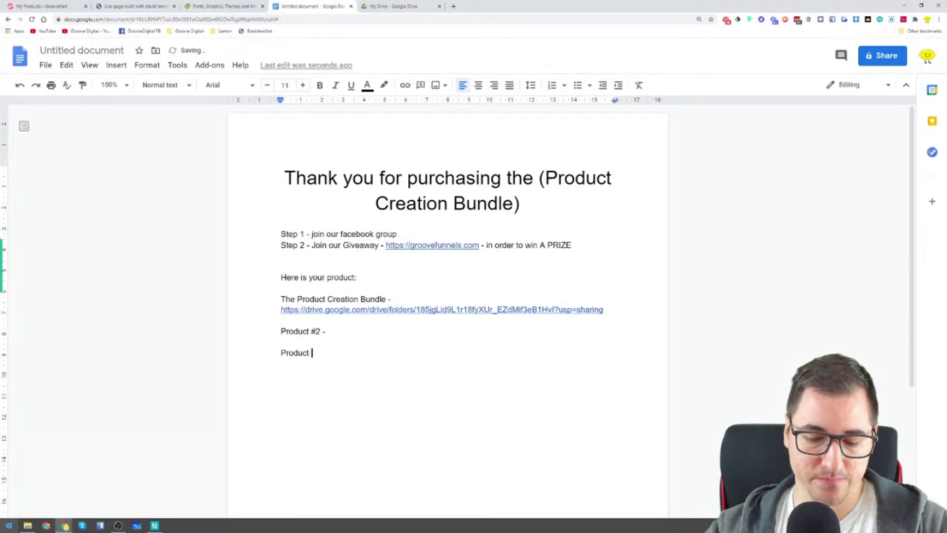
type("#3 -")
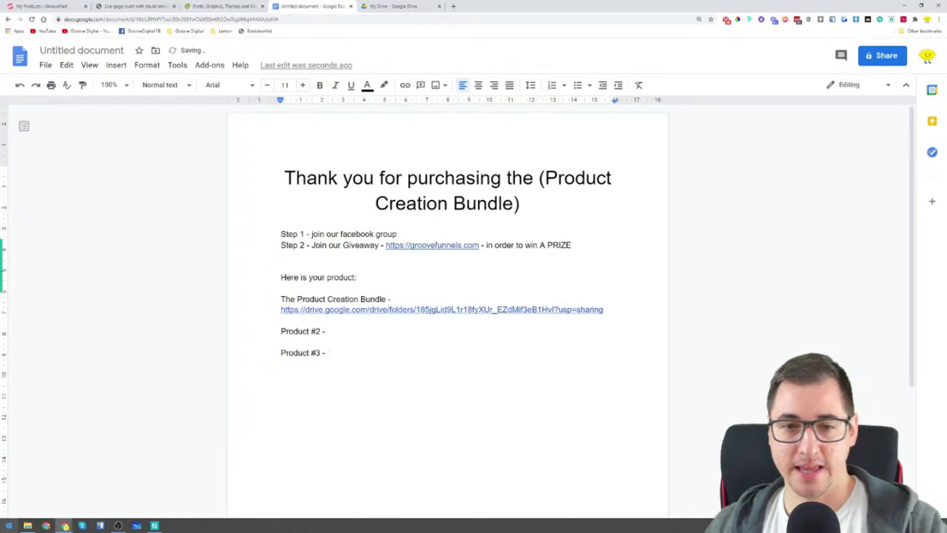
In Drive, copy the shareable link of the presentation in the first row
left_click(424, 5)
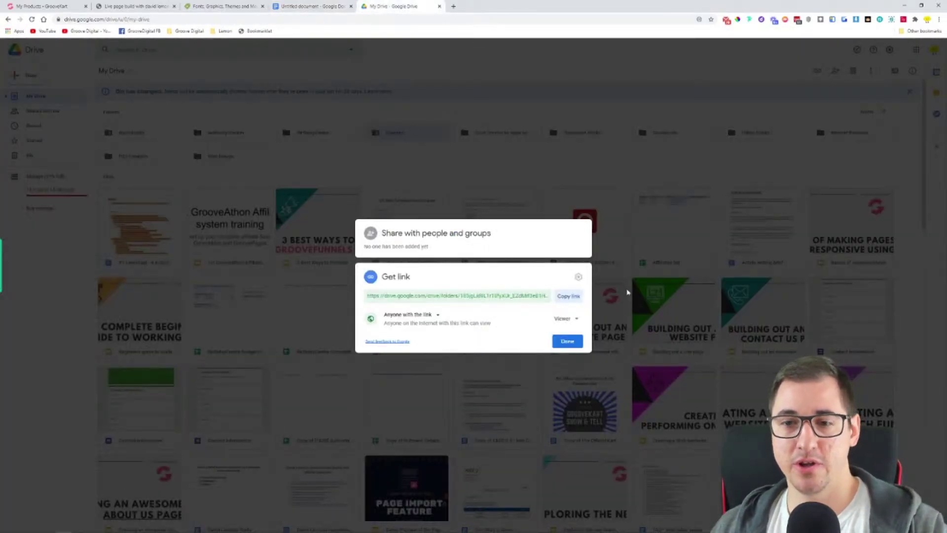
left_click(626, 270)
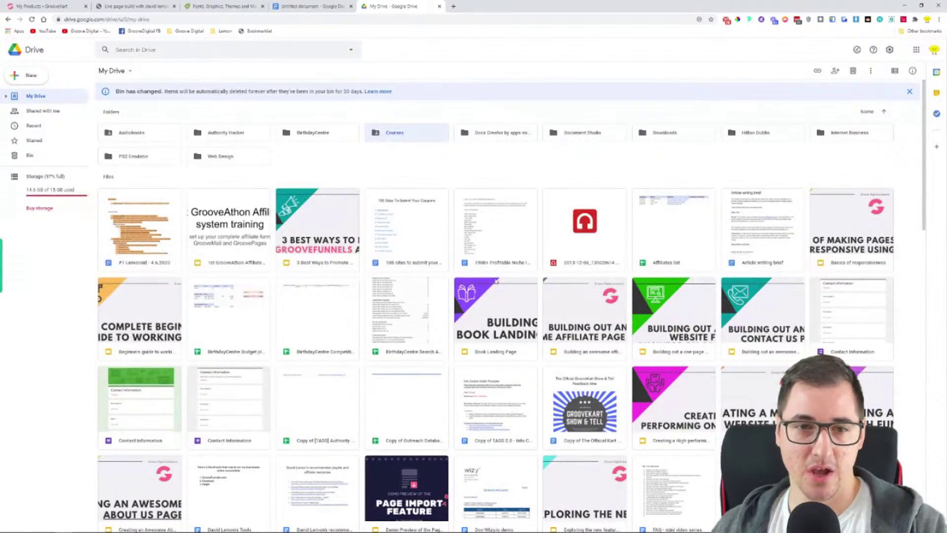
right_click(331, 231)
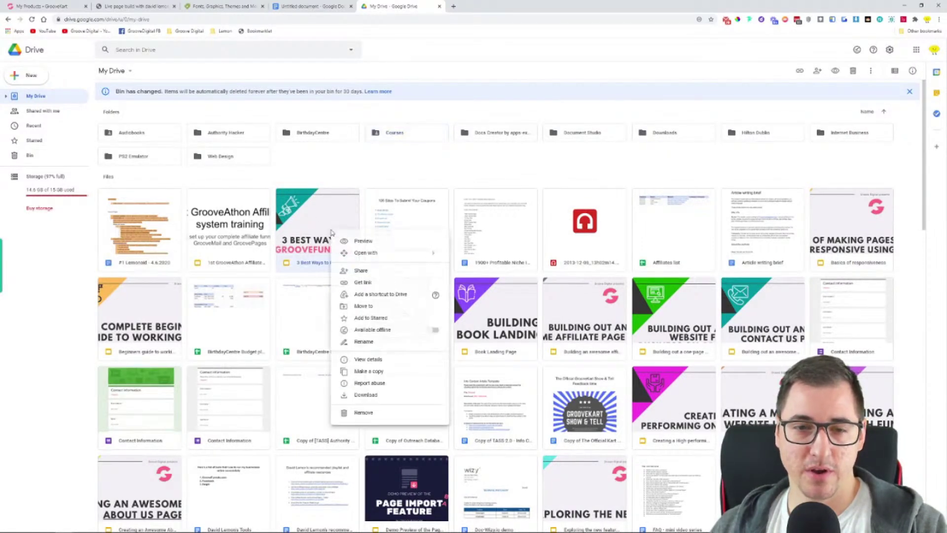
left_click(363, 282)
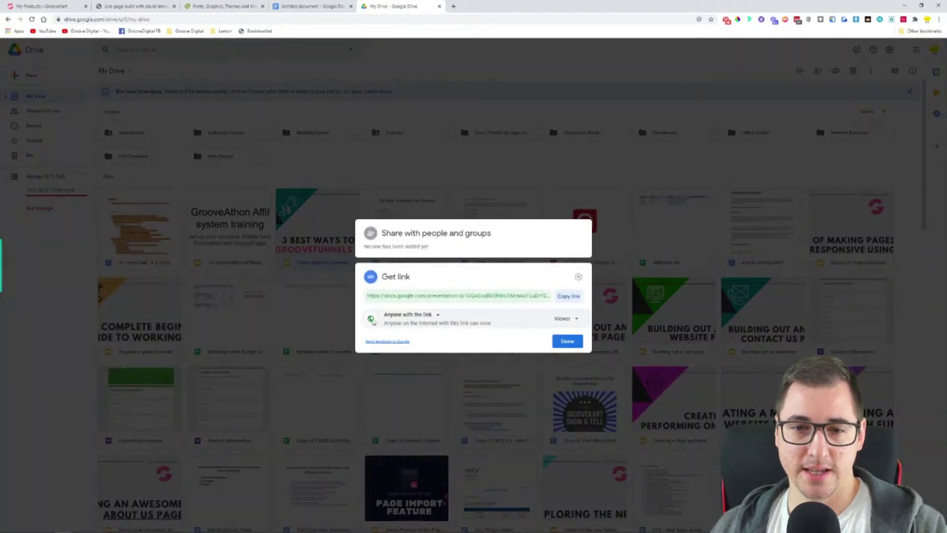
left_click(568, 296)
Paste the presentation link after 'Product #2 -' and remove the extra blank line
left_click(311, 6)
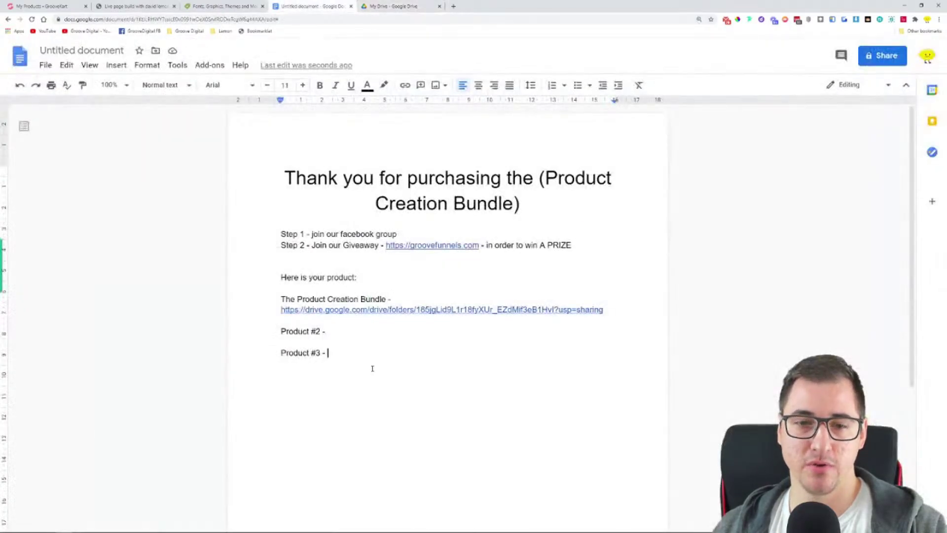
left_click(355, 332)
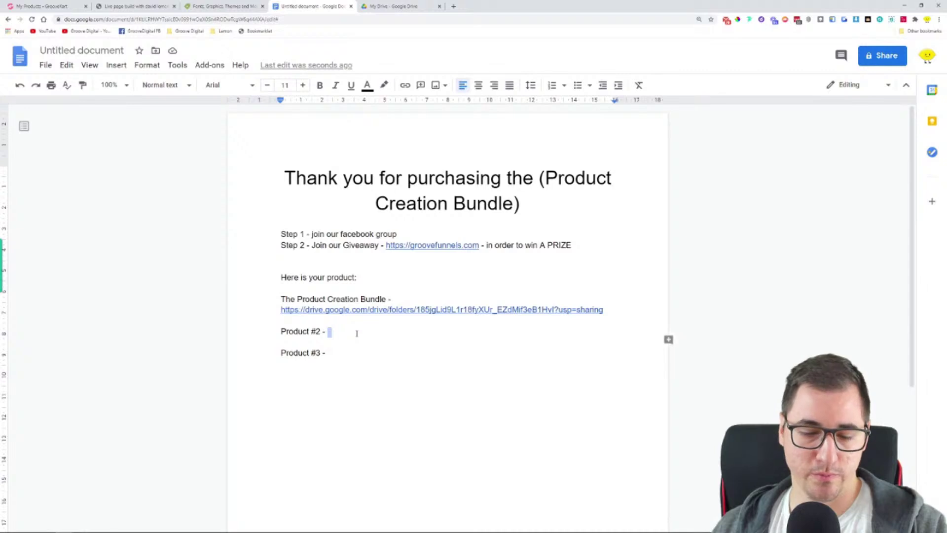
key("ctrl+v")
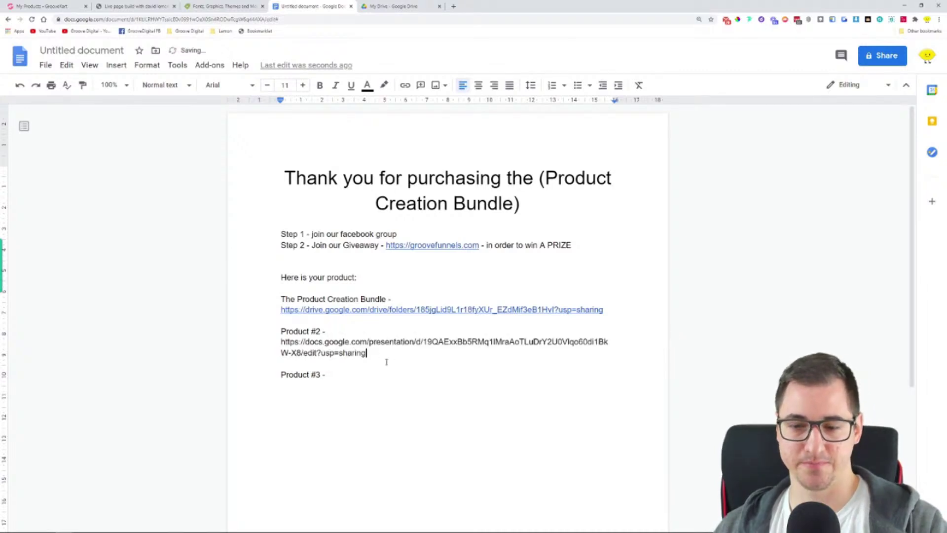
key("Return")
key("Delete")
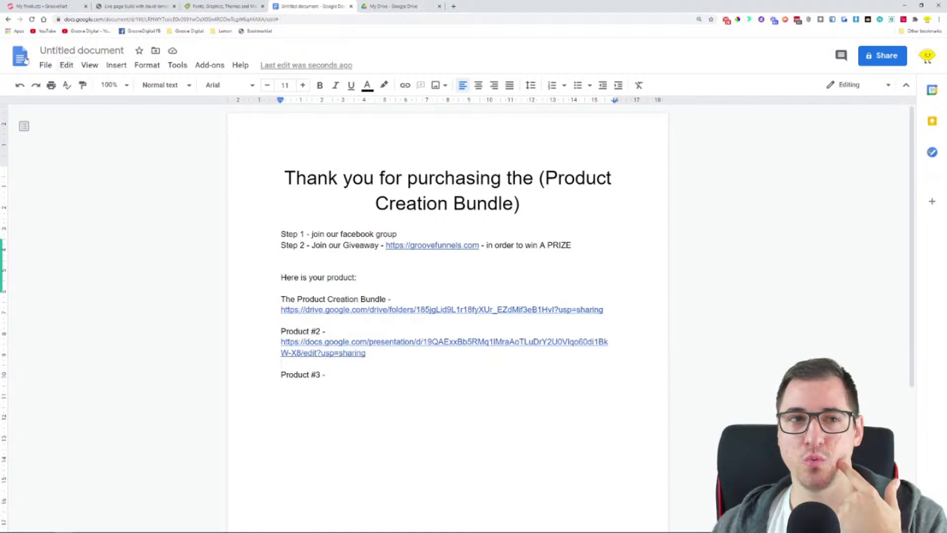
left_click(45, 68)
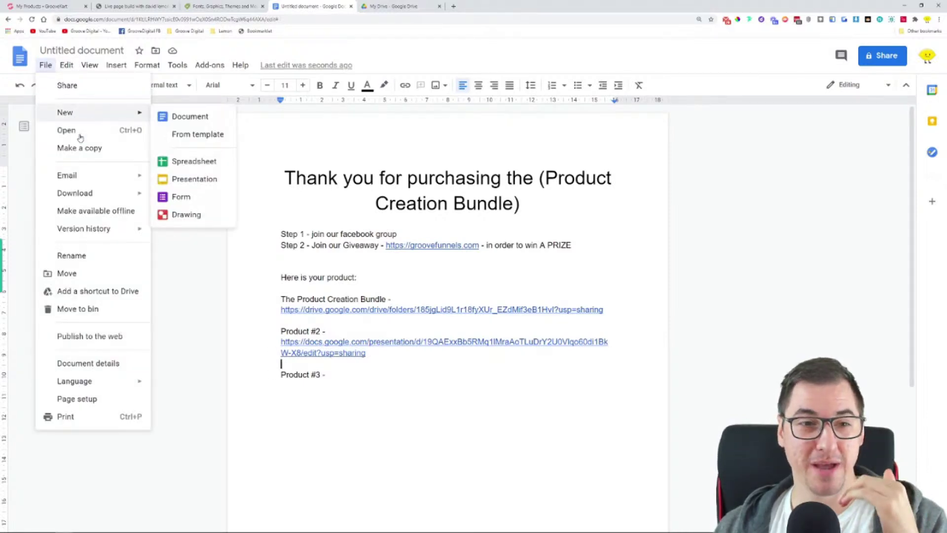
Download the document as a PDF to Downloads, open it, and test the bundle link
mouse_move(94, 197)
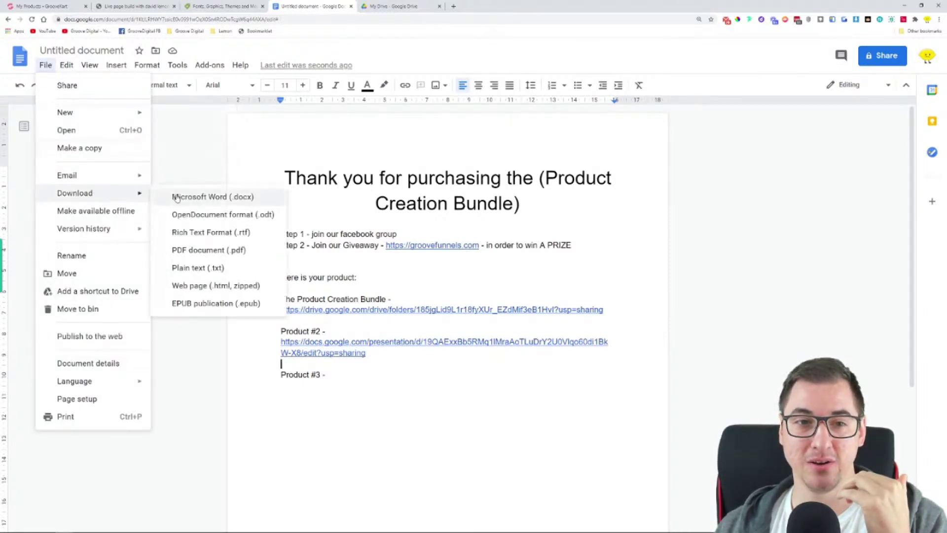
left_click(228, 251)
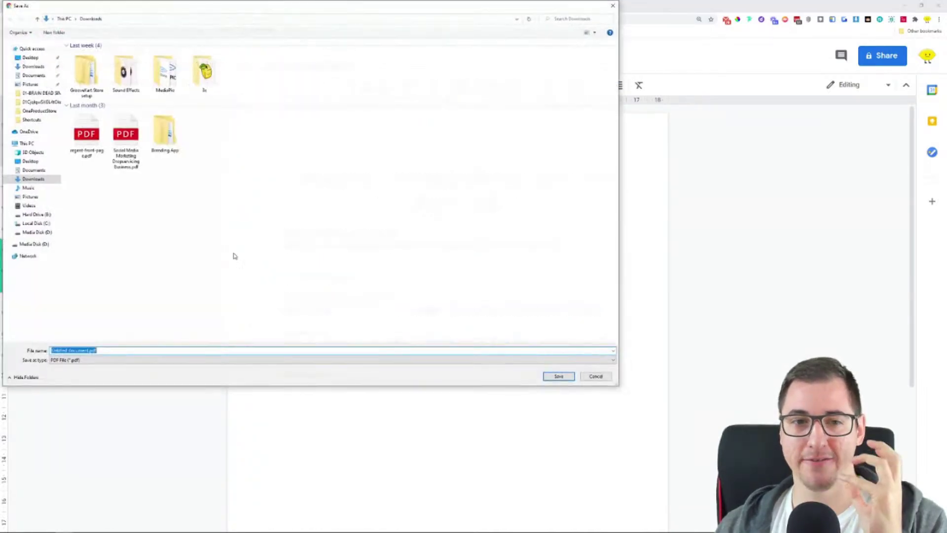
left_click(555, 376)
left_click(22, 521)
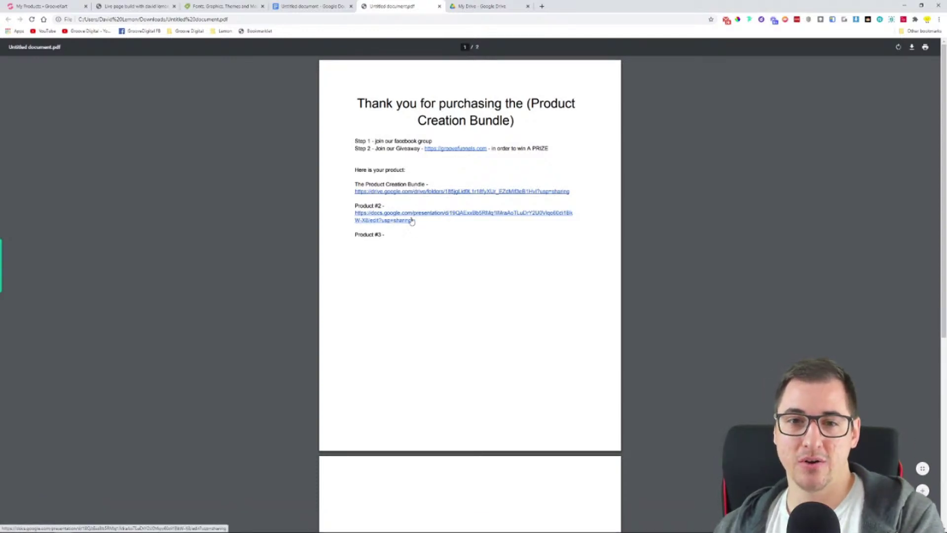
left_click(414, 194)
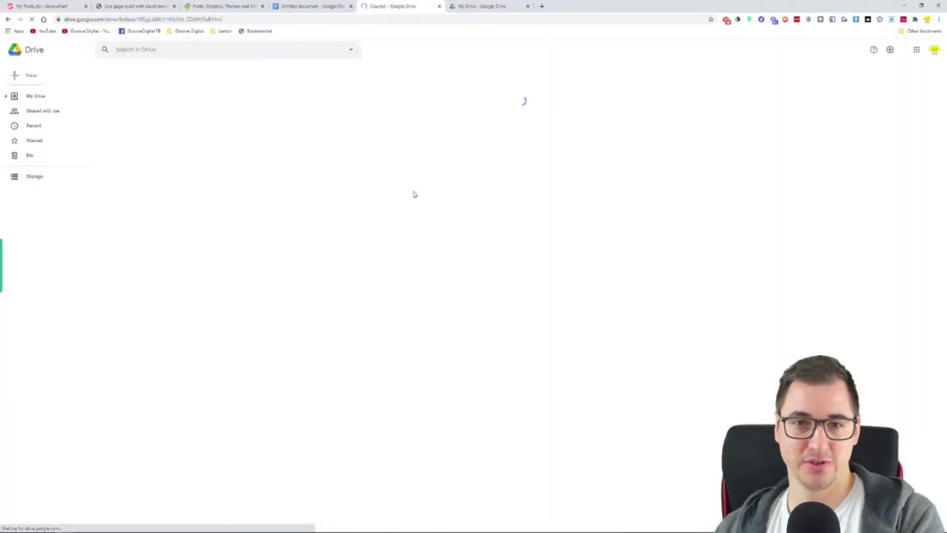
Close the Courses Drive tab and return to the thank-you document
left_click(440, 7)
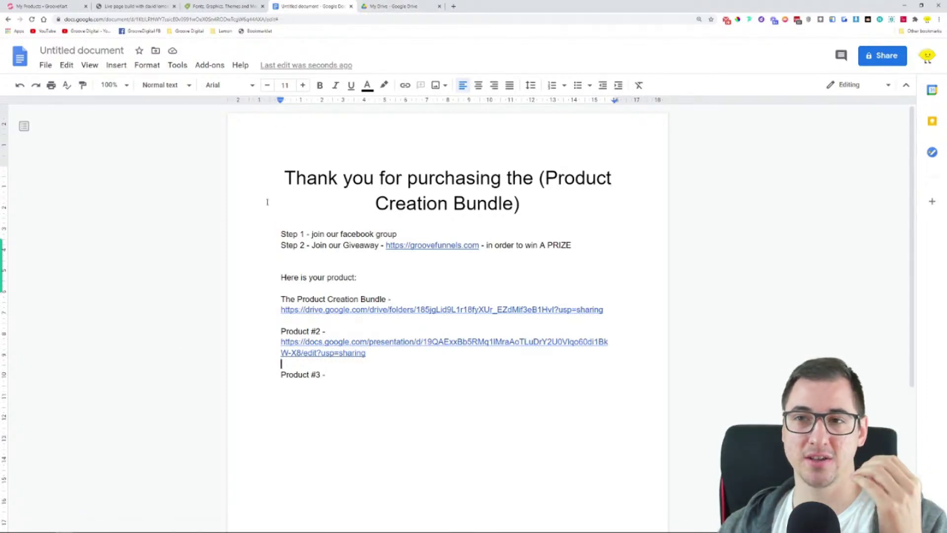
scroll(321, 276, "down", 4)
left_click(396, 298)
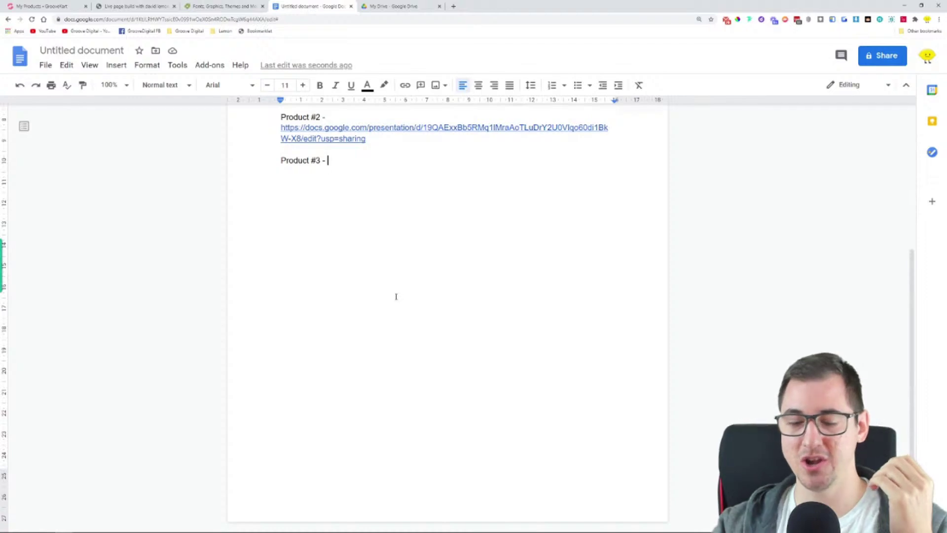
scroll(454, 414, "up", 4)
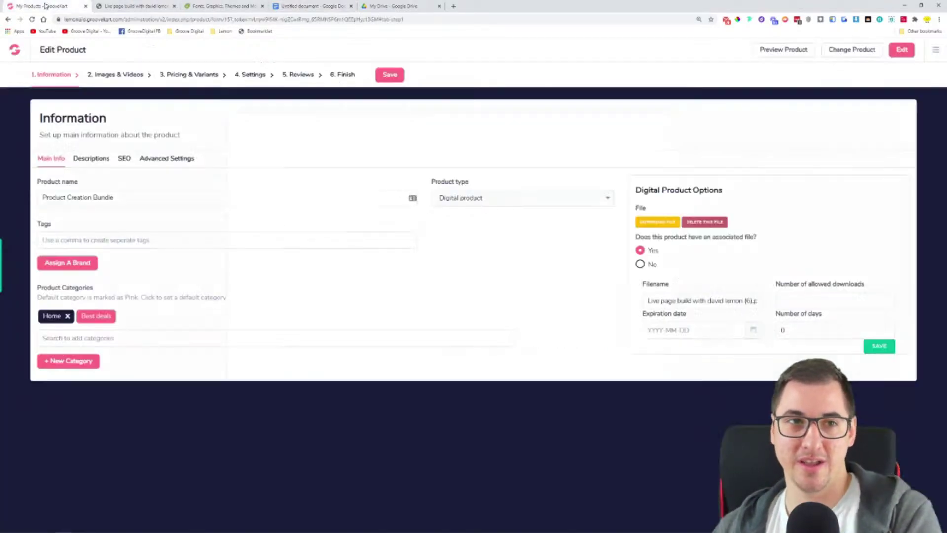
Delete the GrooveKart product's old digital file and start a new upload
left_click(42, 6)
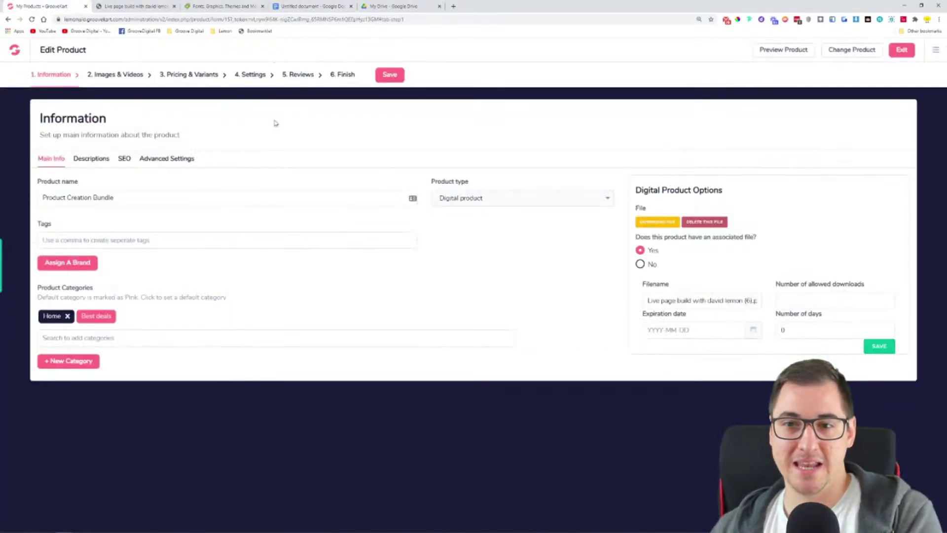
left_click(706, 223)
left_click(583, 129)
left_click(668, 226)
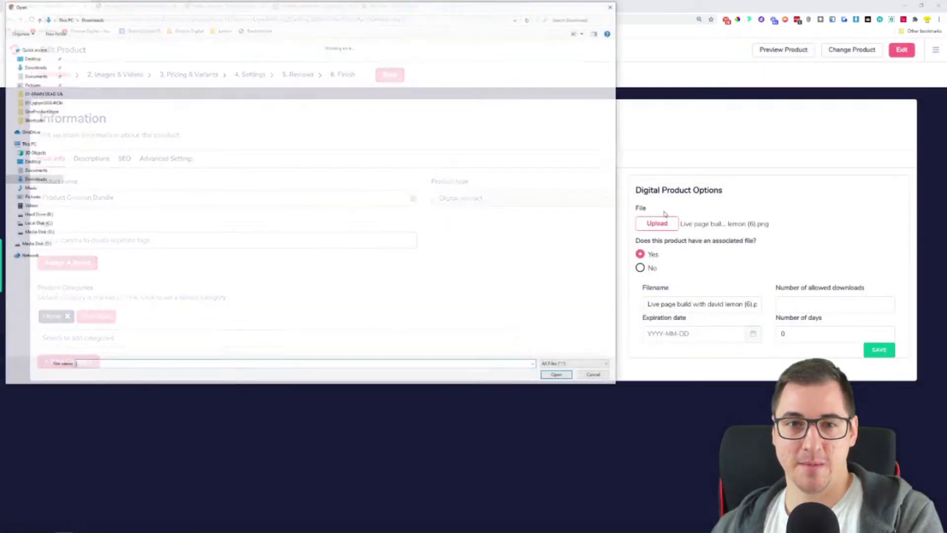
Rename Untitled document.pdf to 'Product Creation Bundle.pdf' and upload it
left_click(88, 96)
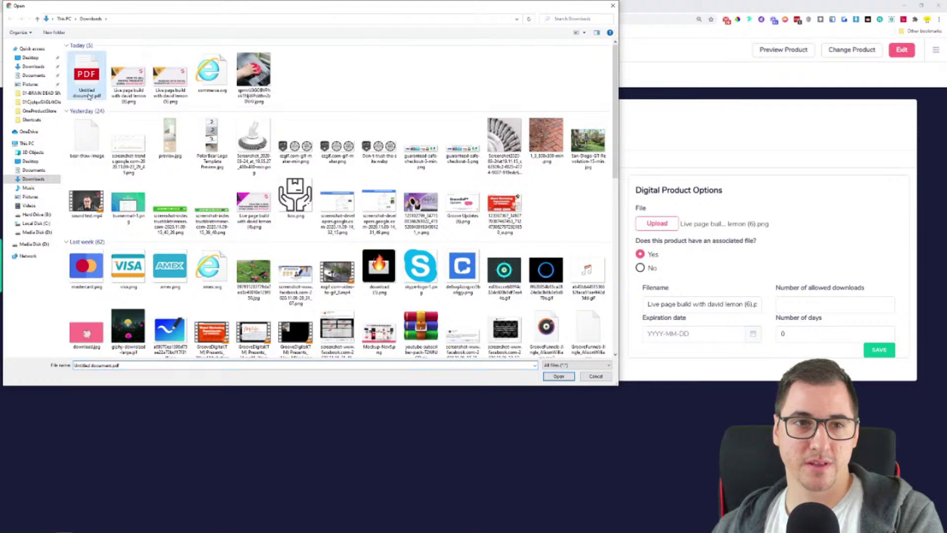
right_click(88, 95)
left_click(108, 242)
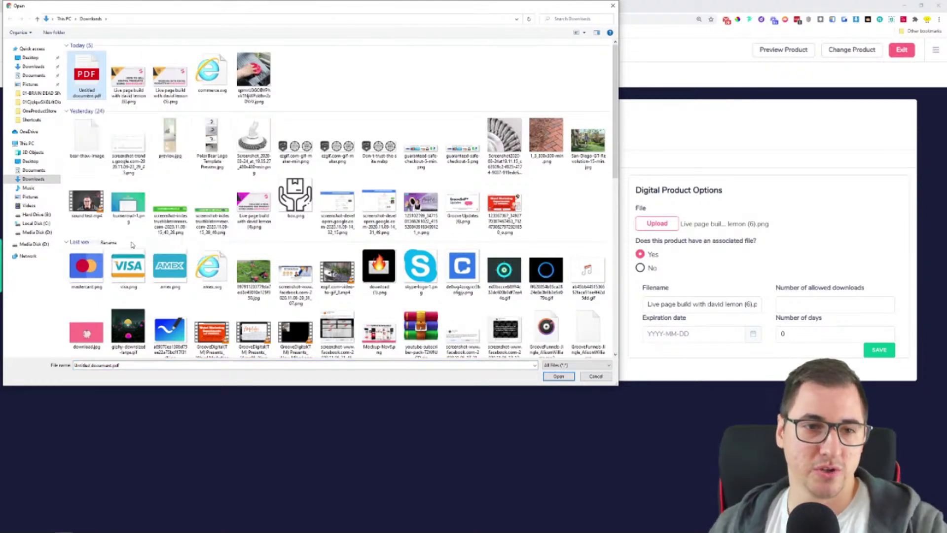
type("Product C")
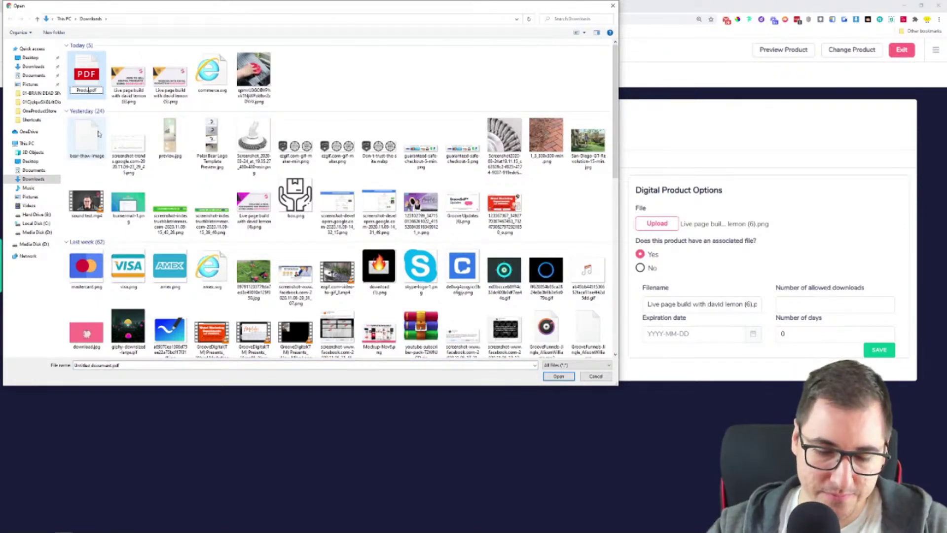
type("reation Bundle")
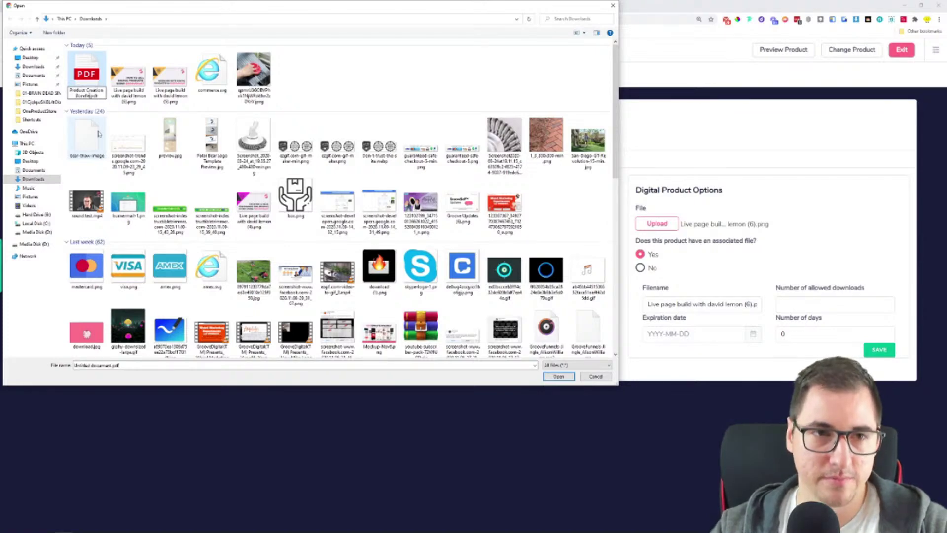
key("Return")
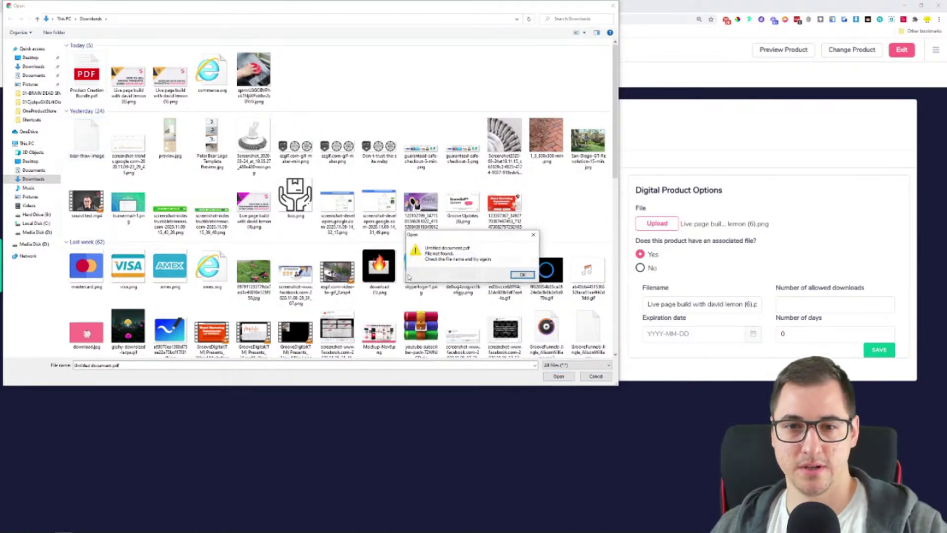
left_click(74, 84)
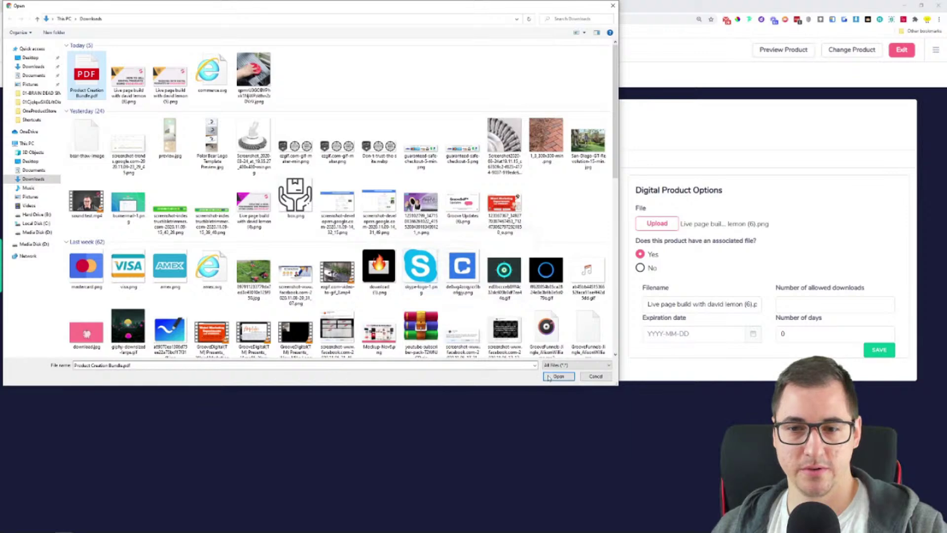
left_click(558, 376)
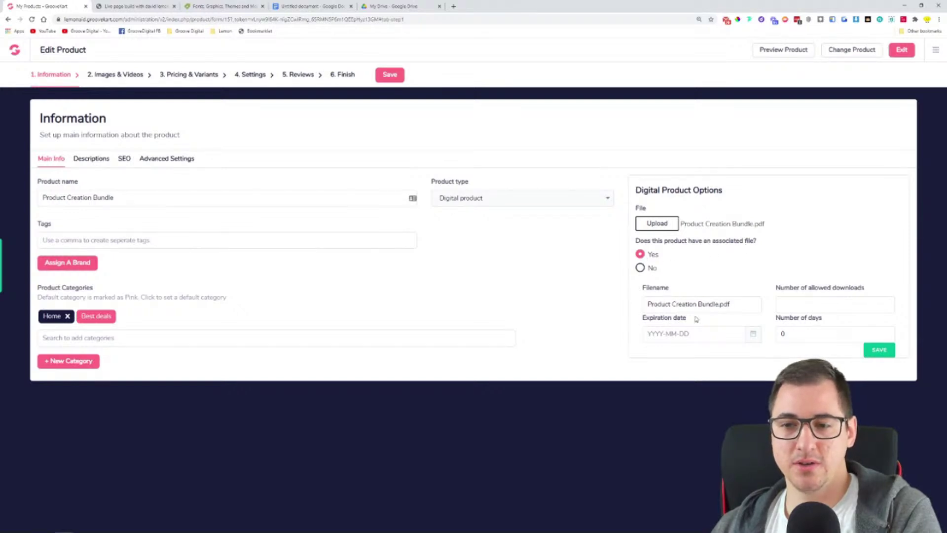
left_click_drag(639, 294, 679, 293)
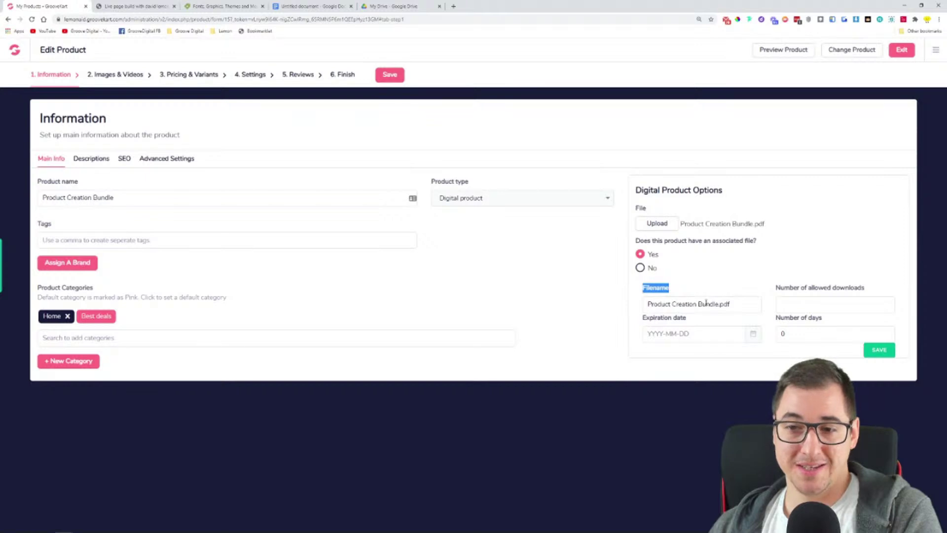
left_click_drag(777, 292, 869, 291)
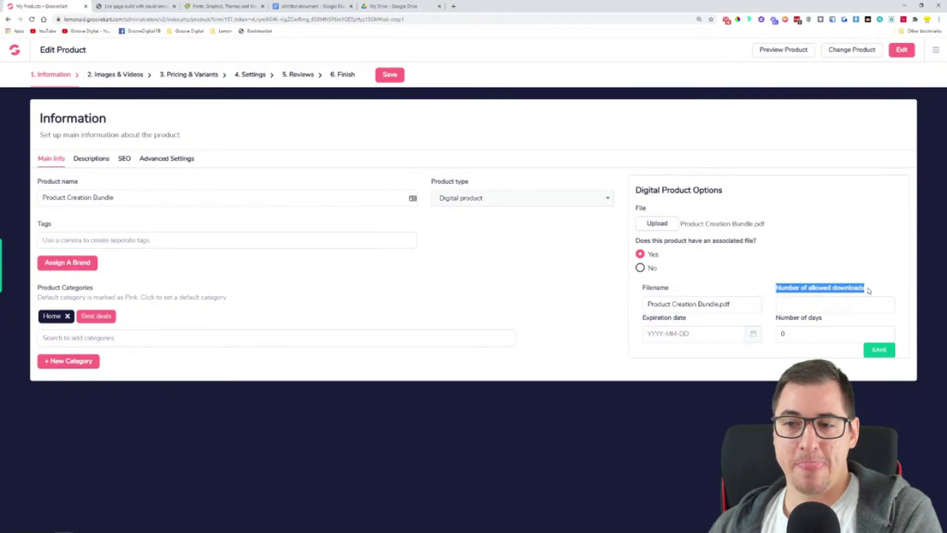
left_click(879, 304)
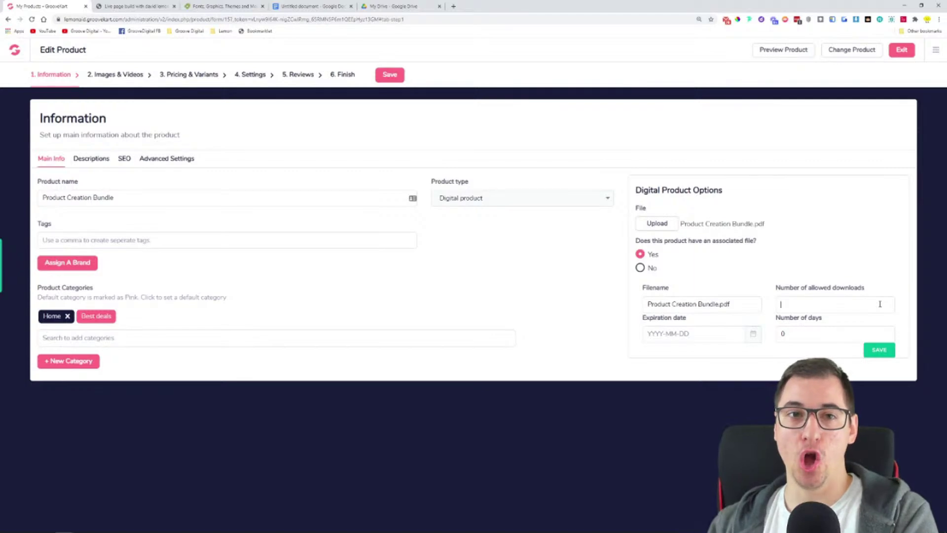
left_click(222, 6)
scroll(678, 135, "up", 5)
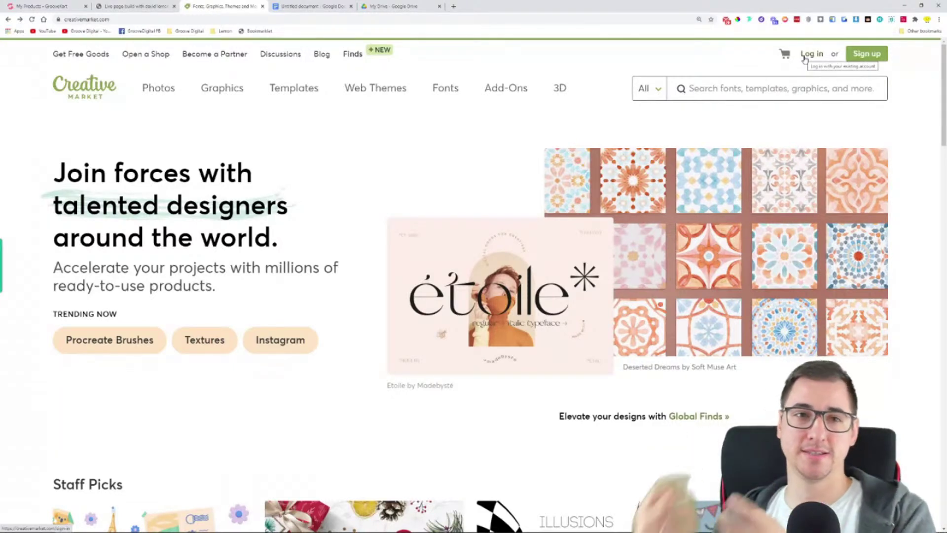
left_click(42, 6)
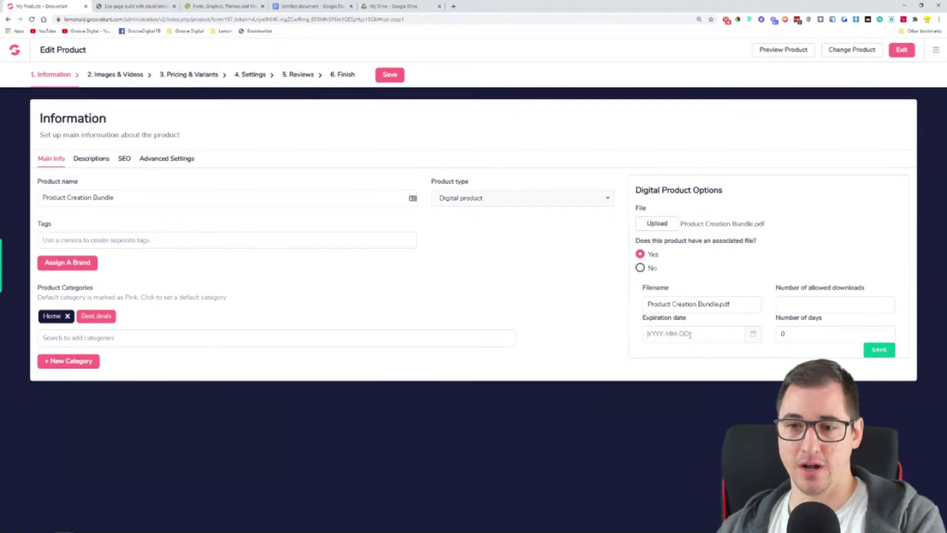
left_click(746, 338)
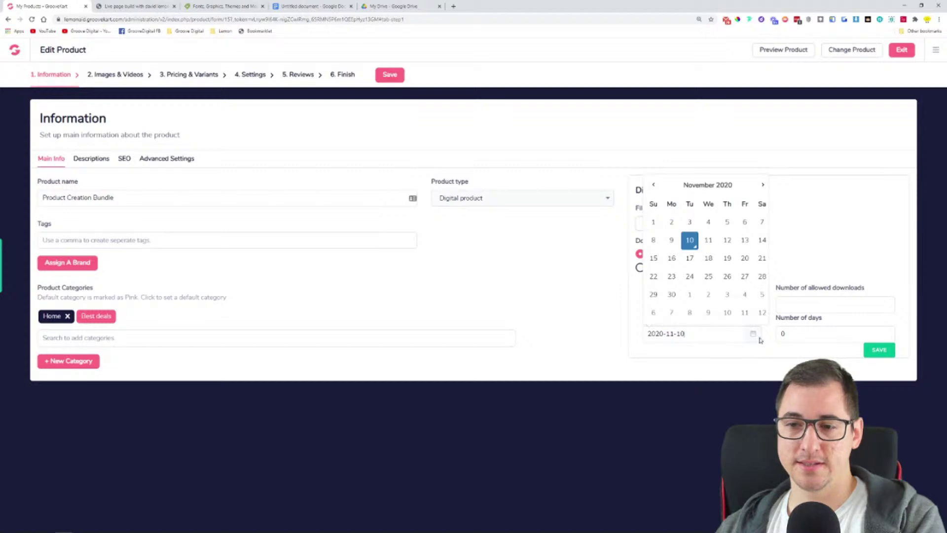
left_click(653, 185)
left_click_drag(701, 332, 628, 340)
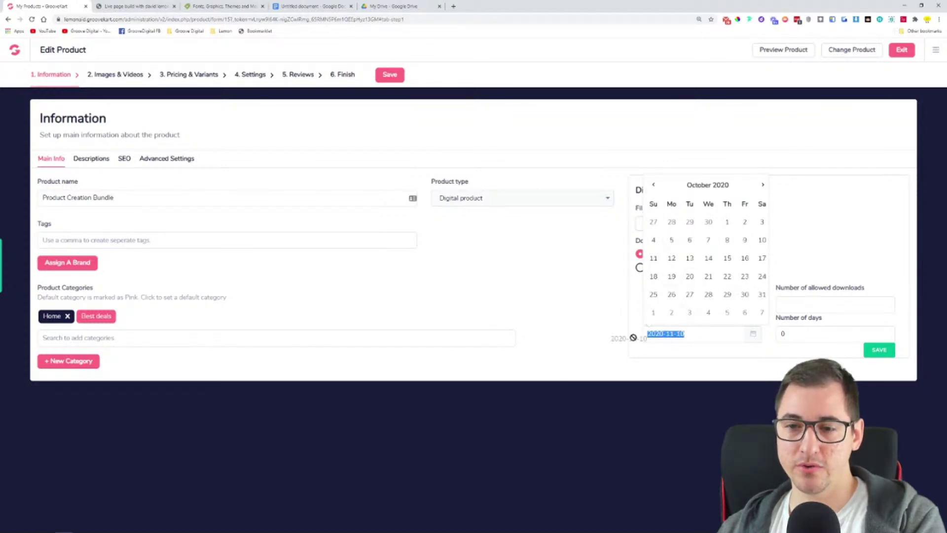
left_click(709, 338)
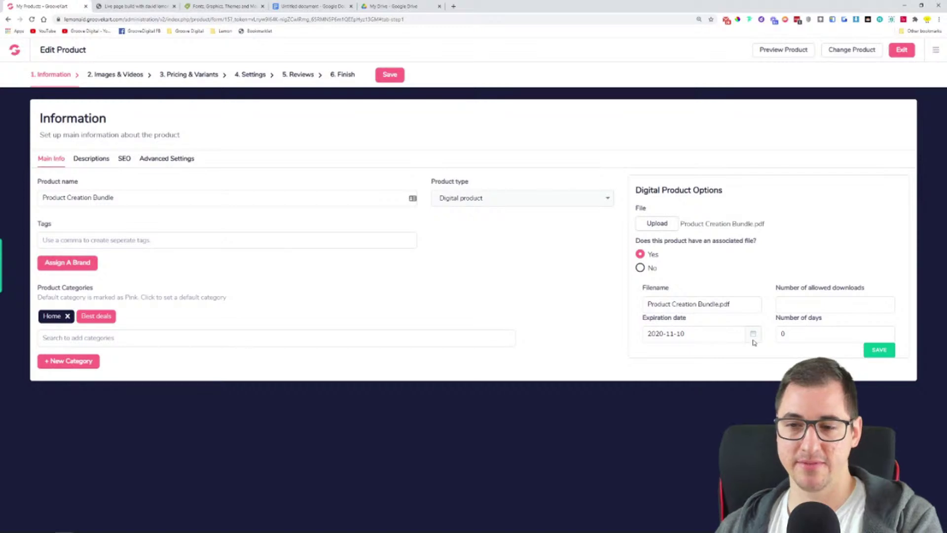
left_click(752, 334)
double_click(721, 330)
left_click_drag(718, 326, 610, 347)
triple_click(687, 337)
key("BackSpace")
left_click(705, 357)
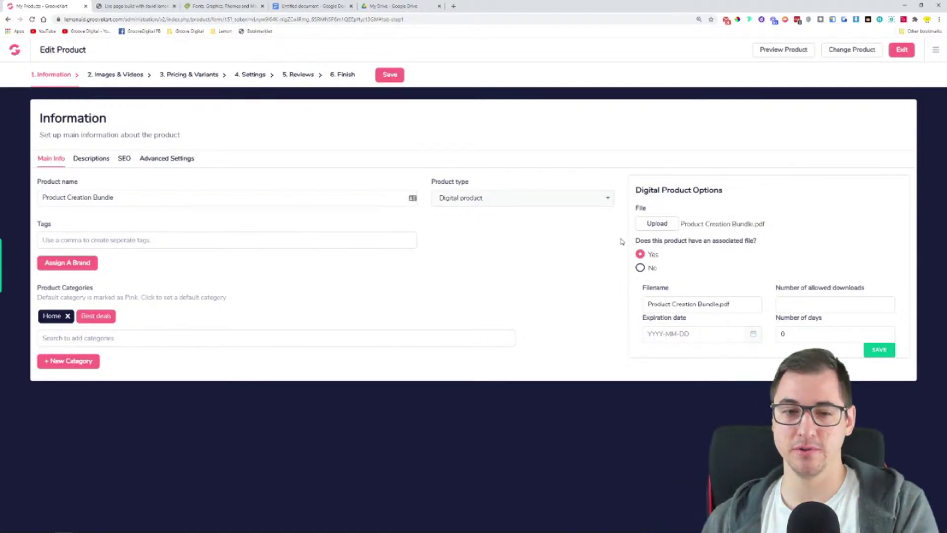
left_click(887, 358)
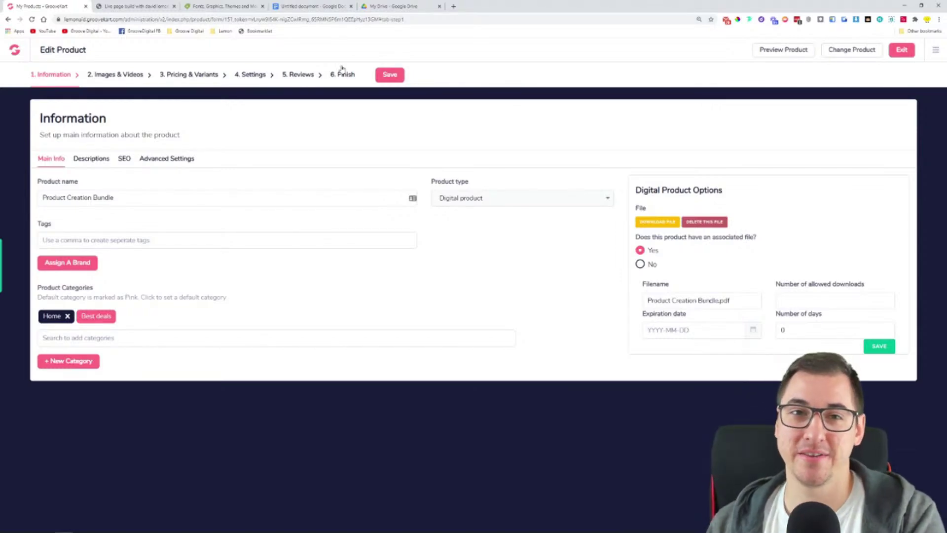
Return to the Google Docs thank-you document
left_click(316, 6)
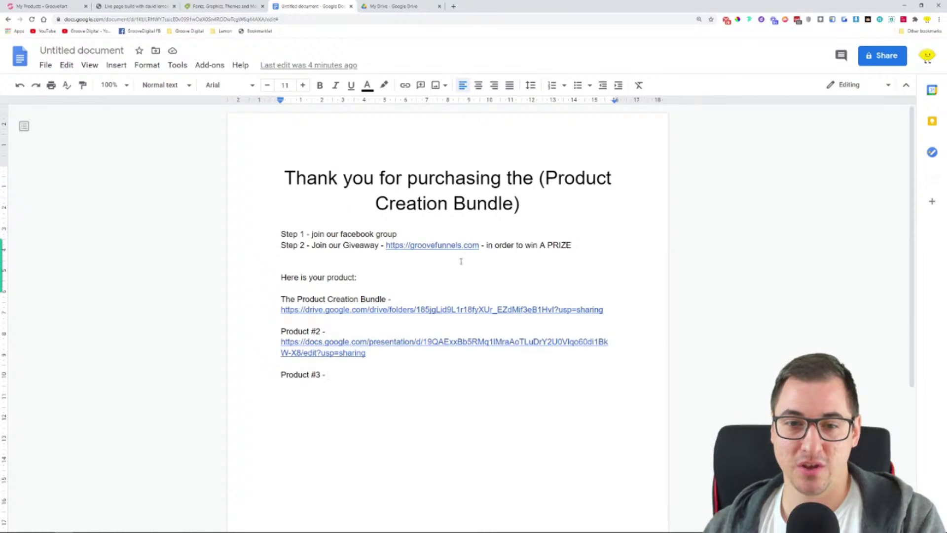
Preview the bundle's Drive folder link in the thank-you doc, then dismiss the preview
left_click(369, 309)
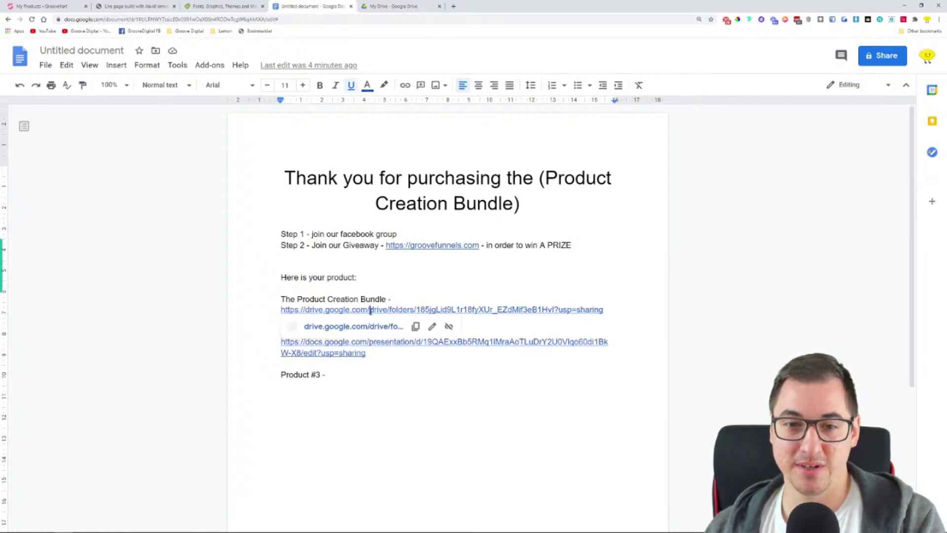
left_click(646, 411)
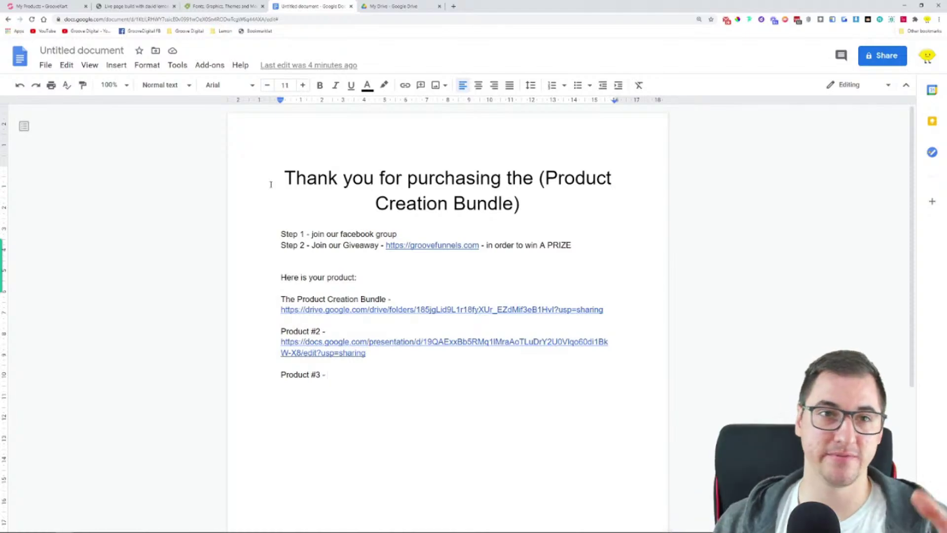
Scroll Creative Market's staff picks, then return to GrooveKart's product Descriptions section
left_click(222, 6)
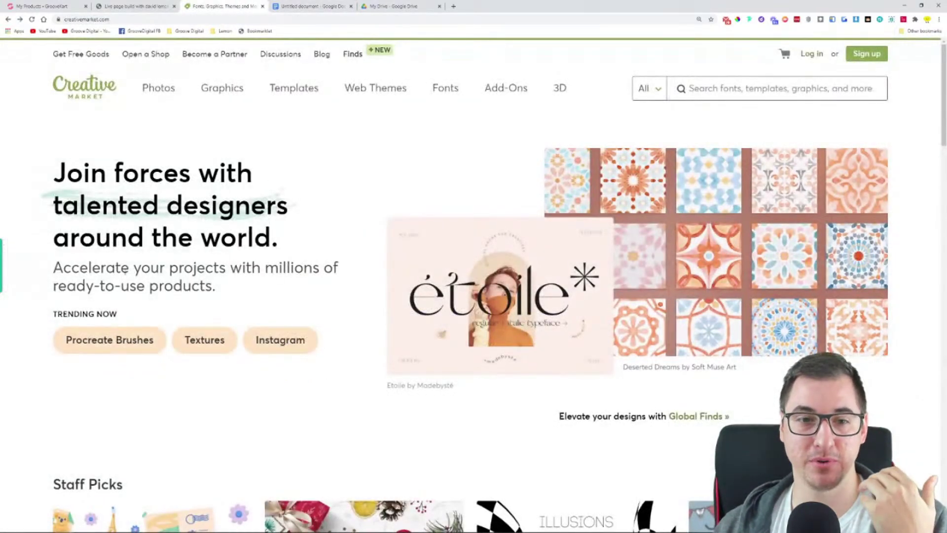
scroll(433, 331, "down", 5)
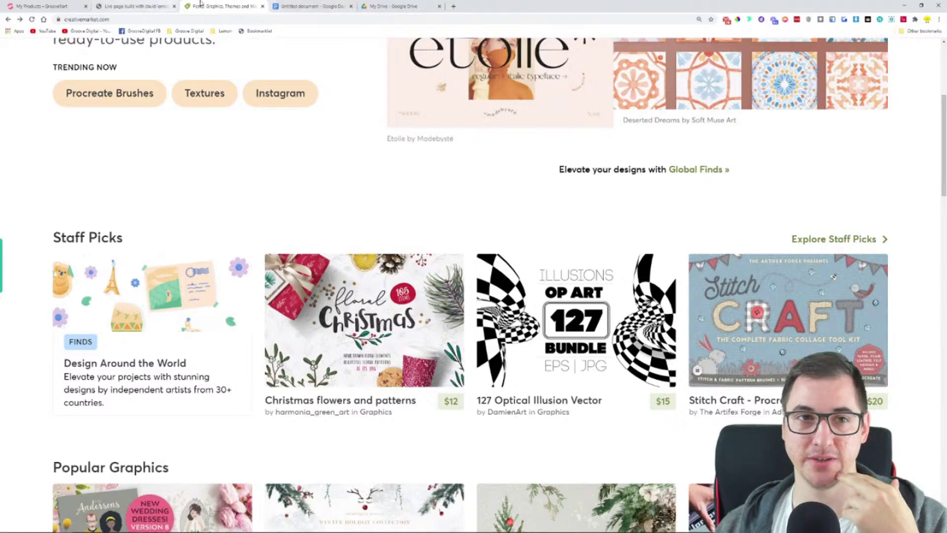
left_click(63, 4)
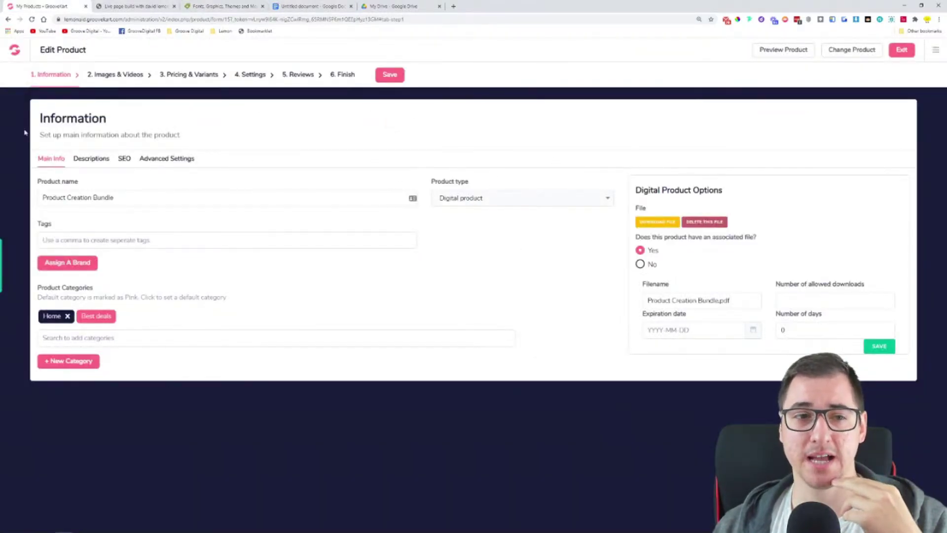
left_click(81, 161)
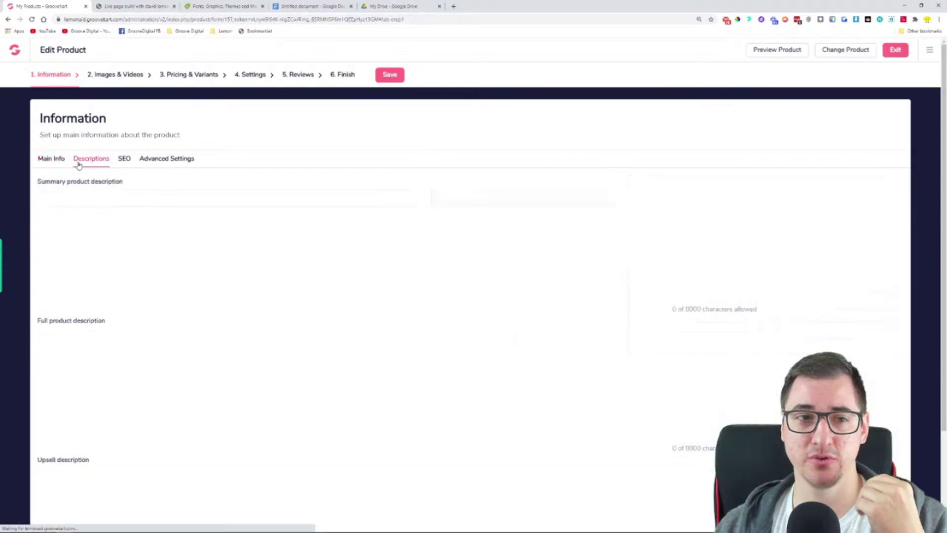
Show the SEO section with meta title 'Product Creation Bundle' and URL 'product-creation-bundle', down to Open Graph
scroll(149, 252, "down", 1)
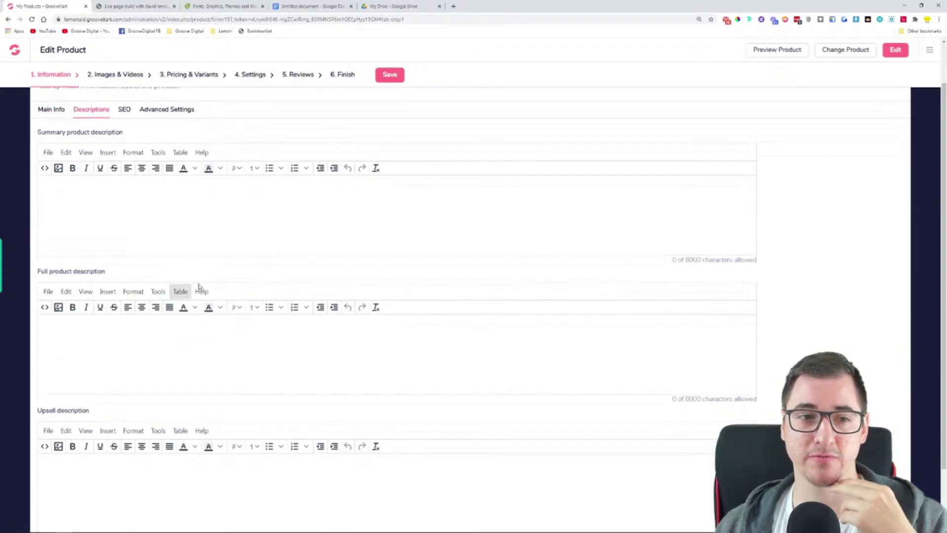
scroll(133, 296, "down", 2)
scroll(125, 197, "up", 3)
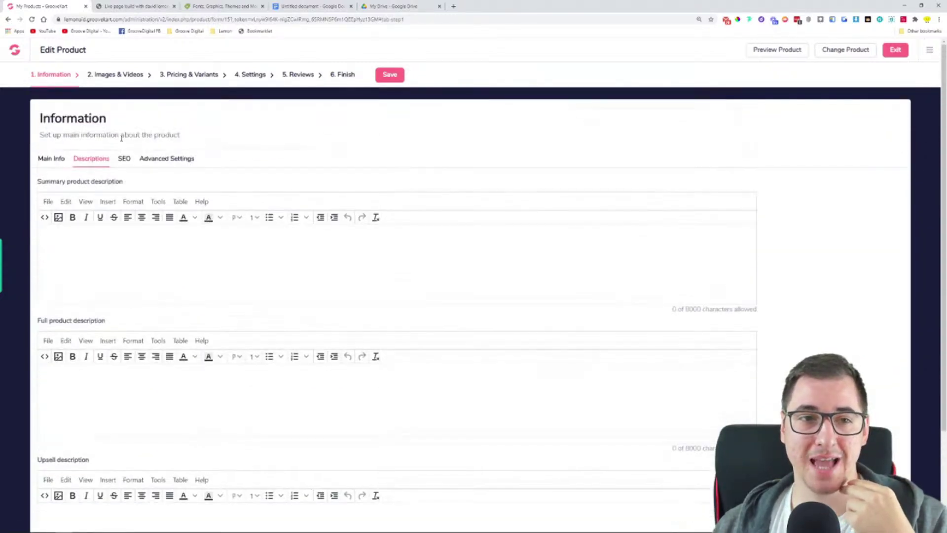
left_click(125, 158)
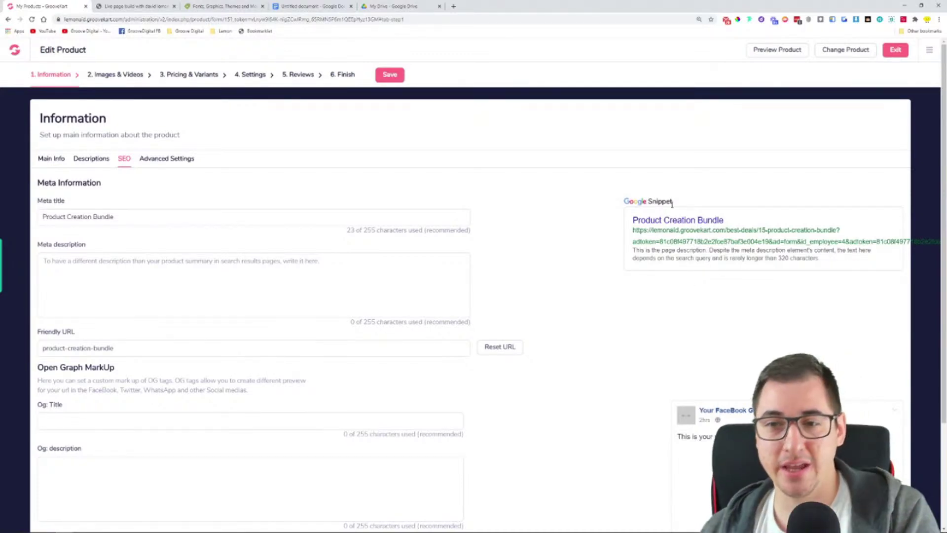
left_click_drag(623, 201, 693, 205)
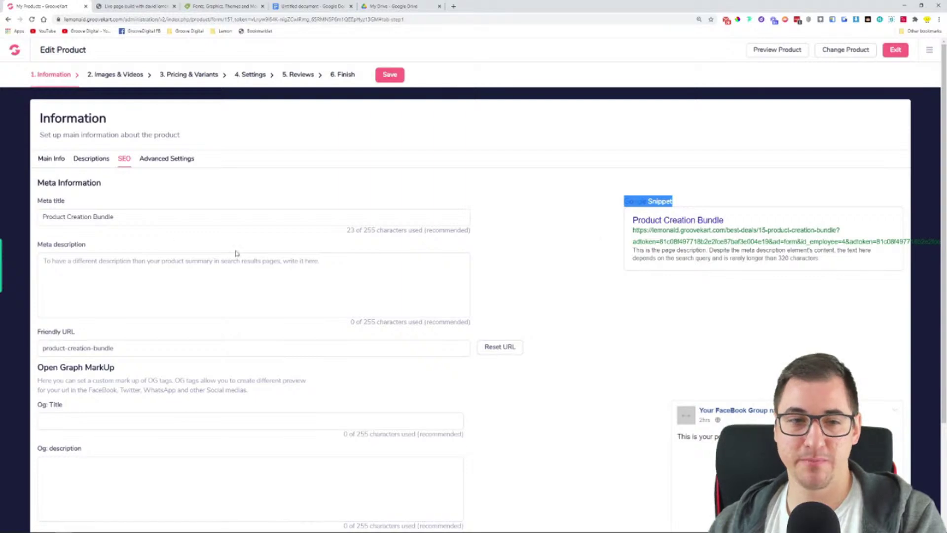
left_click(182, 217)
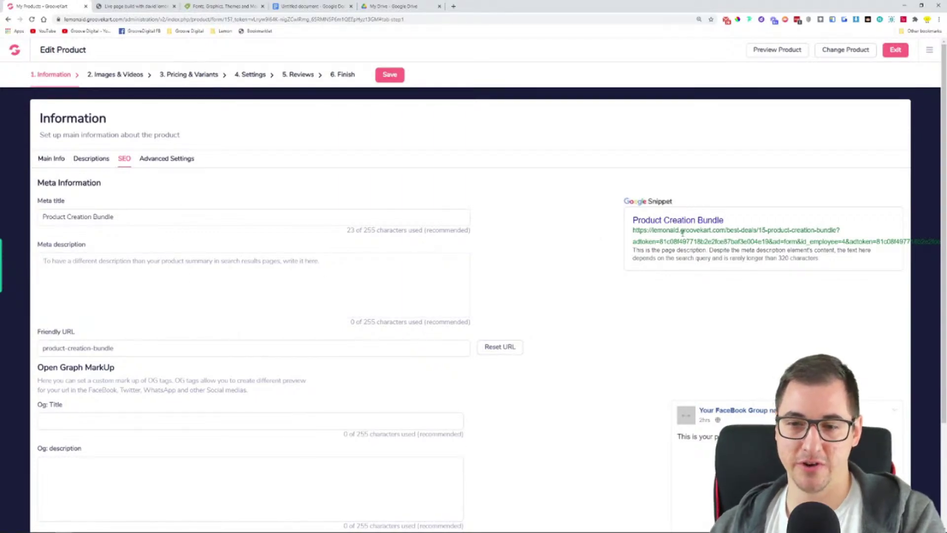
scroll(677, 239, "down", 3)
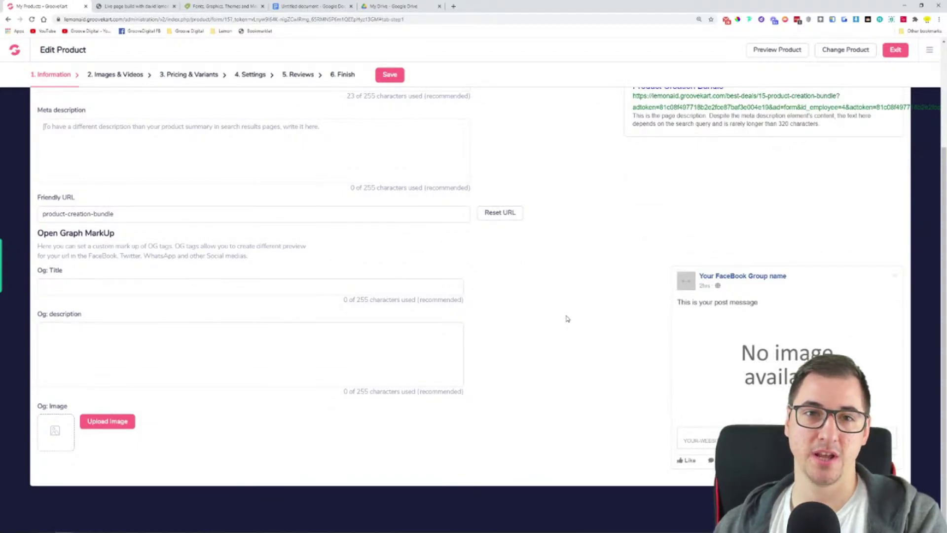
Open Creative Market's Design Around the World collection and copy its Global Finds page address
left_click(226, 6)
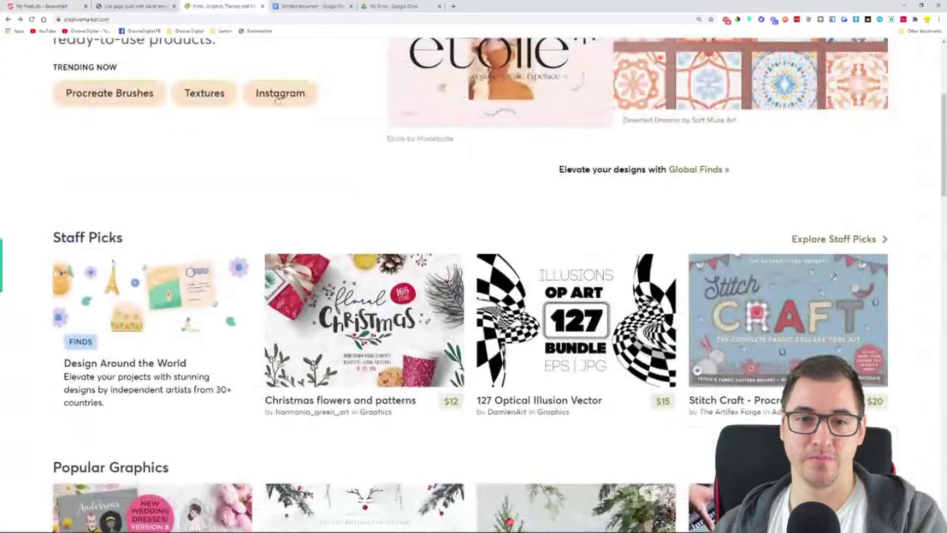
scroll(186, 239, "down", 2)
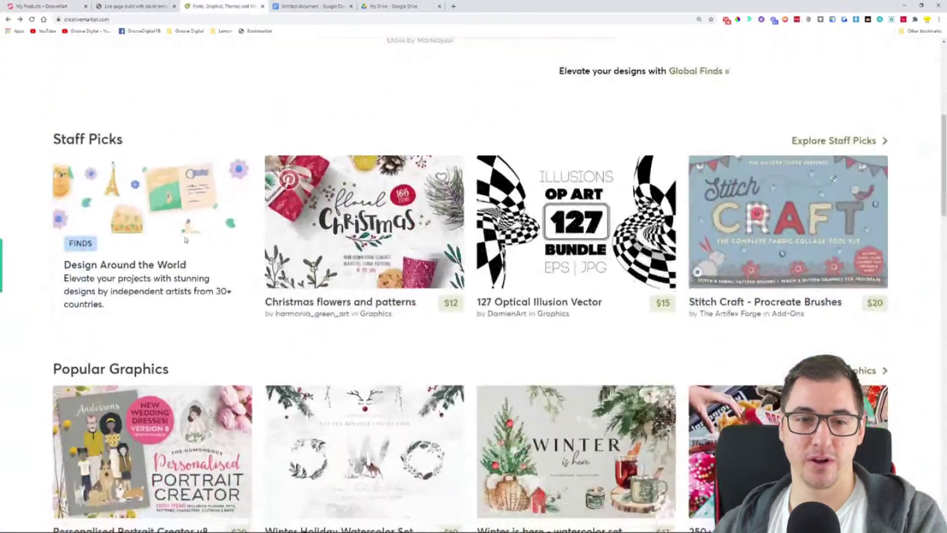
left_click(155, 225)
left_click(108, 19)
right_click(113, 20)
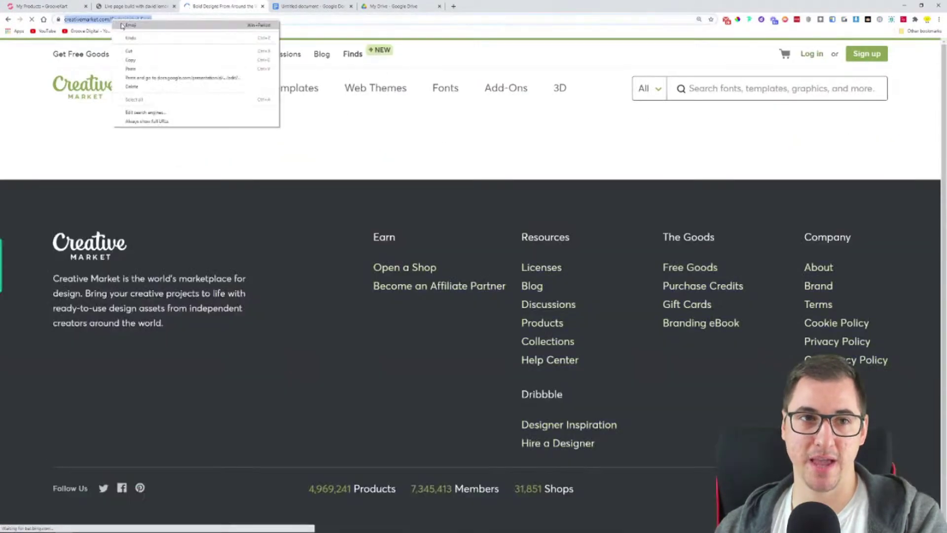
left_click(159, 62)
Open the Alathena Font Family product page, then return to the GrooveKart product editor
scroll(460, 338, "down", 5)
left_click(343, 200)
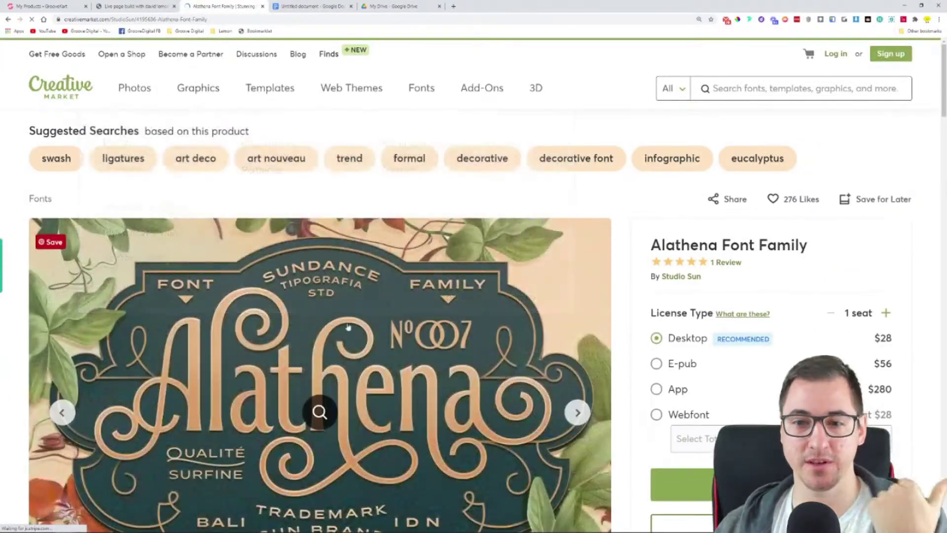
scroll(466, 238, "down", 2)
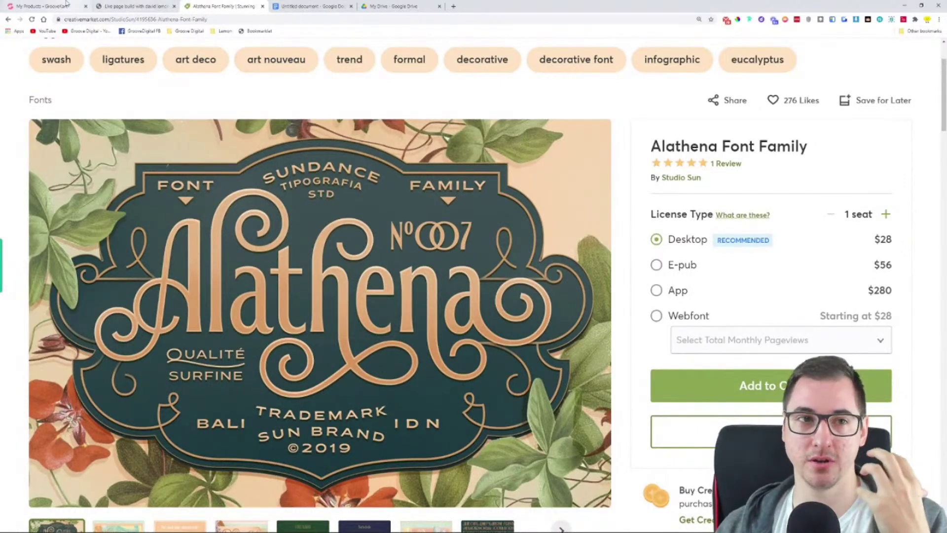
left_click(42, 6)
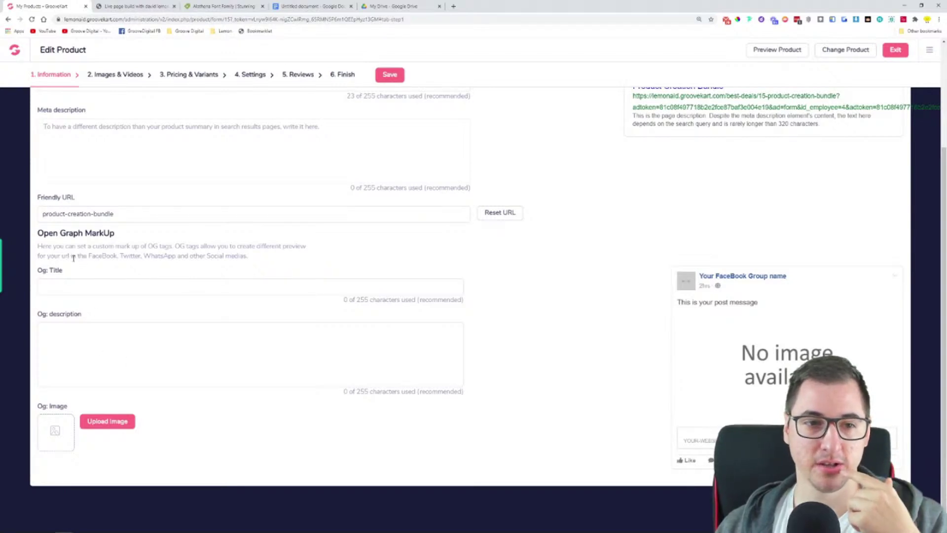
Review the Og Title and Og description fields, save the product settings, and go to Images & Videos
left_click_drag(88, 255, 247, 255)
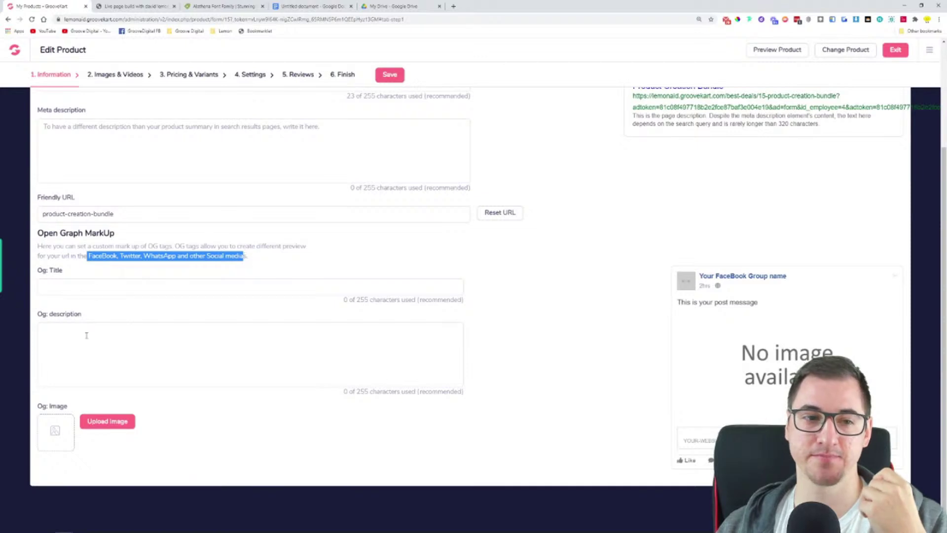
left_click(119, 288)
left_click(131, 327)
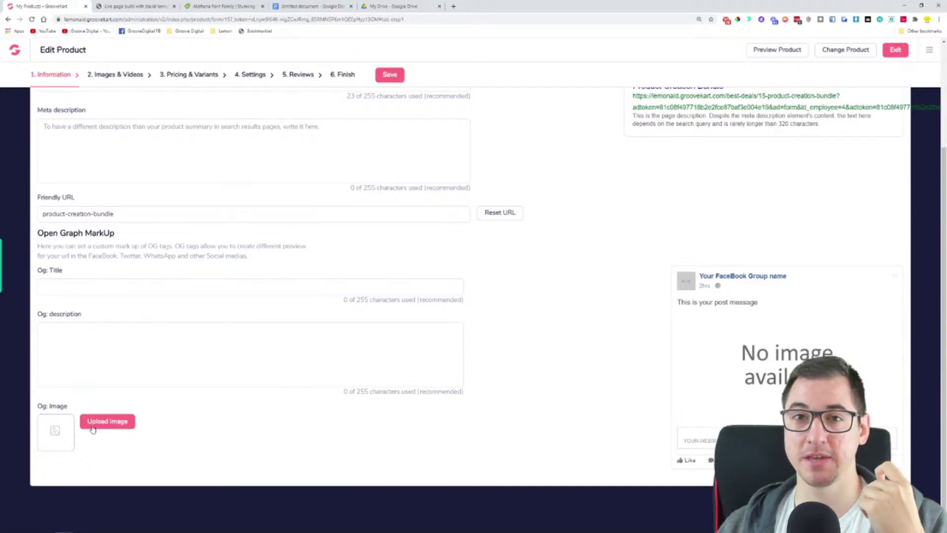
scroll(472, 318, "up", 3)
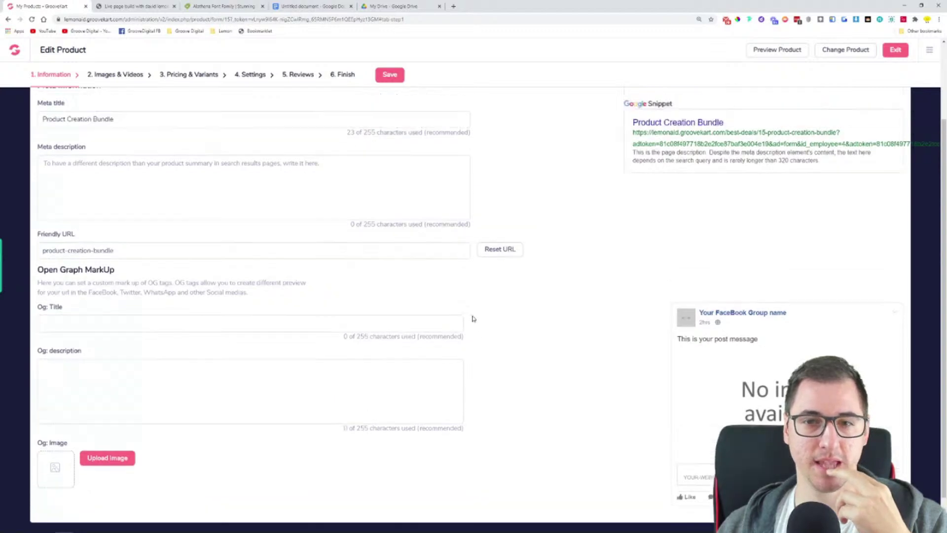
left_click(384, 79)
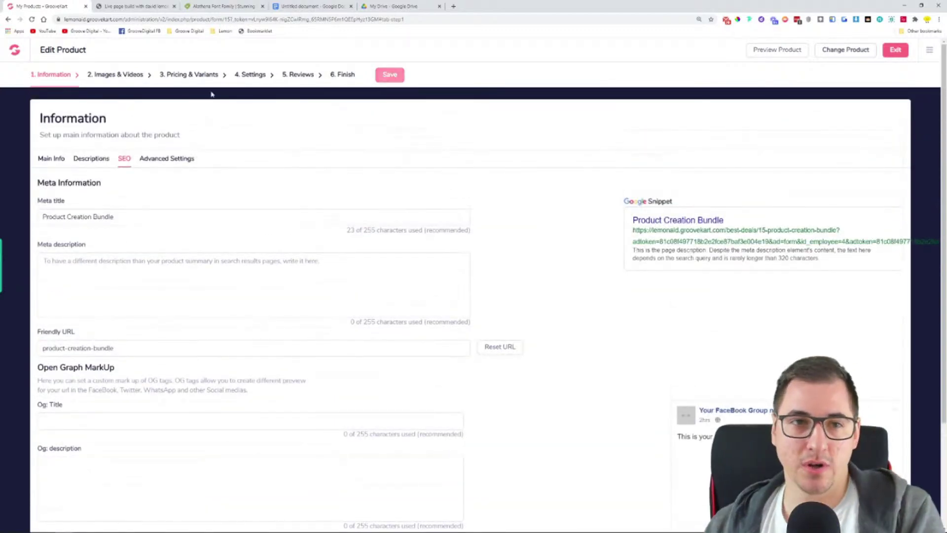
left_click(116, 76)
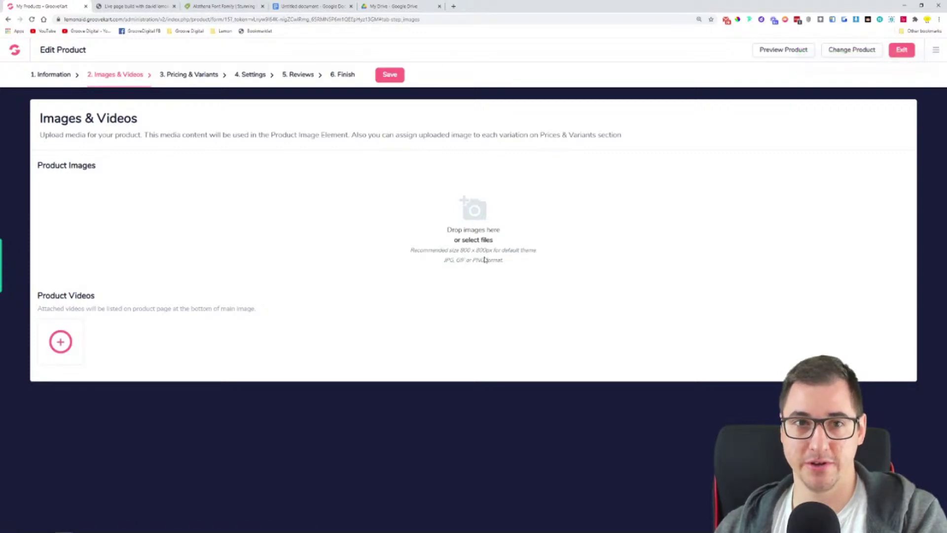
Scroll through the Alathena Font Family page with its $28 Desktop license, then open a new tab
left_click(243, 5)
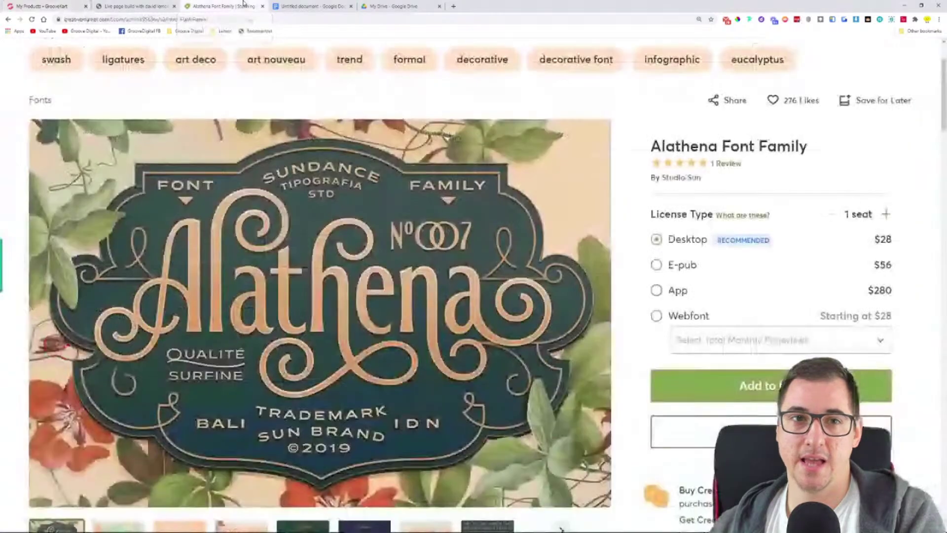
scroll(628, 154, "down", 7)
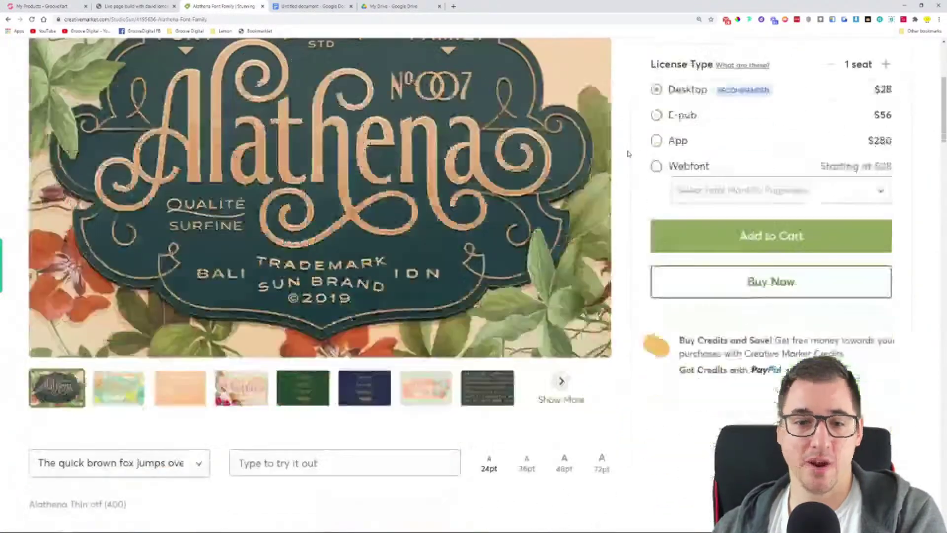
scroll(630, 156, "up", 6)
scroll(630, 157, "up", 3)
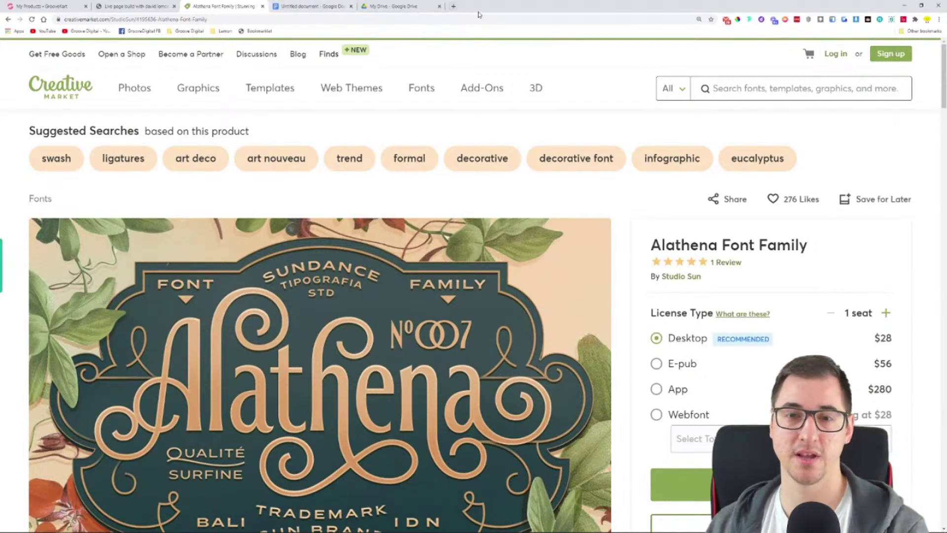
left_click(453, 7)
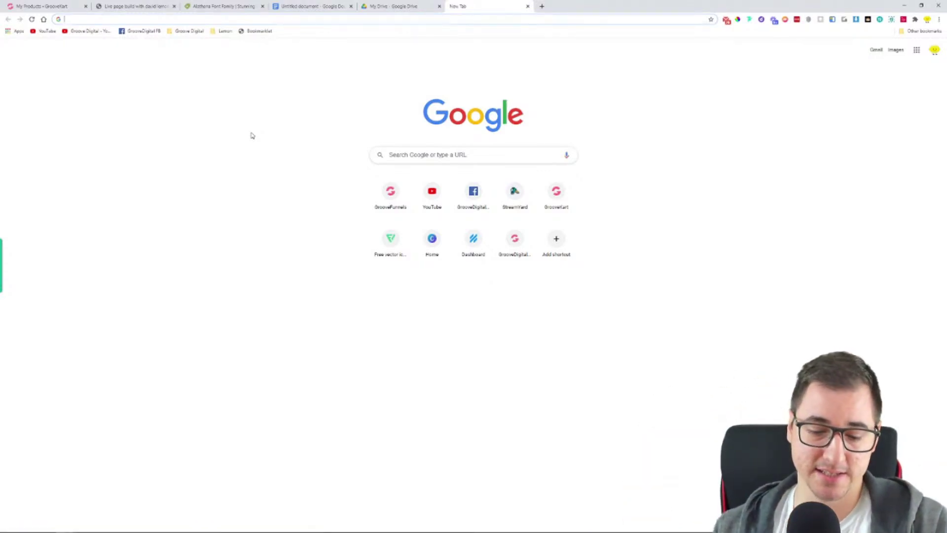
Go to themeforest.net and browse Envato's audio marketplace
type("theme")
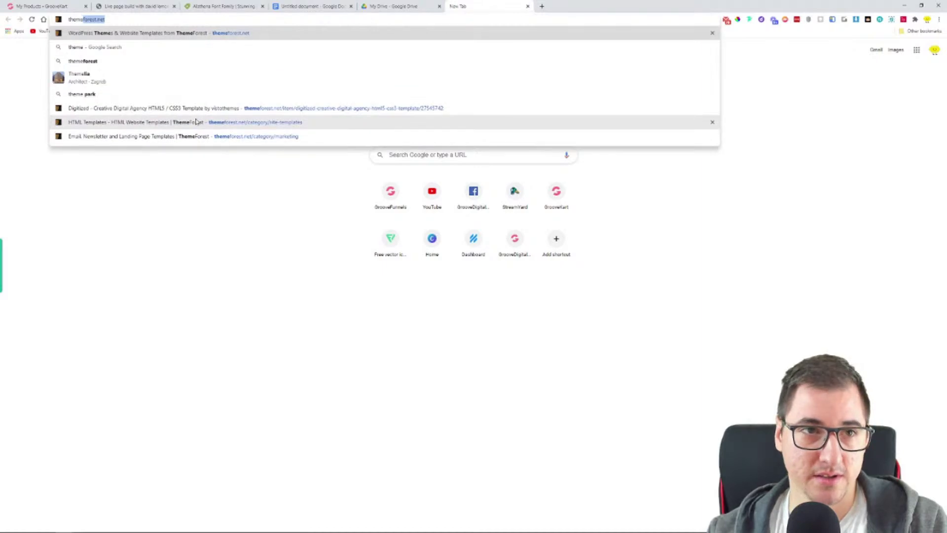
key("Return")
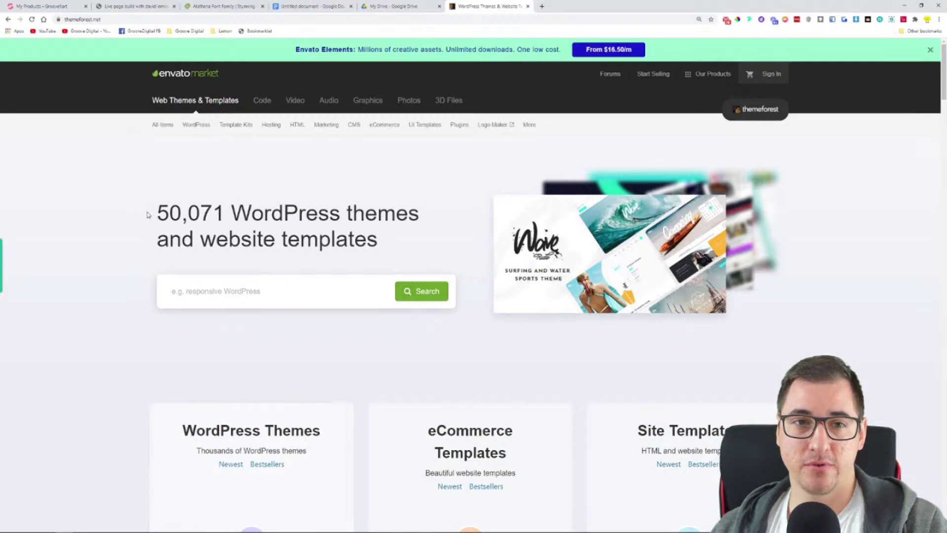
left_click(327, 104)
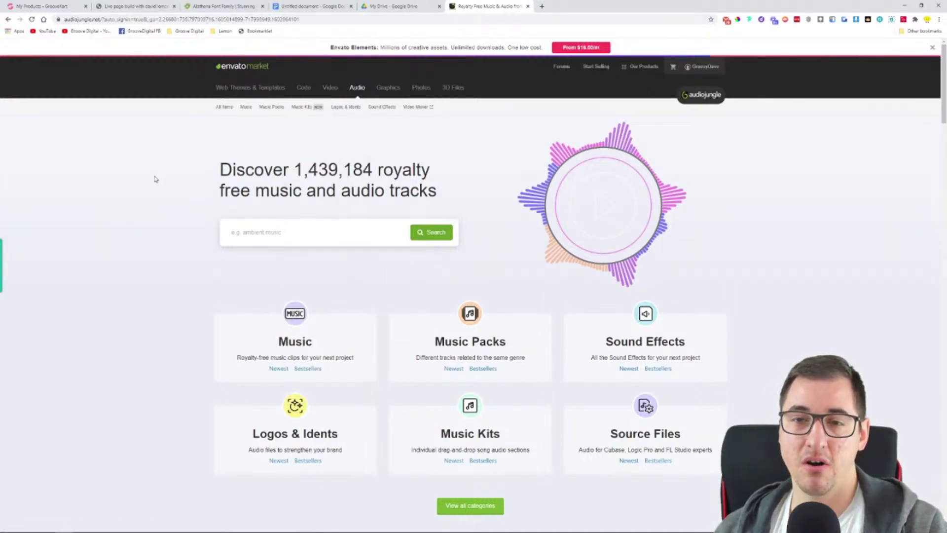
scroll(148, 185, "down", 1)
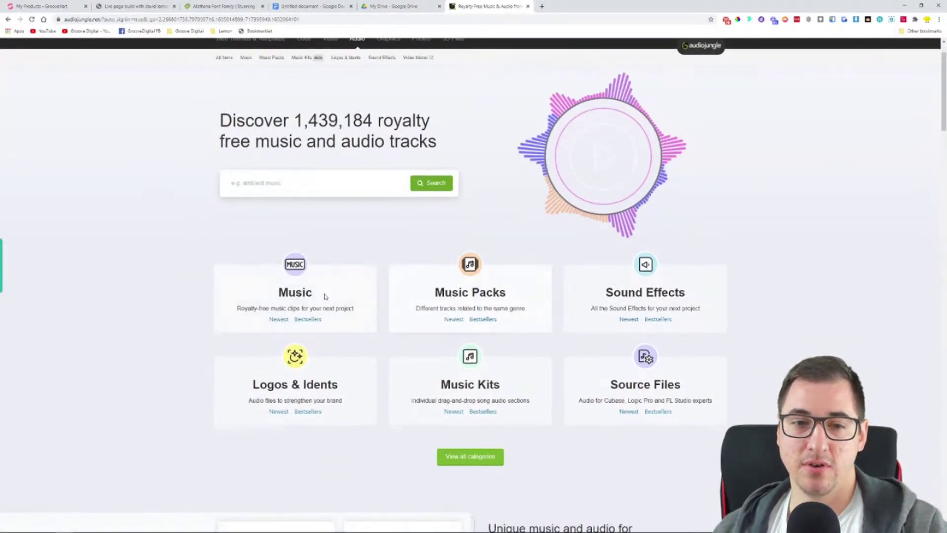
scroll(389, 238, "up", 1)
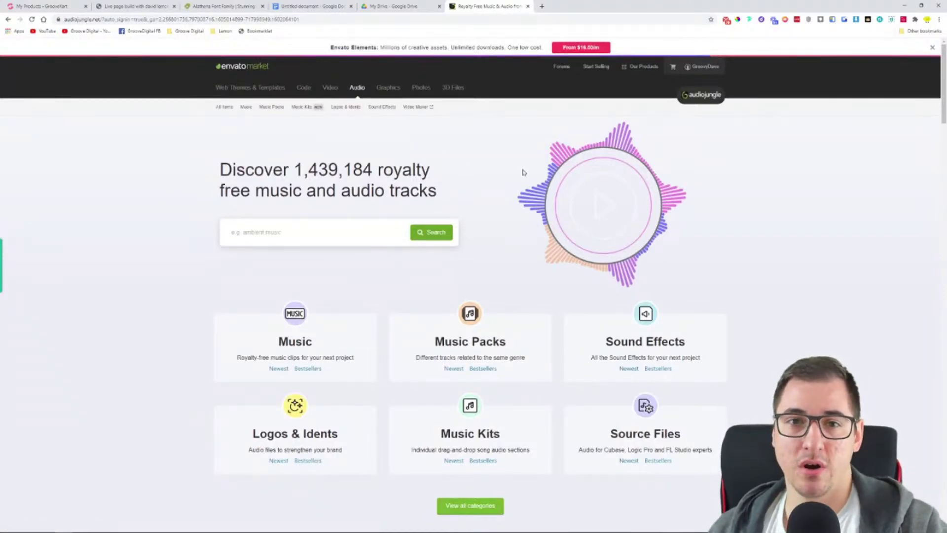
Browse the Graphics section and view the 50-Instagram & Facebook Banners item, then go back
left_click(389, 92)
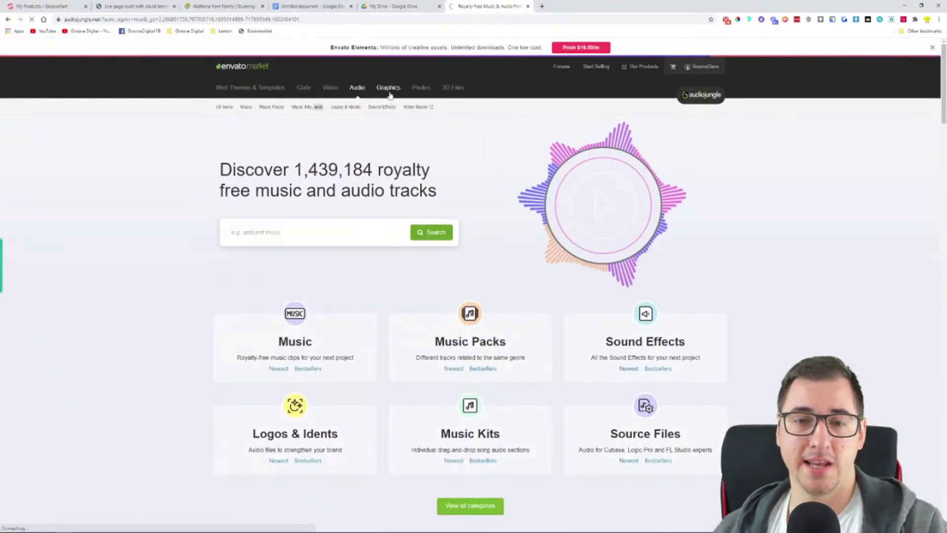
scroll(168, 260, "down", 2)
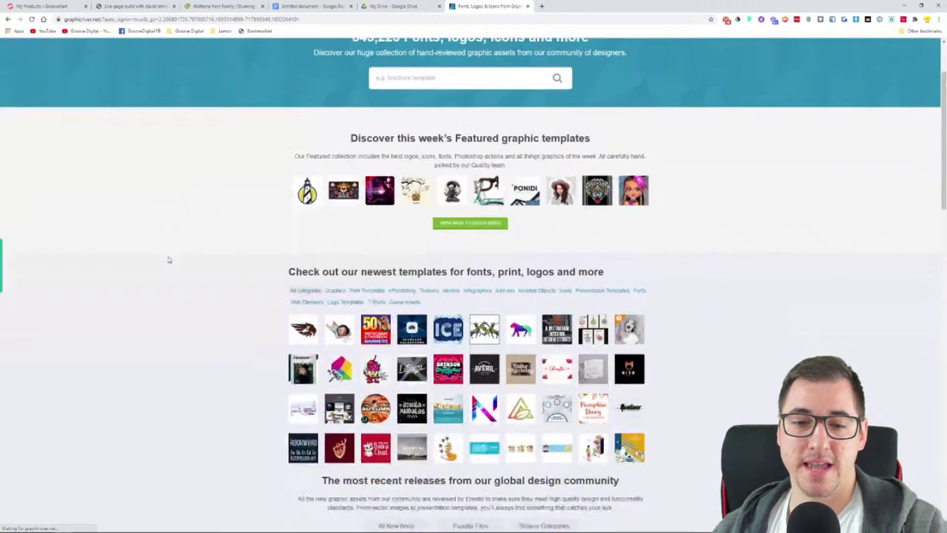
scroll(168, 259, "down", 1)
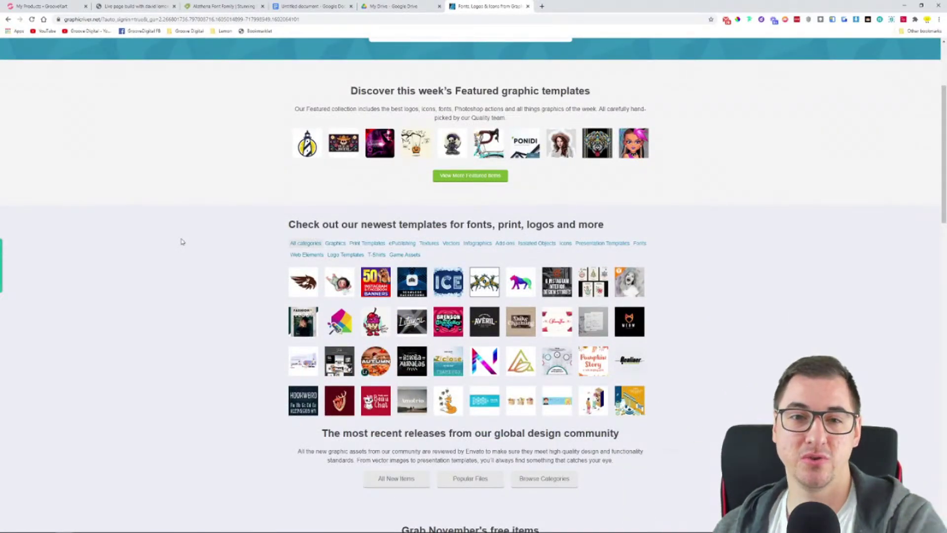
scroll(232, 201, "up", 2)
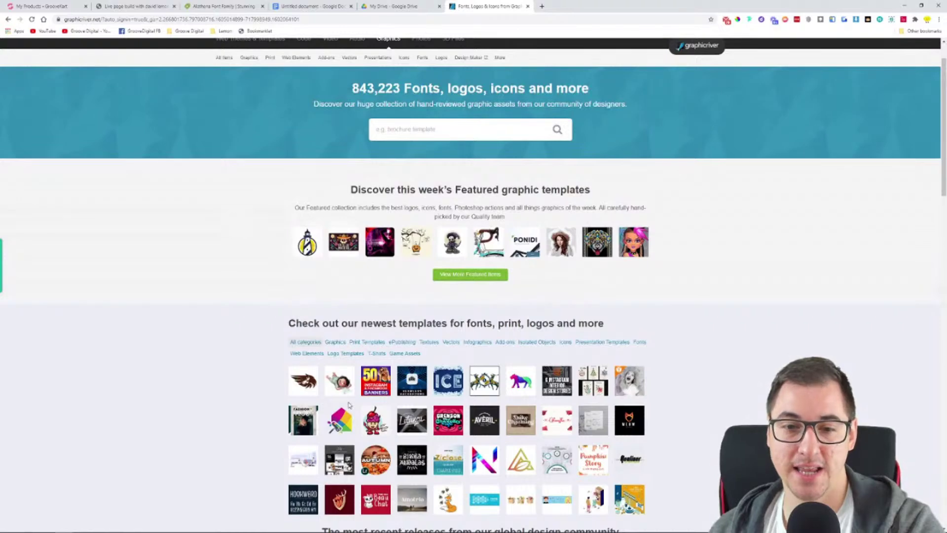
left_click(376, 382)
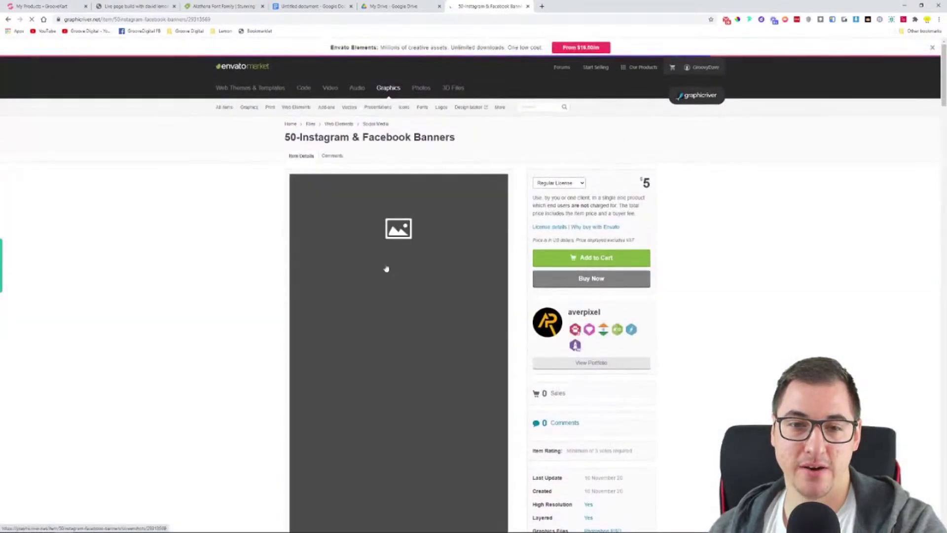
scroll(523, 258, "down", 1)
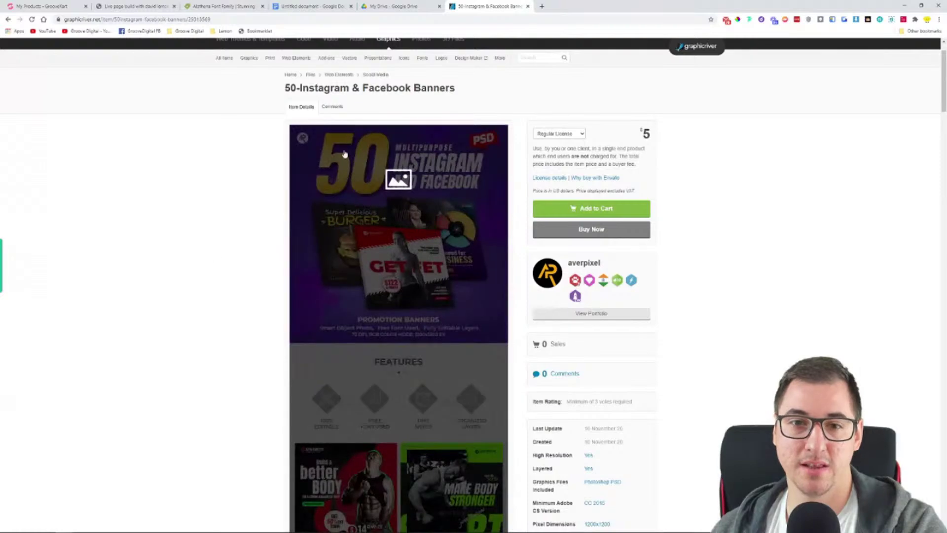
left_click(8, 19)
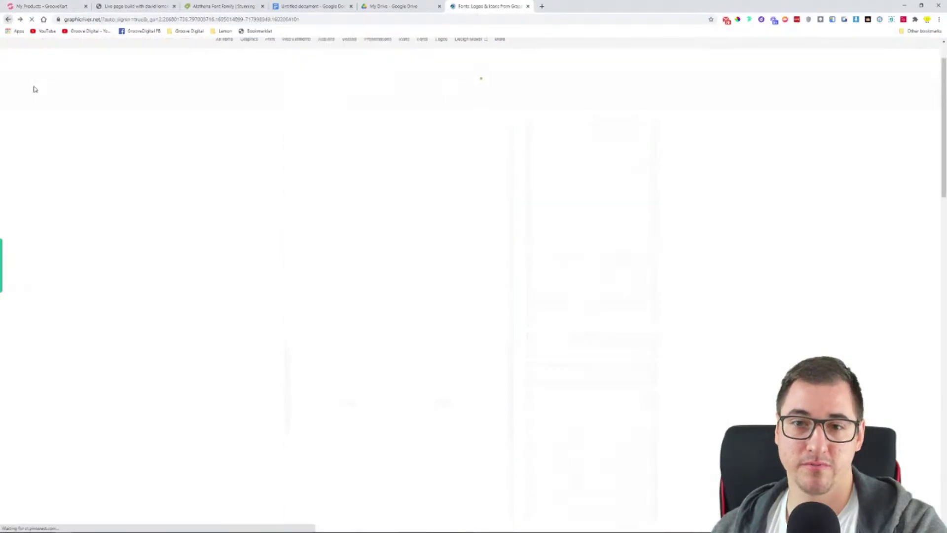
Zoom the graphics listing to 150% and open the 3D Files section
scroll(255, 289, "down", 4)
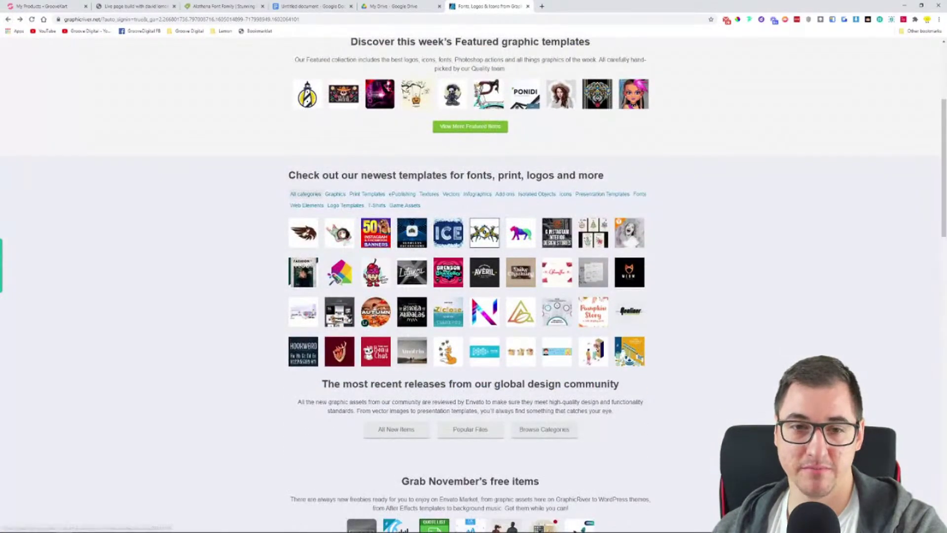
mouse_move(339, 232)
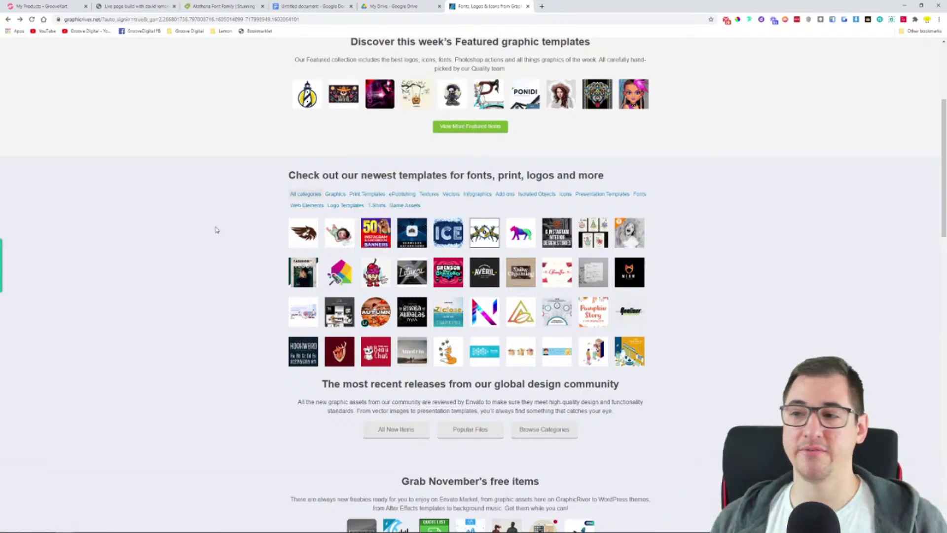
key("ctrl+plus")
key("ctrl+plus")
key("ctrl+plus")
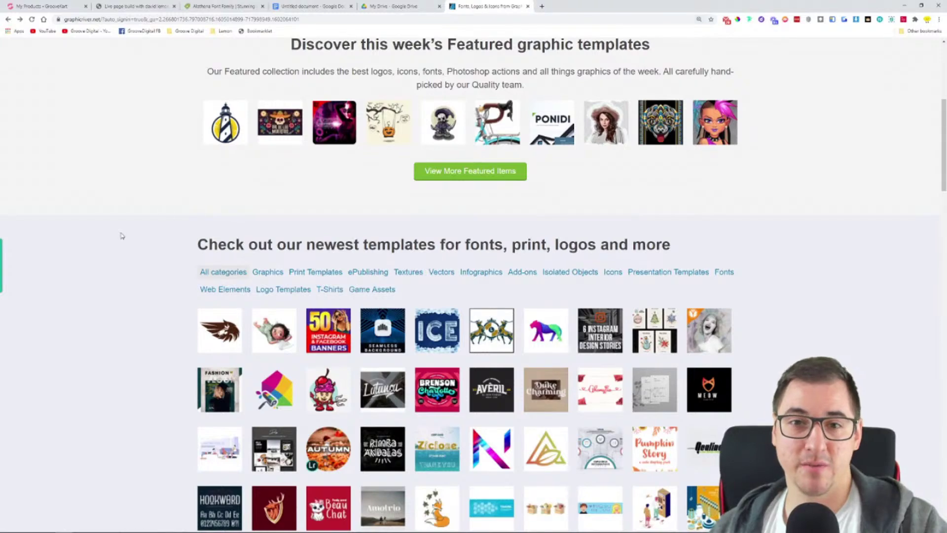
scroll(137, 237, "up", 1)
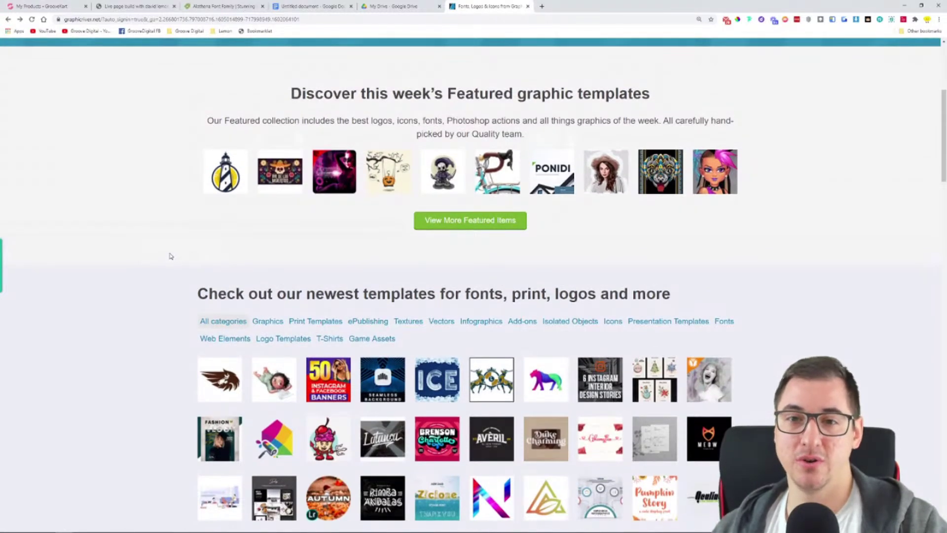
scroll(172, 256, "up", 4)
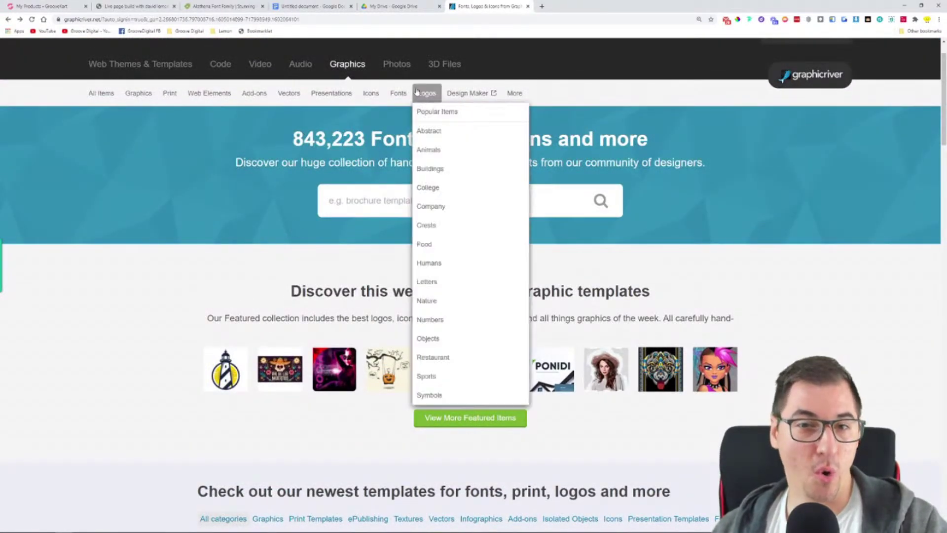
left_click(463, 66)
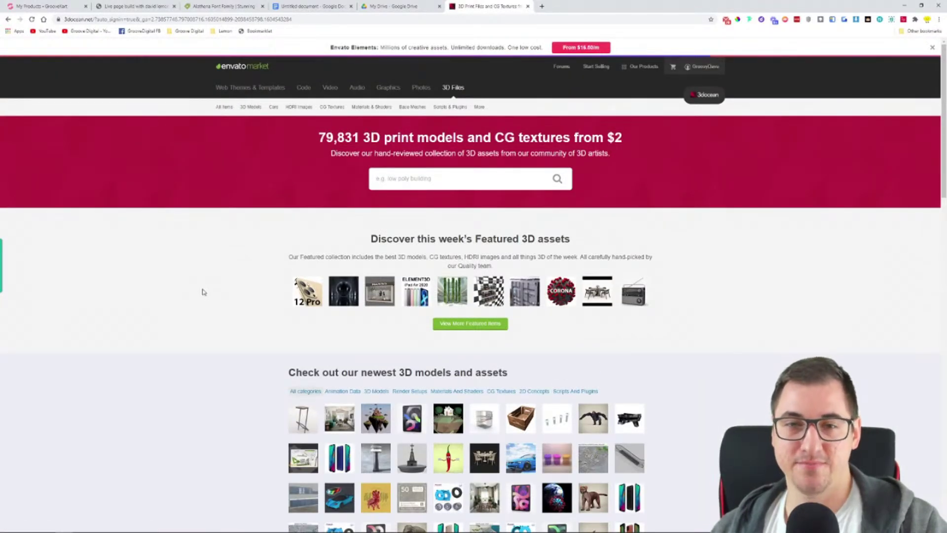
Zoom into 3DOcean's featured assets and scroll them, then return to GrooveKart's Images & Videos step
key("ctrl+plus")
key("ctrl+plus")
key("ctrl+plus")
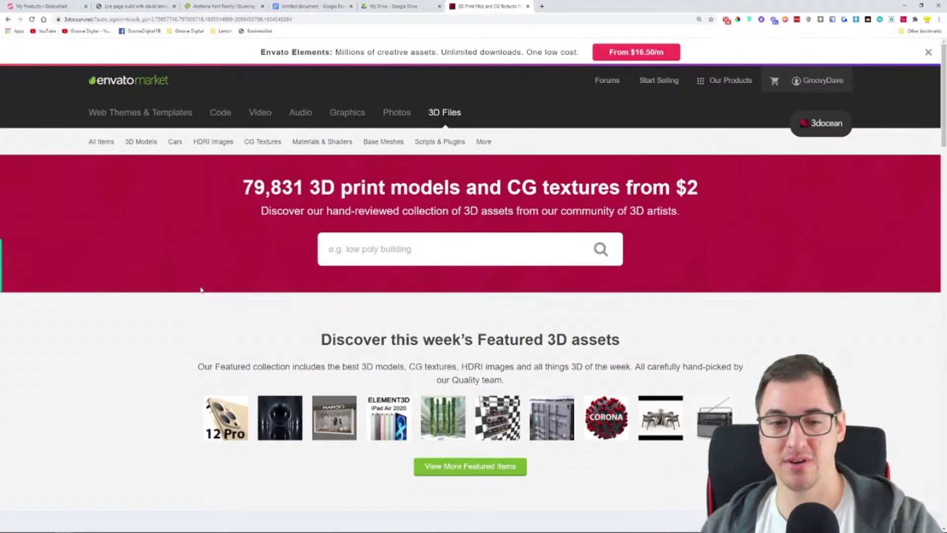
scroll(173, 348, "down", 6)
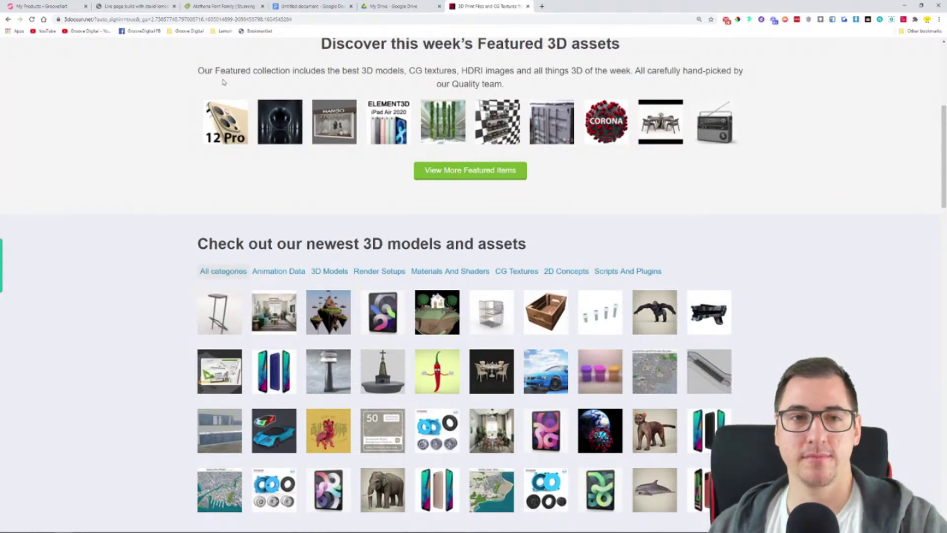
left_click(59, 4)
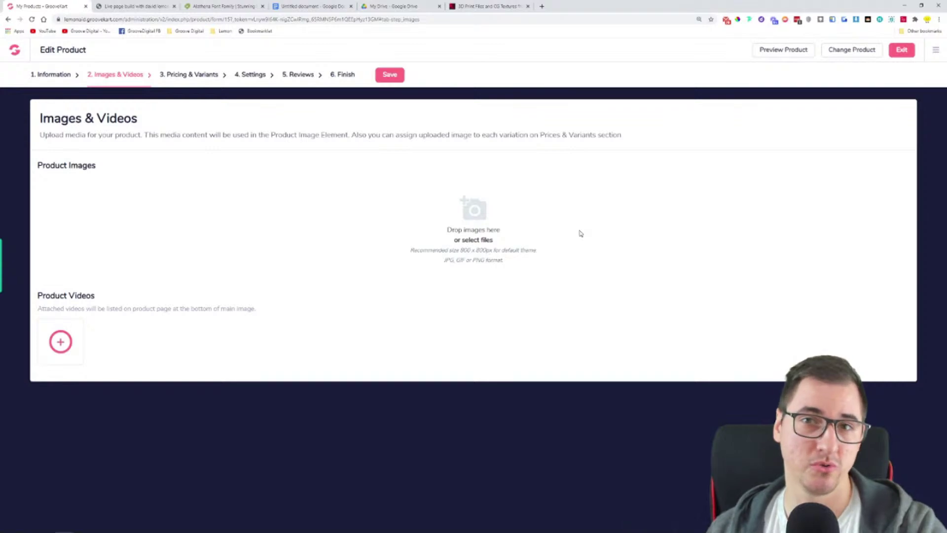
Search Google for 'course mockups' in a new tab
left_click(542, 7)
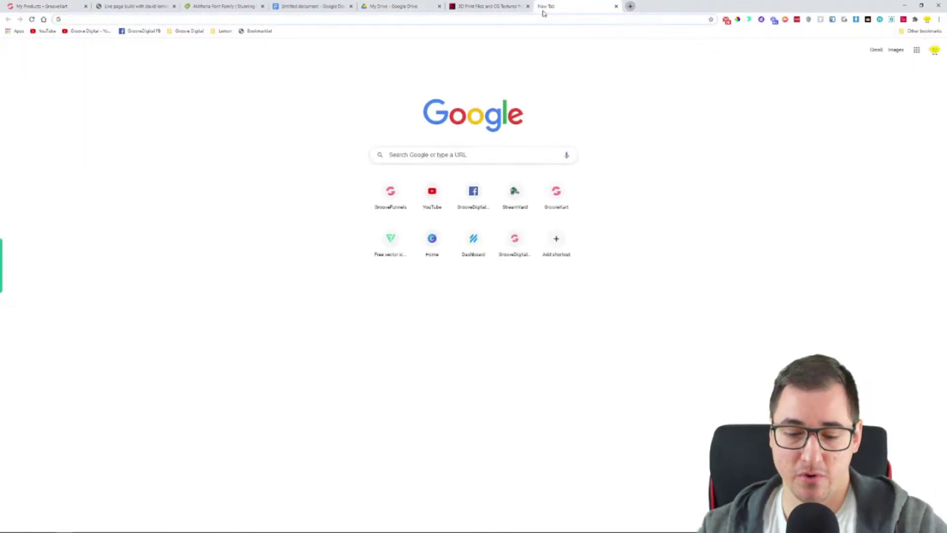
type("course mockups")
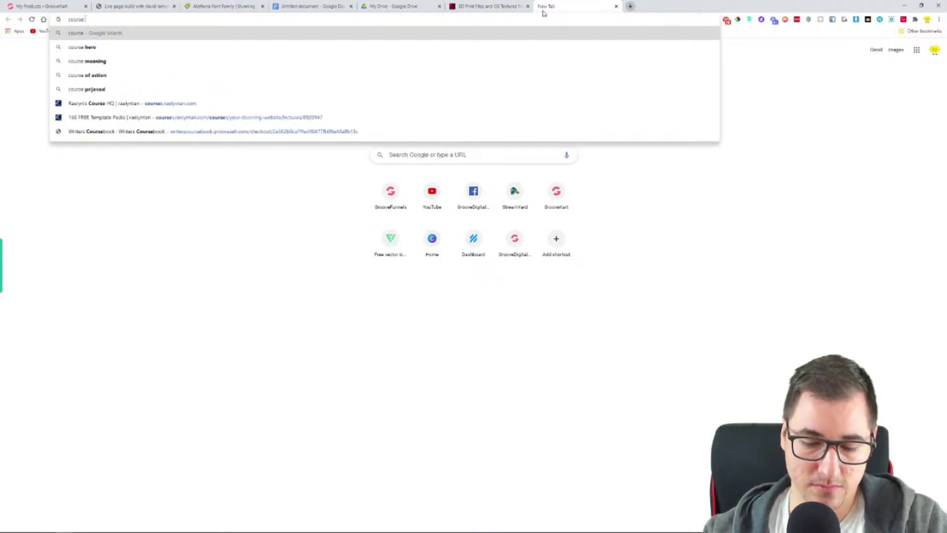
key("Return")
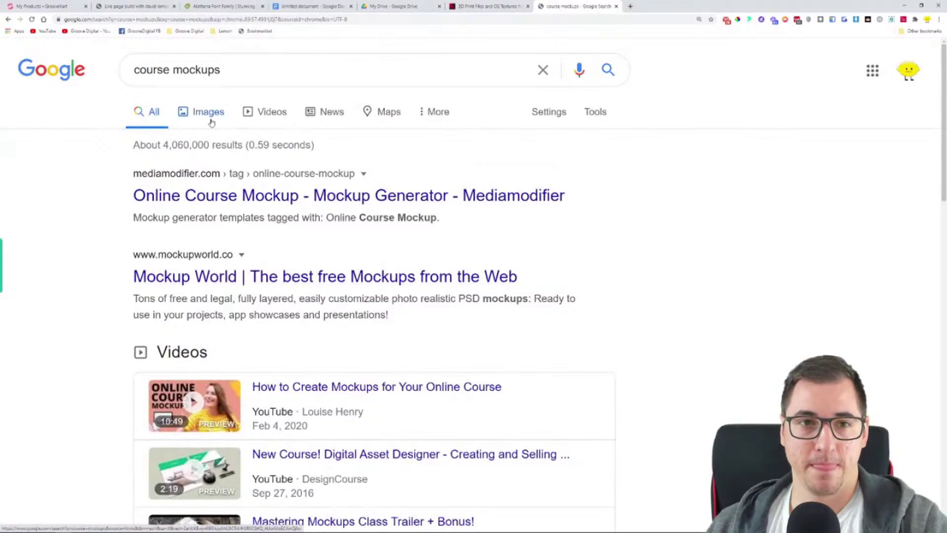
Switch to image results and preview the coveractionspremium.com Online Course Mockup larger
left_click(210, 120)
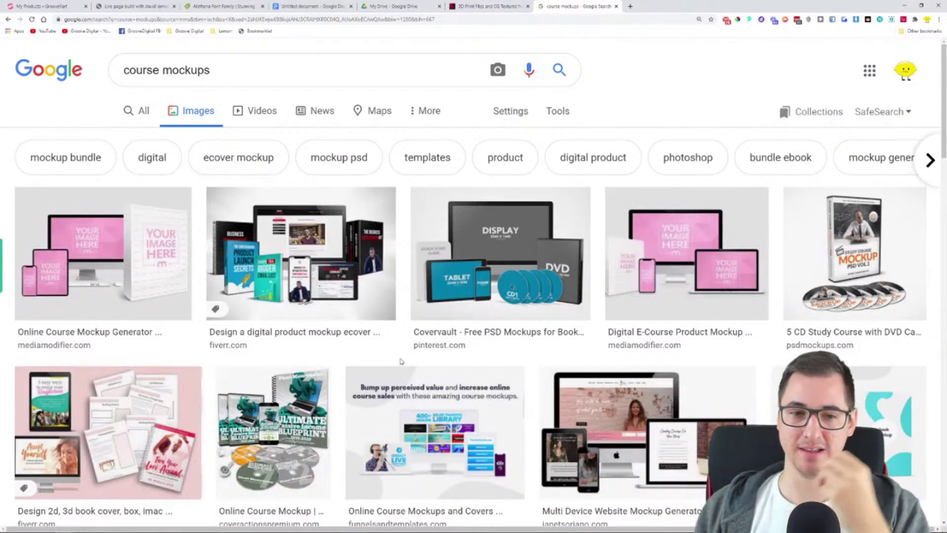
scroll(276, 345, "down", 1)
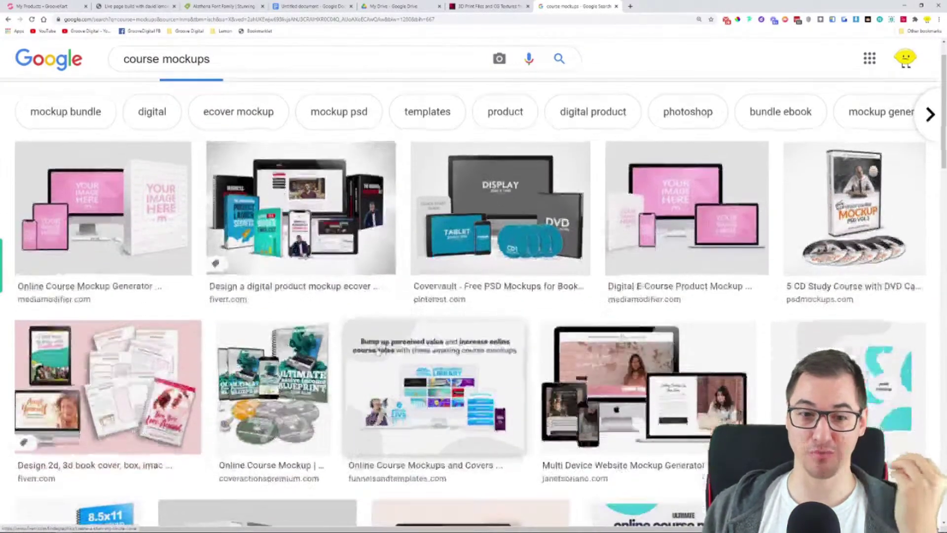
left_click(268, 380)
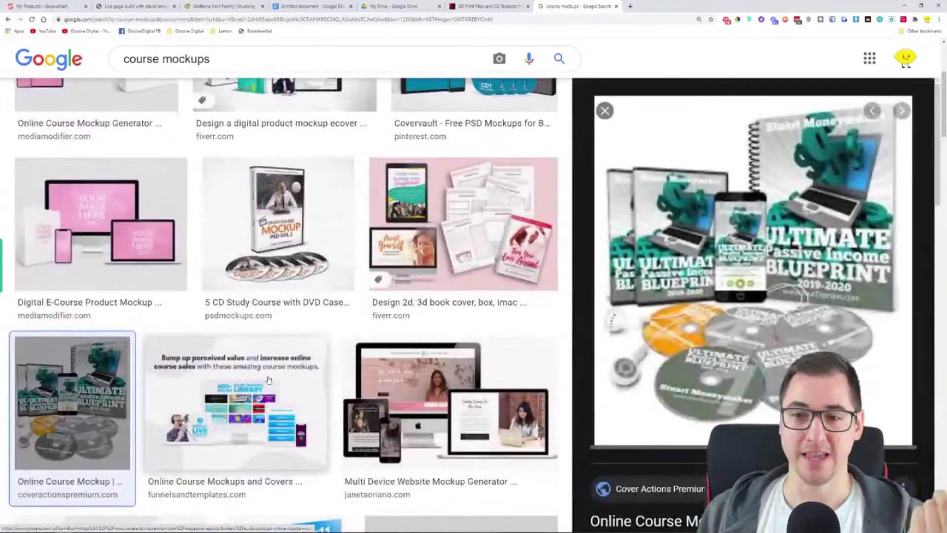
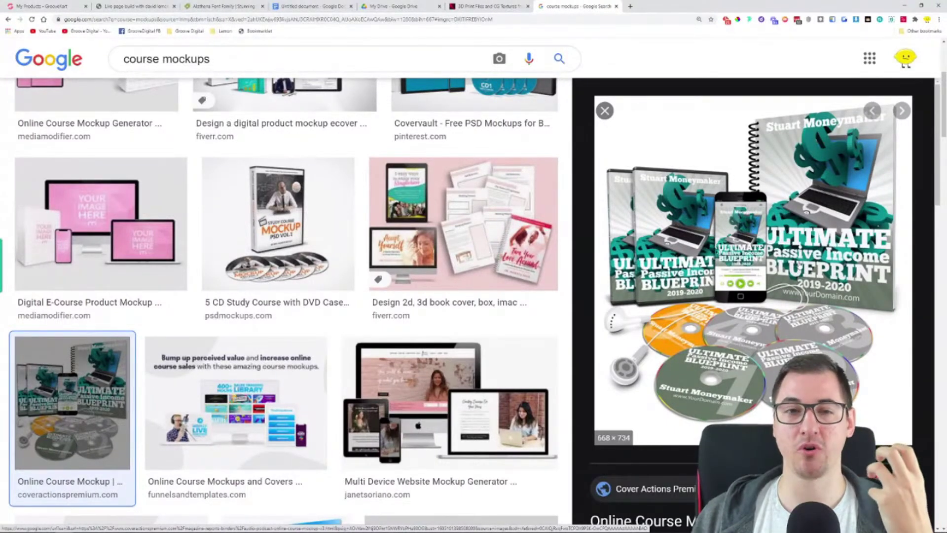
Scroll through the course mockups image results and close the enlarged preview
scroll(489, 273, "down", 6)
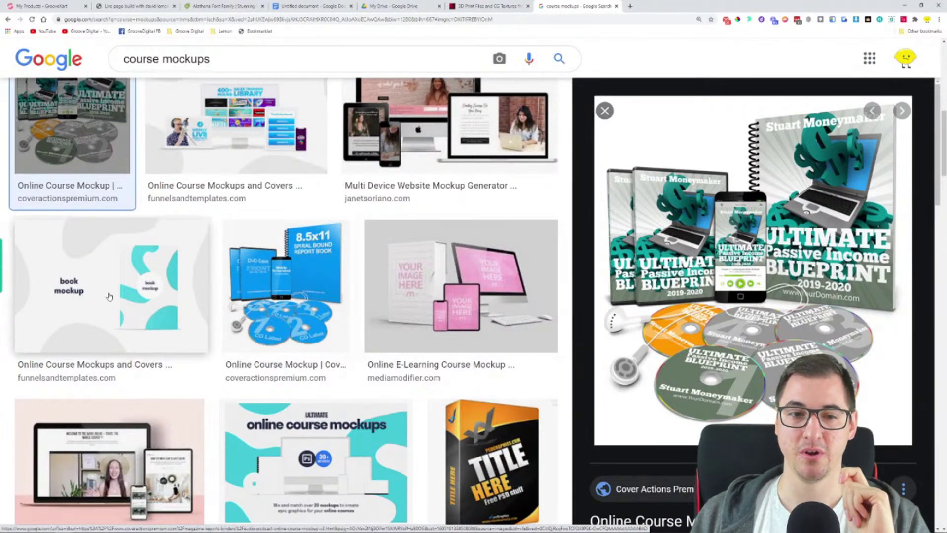
scroll(462, 268, "down", 3)
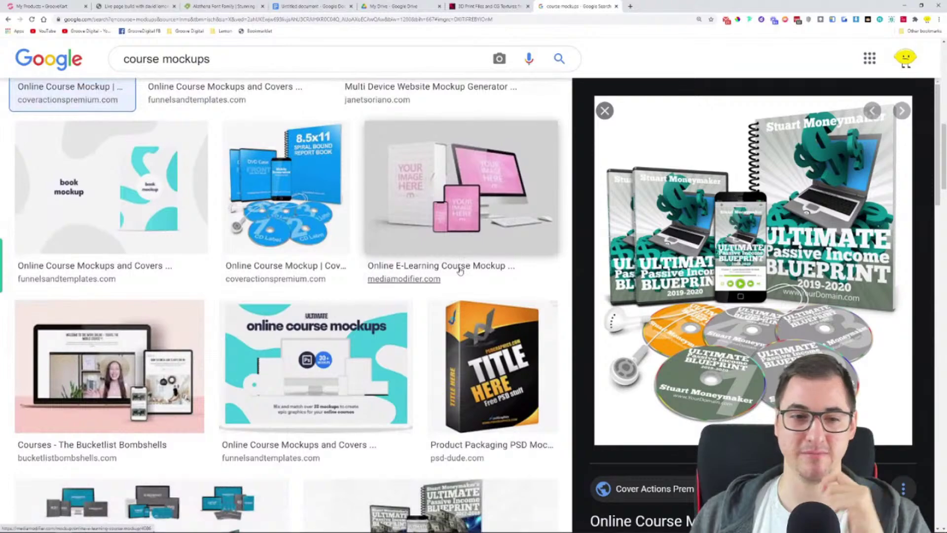
scroll(458, 270, "down", 1)
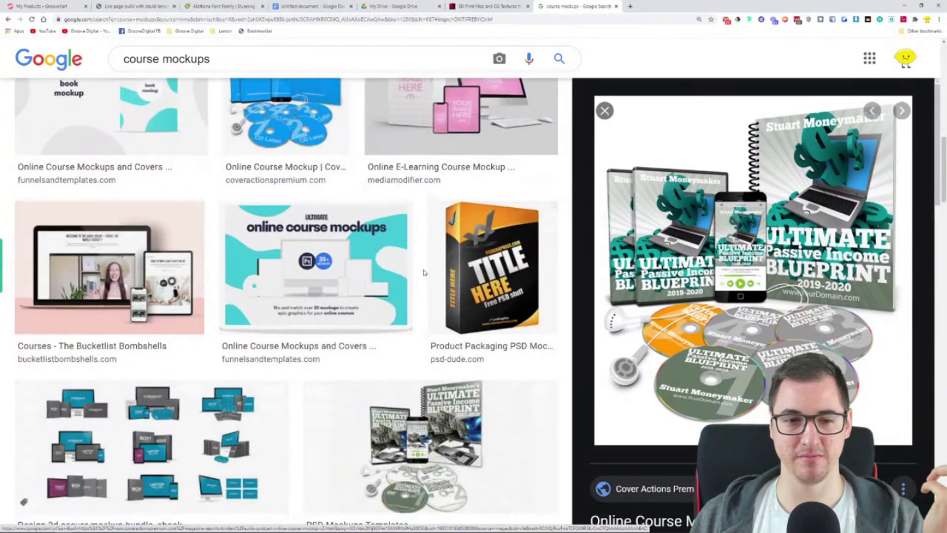
scroll(288, 294, "down", 3)
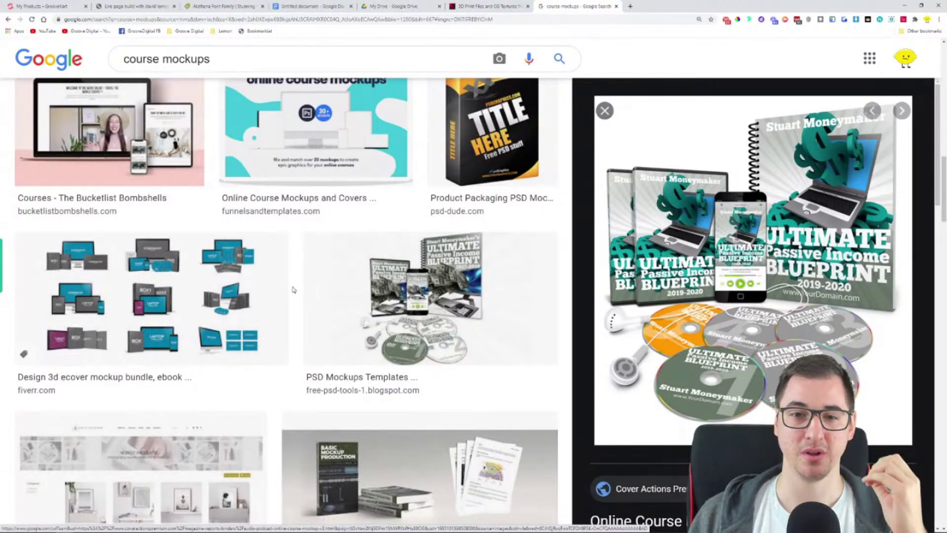
scroll(293, 290, "up", 10)
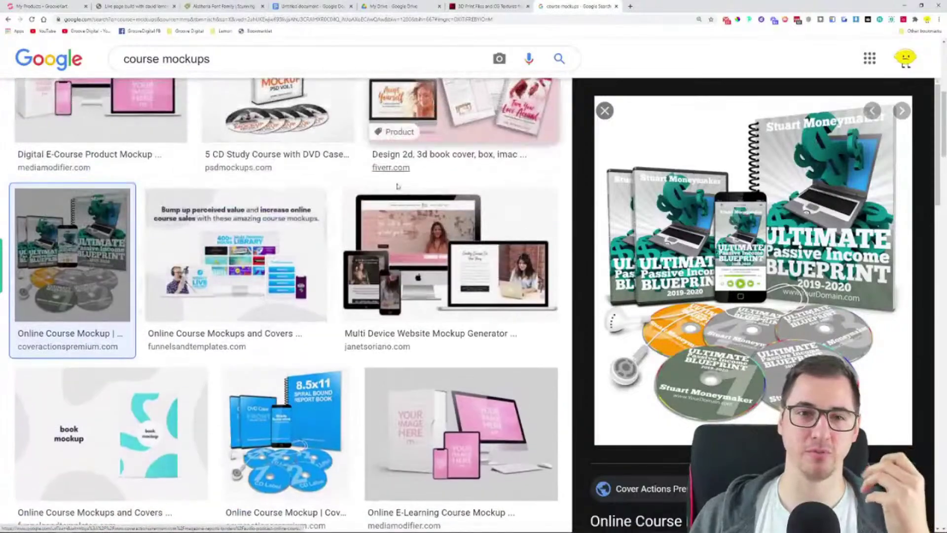
left_click(605, 110)
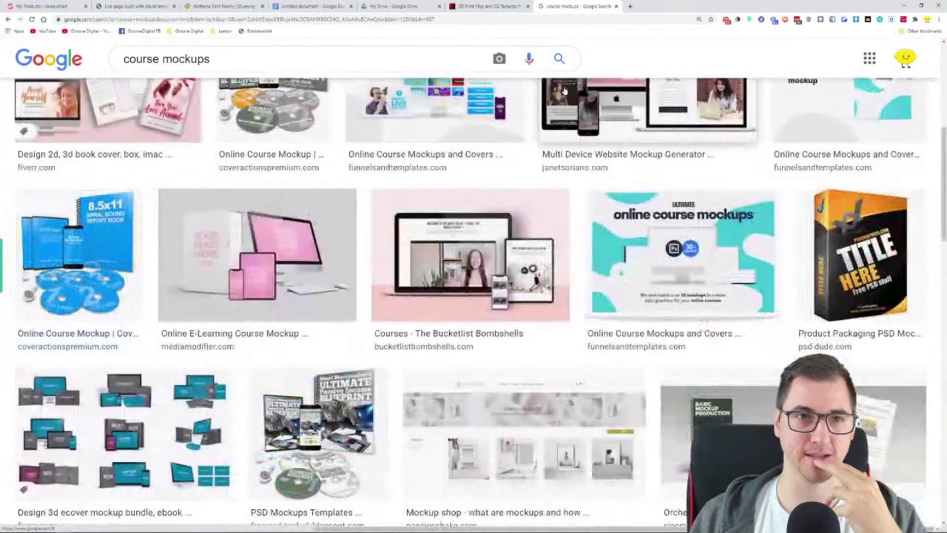
Preview the 8.5x11 spiral-bound report book mockup and bring up its image options
left_click(25, 5)
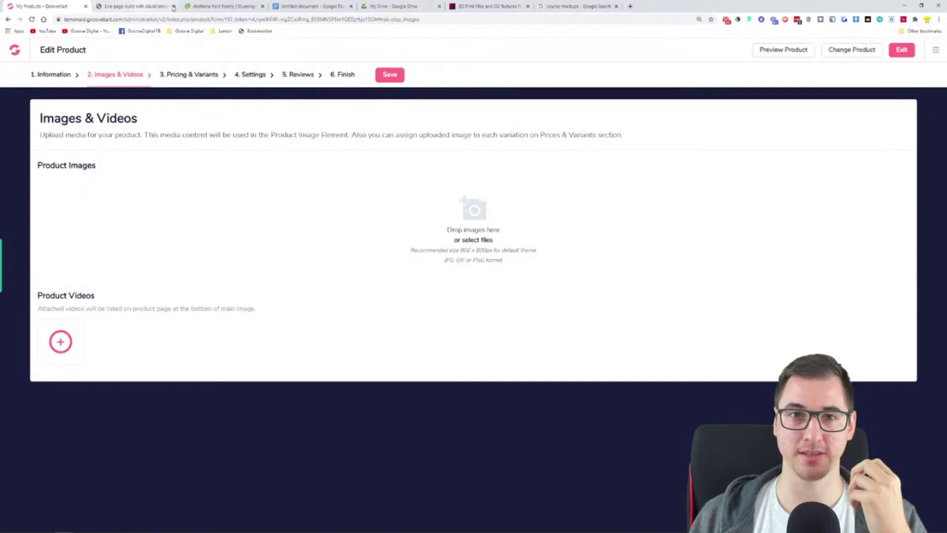
left_click(577, 6)
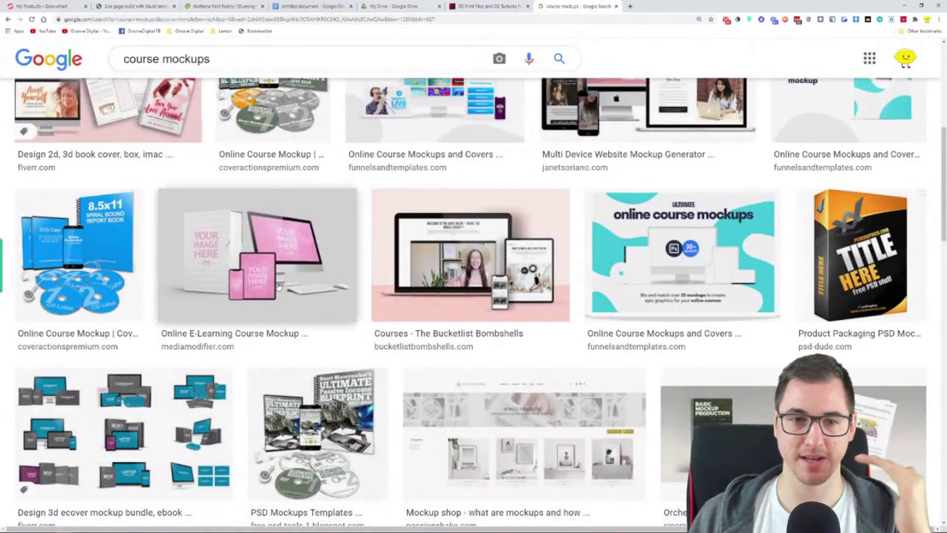
left_click(79, 253)
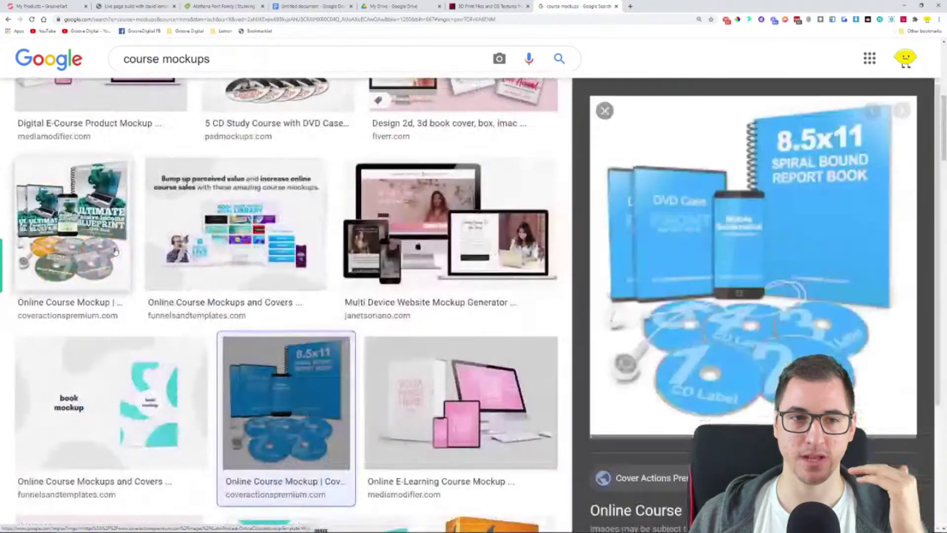
right_click(733, 196)
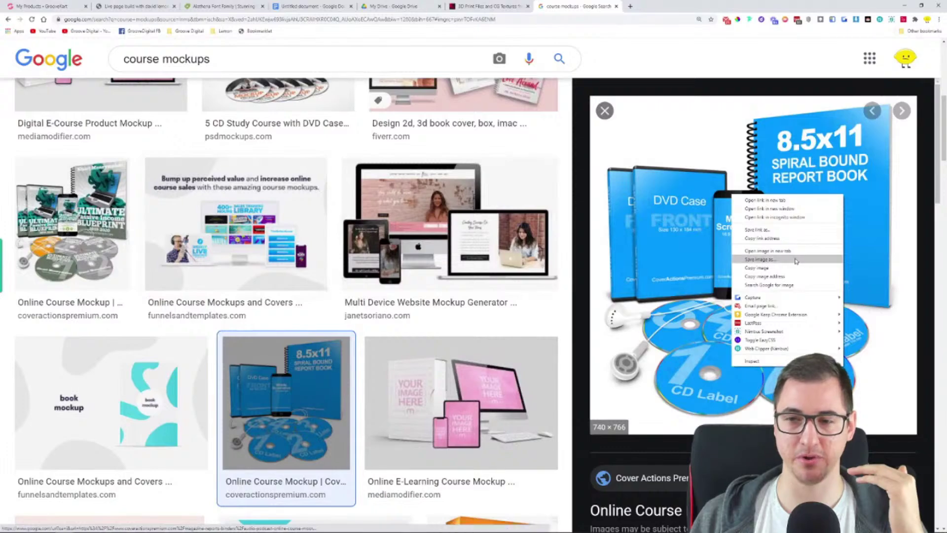
Save the spiral-bound mockup and upload download (1).jpg as the product image
left_click(760, 259)
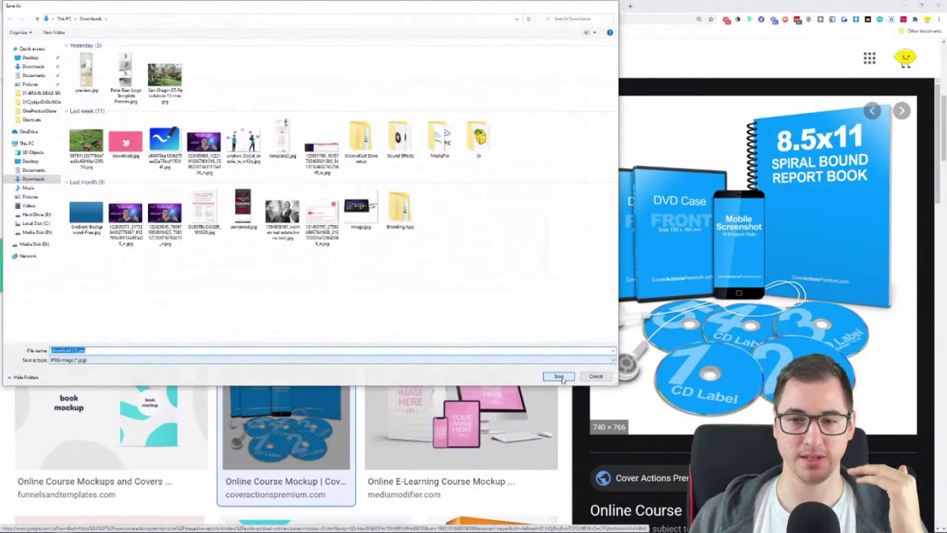
left_click(557, 376)
left_click(43, 6)
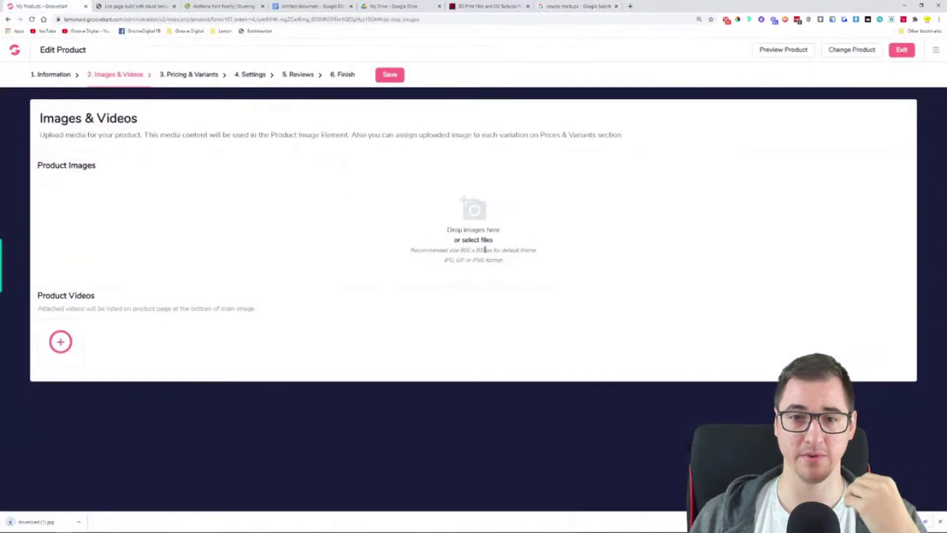
left_click(474, 240)
double_click(86, 71)
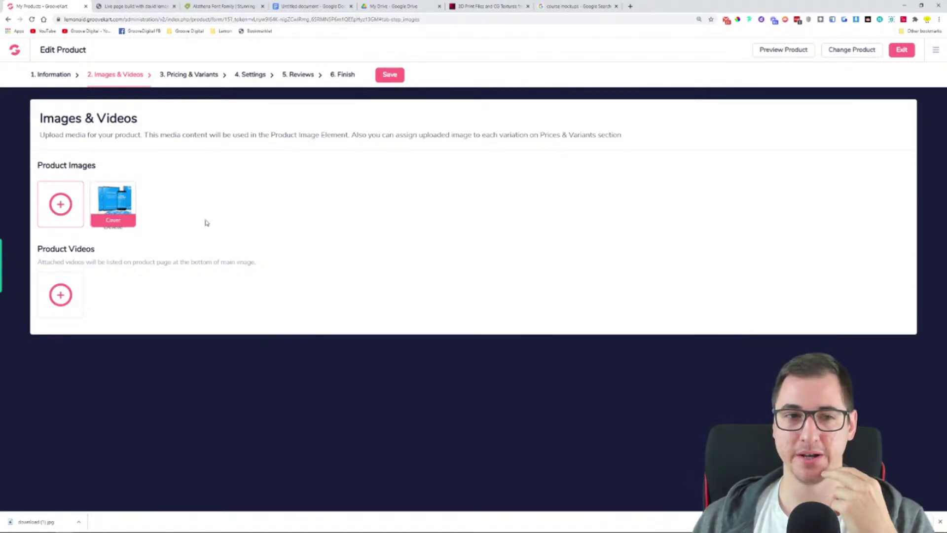
key("ctrl+plus")
key("ctrl+plus")
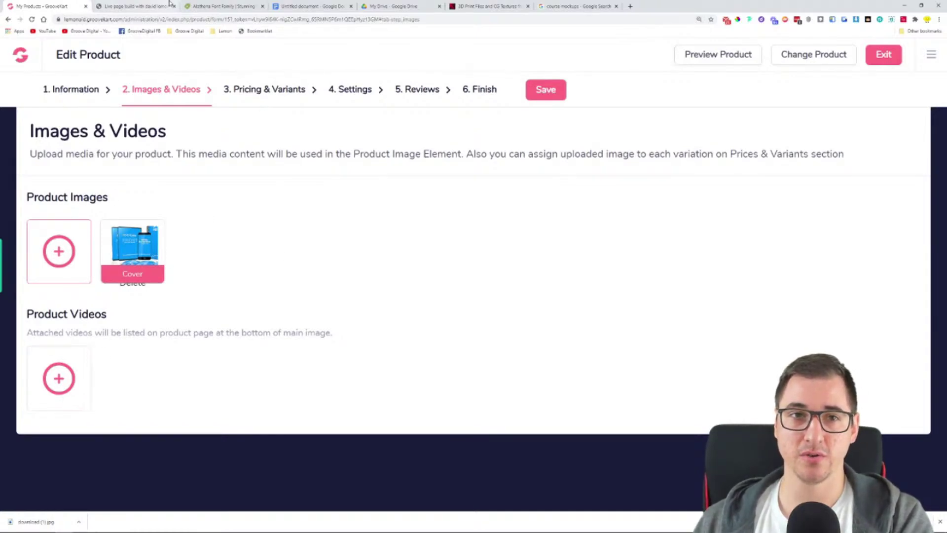
left_click(222, 6)
Browse the Alathena Font Family preview gallery, then return to the Creative Market homepage
scroll(319, 122, "down", 6)
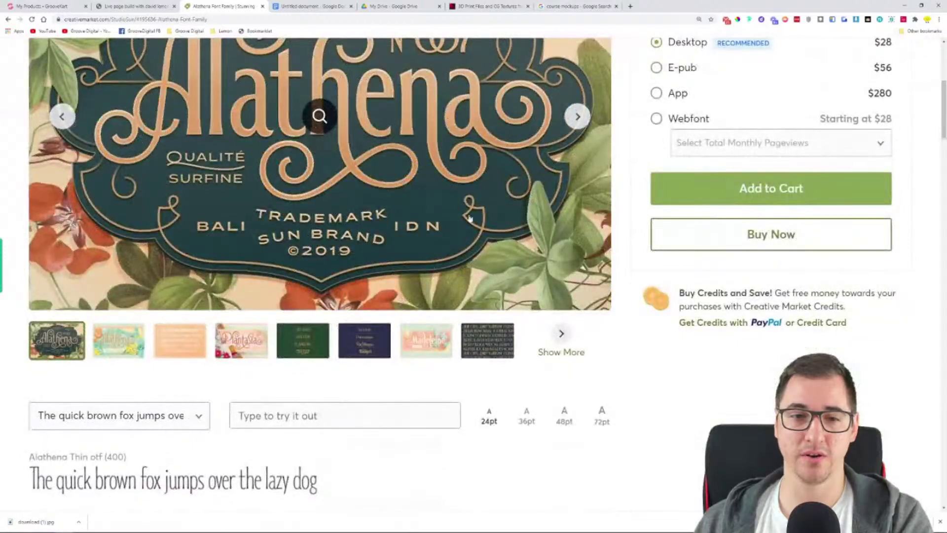
left_click(551, 333)
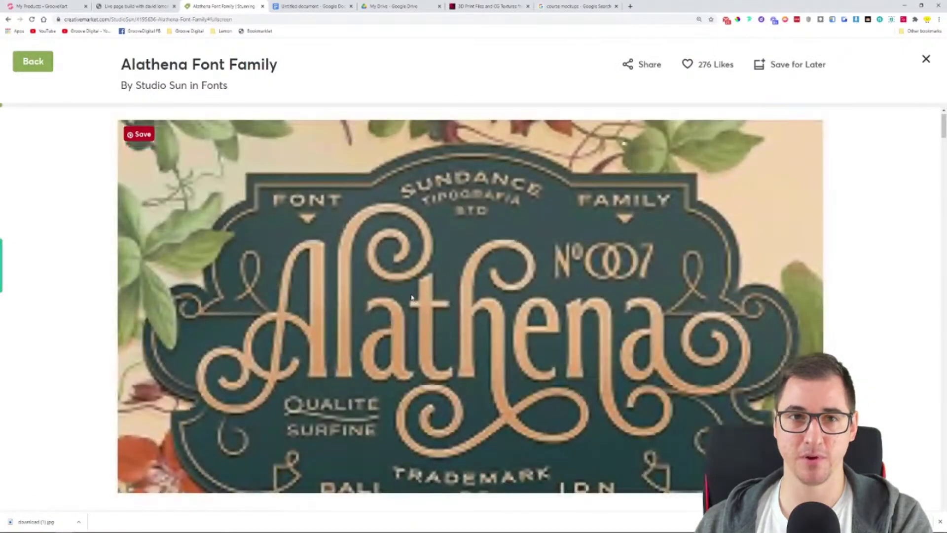
scroll(413, 298, "down", 15)
scroll(190, 145, "up", 1)
scroll(72, 193, "down", 1)
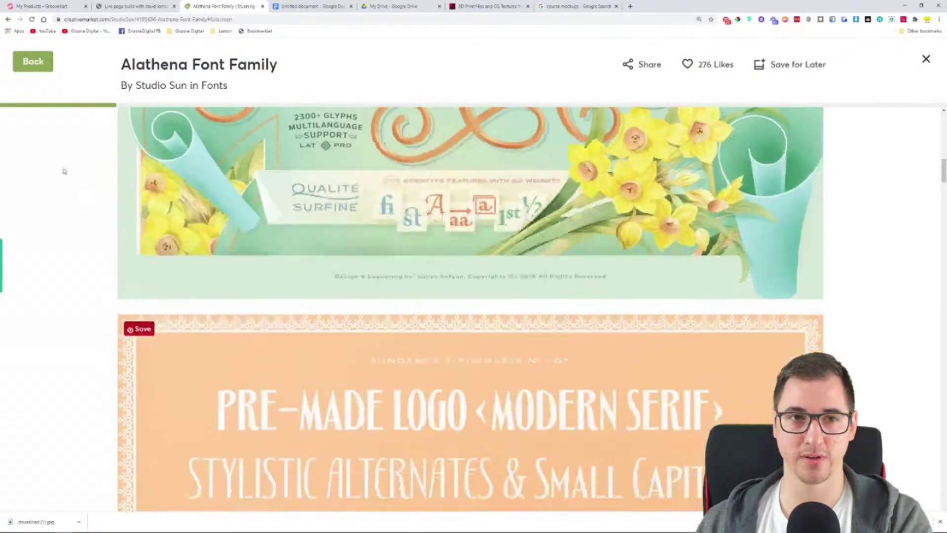
left_click(8, 20)
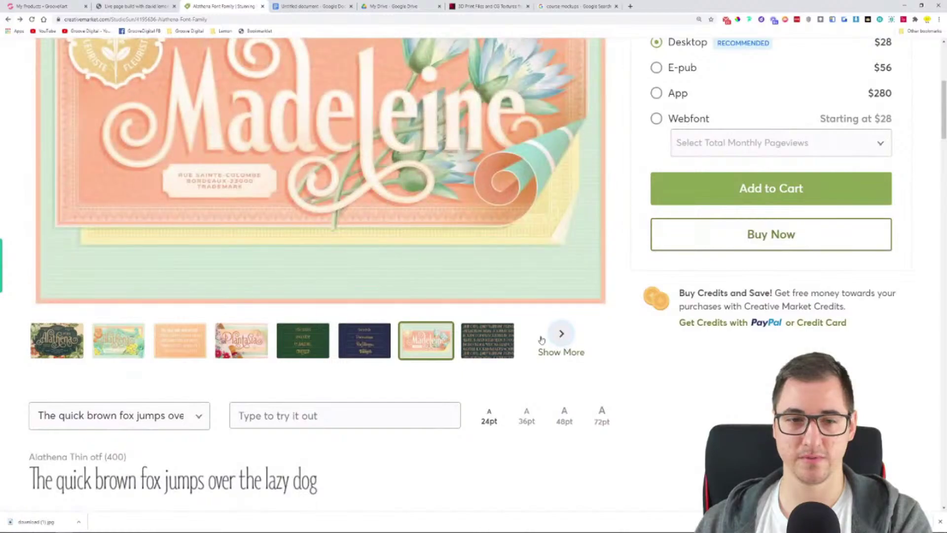
scroll(398, 392, "down", 1)
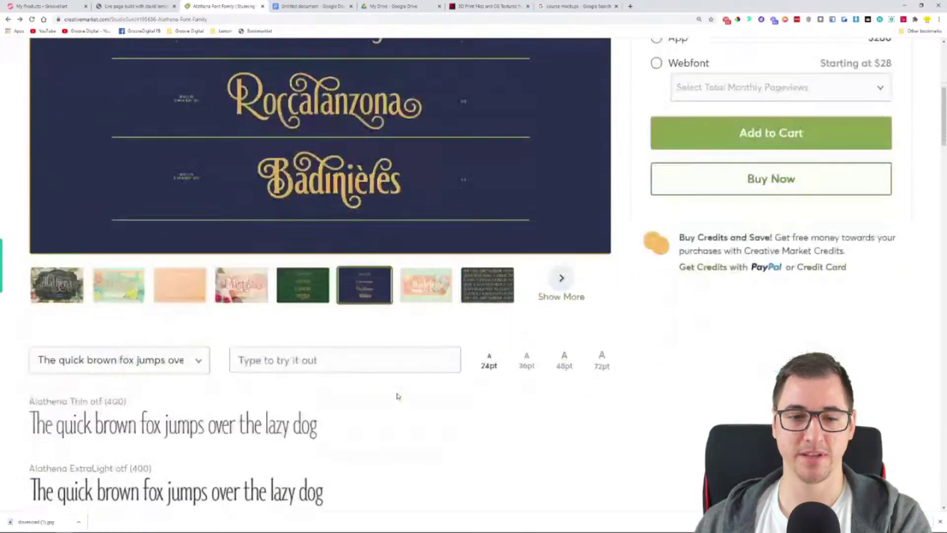
scroll(396, 395, "up", 7)
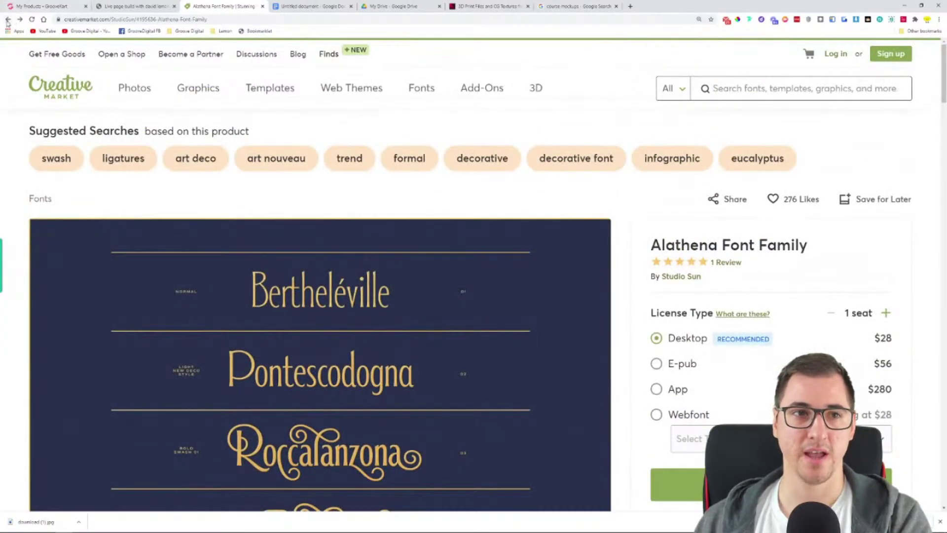
left_click(8, 19)
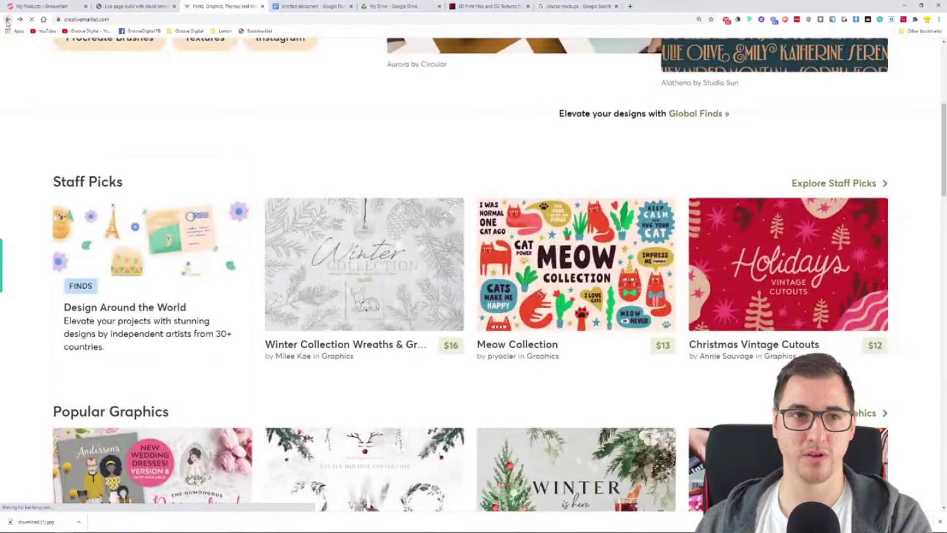
left_click(8, 20)
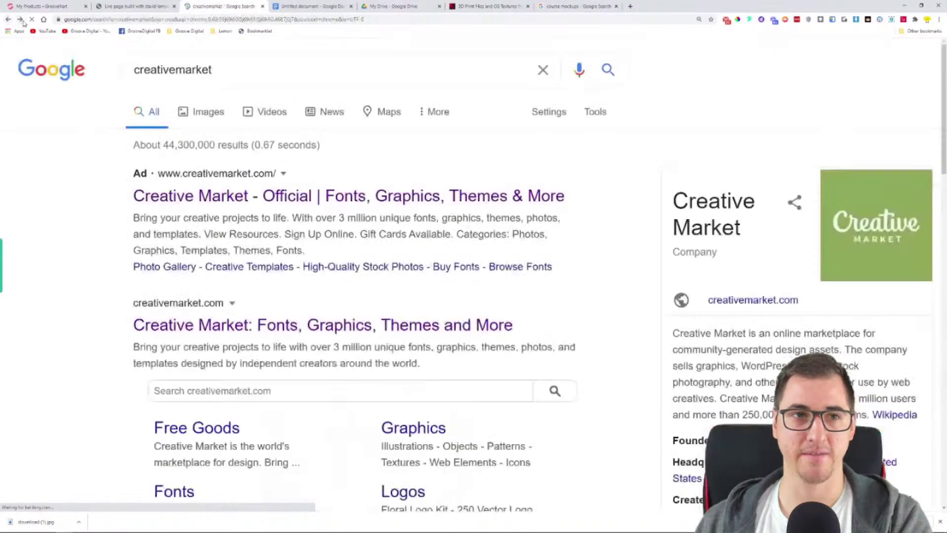
left_click(20, 19)
Open the Personalised Portrait Creator product and view its previews full-screen
scroll(153, 190, "down", 5)
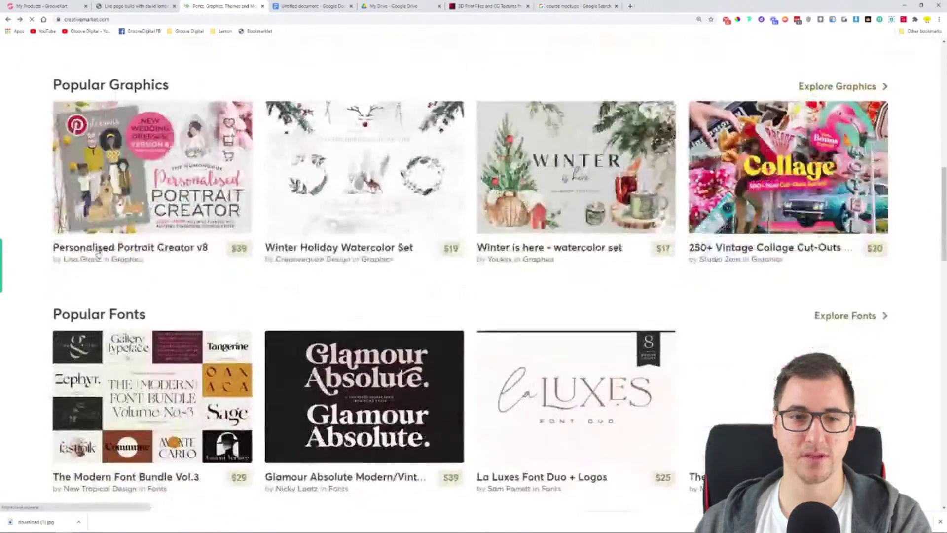
left_click(153, 188)
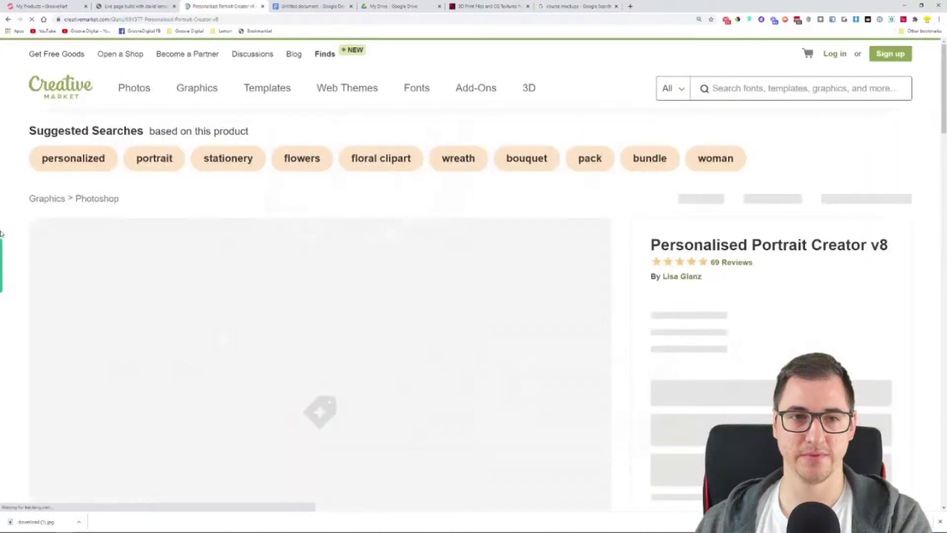
scroll(2, 228, "down", 6)
left_click(126, 296)
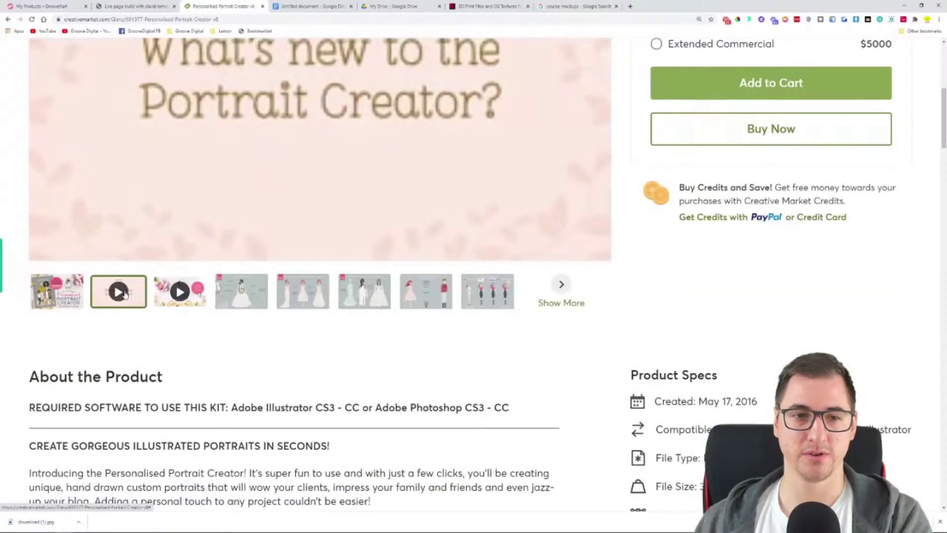
scroll(199, 376, "up", 4)
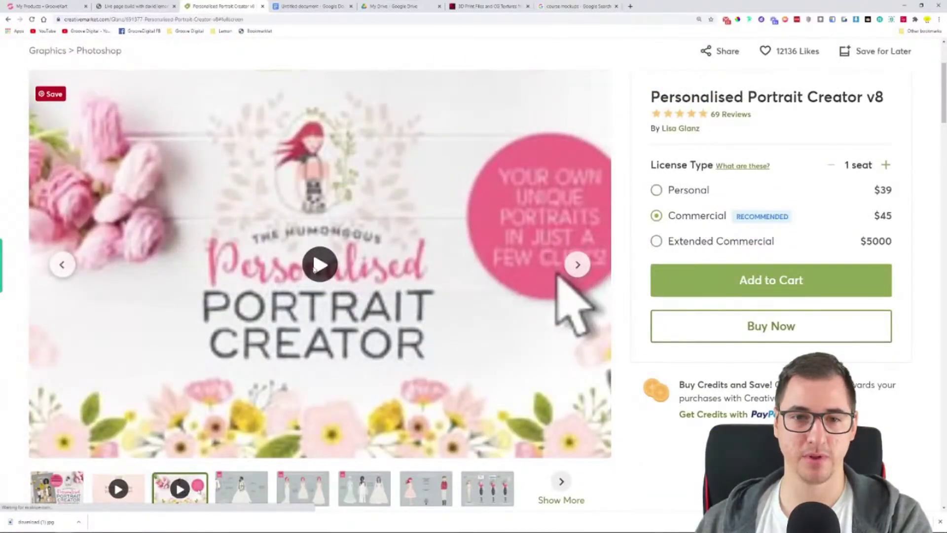
left_click(313, 269)
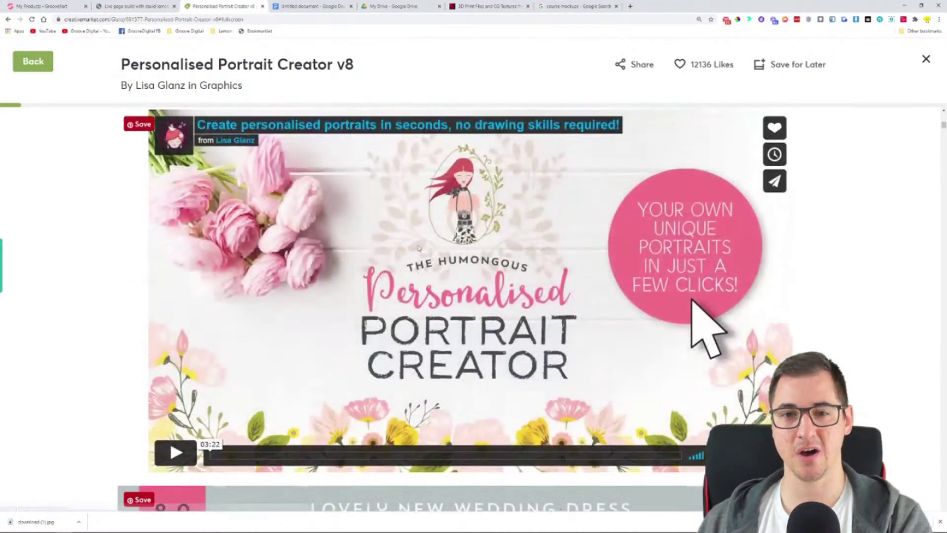
Play the Portrait Creator preview video, skipping ahead to the layered portrait demo
left_click(176, 453)
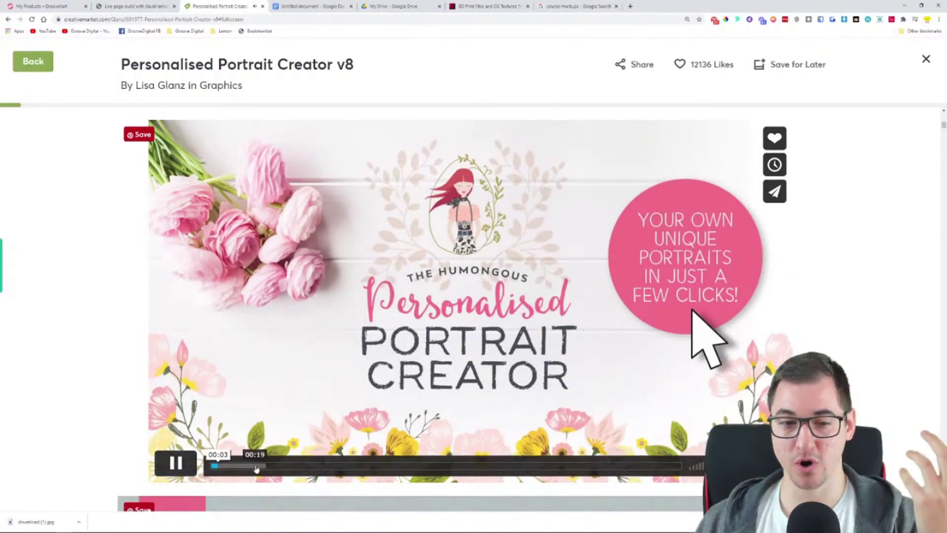
left_click(254, 466)
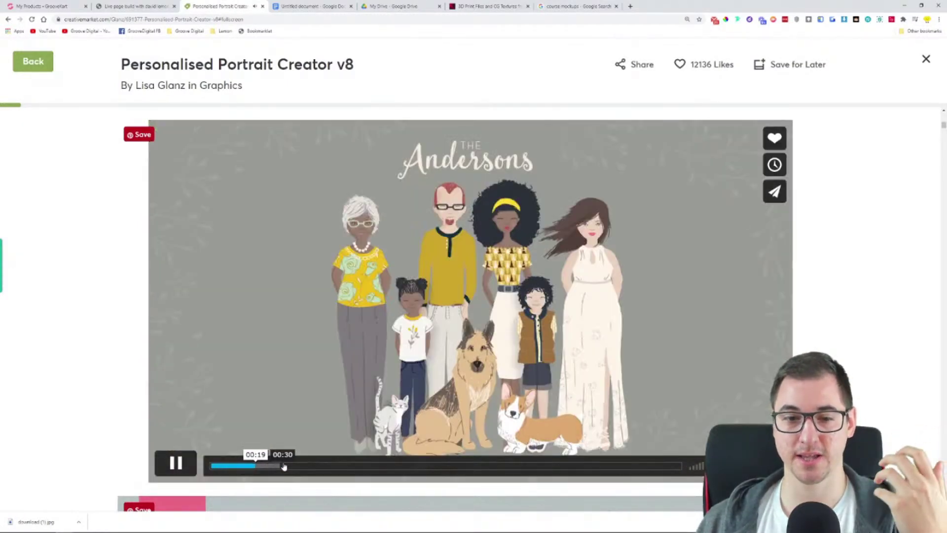
left_click(284, 467)
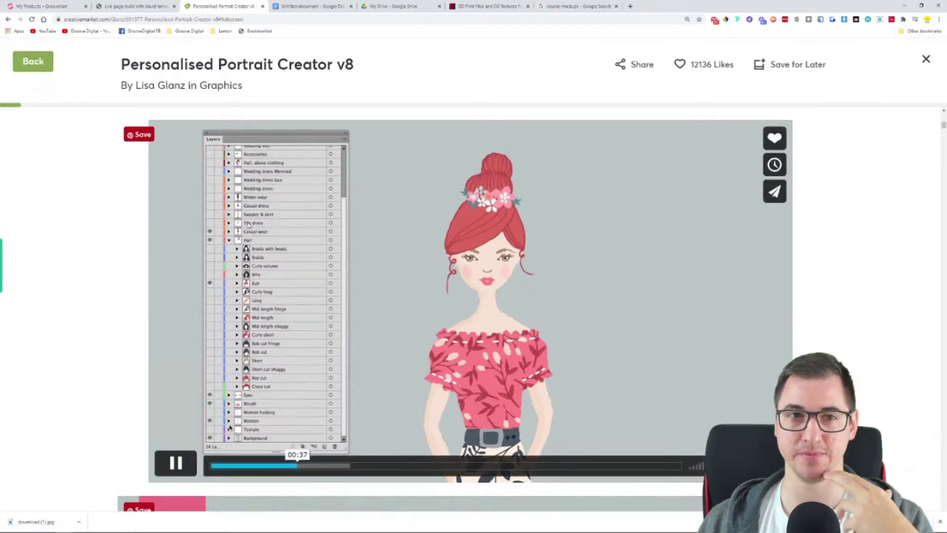
left_click(38, 6)
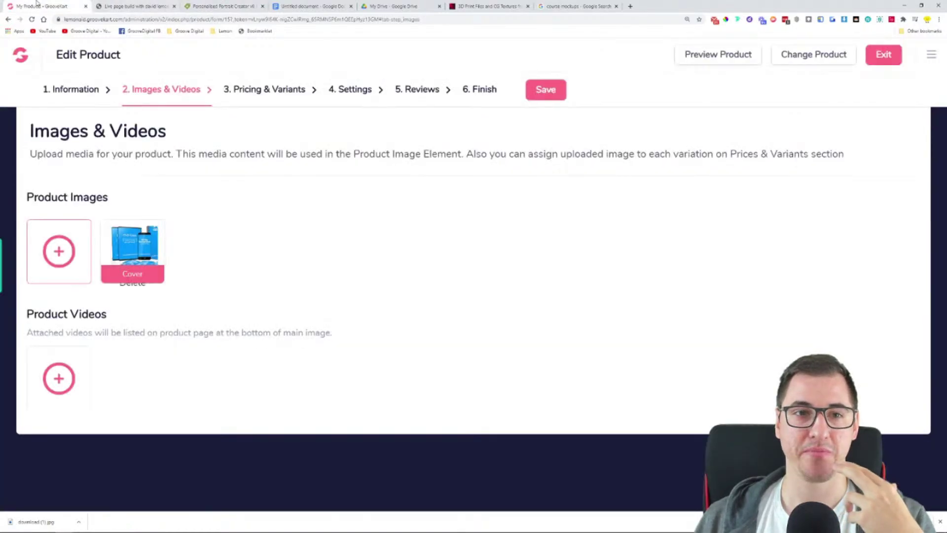
left_click(60, 378)
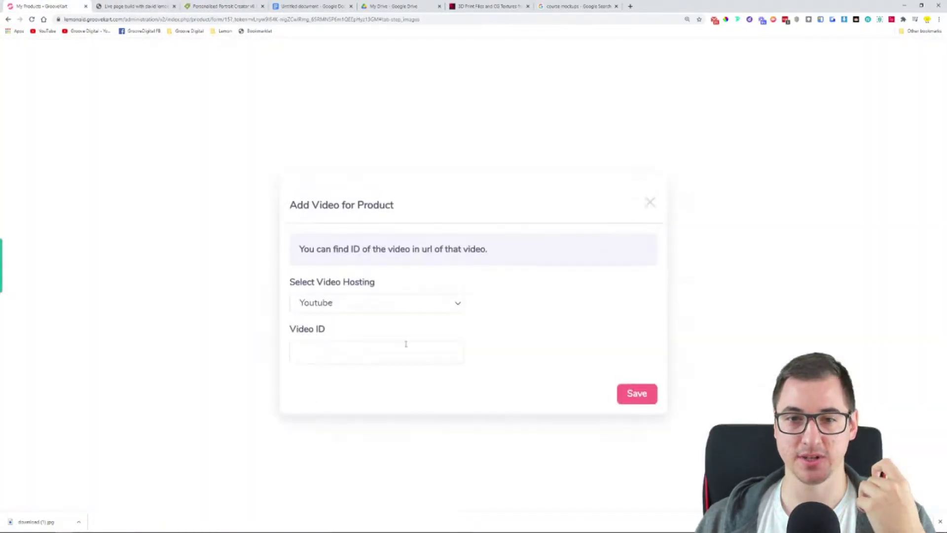
left_click(350, 303)
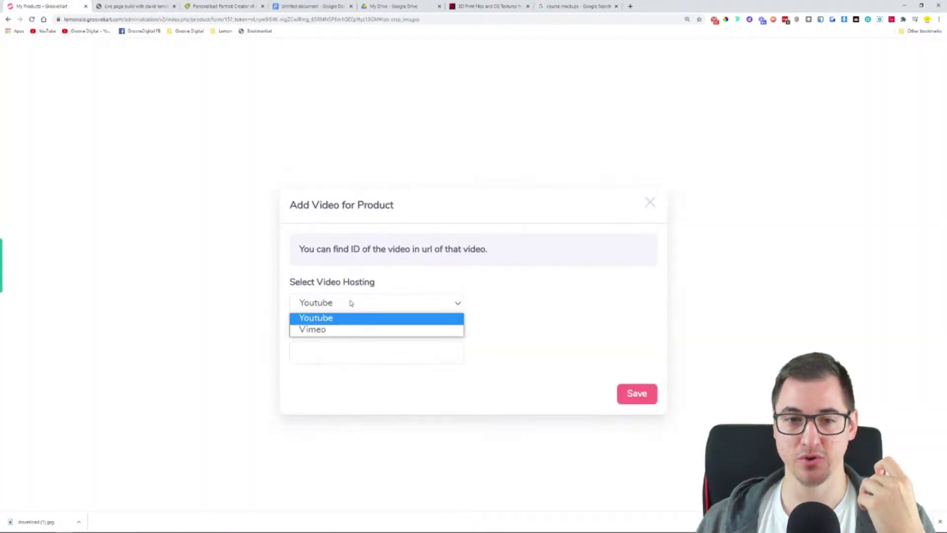
left_click(511, 290)
left_click(337, 304)
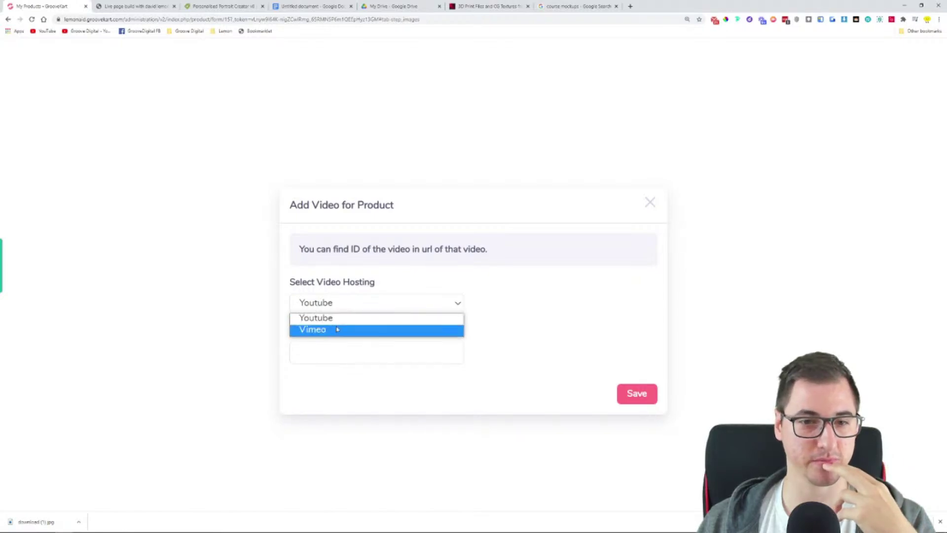
left_click(530, 303)
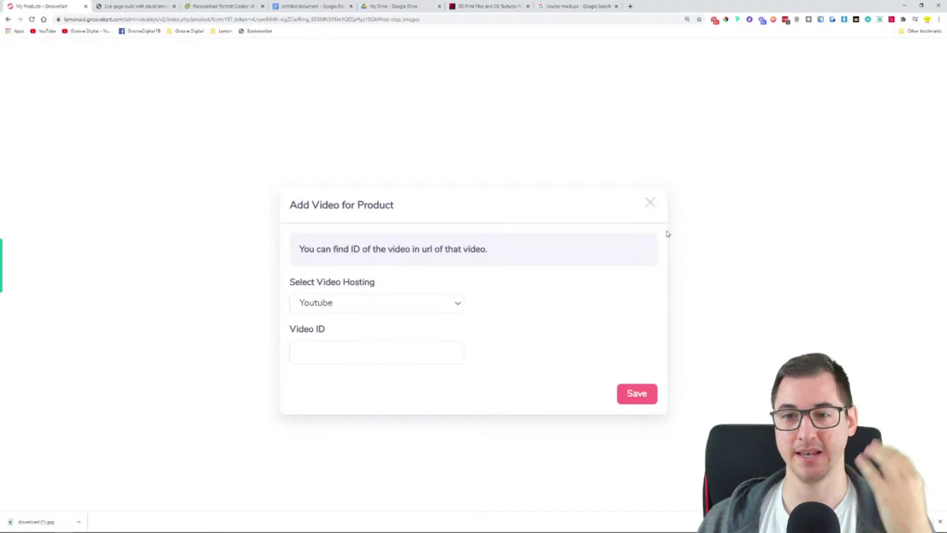
left_click(650, 202)
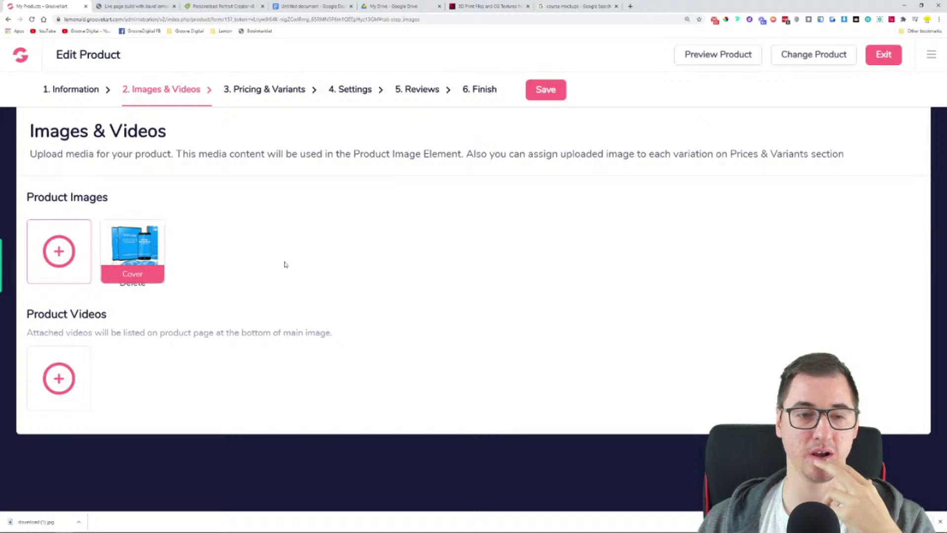
left_click(222, 6)
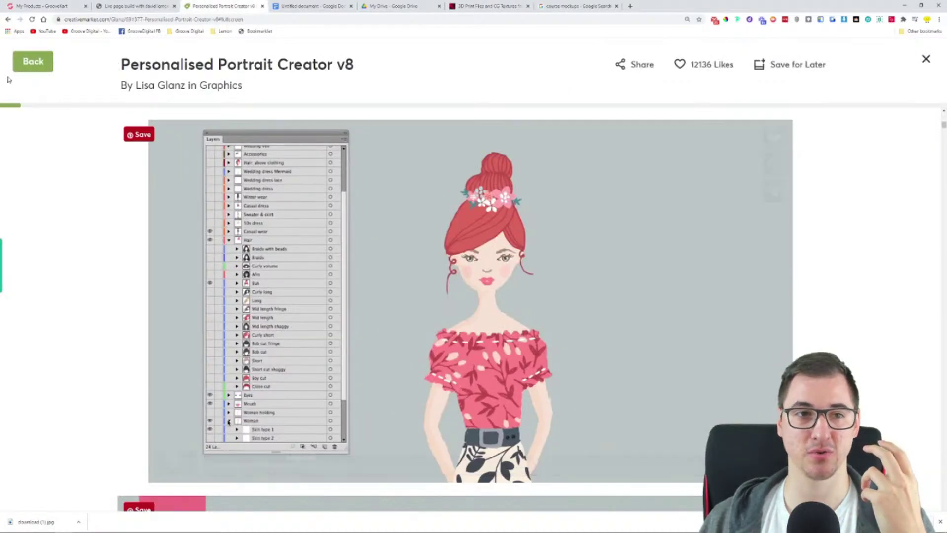
left_click(32, 61)
scroll(103, 125, "down", 3)
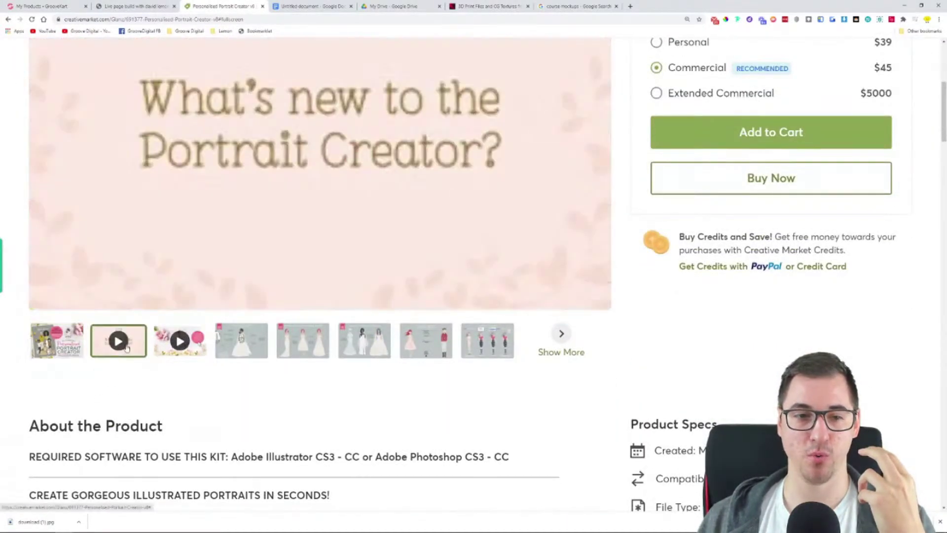
scroll(246, 345, "up", 5)
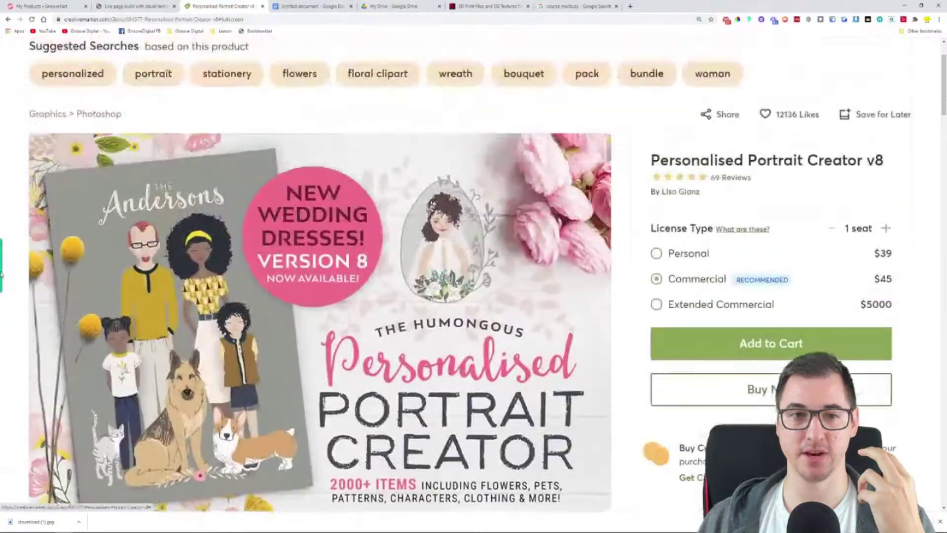
left_click(46, 5)
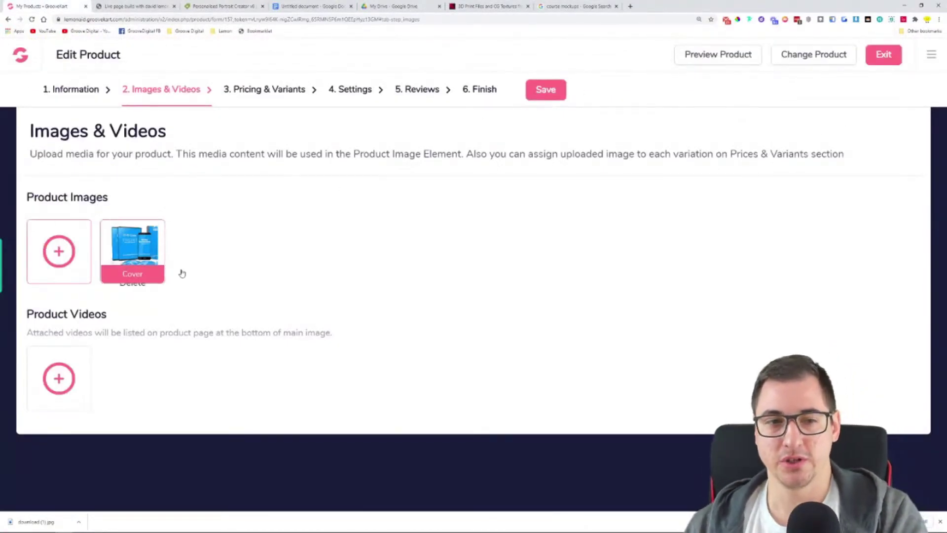
Save the product's images and videos and dismiss the finished download notice
left_click(556, 96)
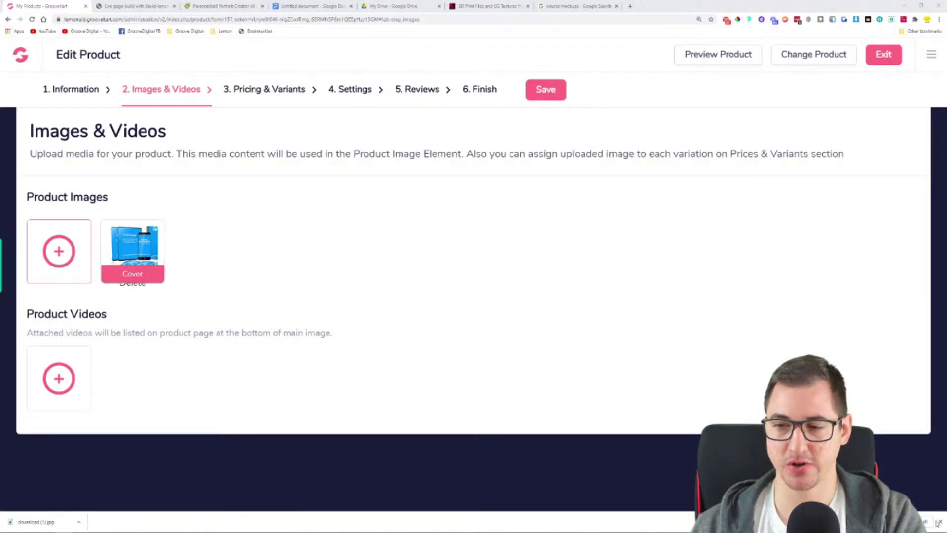
left_click(940, 521)
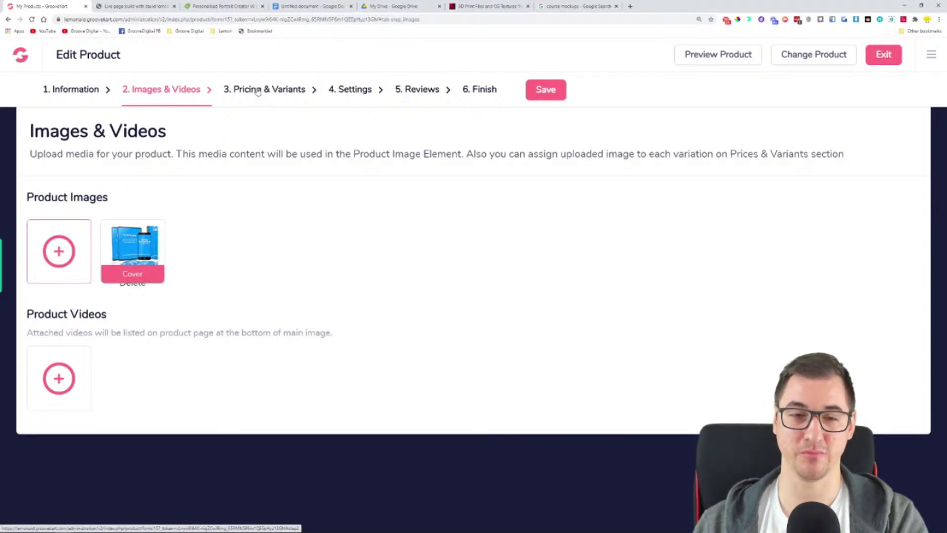
left_click(253, 93)
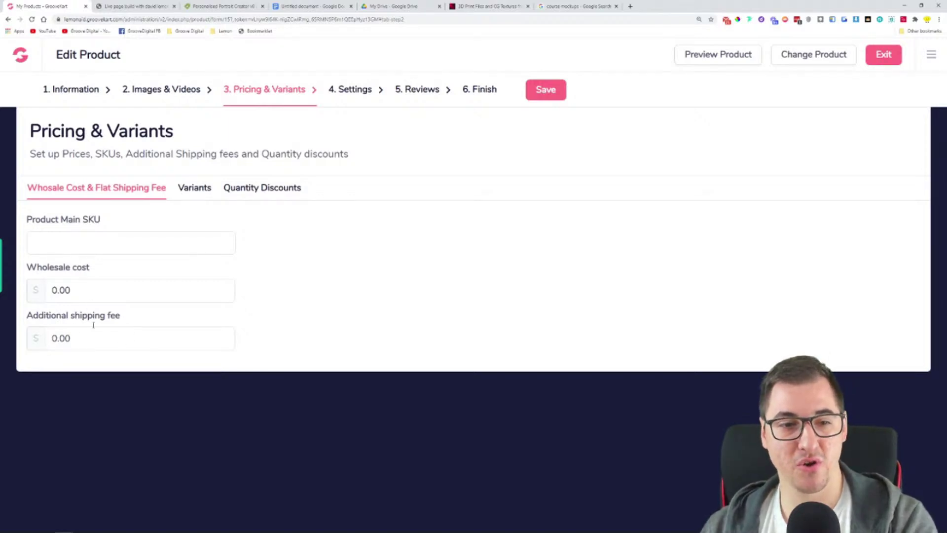
Set the product price to 5.00 and name the first variant type 'Licence'
left_click(196, 189)
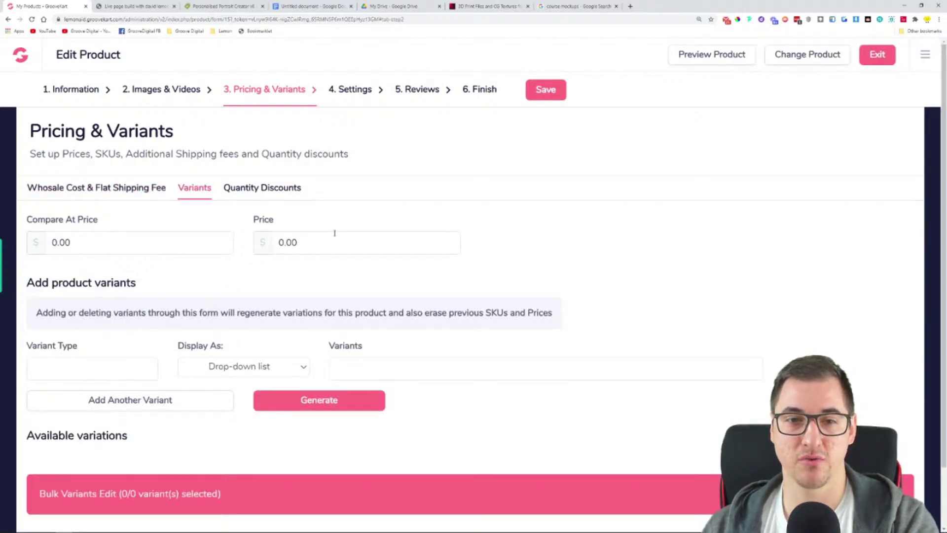
left_click(331, 247)
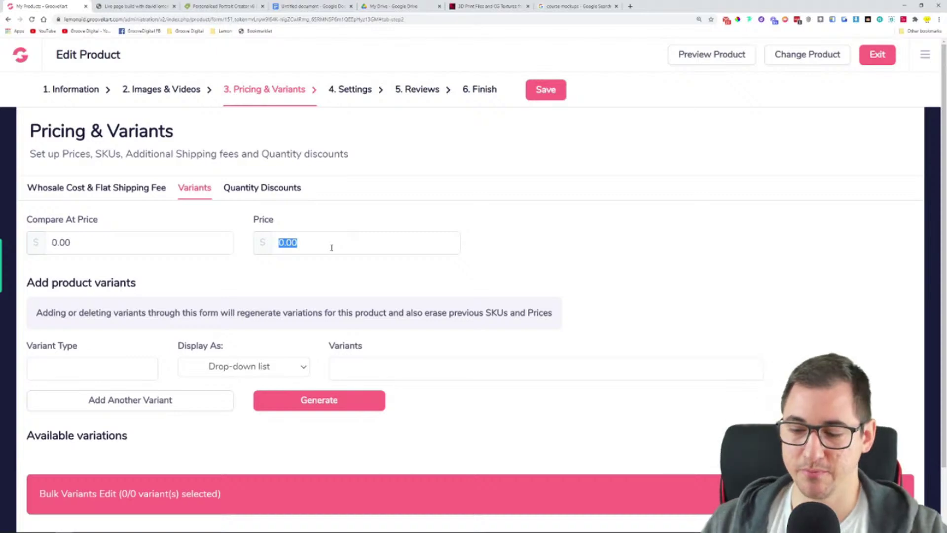
type("5.00")
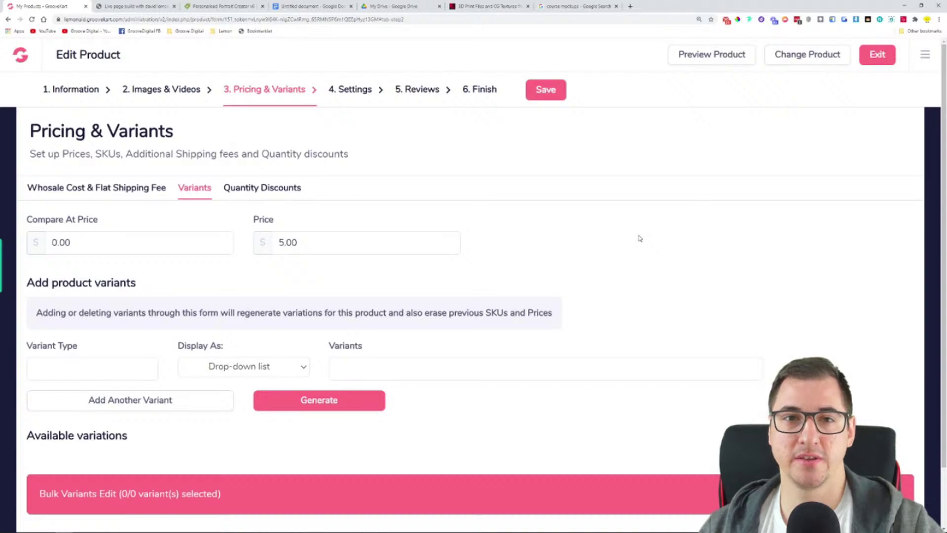
left_click(222, 6)
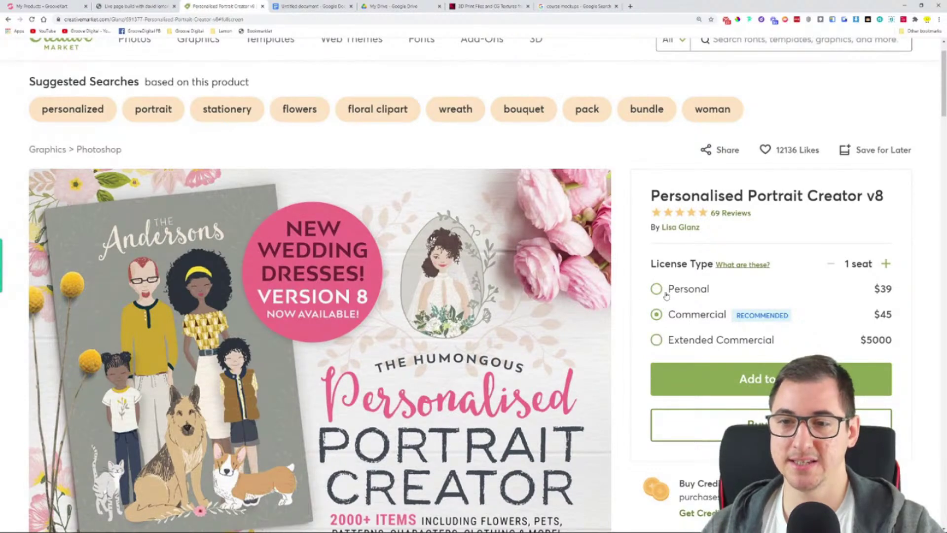
left_click(46, 4)
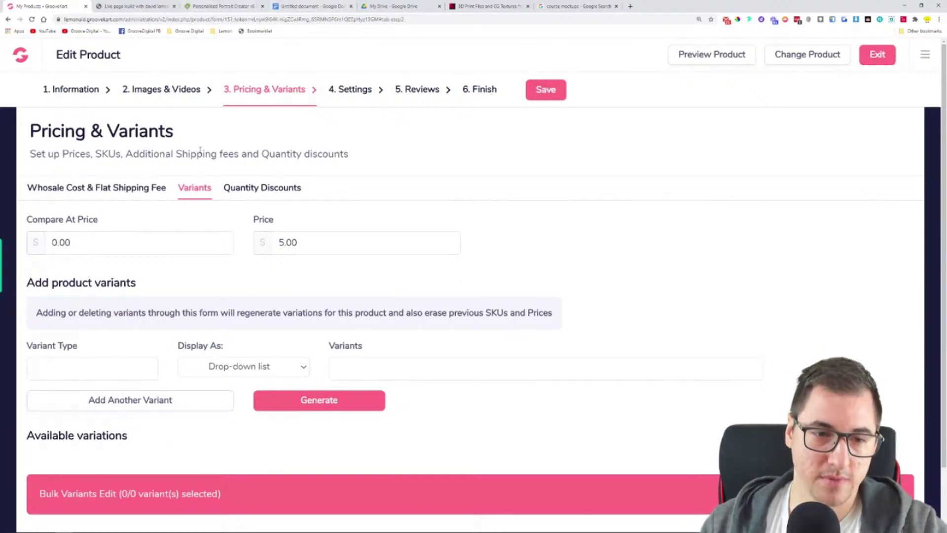
type("Li")
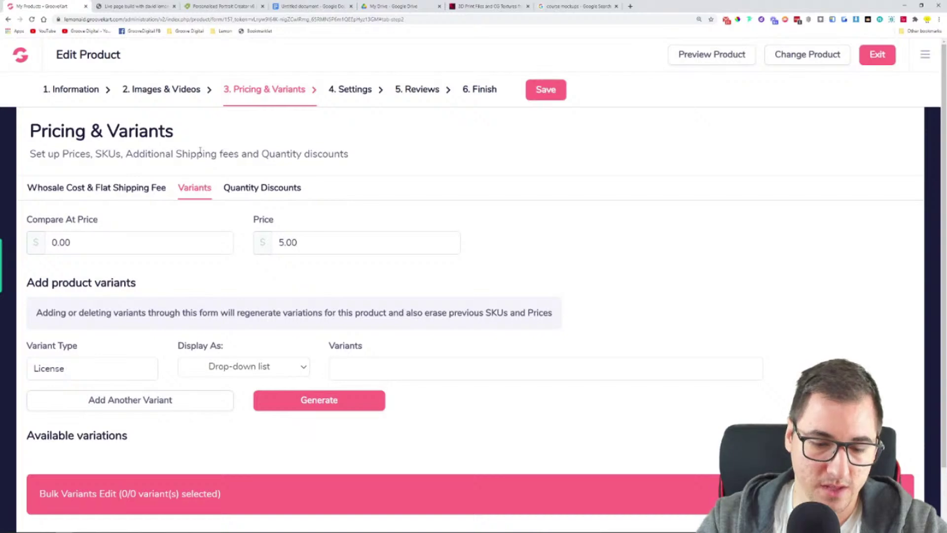
type("cence")
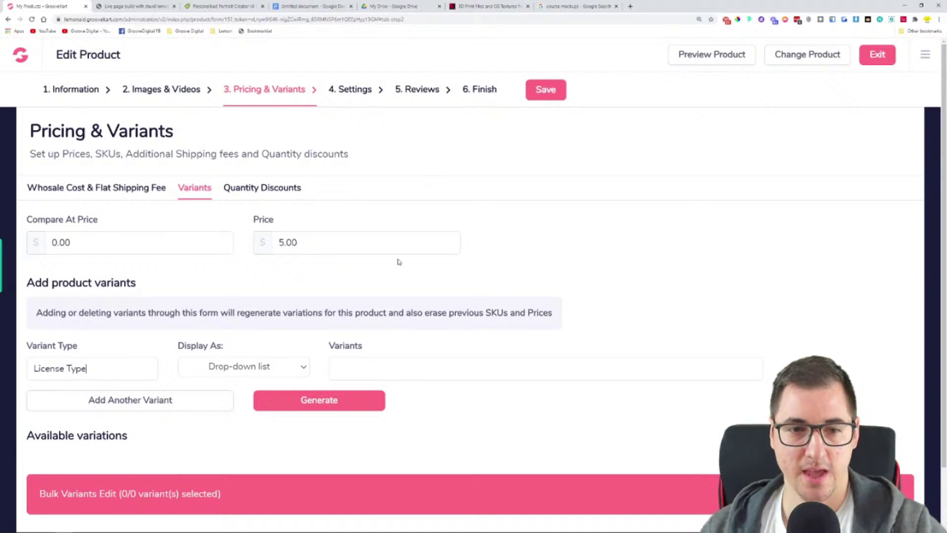
Display the License Type variant as Radio buttons
left_click(252, 369)
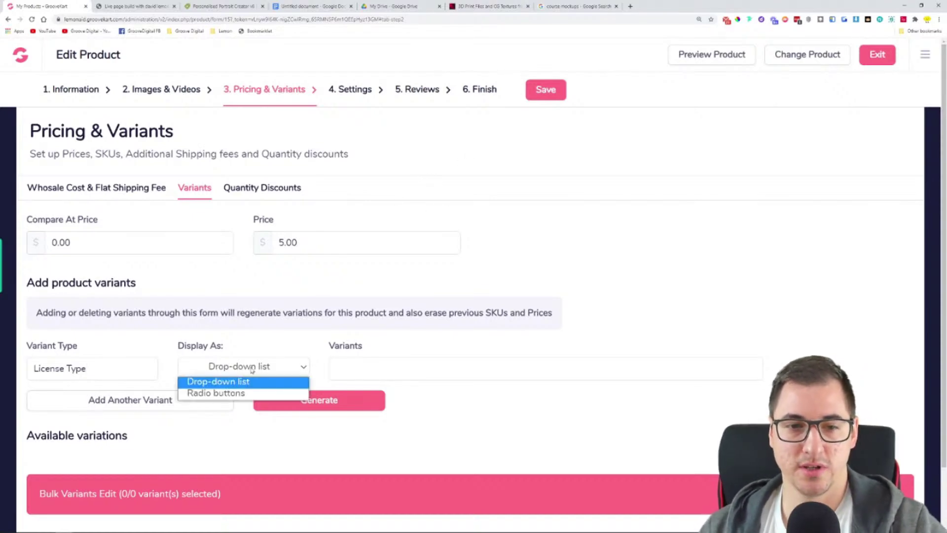
left_click(251, 395)
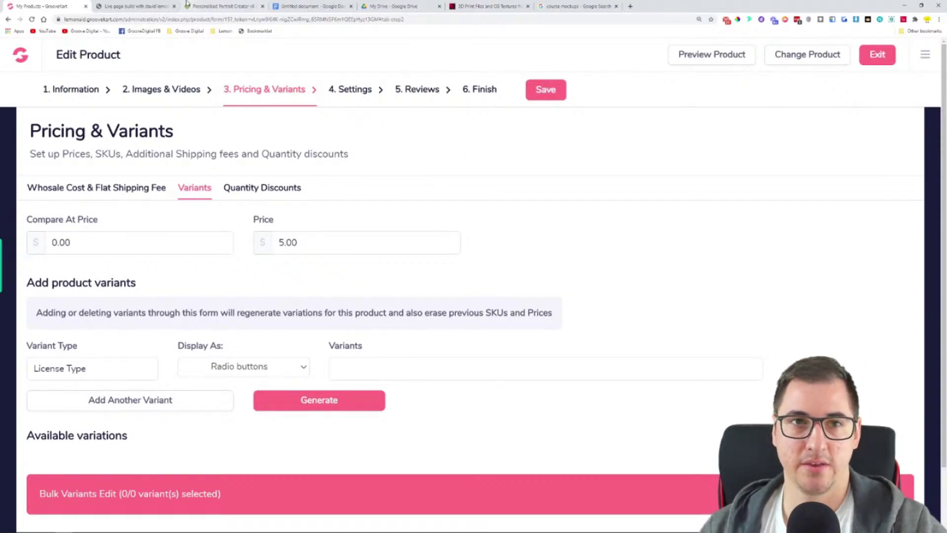
left_click(186, 5)
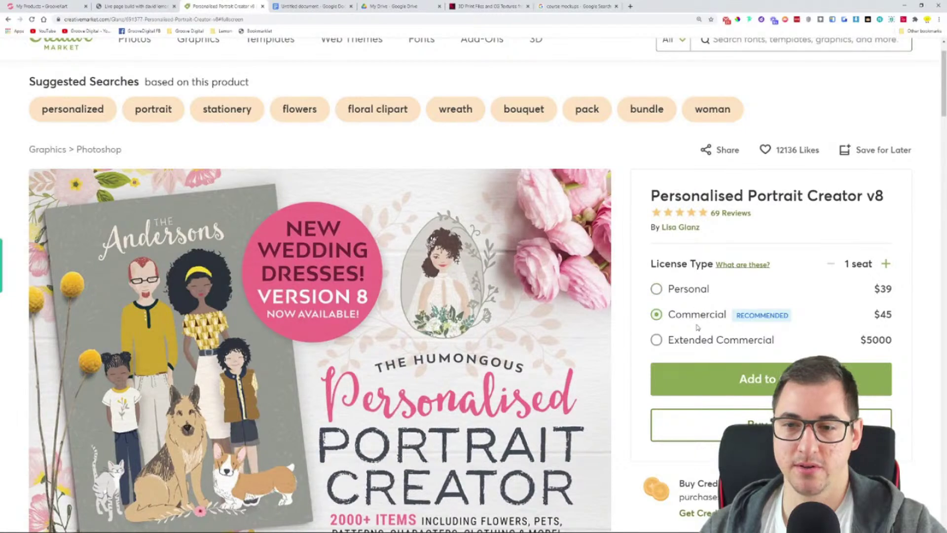
left_click(128, 4)
left_click(55, 5)
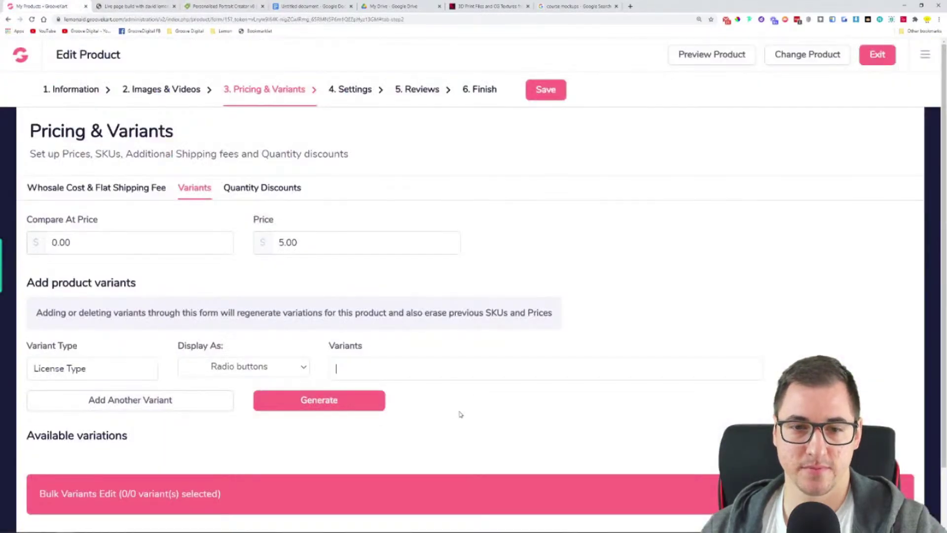
Add Personal, Commercial and Extended as variant options and generate the variations
left_click(424, 364)
type("Perso")
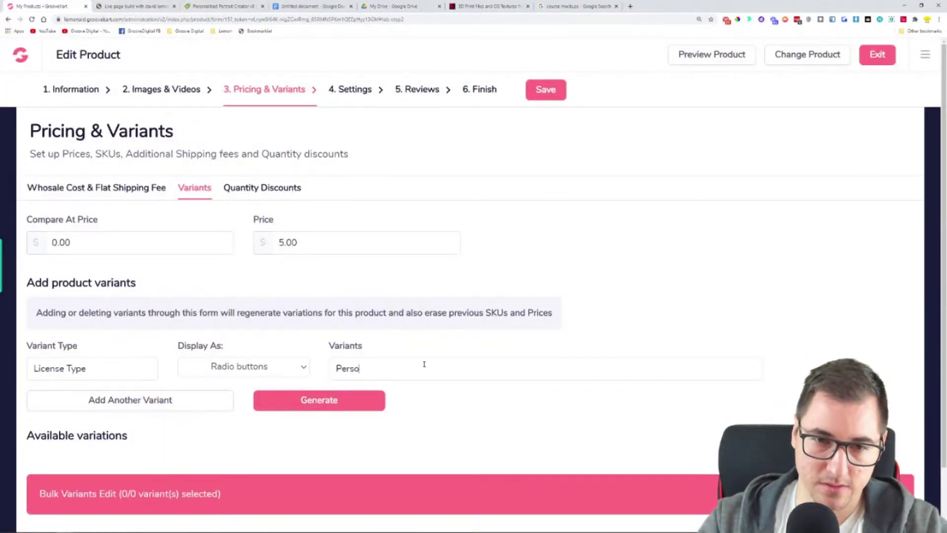
type("nal")
key("Return")
type("Comme")
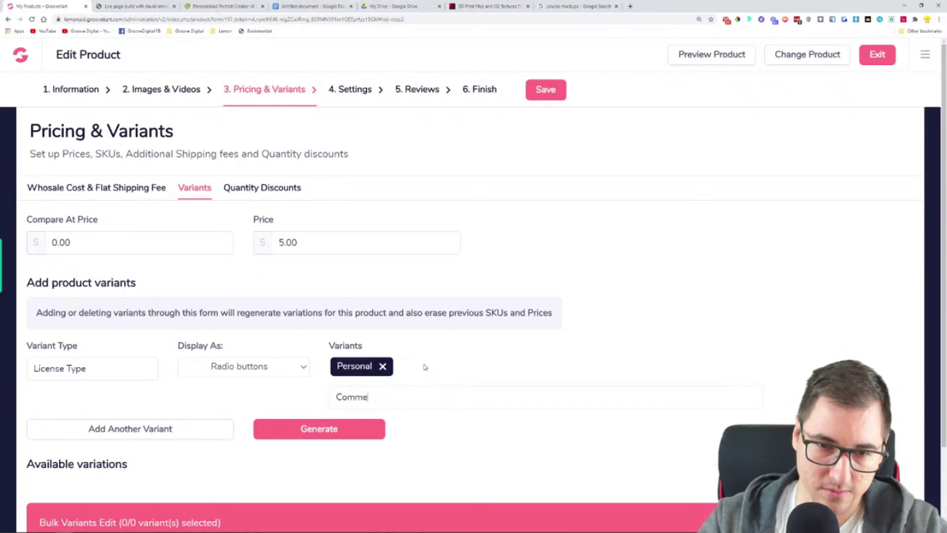
type("rcial")
key("Return")
type("Extended")
key("Return")
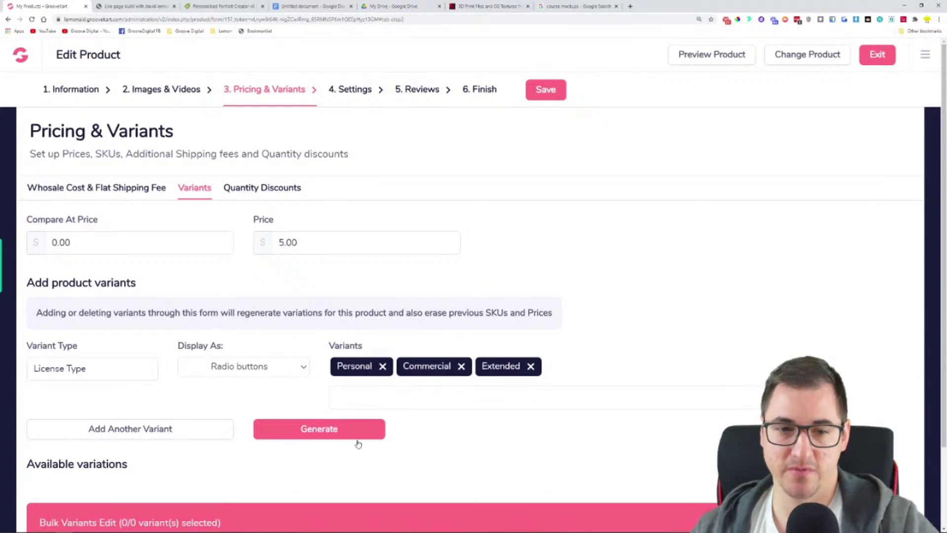
left_click(284, 435)
Confirm regenerating the variations and inspect the variations list and bulk price editor
scroll(616, 315, "down", 2)
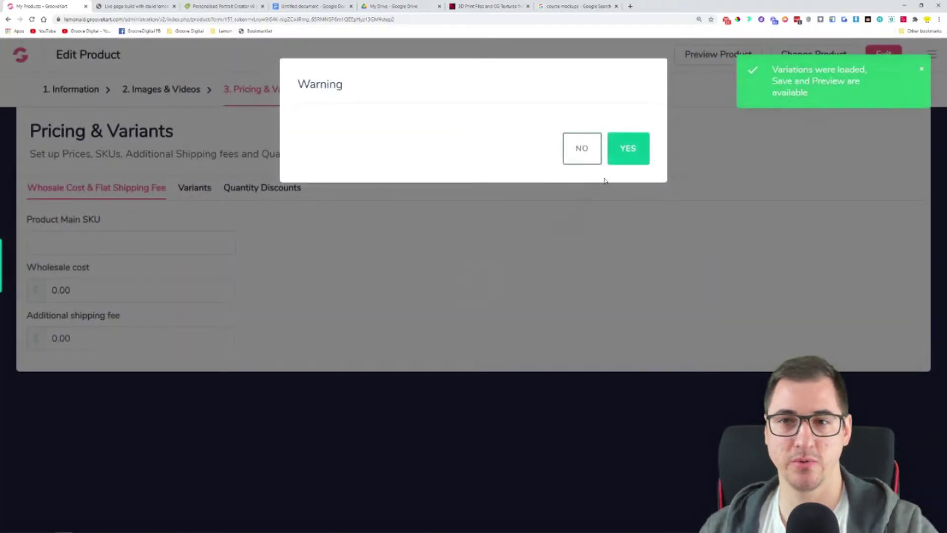
left_click(625, 157)
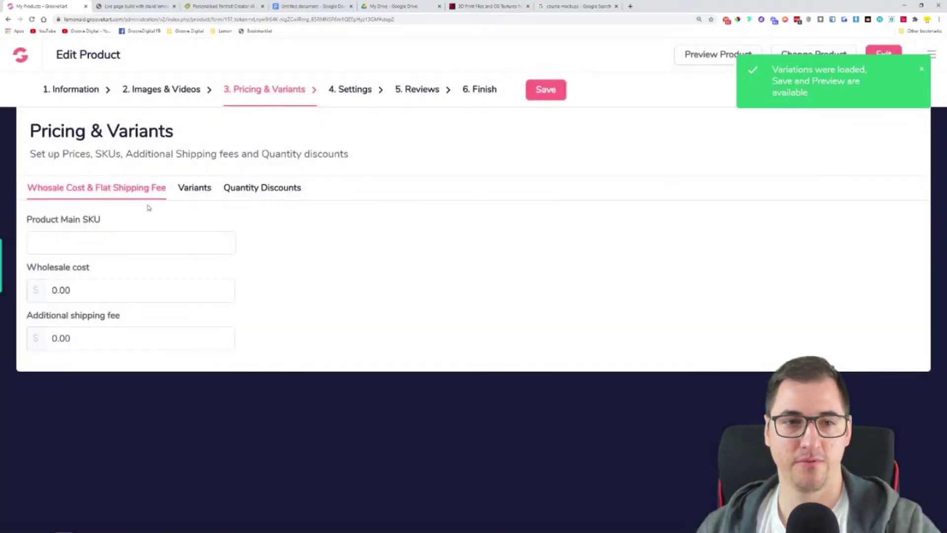
left_click(197, 187)
scroll(266, 213, "down", 2)
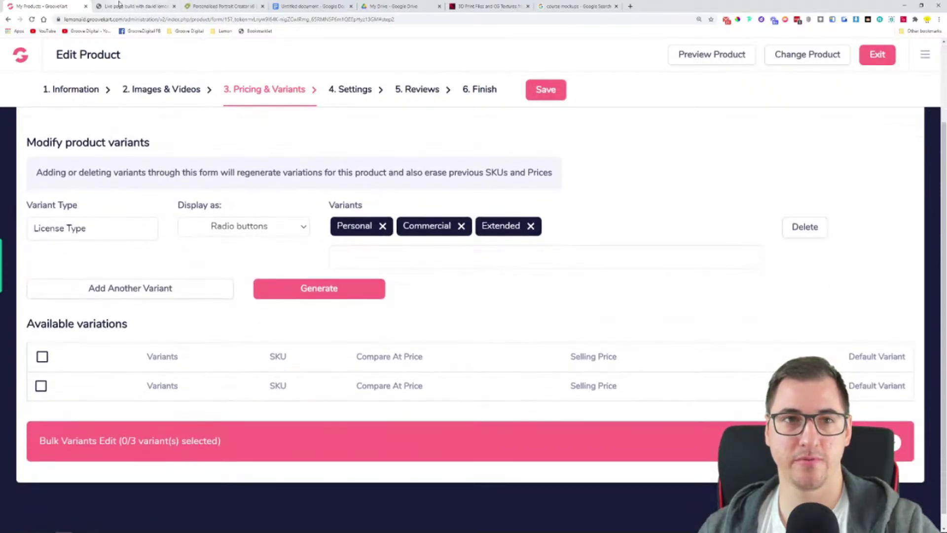
left_click(220, 6)
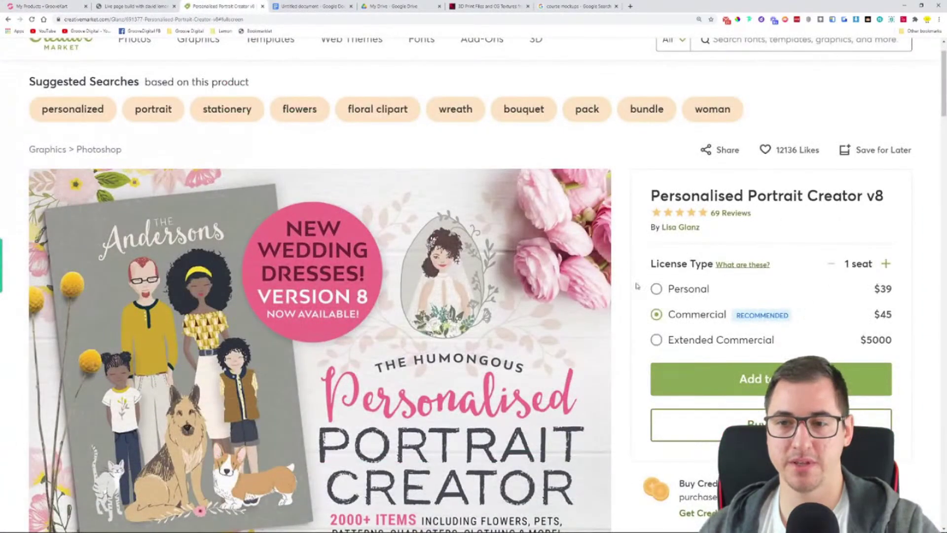
left_click(42, 6)
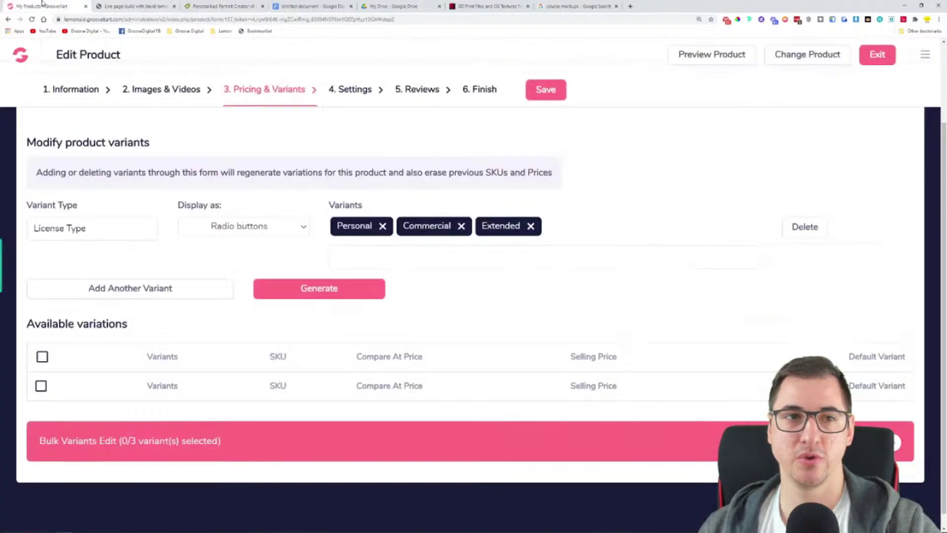
left_click(84, 440)
scroll(98, 436, "down", 2)
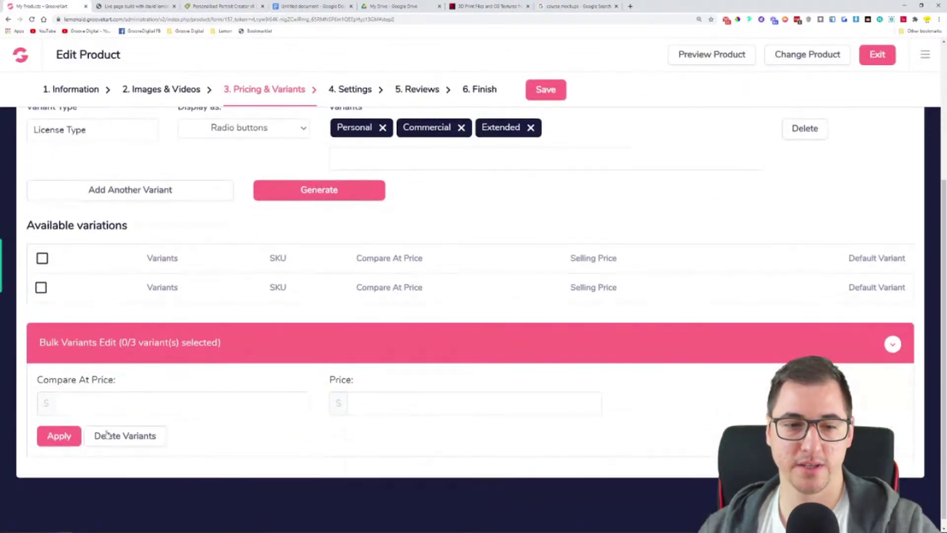
left_click(116, 336)
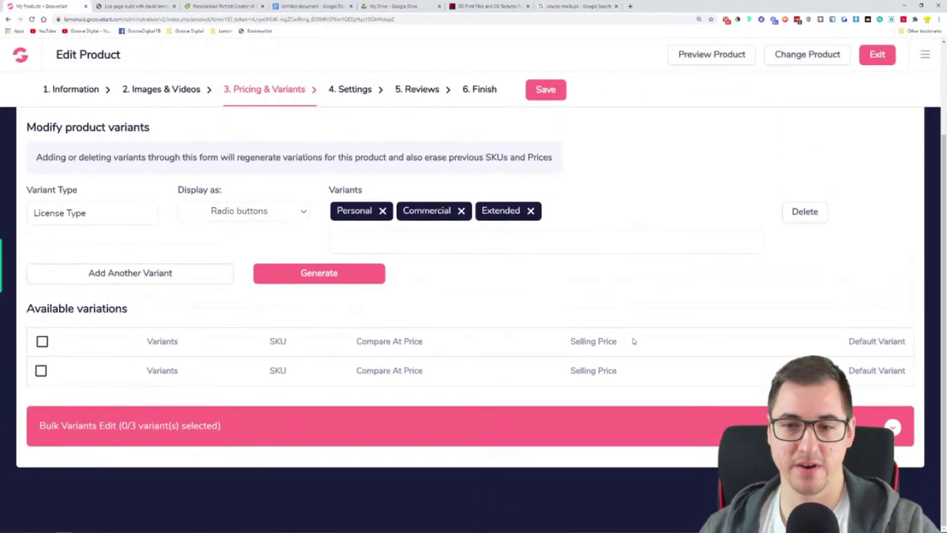
left_click(42, 342)
left_click(42, 341)
left_click(42, 371)
Regenerate the License Type variations and review the Personal, Commercial and Extended rows
left_click(294, 280)
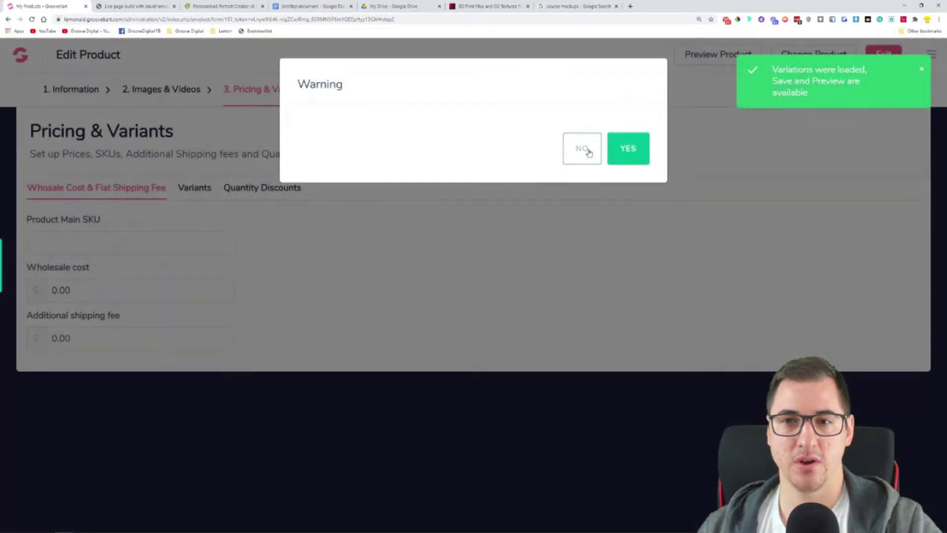
left_click(584, 151)
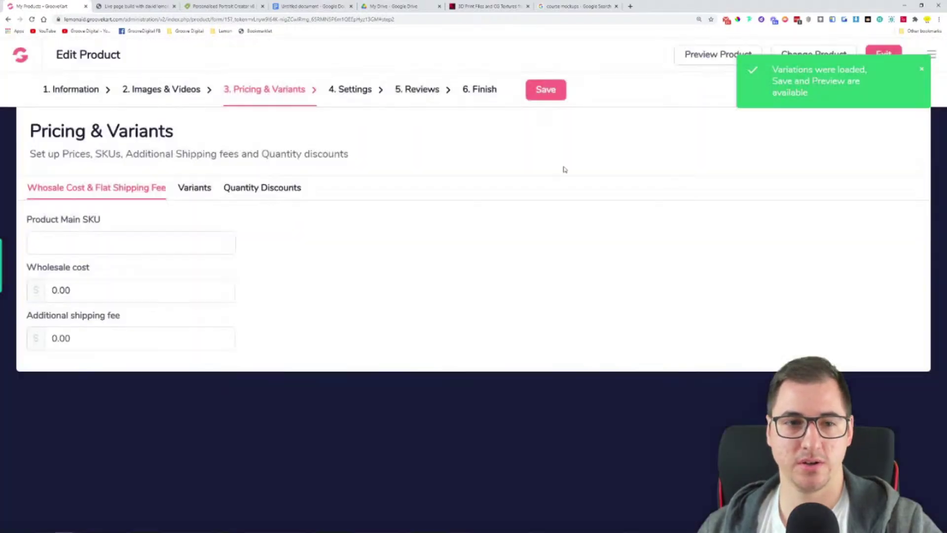
left_click(193, 189)
scroll(203, 348, "down", 3)
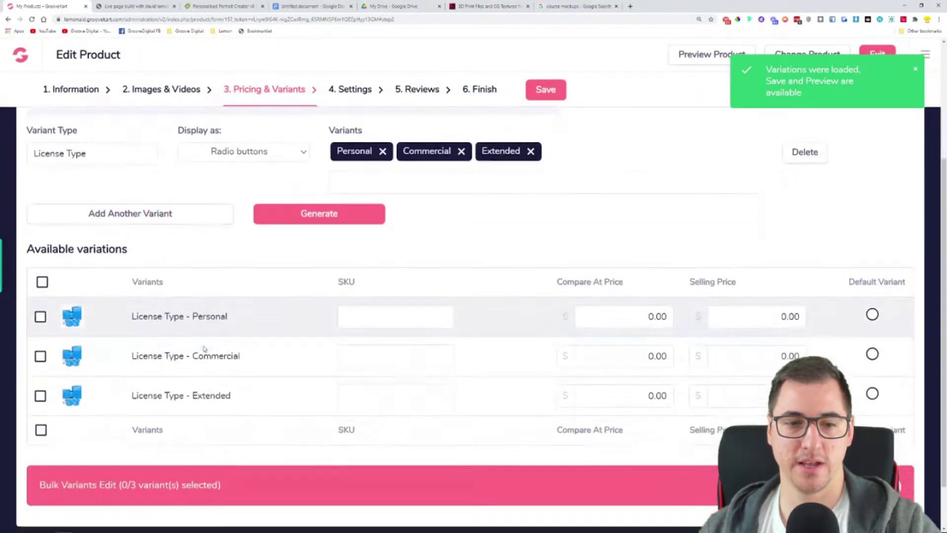
scroll(203, 348, "down", 1)
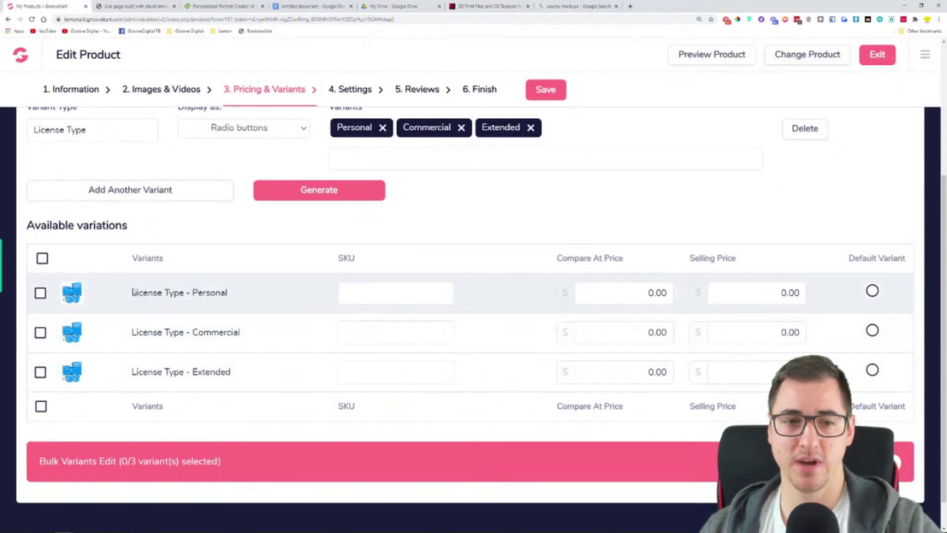
left_click_drag(133, 292, 250, 291)
left_click_drag(137, 332, 262, 338)
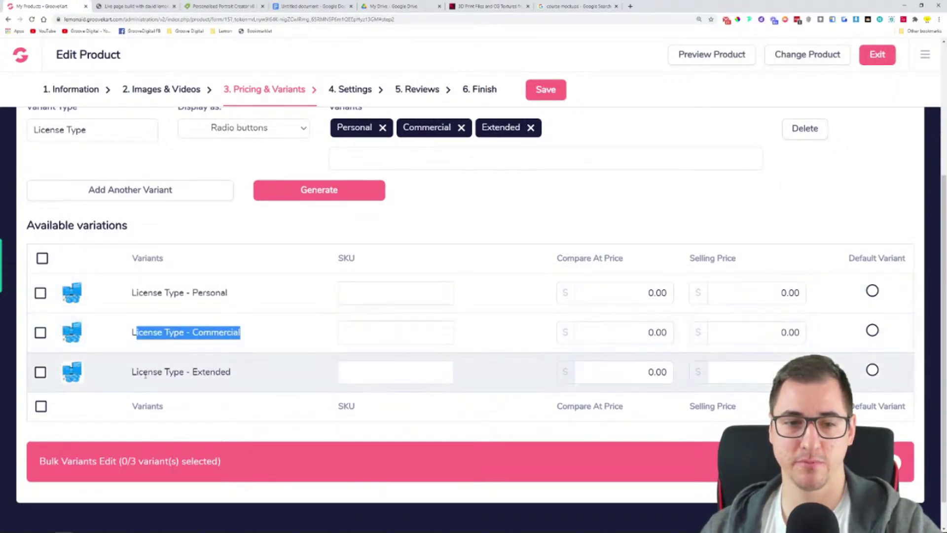
left_click_drag(143, 373, 271, 373)
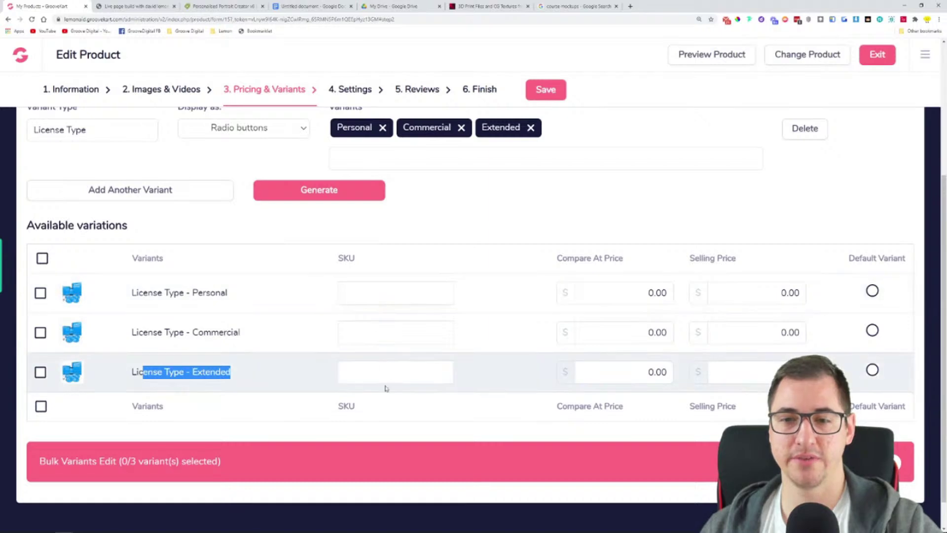
Give the Personal license a 59.99 compare-at price and a 37.99 selling price
left_click(607, 291)
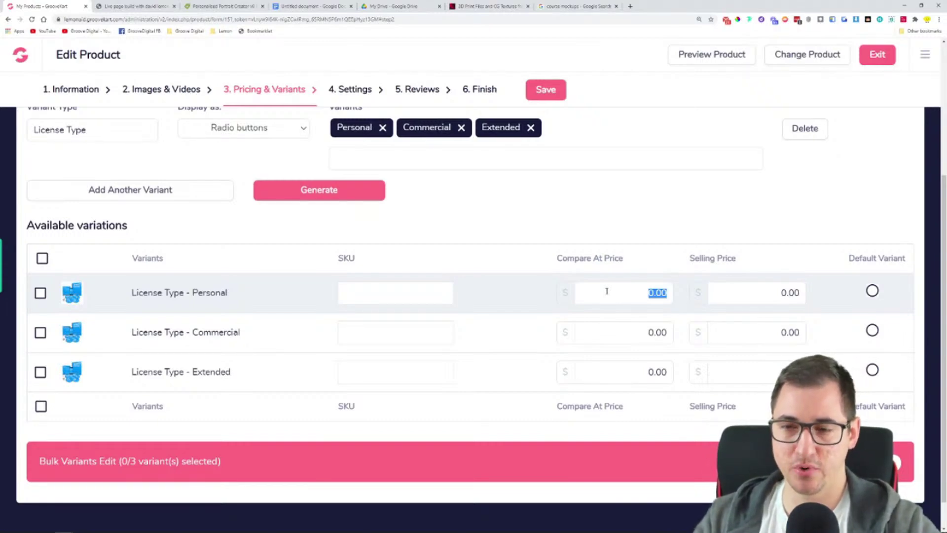
type("59.99")
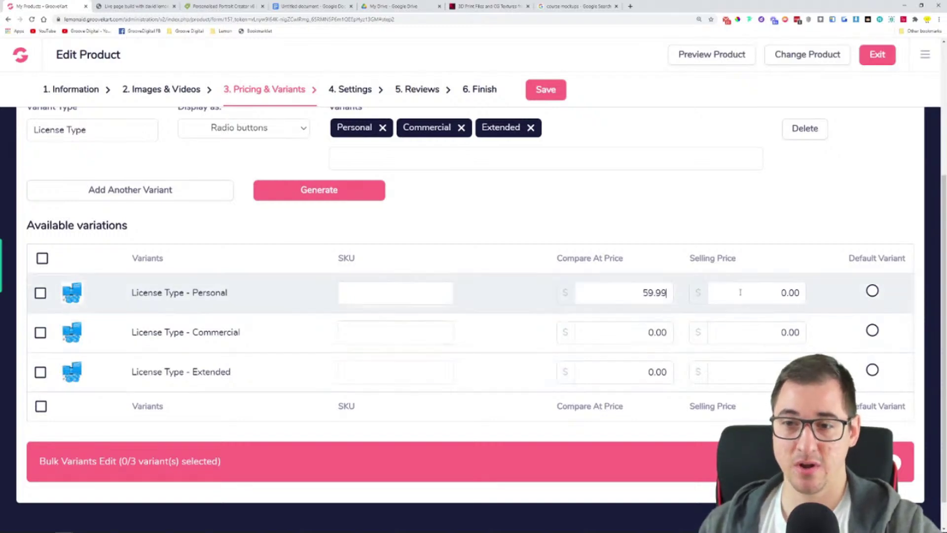
left_click(735, 286)
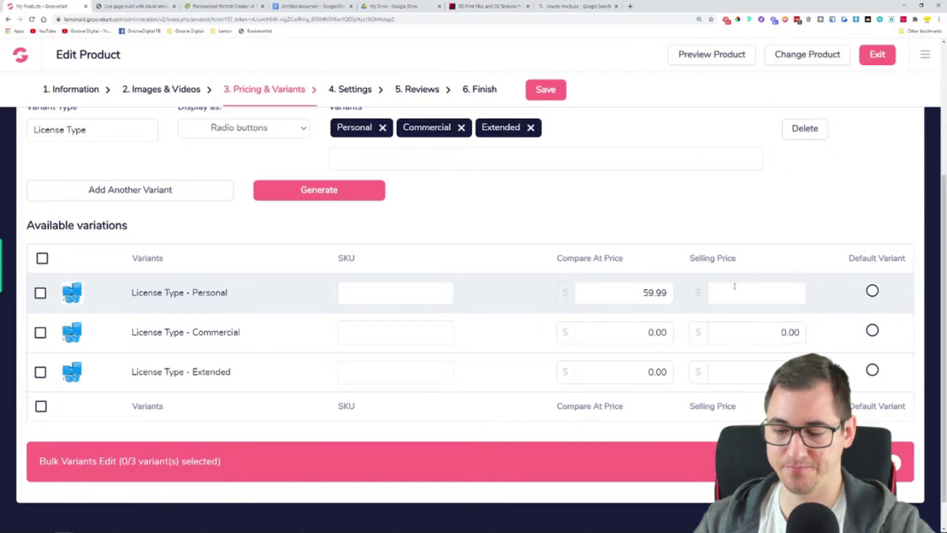
type("37.99")
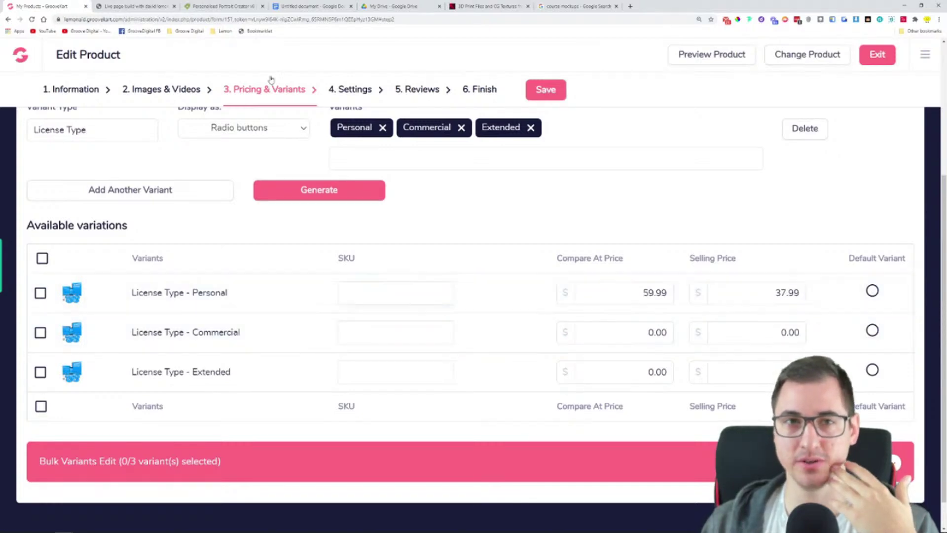
Make the Commercial license the default variant
left_click(202, 5)
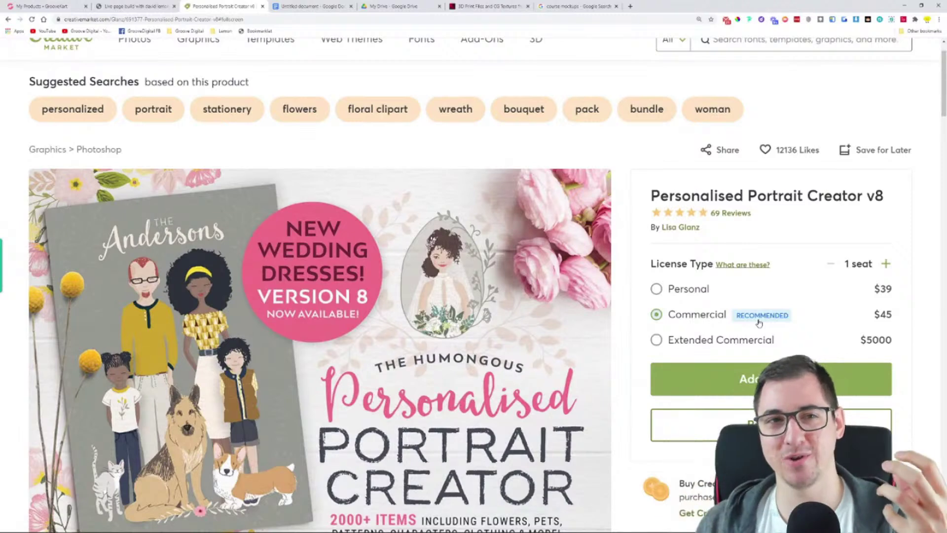
left_click(44, 6)
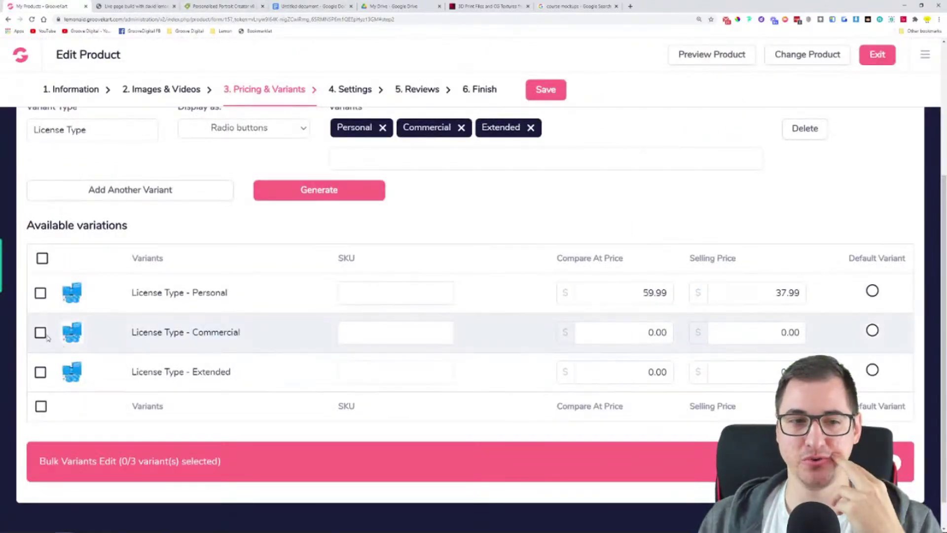
left_click(40, 334)
left_click(41, 333)
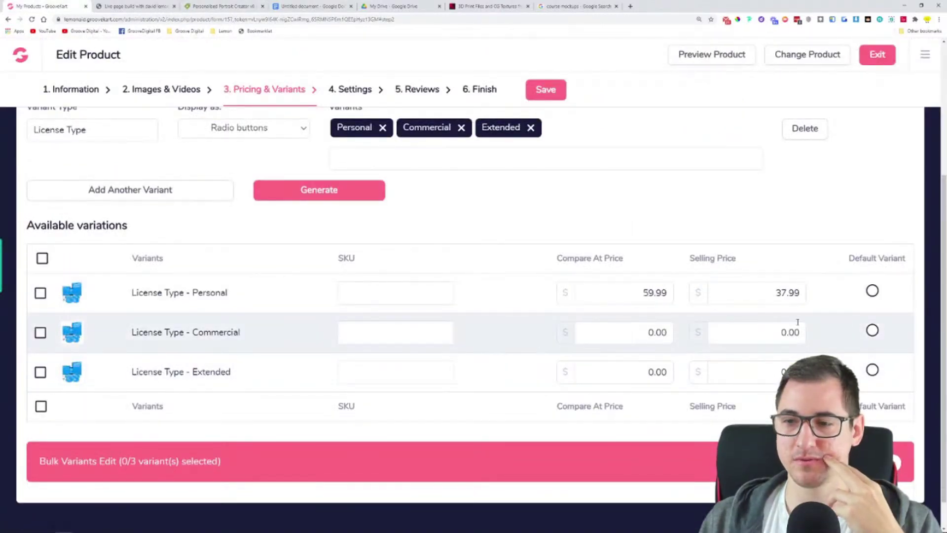
left_click(871, 330)
left_click(872, 292)
left_click(871, 370)
left_click(872, 330)
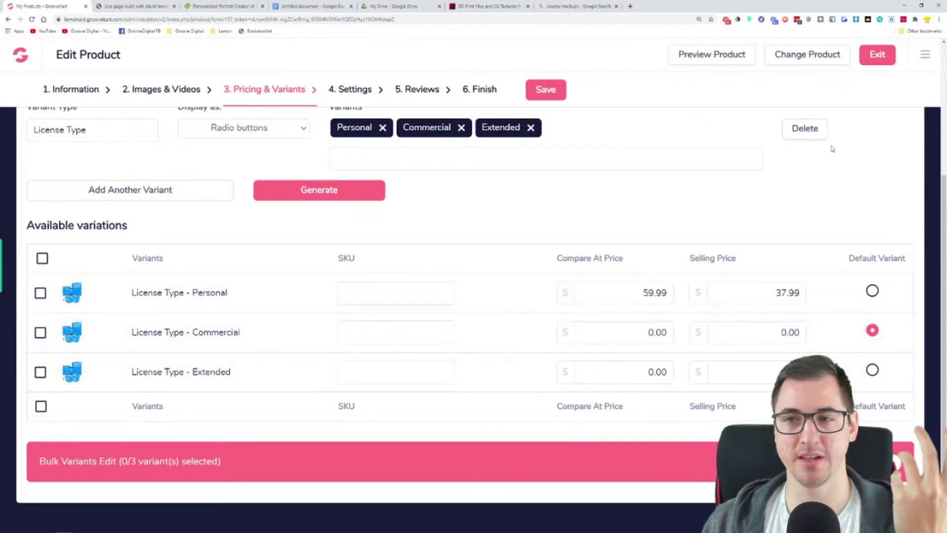
scroll(562, 204, "up", 4)
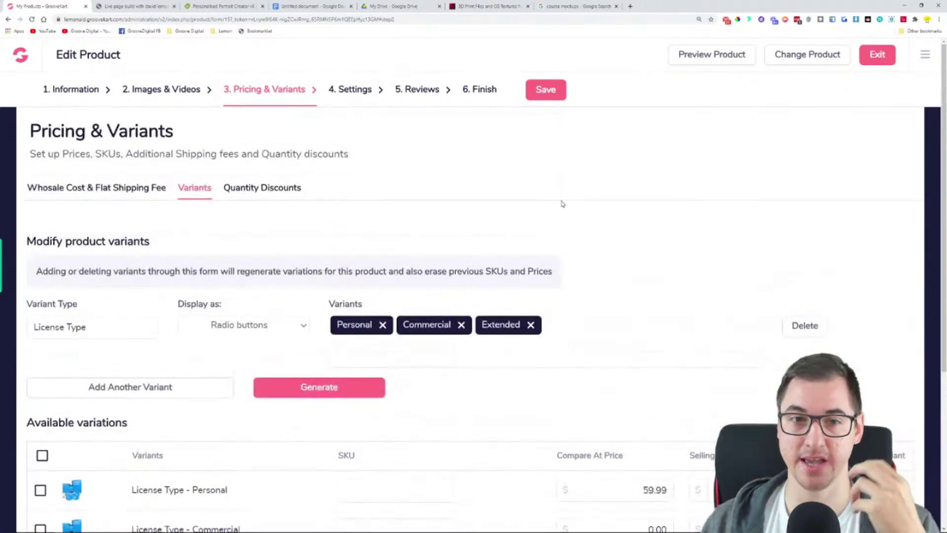
left_click(276, 194)
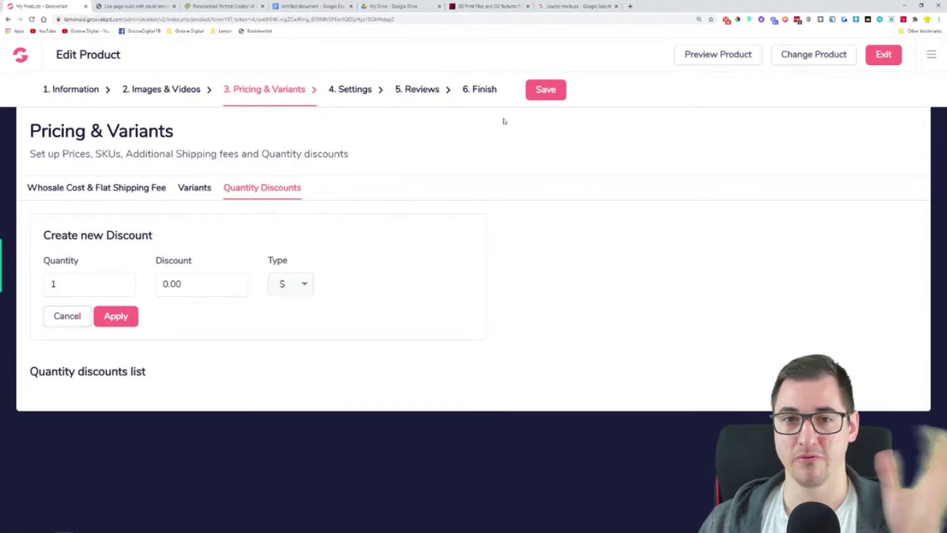
Save the Pricing & Variants changes and go to the 4. Settings step
left_click(542, 93)
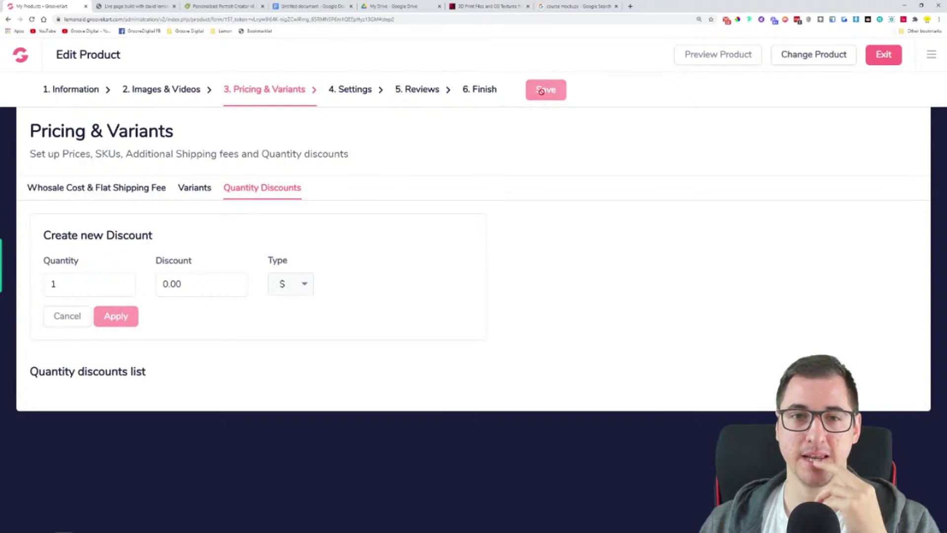
left_click(344, 92)
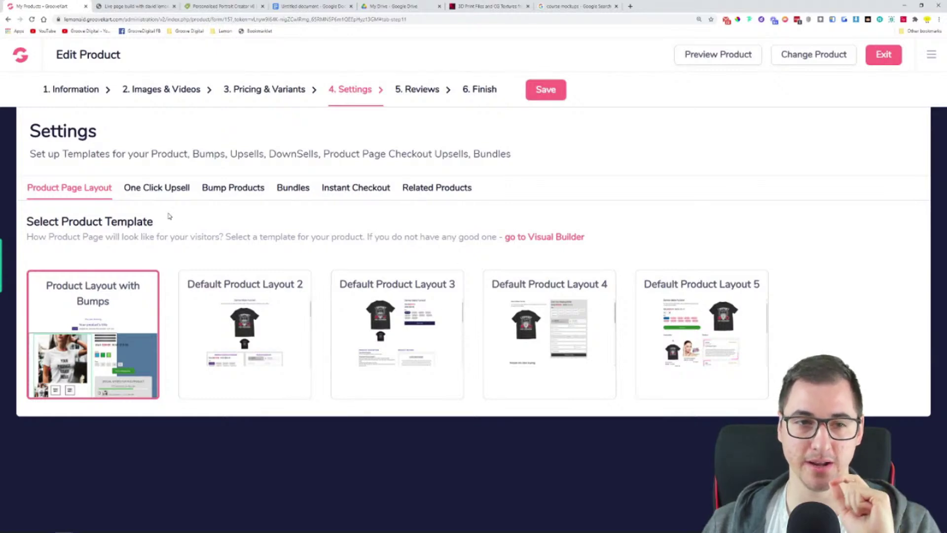
Add Red Groove Bottle as a one-click upsell, then remove it again
left_click(165, 190)
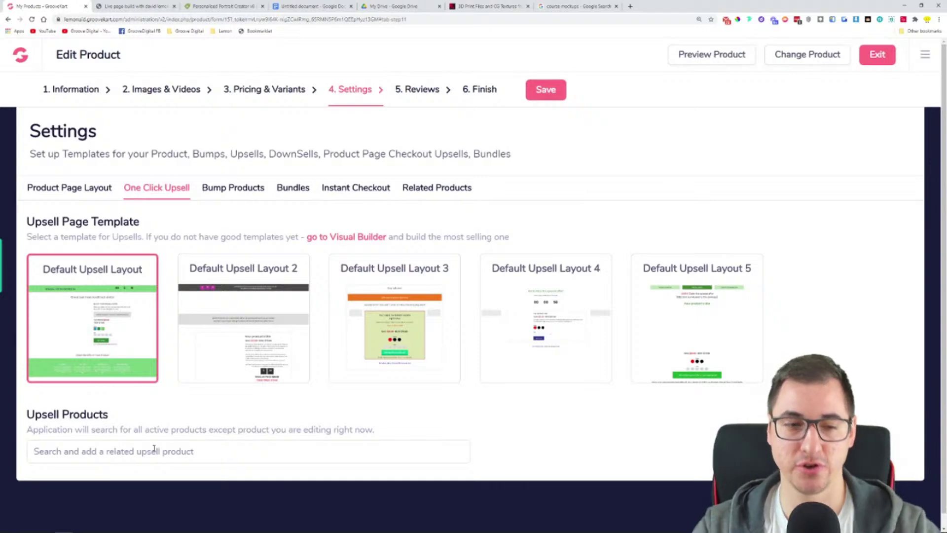
type("bottle")
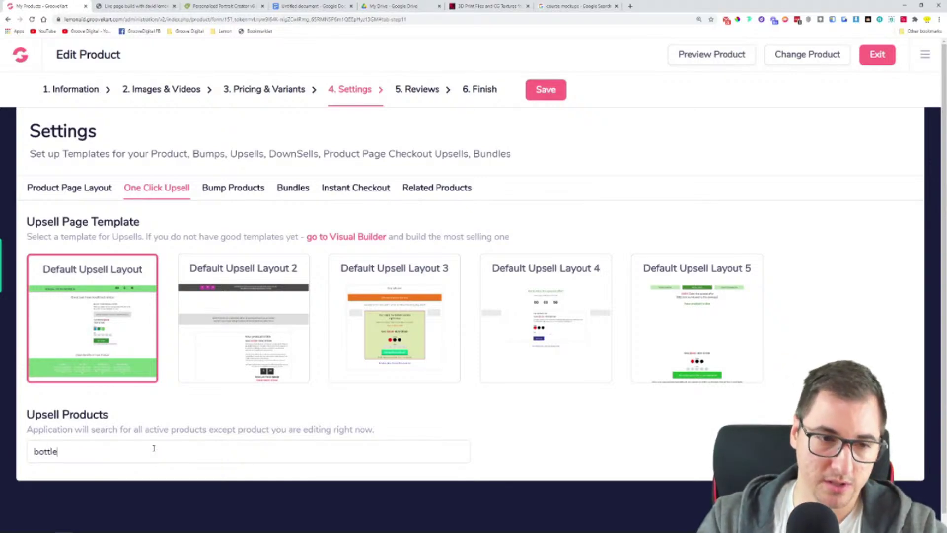
left_click(129, 481)
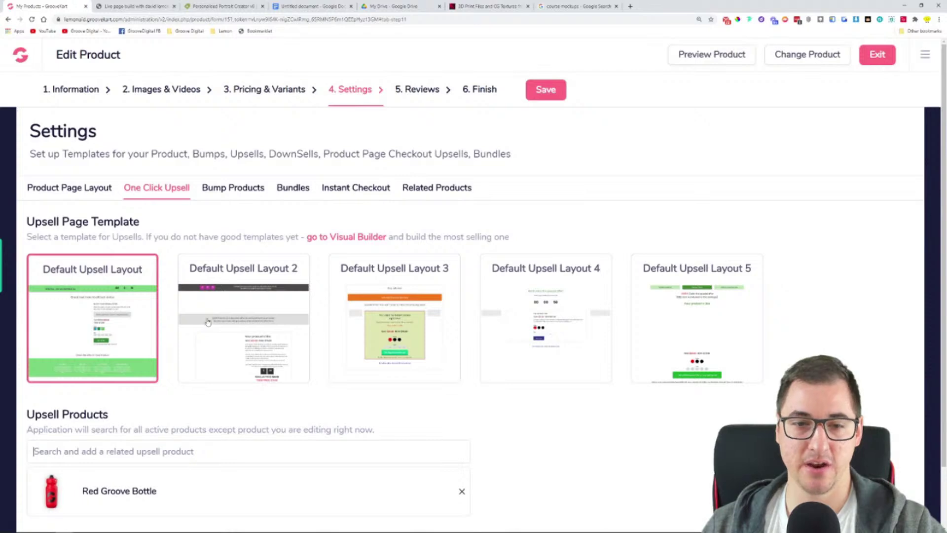
scroll(208, 322, "down", 1)
left_click(462, 422)
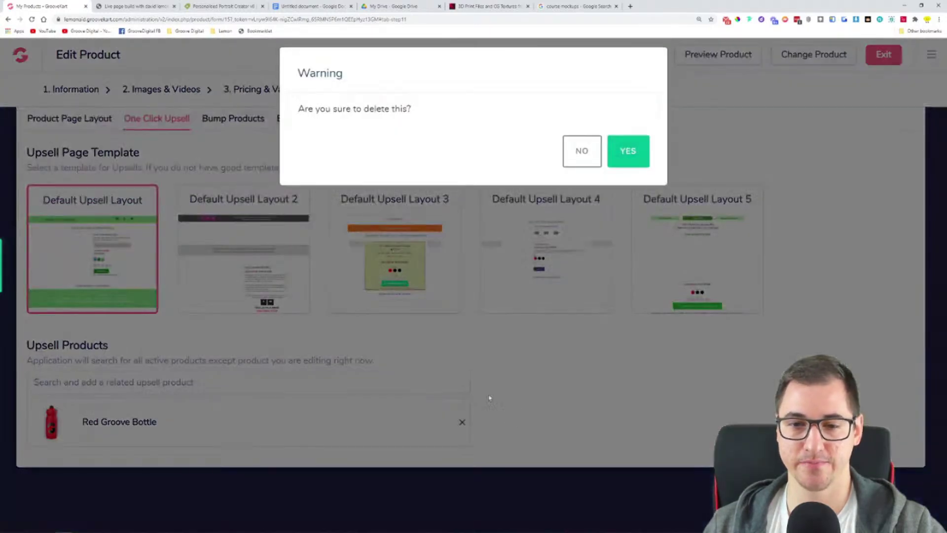
left_click(628, 151)
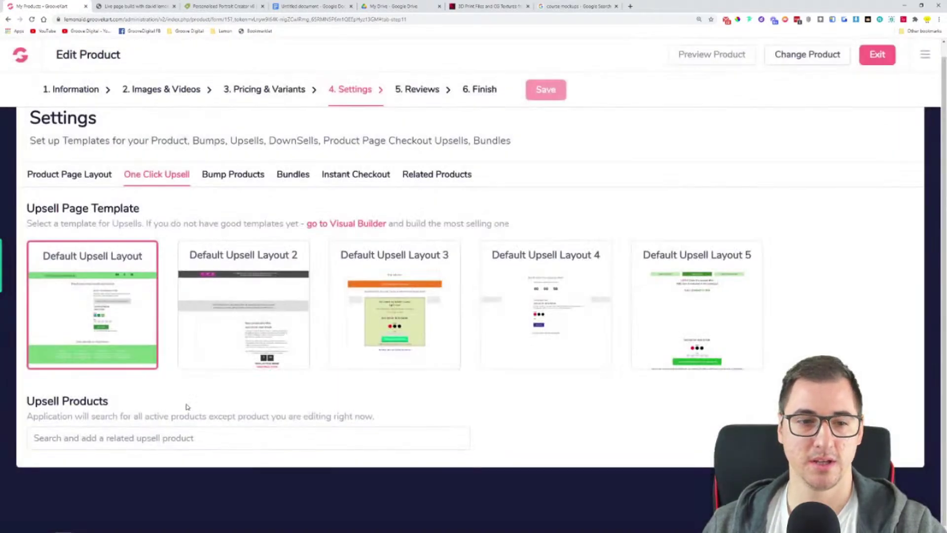
Review the Bumps, Bundles, Instant Checkout and Related Products settings, then save them
left_click(230, 176)
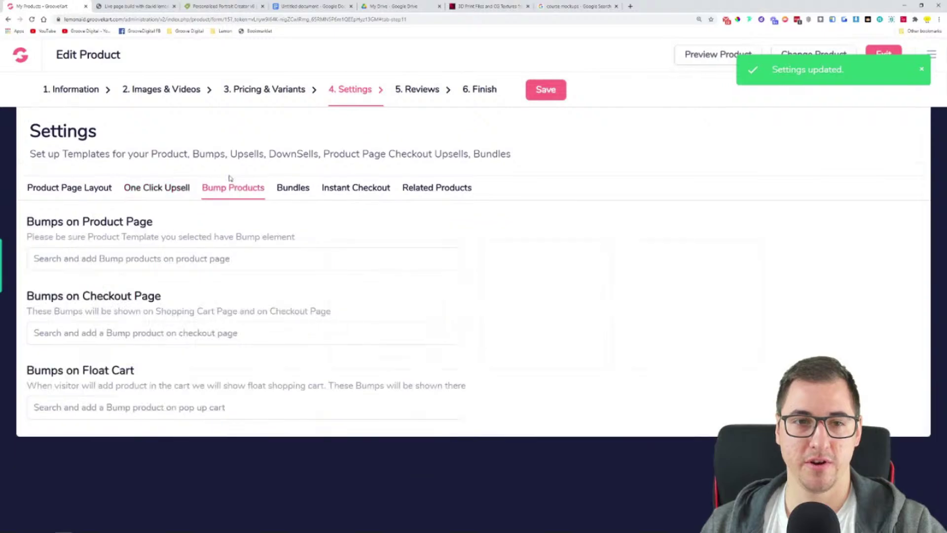
left_click_drag(51, 226, 169, 229)
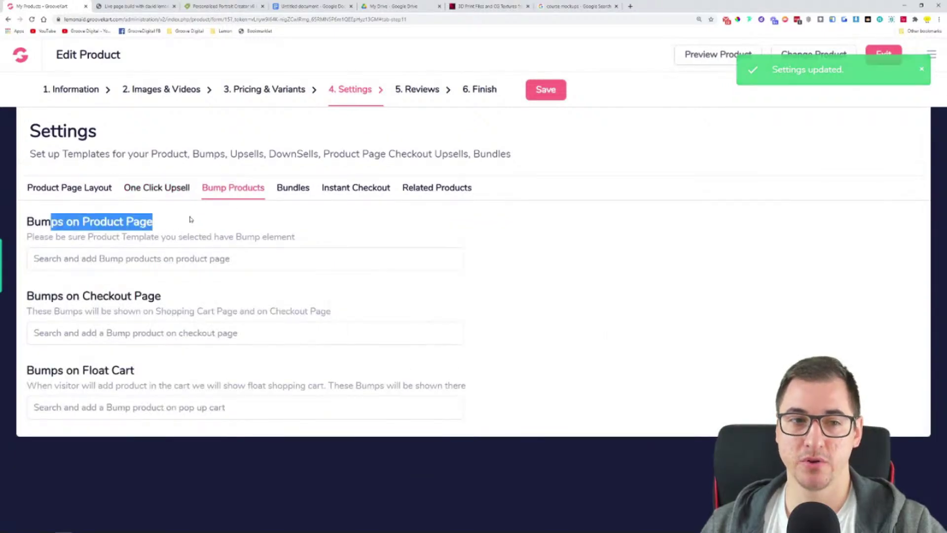
left_click_drag(35, 295, 175, 295)
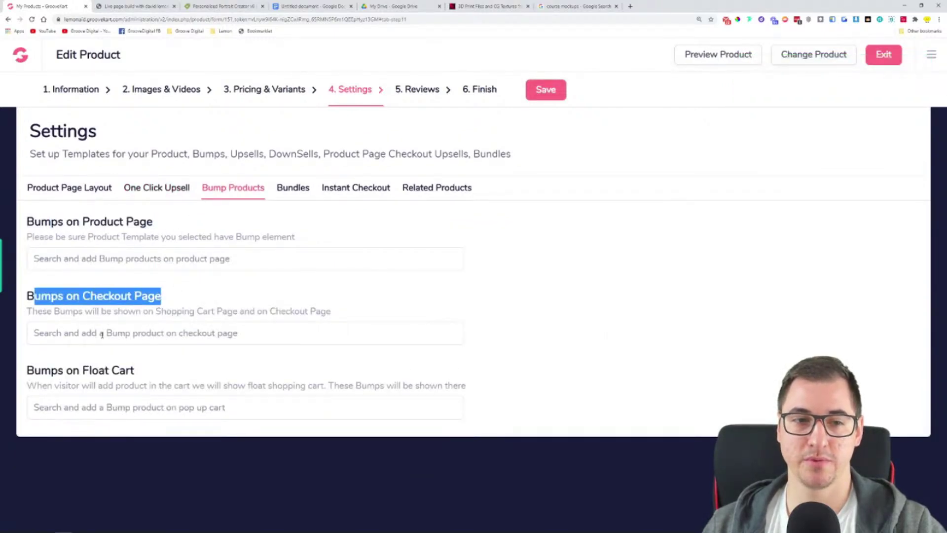
left_click_drag(73, 369, 154, 377)
left_click(307, 187)
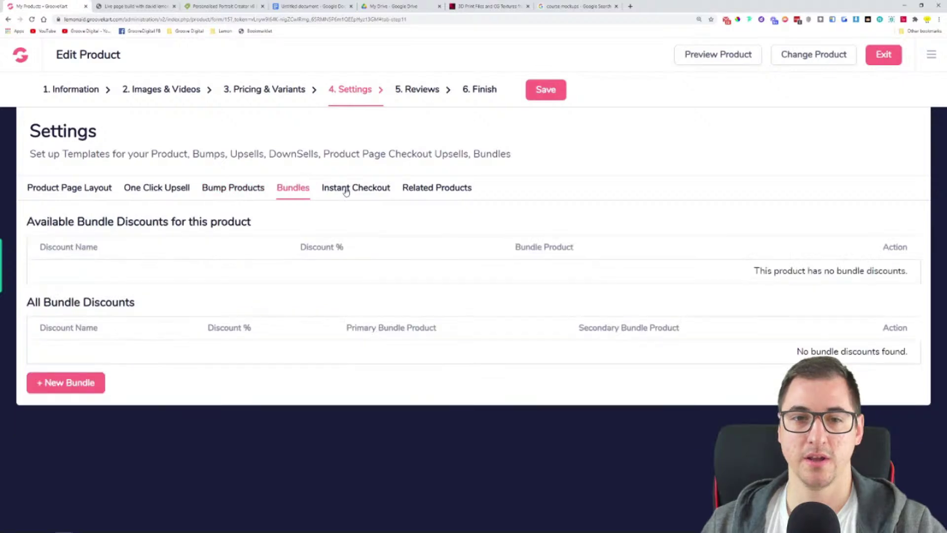
left_click(345, 188)
left_click(423, 188)
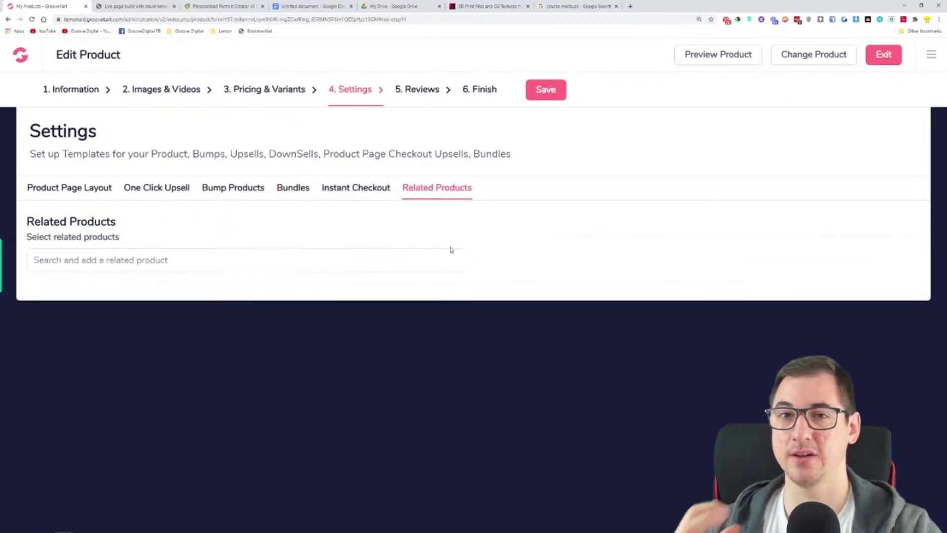
left_click(547, 95)
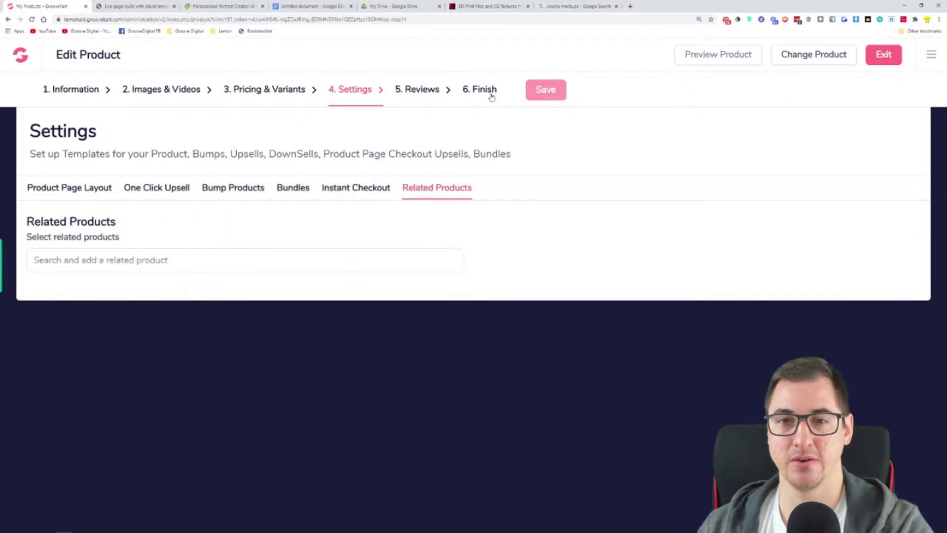
left_click(409, 99)
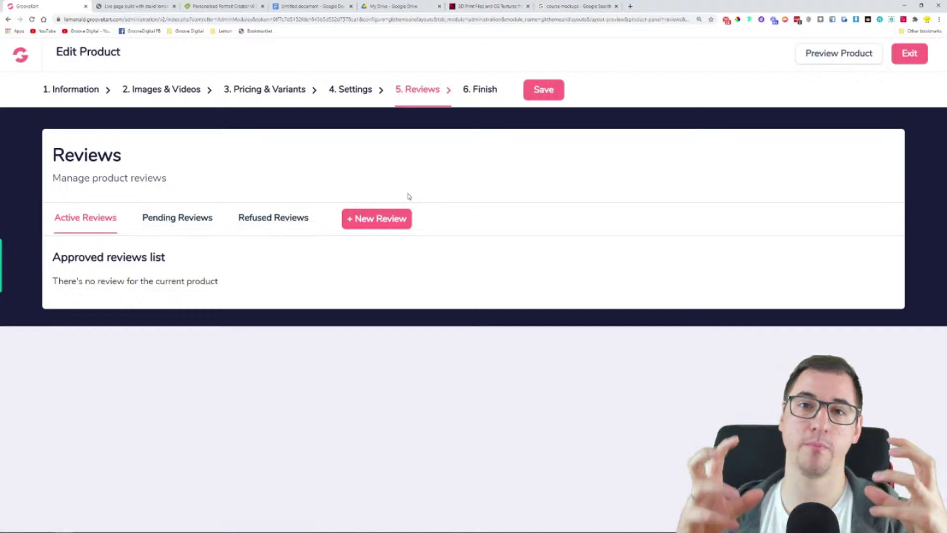
In the Finish step, turn on 'Display product on website' and save the product
left_click(485, 90)
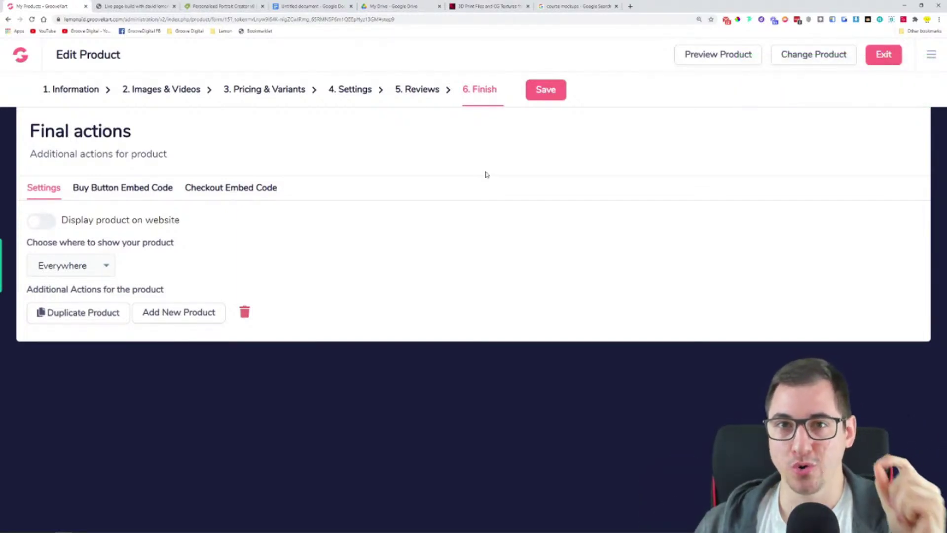
left_click(39, 222)
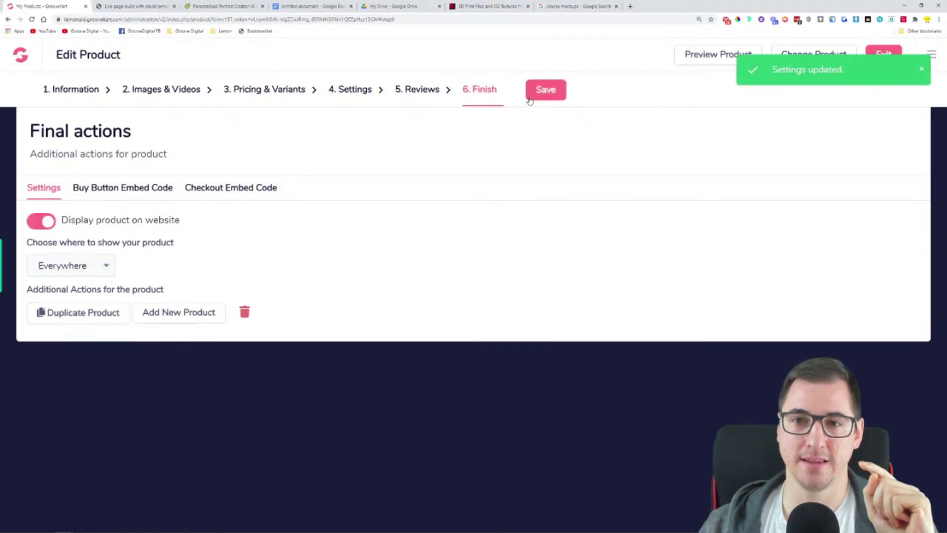
left_click(548, 91)
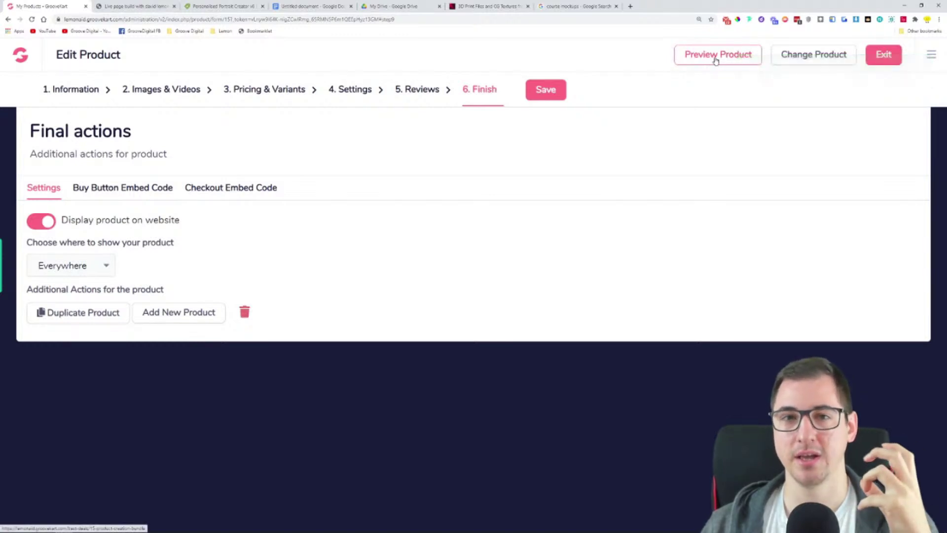
left_click(715, 58)
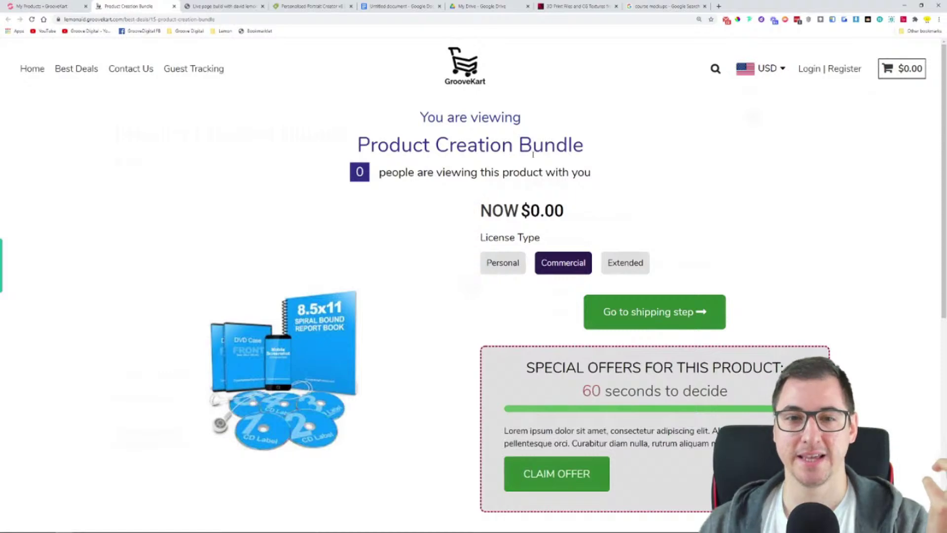
On the Product Creation Bundle preview, compare Personal and Commercial license prices, ending on Personal
left_click_drag(371, 150, 630, 143)
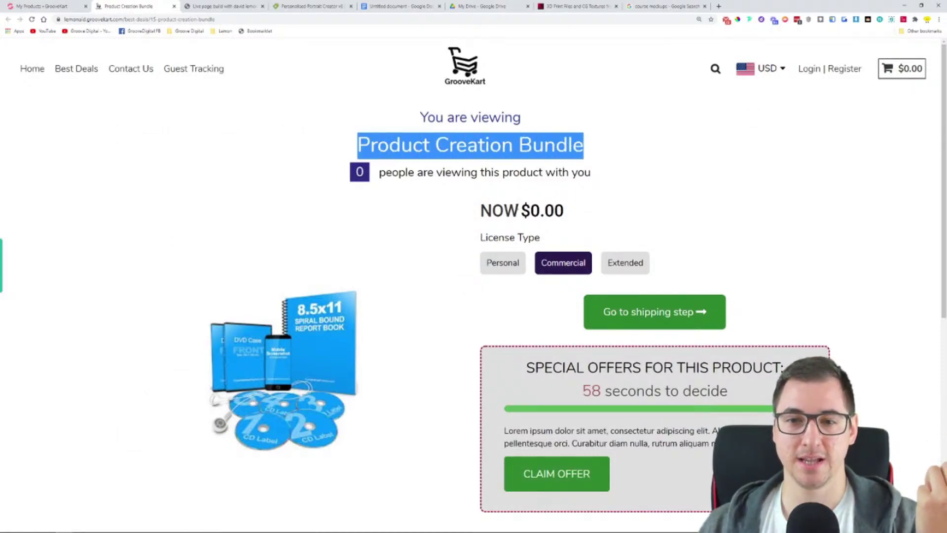
left_click_drag(515, 208, 589, 211)
scroll(282, 323, "down", 1)
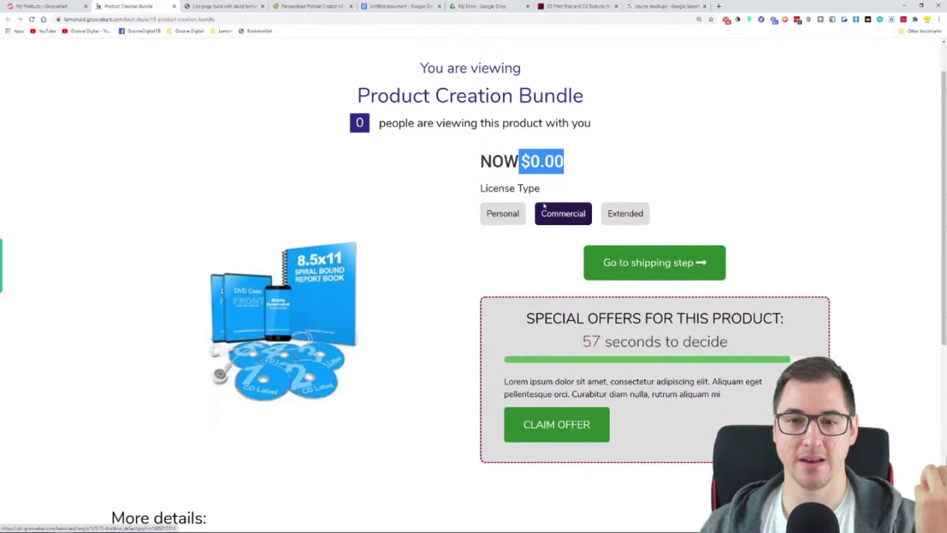
left_click(512, 215)
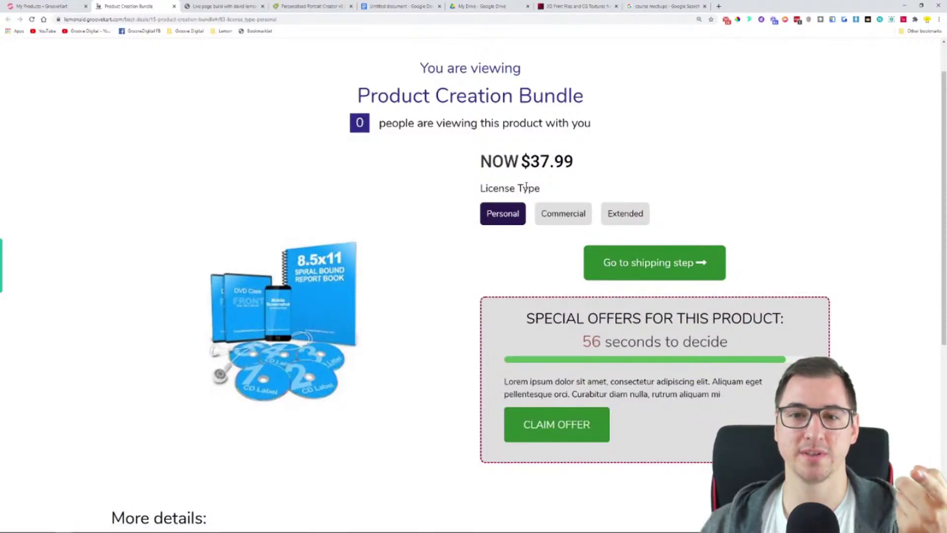
left_click(566, 212)
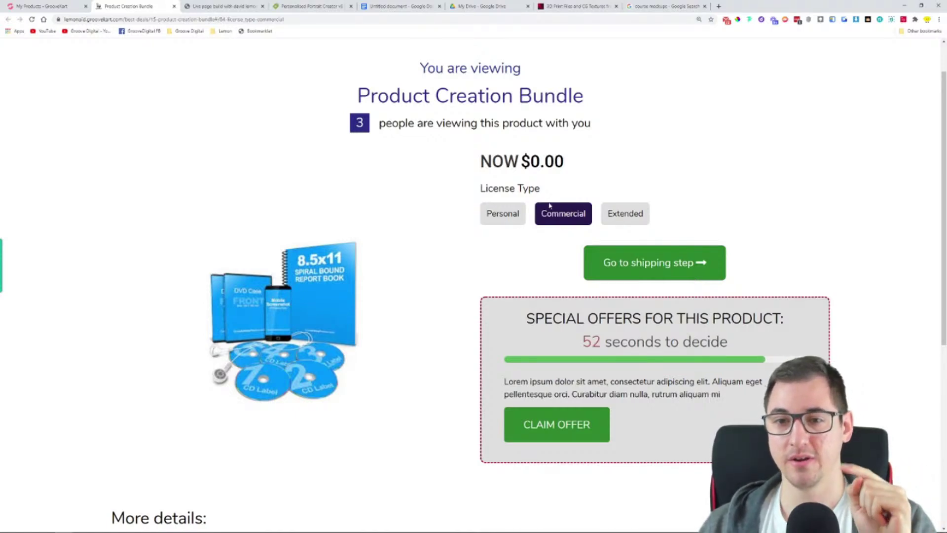
left_click(502, 219)
Highlight the $37.99 Personal price and scroll through the product page
left_click_drag(492, 162, 579, 163)
left_click(580, 163)
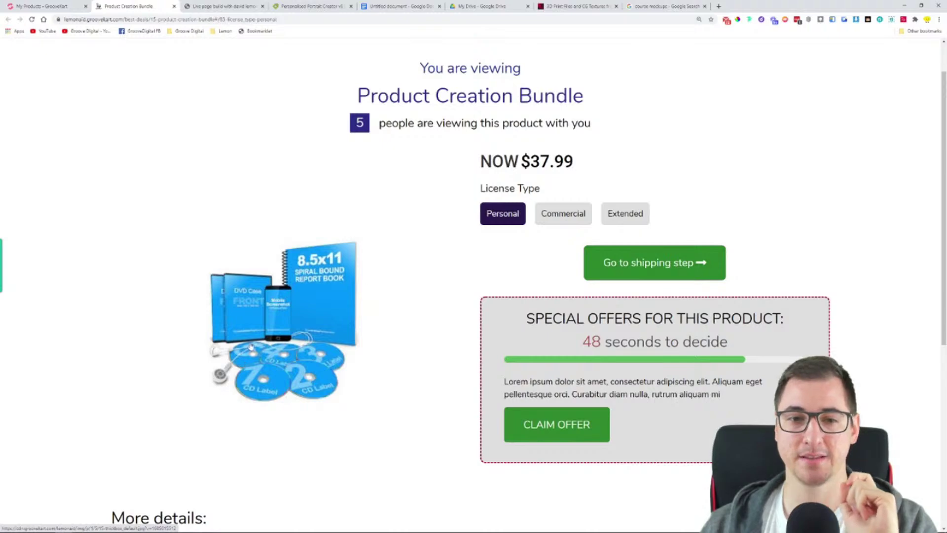
scroll(307, 310, "down", 2)
scroll(307, 309, "down", 5)
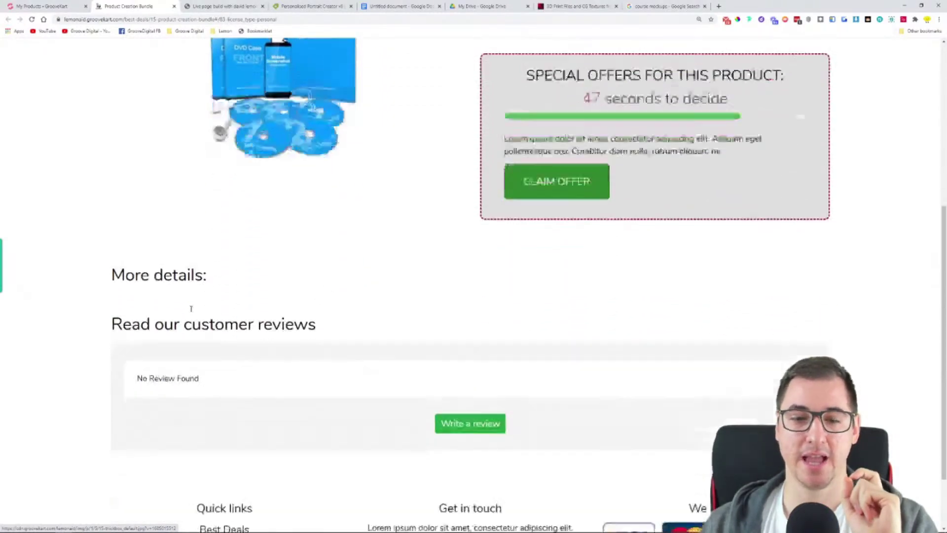
scroll(191, 349, "up", 4)
scroll(418, 436, "up", 4)
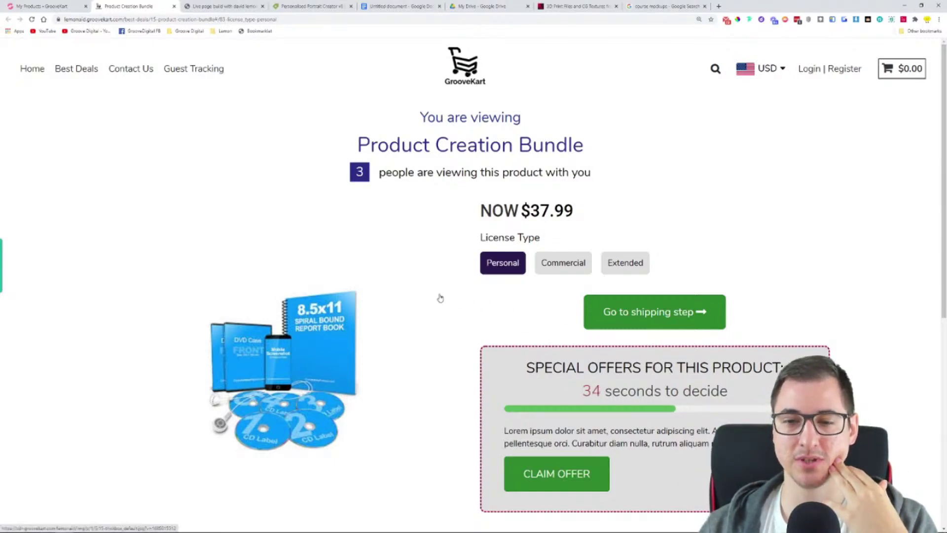
scroll(443, 301, "down", 2)
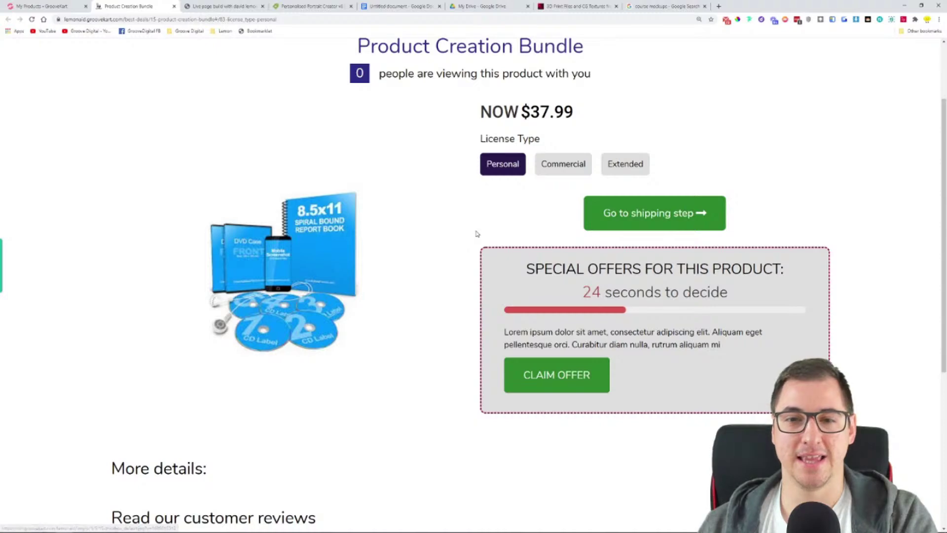
Add the Personal bundle to the cart, autofill customer details, tick Create an Account, and proceed
left_click(641, 215)
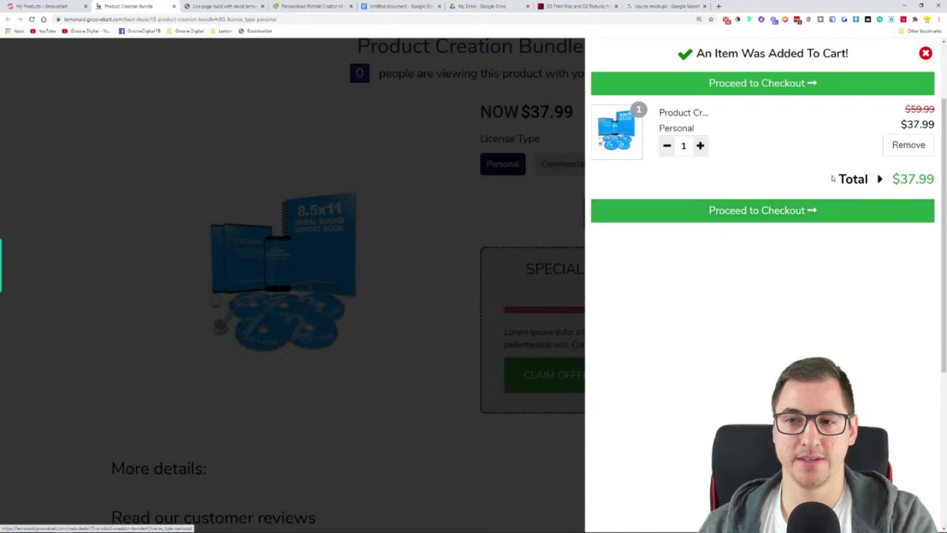
left_click(785, 209)
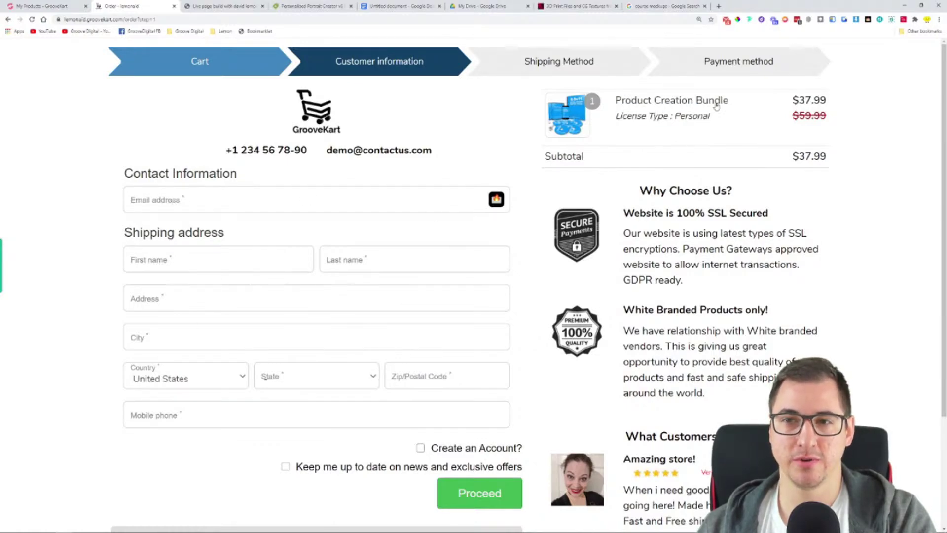
left_click(236, 209)
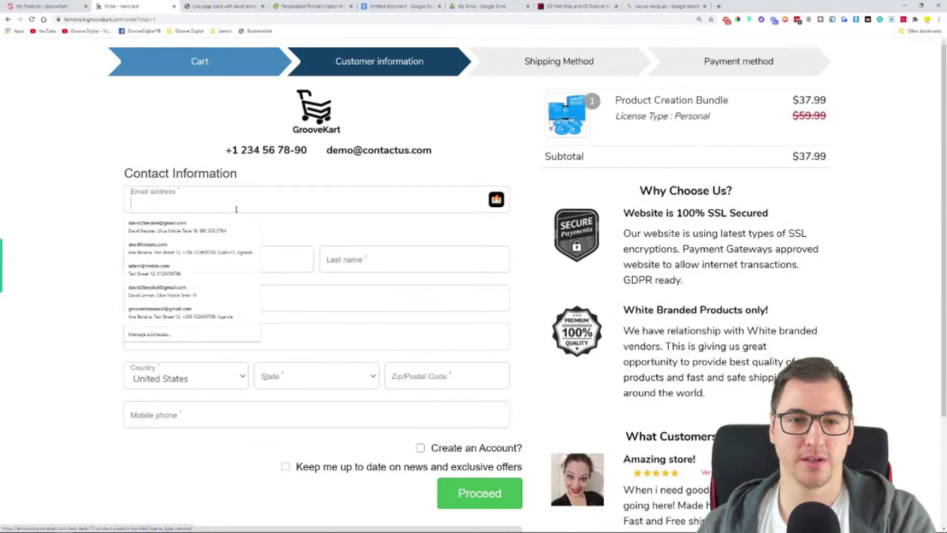
left_click(173, 312)
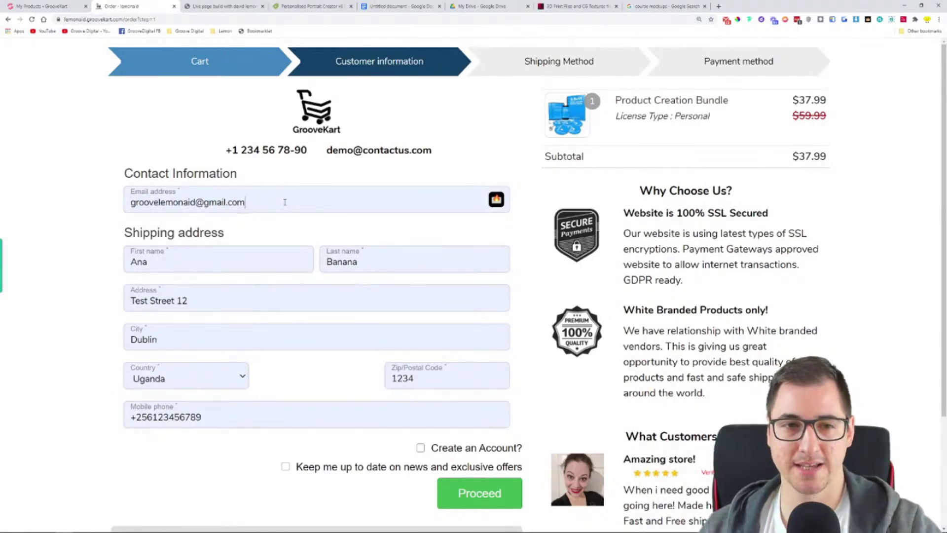
left_click(421, 449)
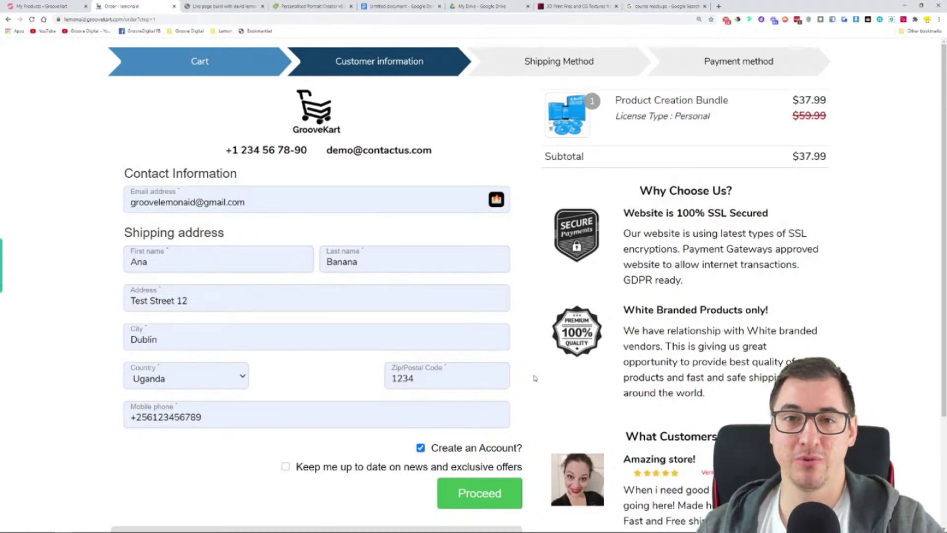
scroll(539, 343, "down", 2)
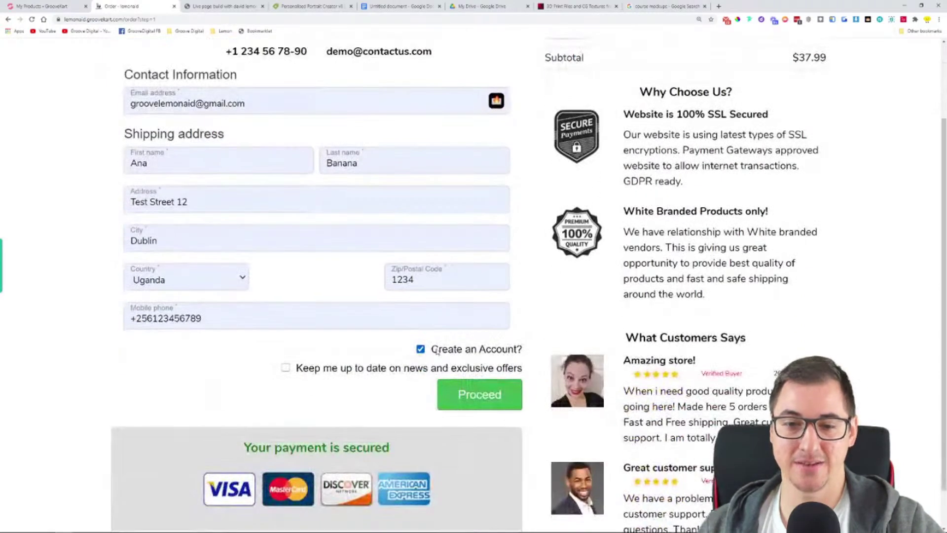
left_click(462, 401)
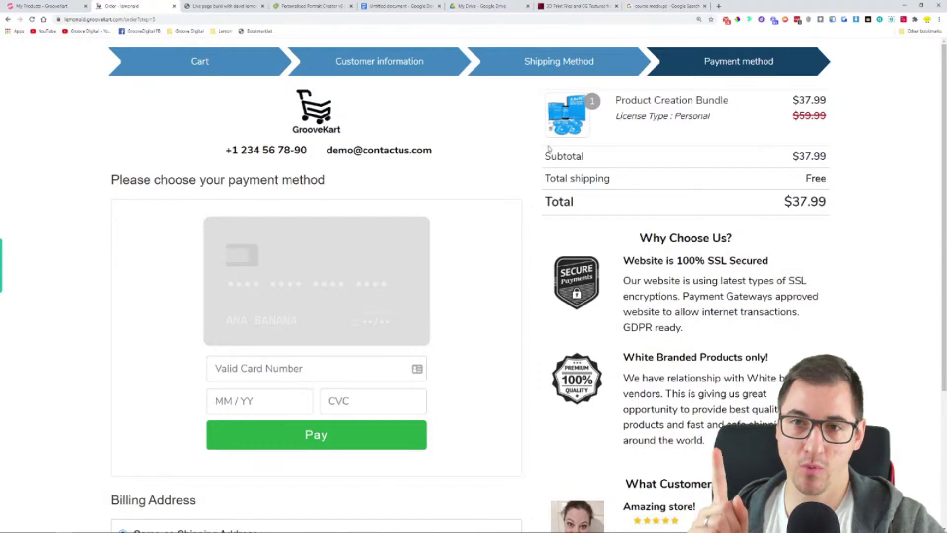
Pay with the test card number, expiry 04/24 and its security code
left_click(305, 375)
type("4242 424")
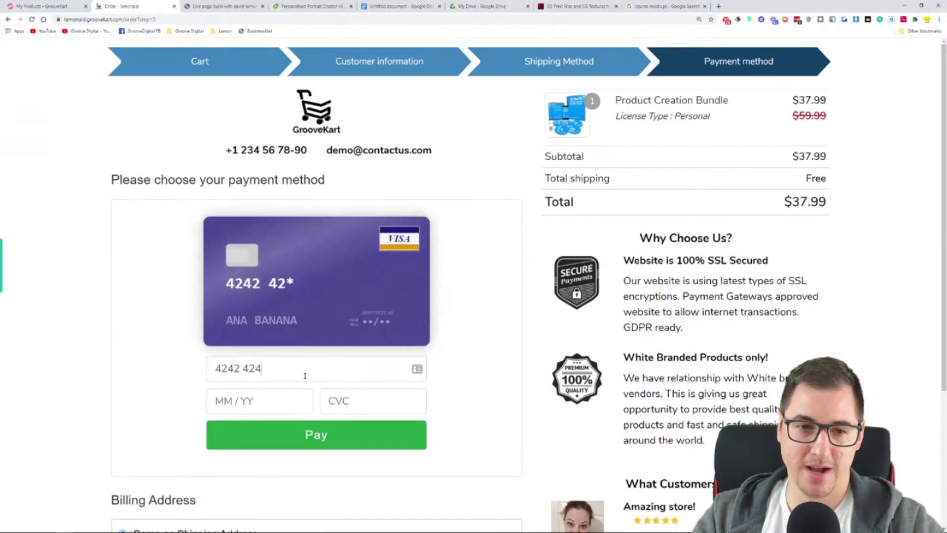
type("2 4242 4242 424")
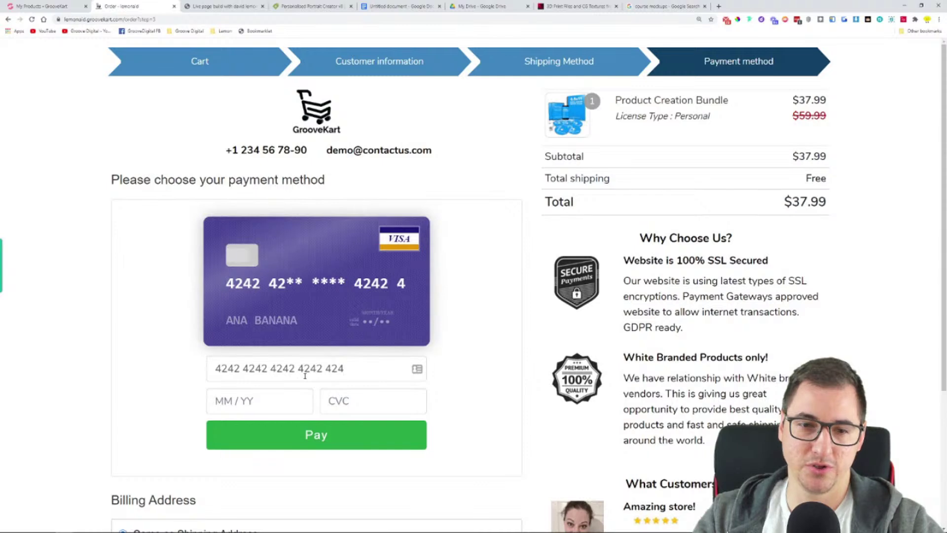
key("BackSpace")
key("BackSpace")
key("BackSpace")
type("2")
left_click(284, 400)
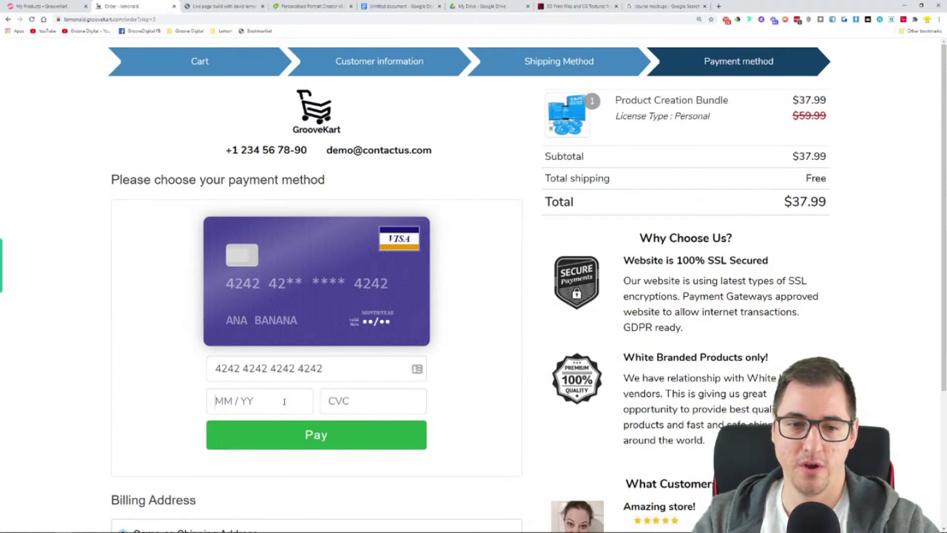
type("0424")
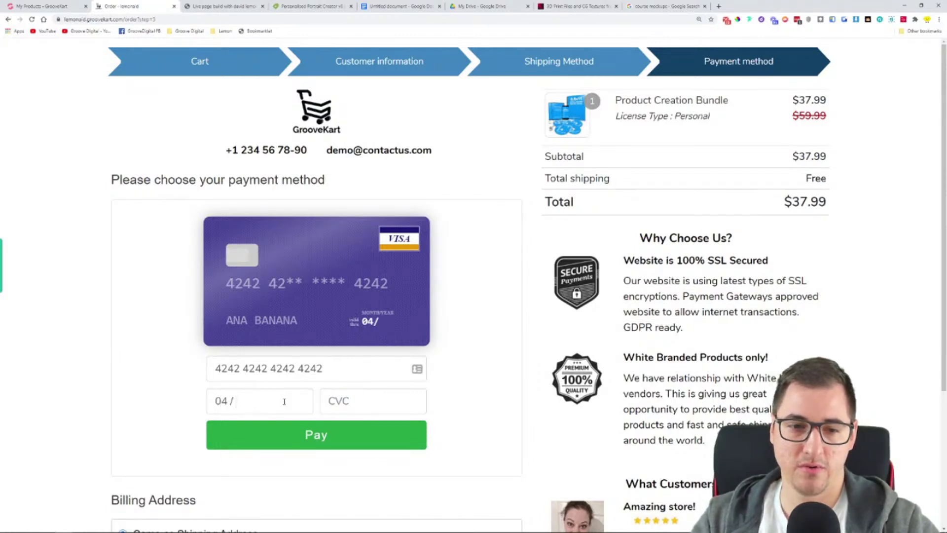
left_click(398, 397)
type("123")
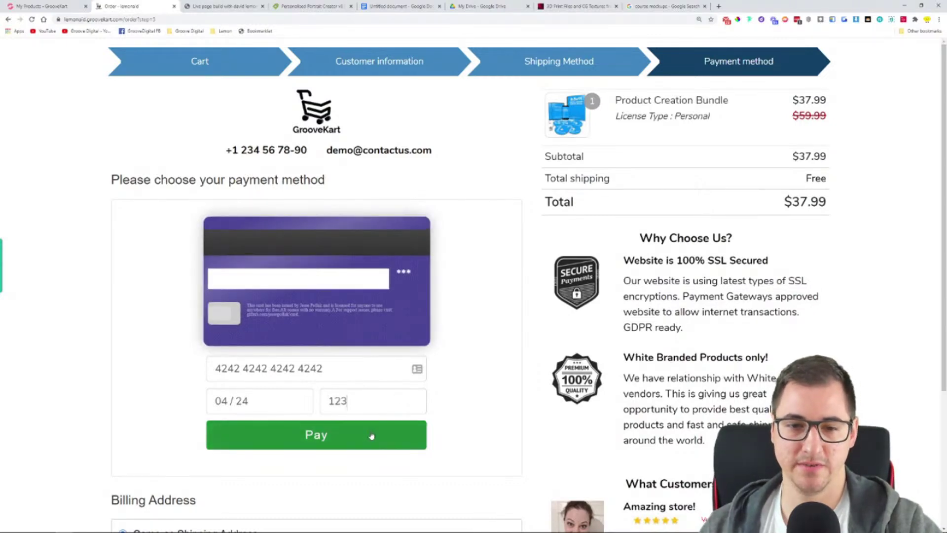
left_click(371, 436)
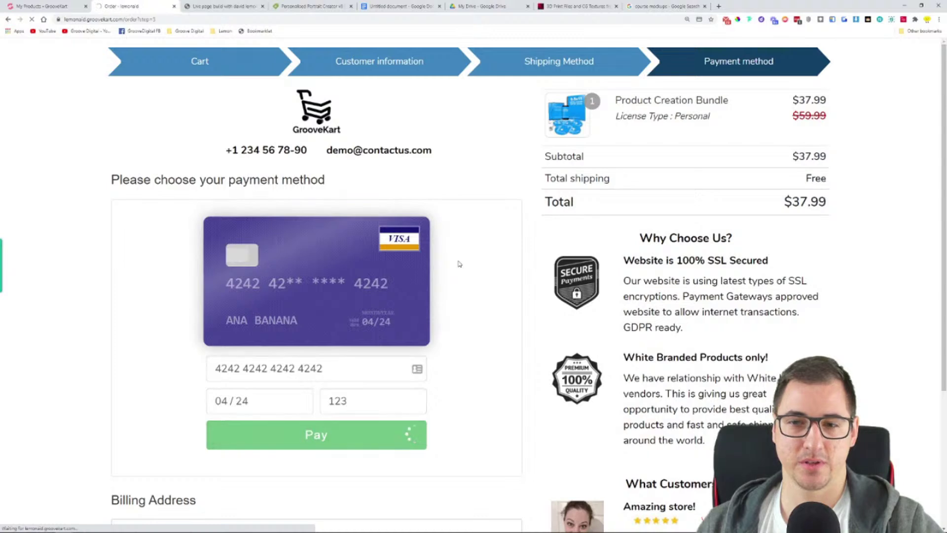
scroll(459, 264, "down", 2)
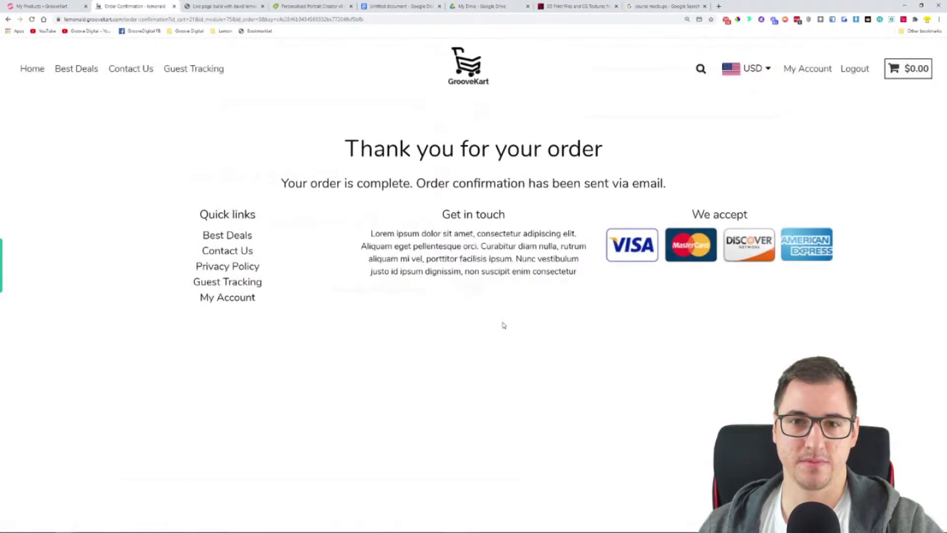
Go from the thank-you page to My Account via the store header
left_click_drag(345, 148, 612, 154)
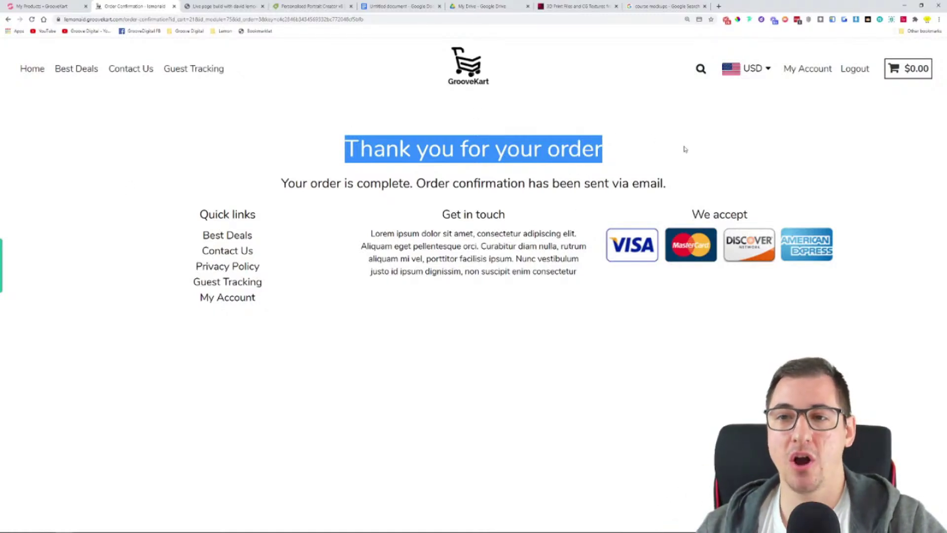
left_click(802, 78)
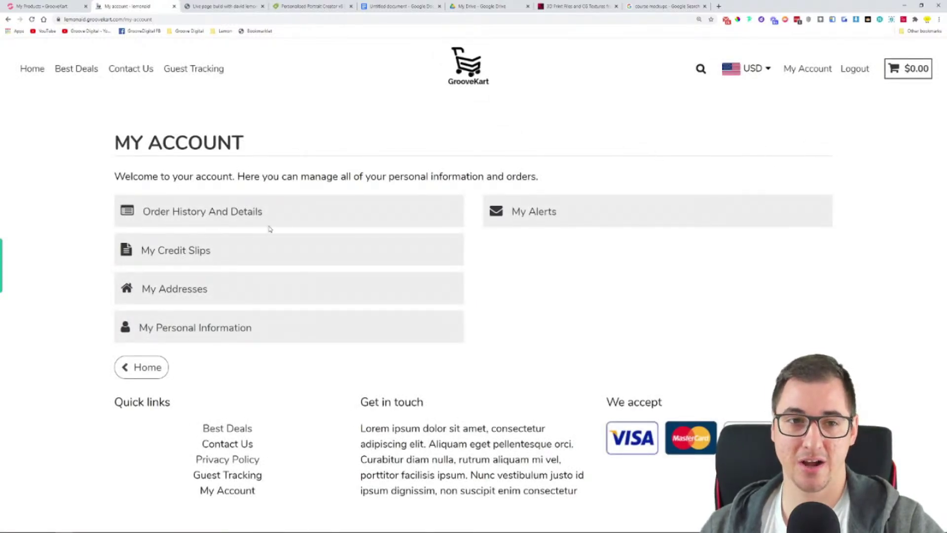
Open Order History And Details and view the $37.99 order's details
left_click(206, 217)
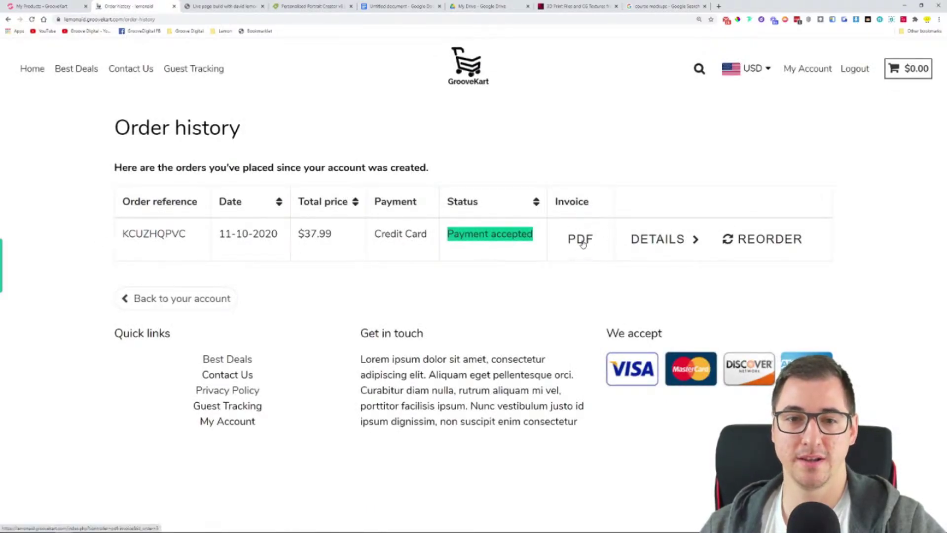
left_click(675, 246)
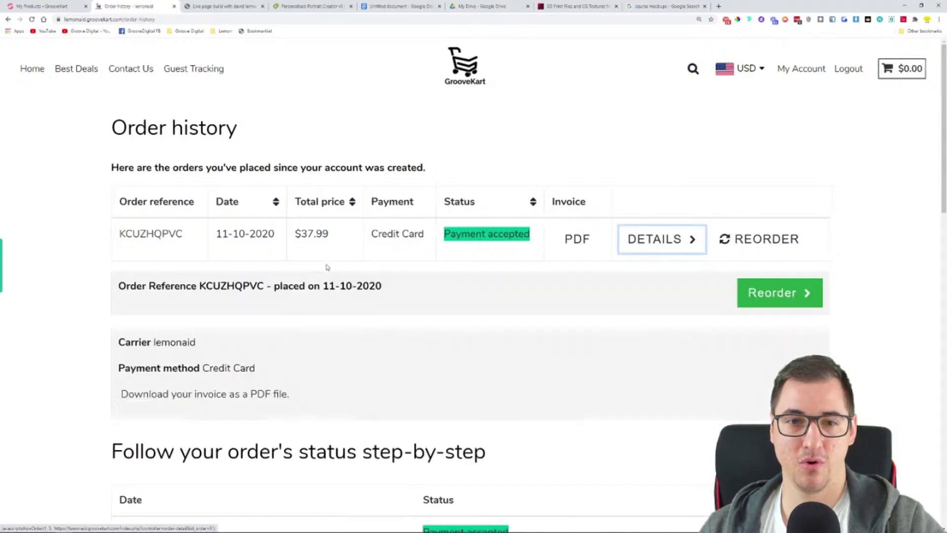
scroll(32, 269, "down", 1)
scroll(33, 269, "down", 4)
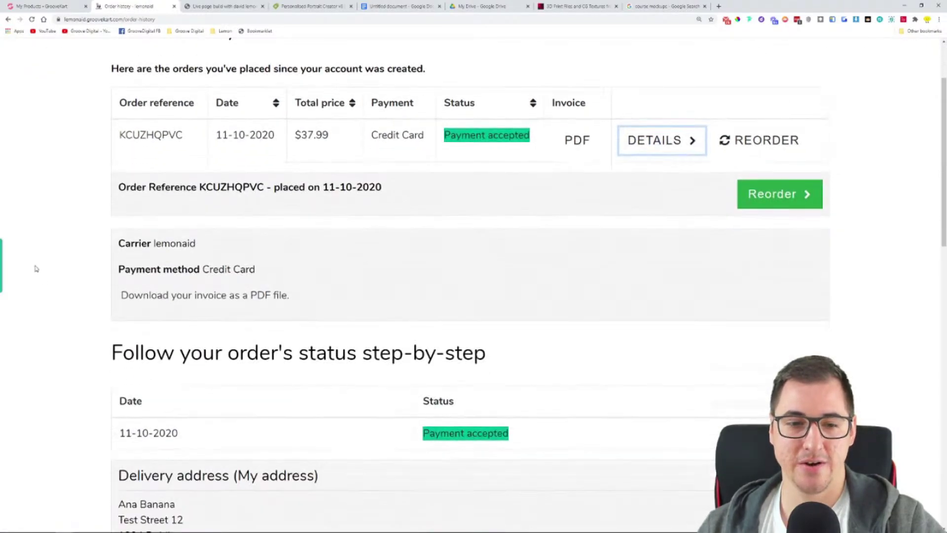
scroll(35, 268, "up", 2)
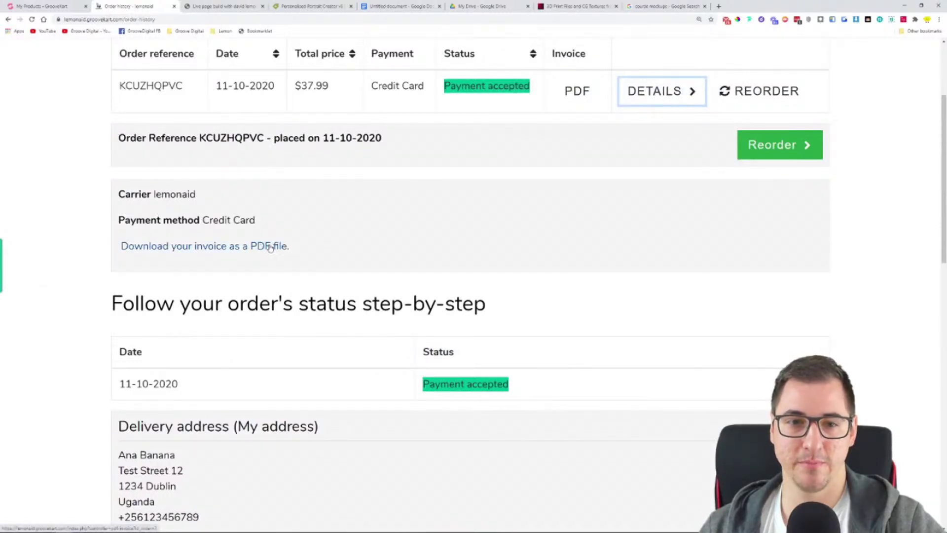
scroll(265, 248, "down", 9)
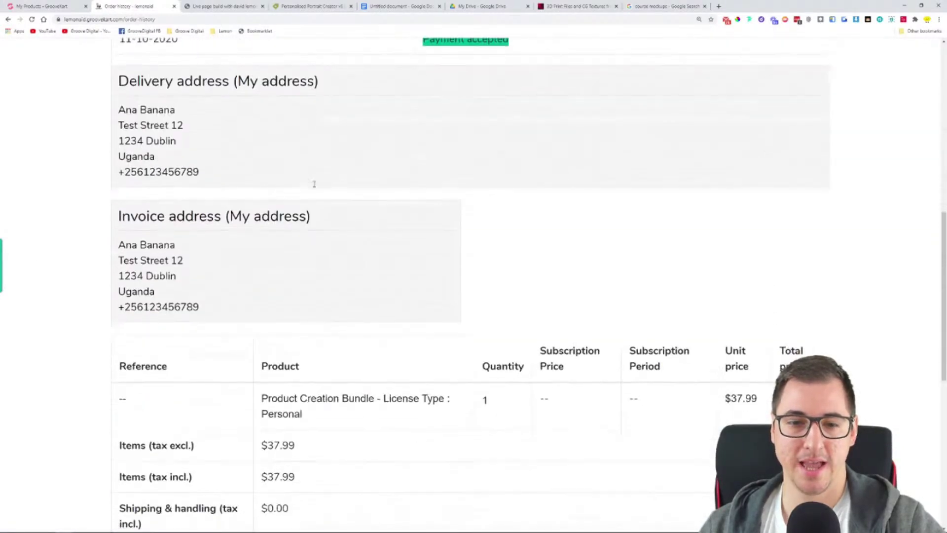
scroll(341, 264, "down", 5)
Choose Product Creation Bundle in the Add a message list, review the order, and return to Google Images
left_click(247, 341)
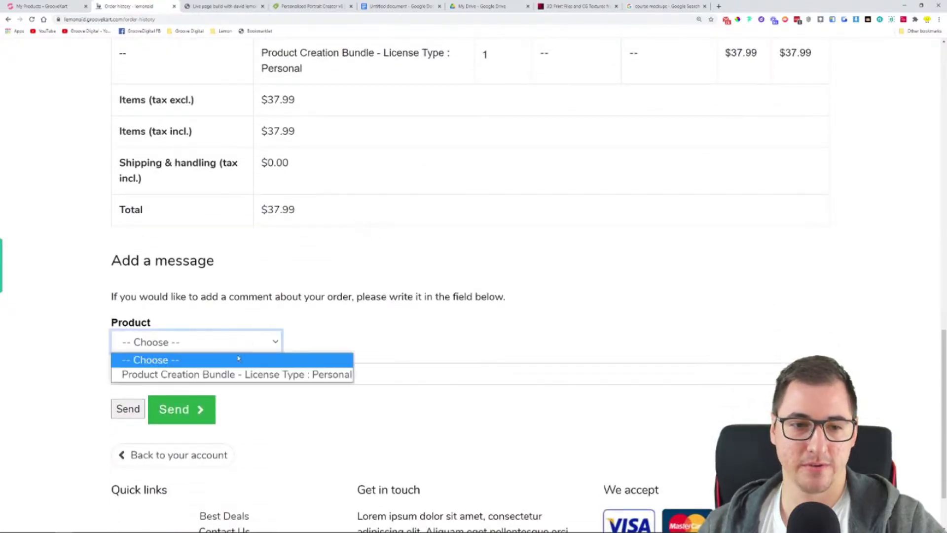
left_click(232, 375)
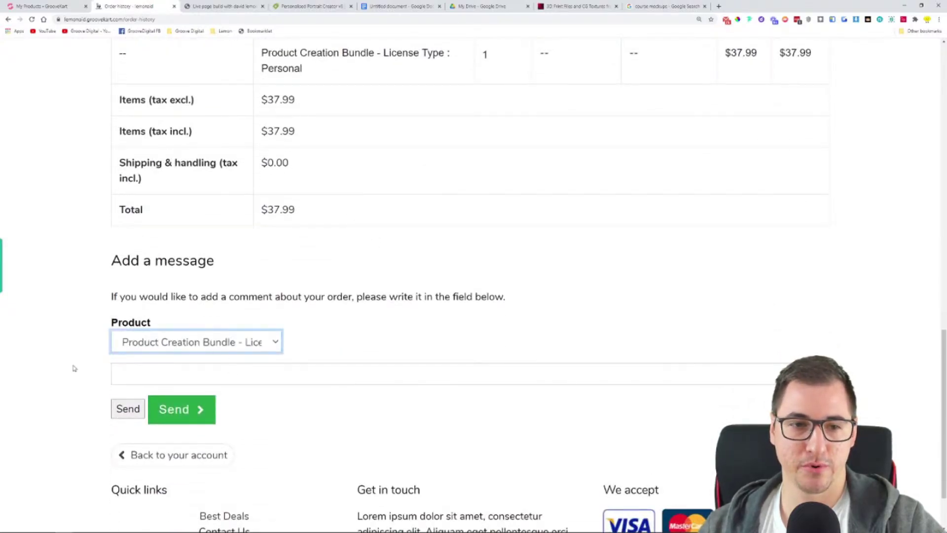
left_click_drag(125, 268, 258, 307)
left_click(327, 296)
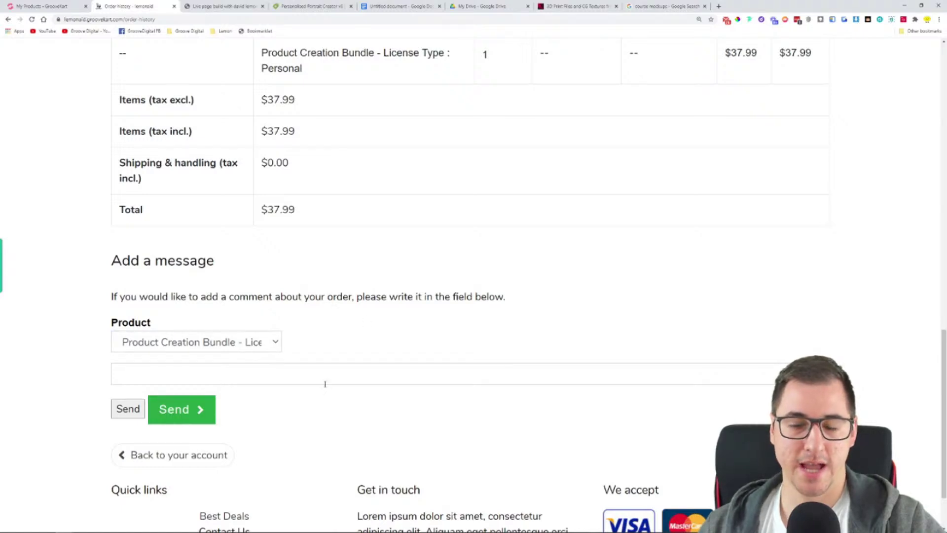
scroll(352, 362, "up", 6)
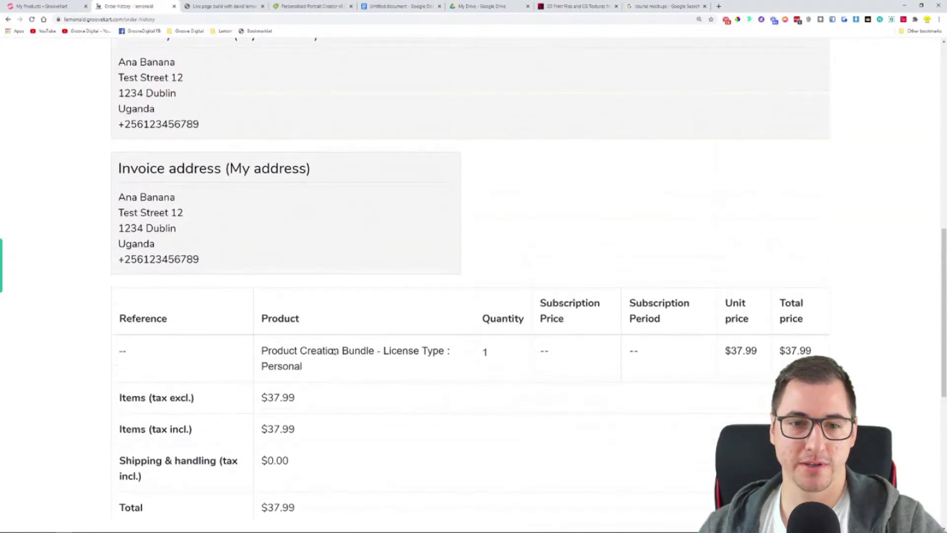
scroll(422, 354, "up", 6)
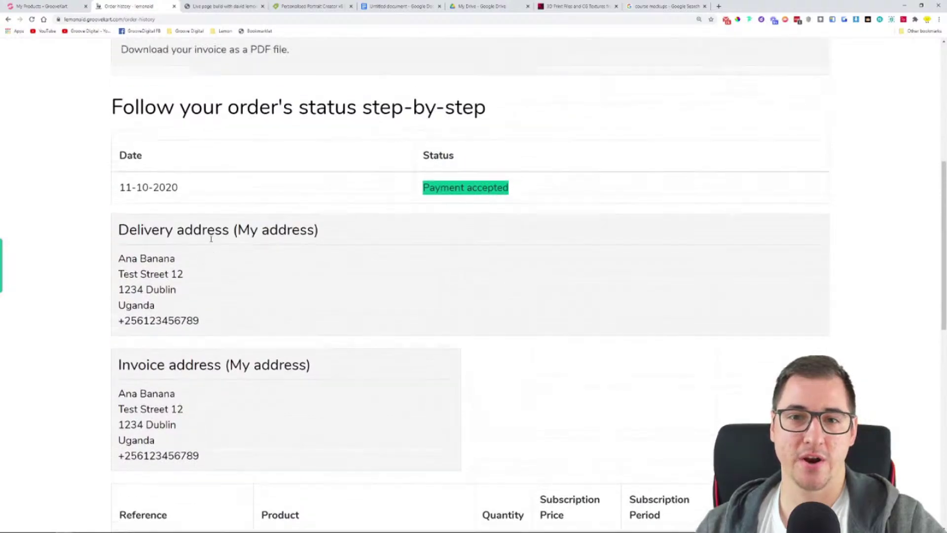
scroll(436, 277, "up", 3)
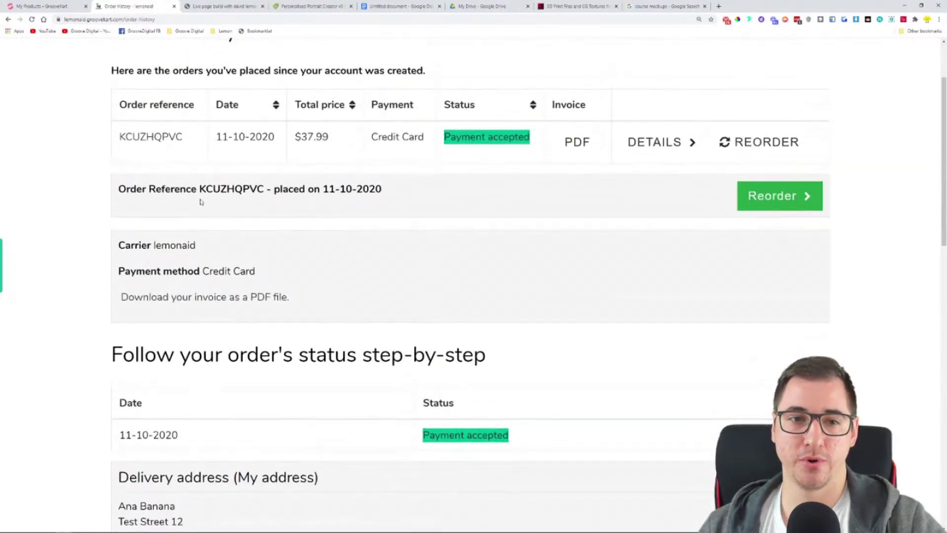
scroll(350, 296, "up", 1)
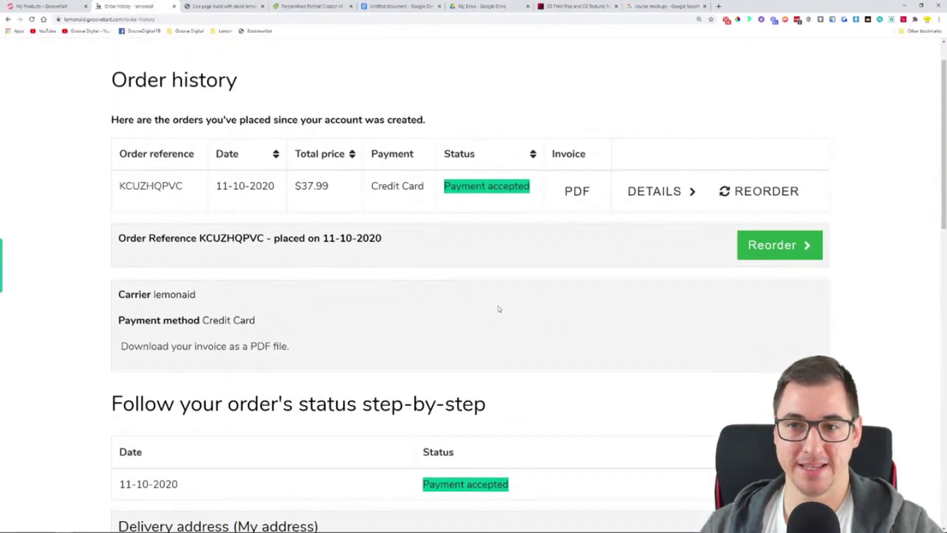
scroll(543, 291, "down", 2)
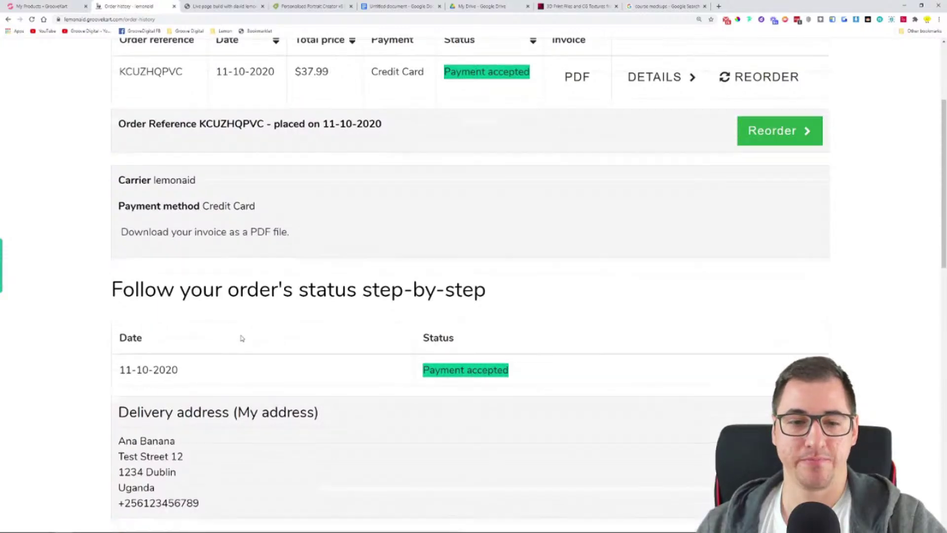
scroll(242, 338, "down", 6)
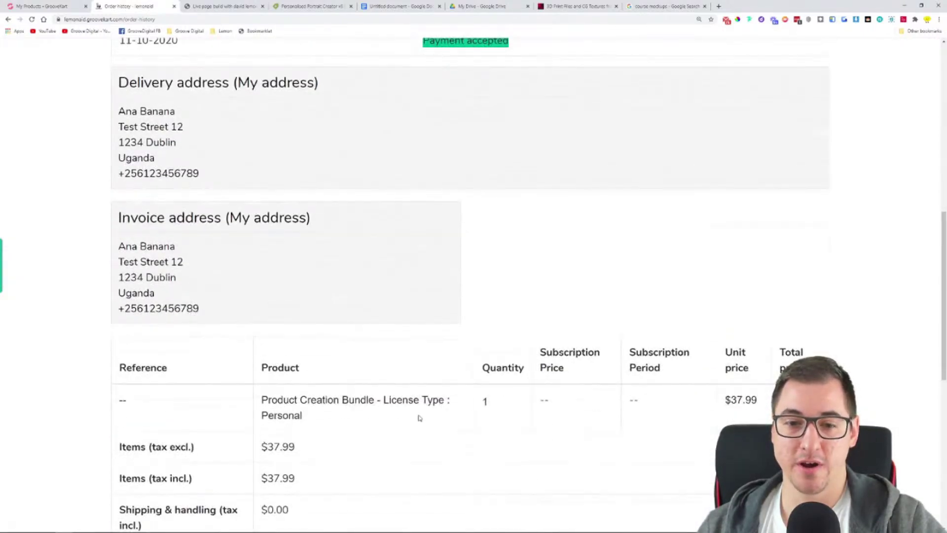
scroll(388, 316, "down", 3)
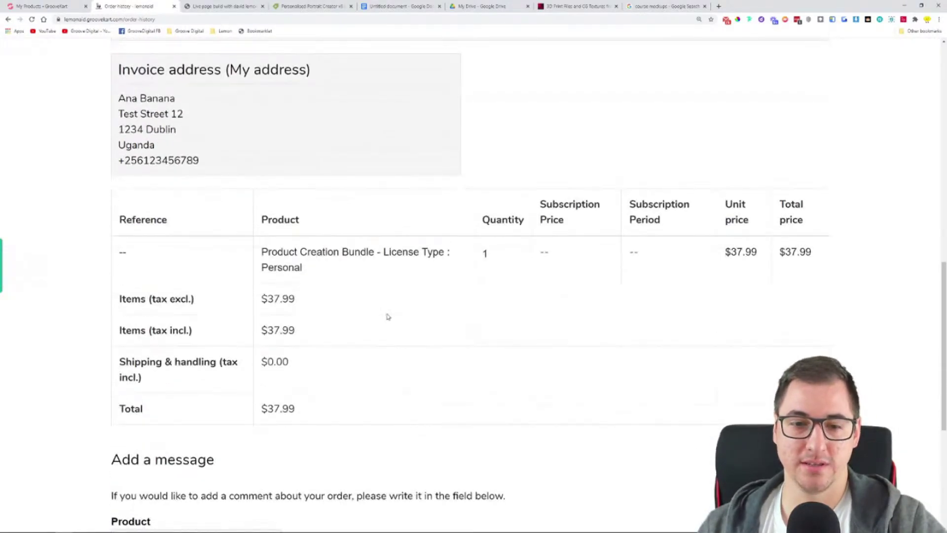
scroll(388, 316, "down", 4)
scroll(390, 320, "up", 3)
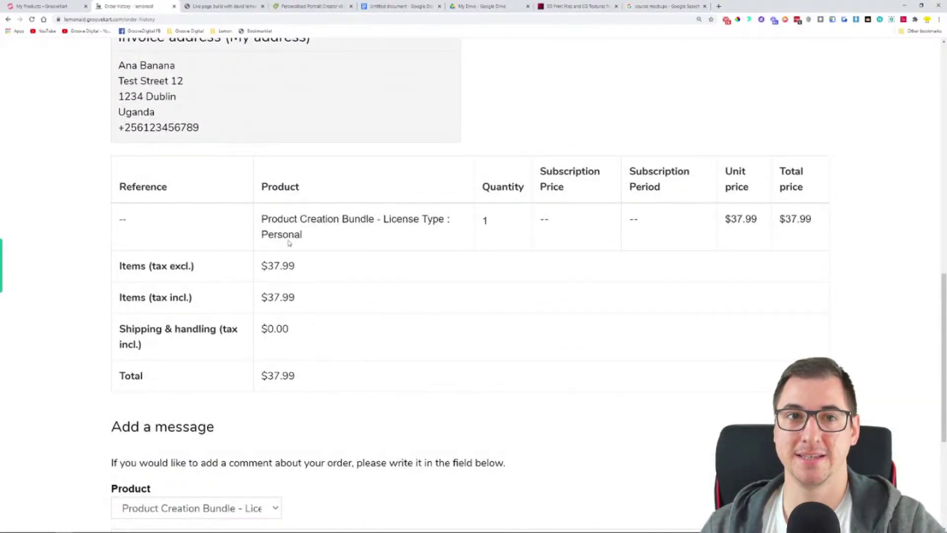
left_click(665, 6)
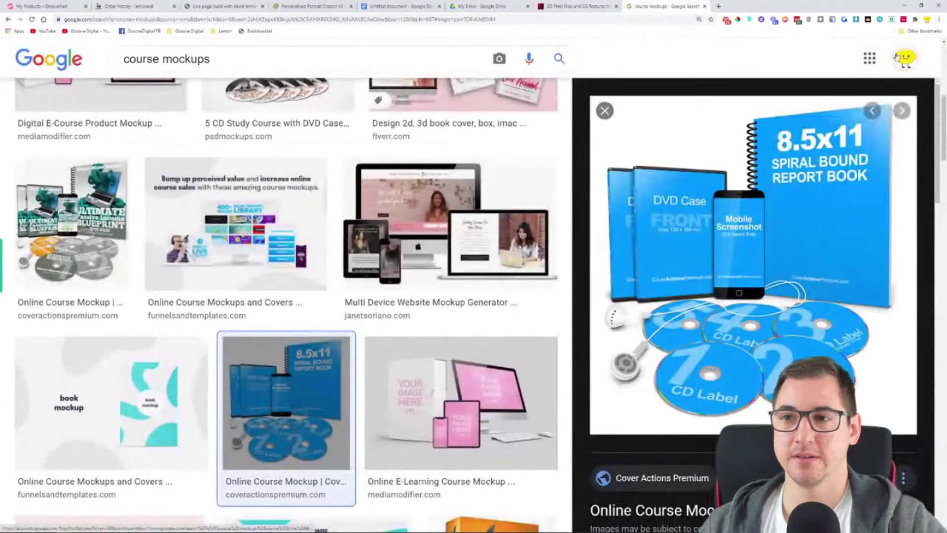
Open Gmail from the Google apps grid
left_click(905, 58)
left_click(633, 150)
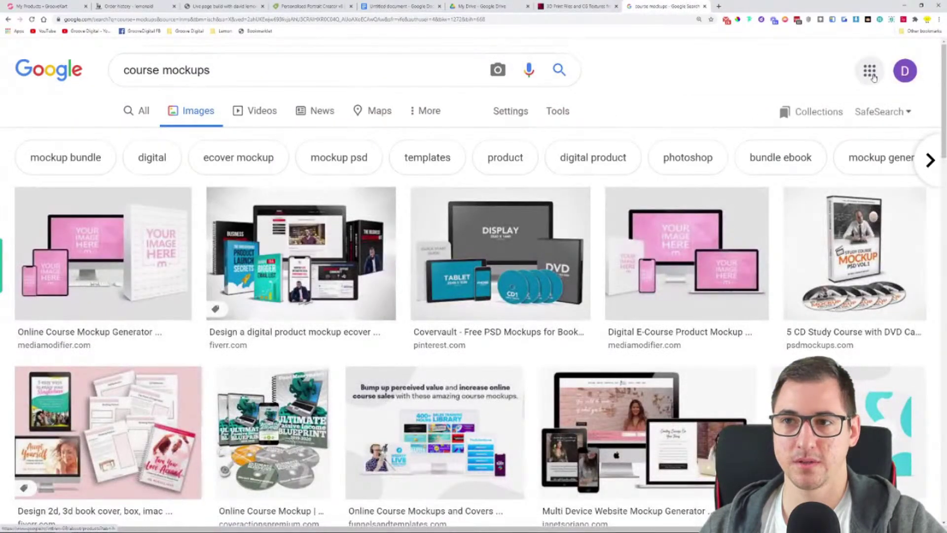
left_click(870, 71)
left_click(734, 295)
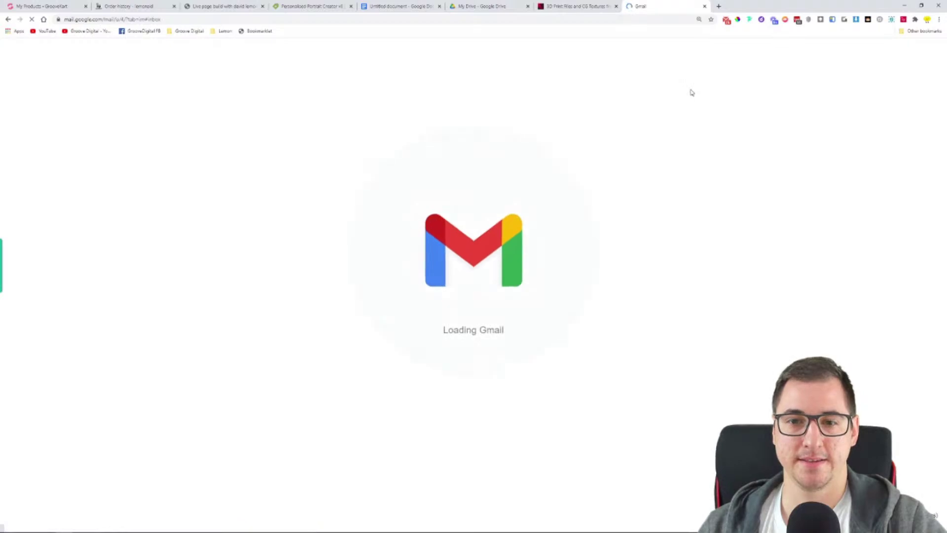
Read the [lemonaid] Welcome! account email, then open the Order confirmation email from the inbox
left_click(260, 164)
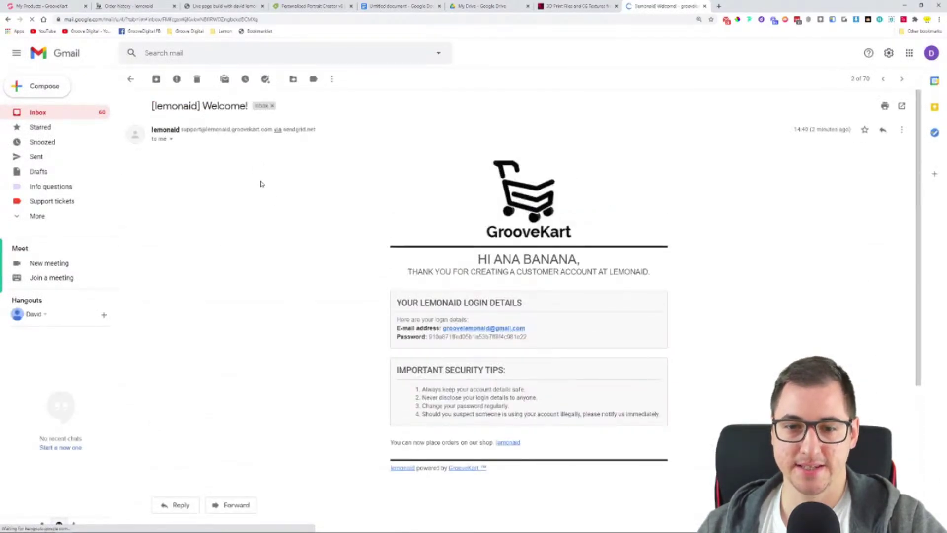
left_click_drag(412, 273, 653, 274)
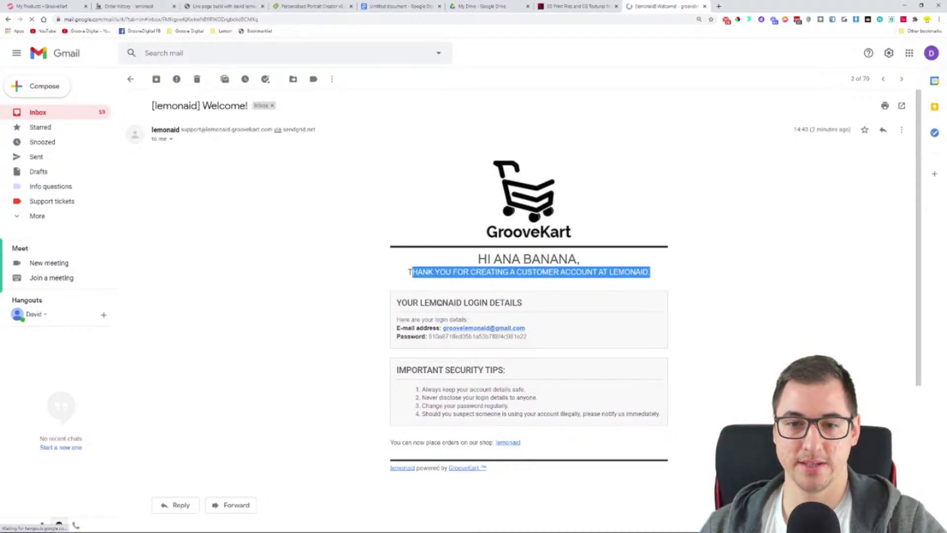
left_click(483, 363)
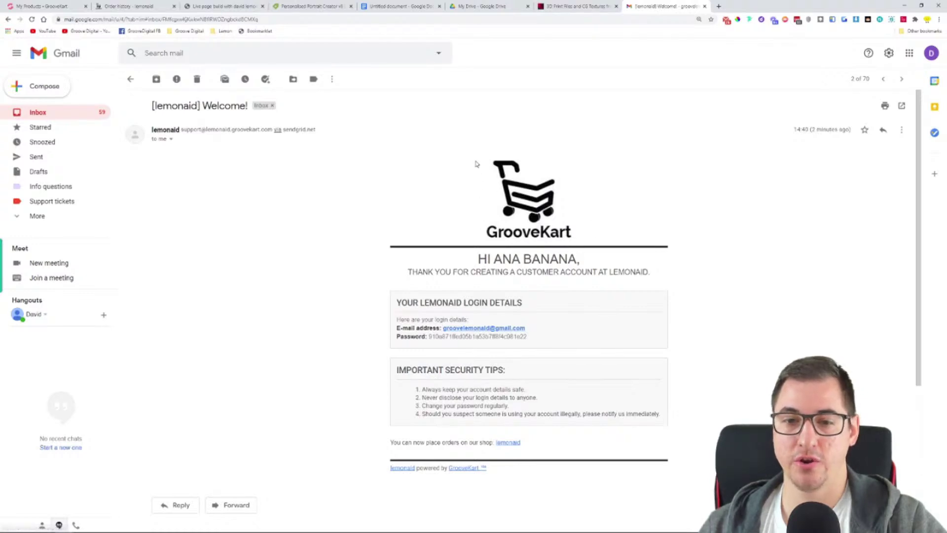
left_click_drag(476, 160, 637, 238)
left_click(625, 214)
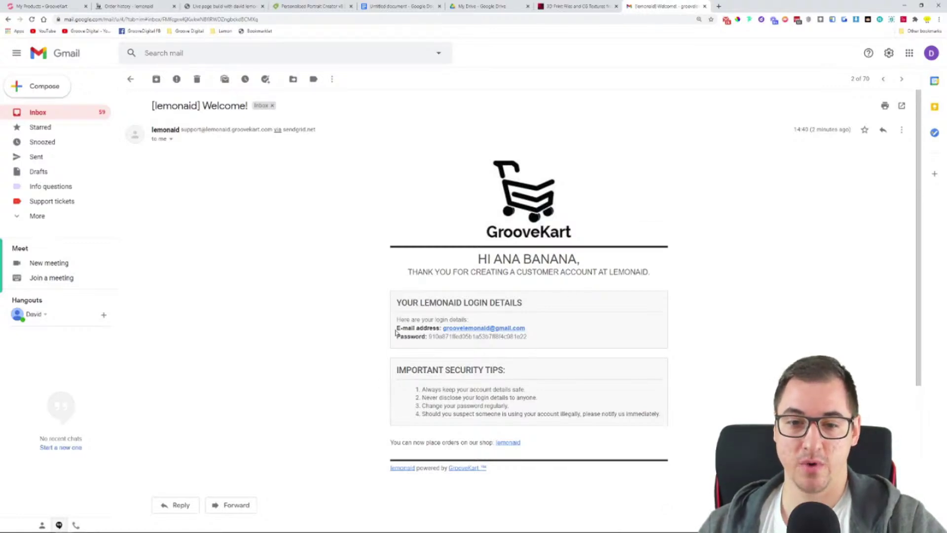
left_click_drag(395, 333, 526, 339)
left_click(551, 339)
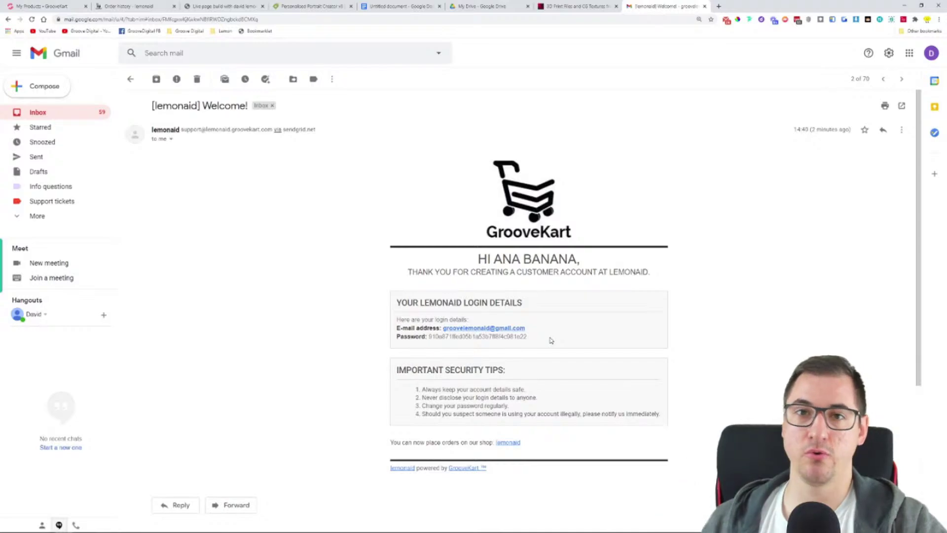
left_click(130, 79)
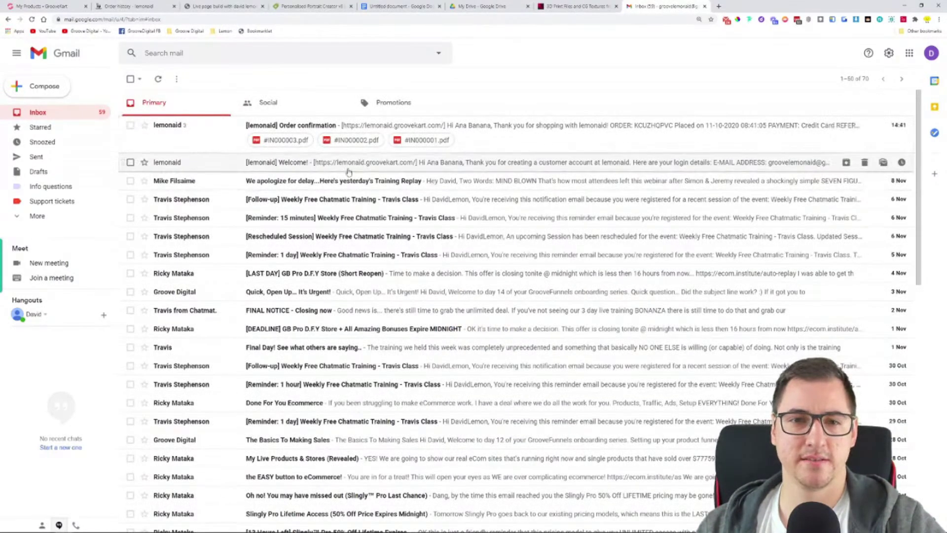
left_click(486, 126)
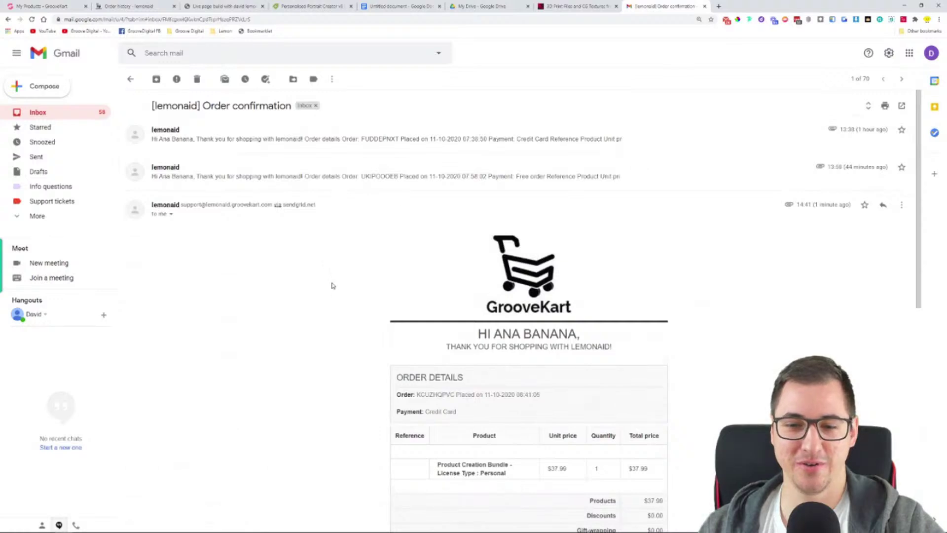
Preview the #IN000003.pdf invoice attachment in the order confirmation email
scroll(325, 282, "down", 2)
scroll(305, 257, "down", 1)
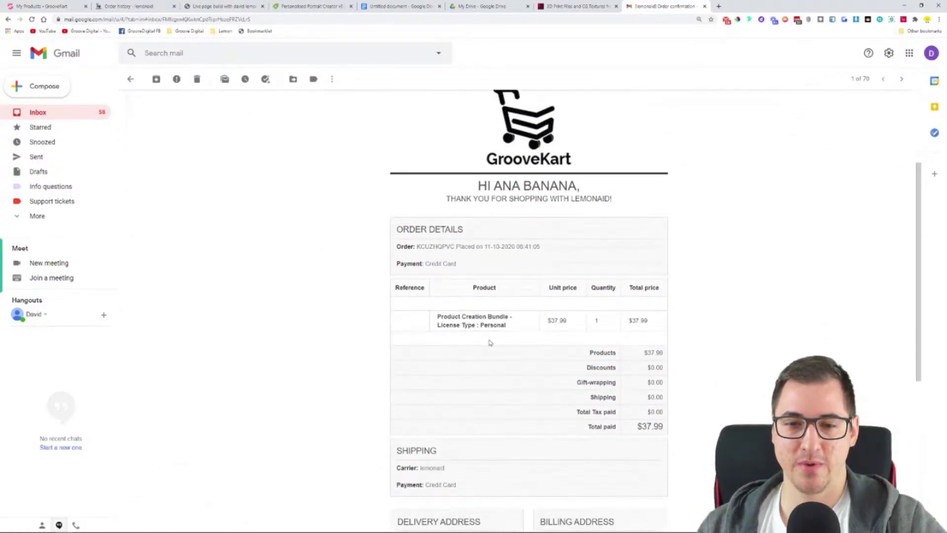
scroll(475, 271, "down", 6)
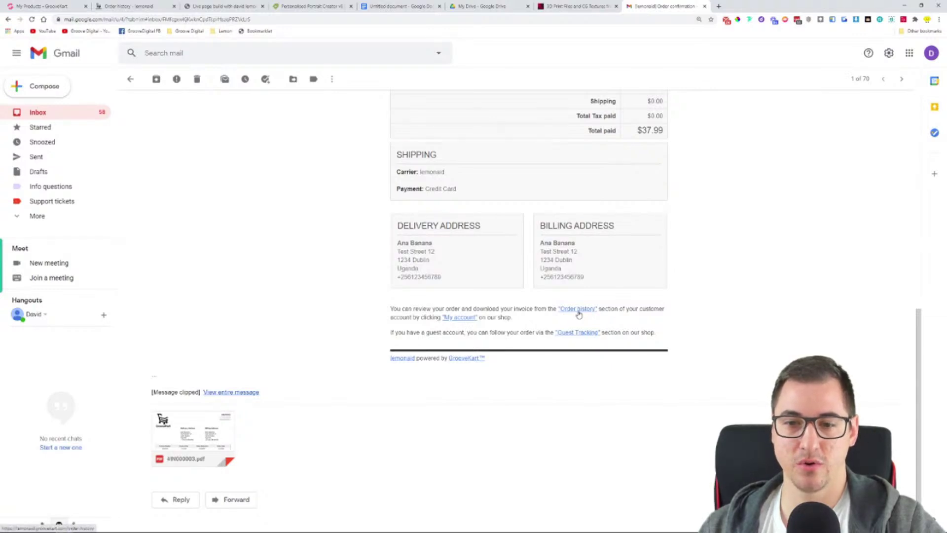
mouse_move(183, 429)
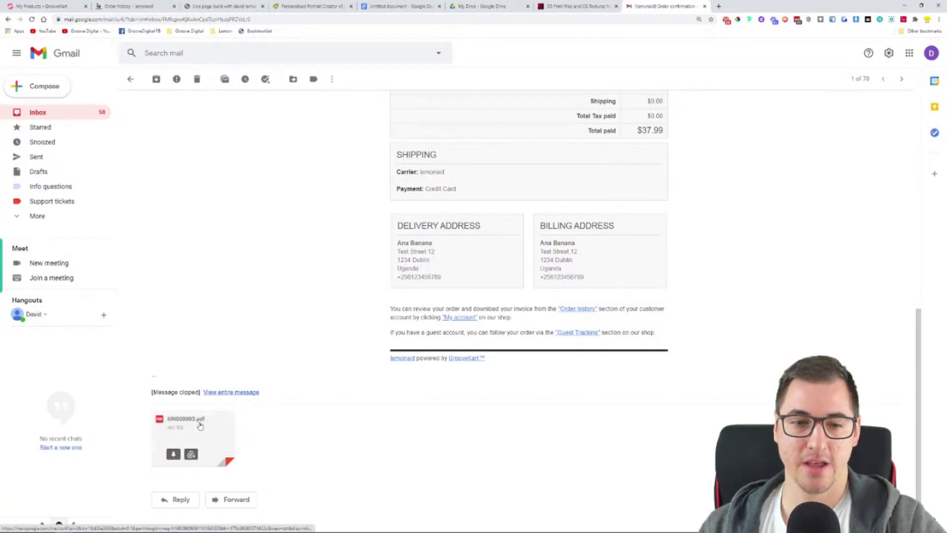
left_click(209, 427)
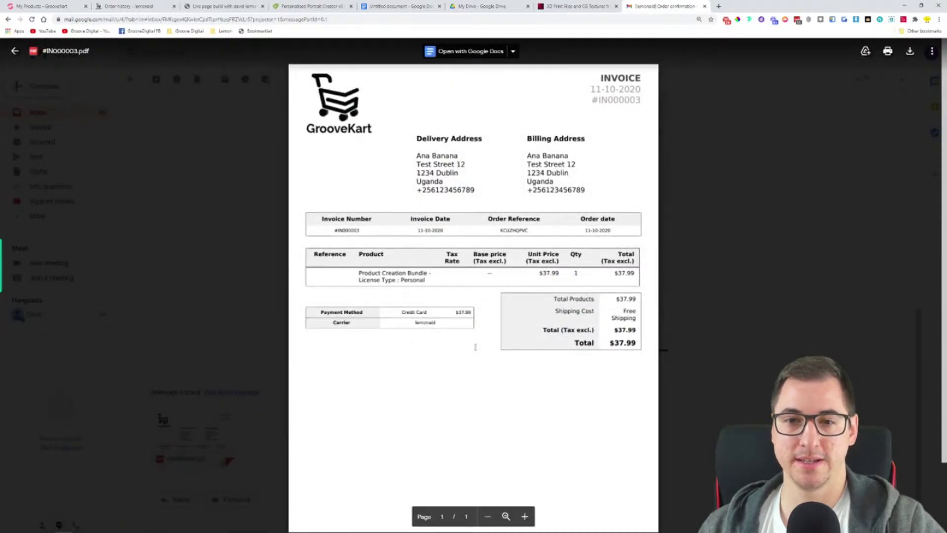
left_click(224, 284)
Scroll through the confirmation email and go back to the inbox
scroll(243, 306, "up", 10)
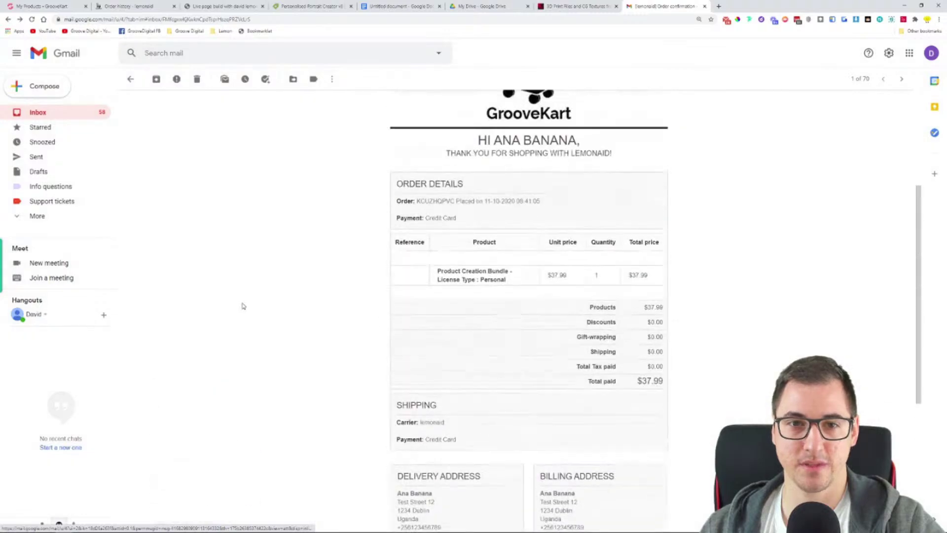
scroll(430, 366, "down", 3)
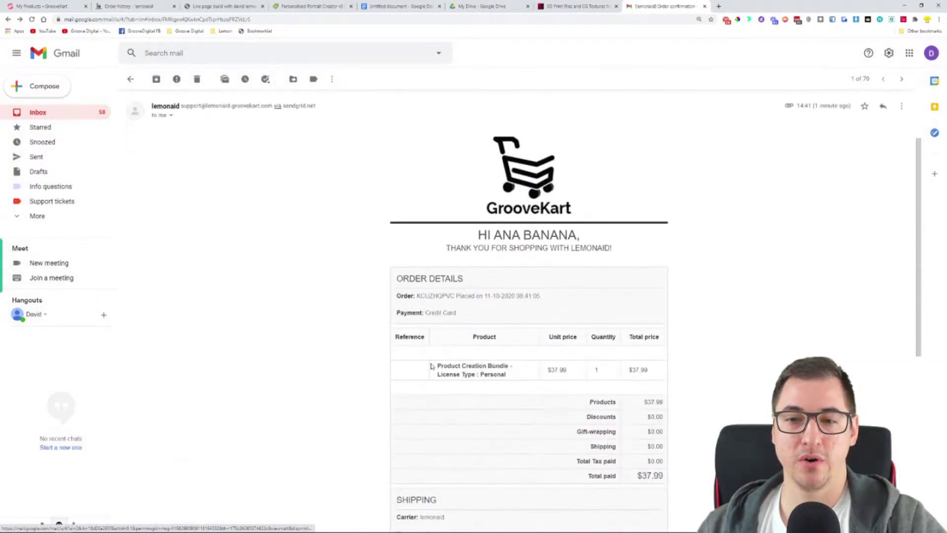
scroll(691, 345, "down", 4)
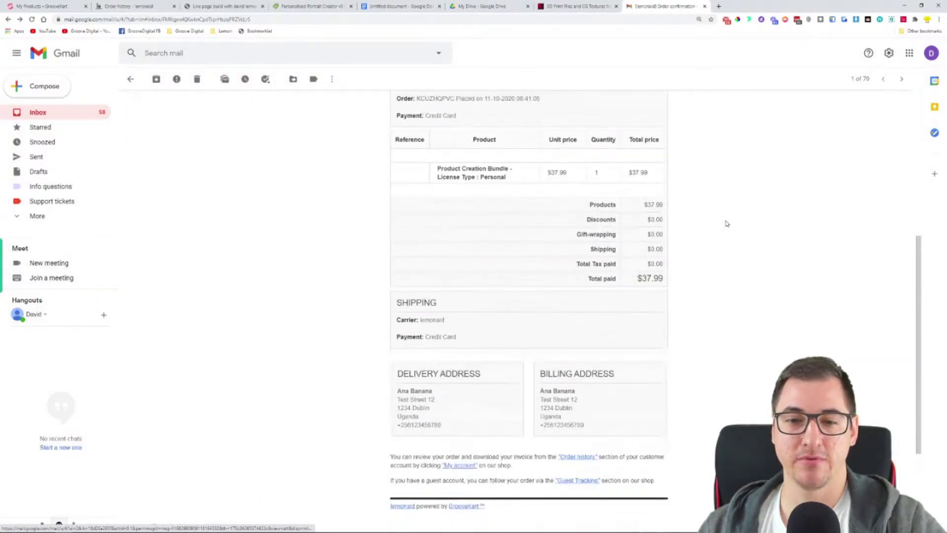
scroll(676, 158, "down", 3)
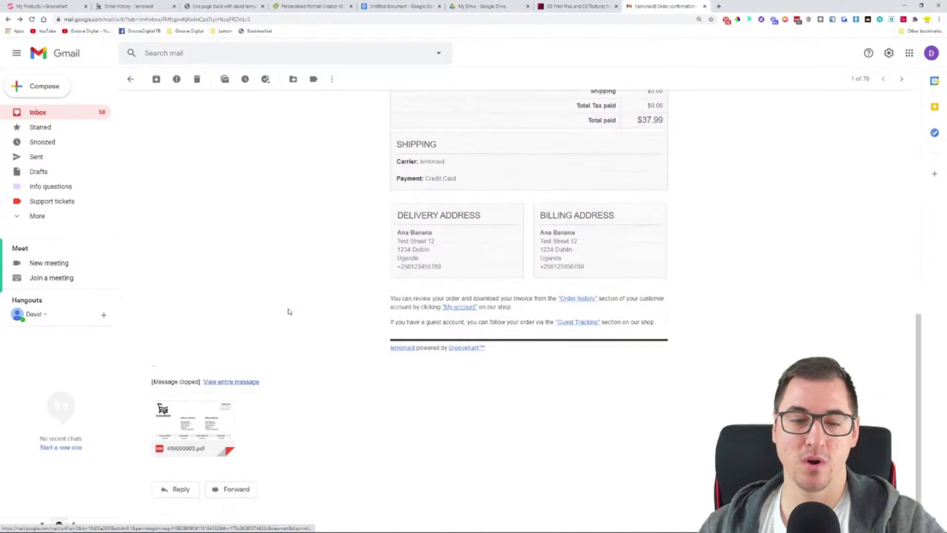
left_click(130, 79)
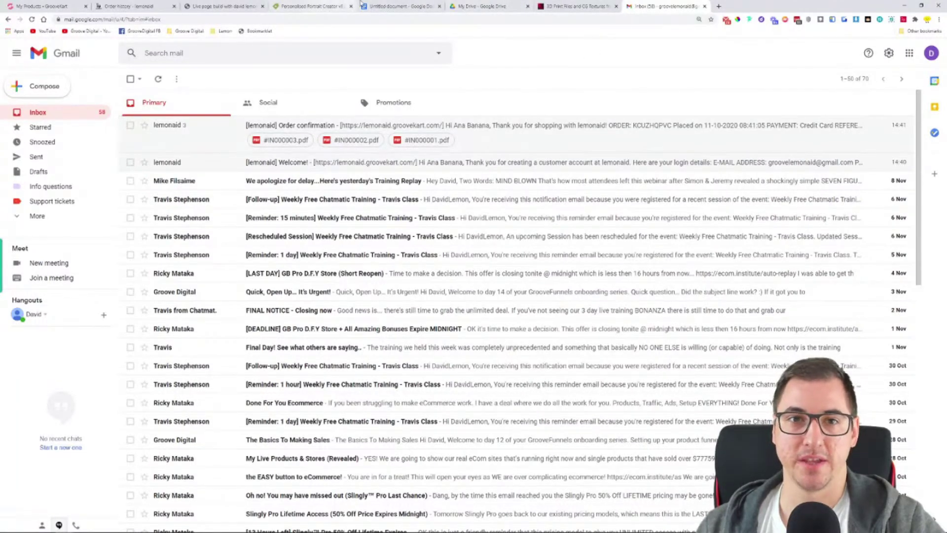
left_click(129, 6)
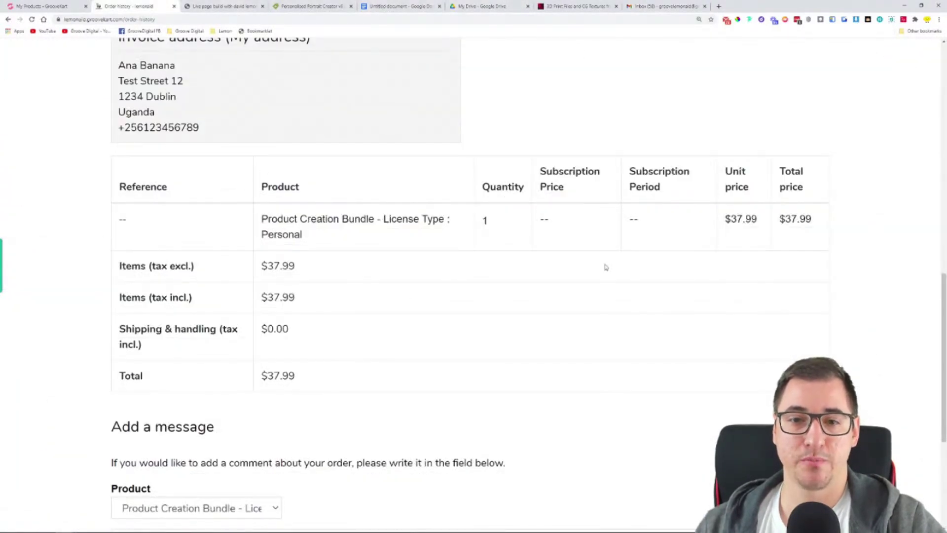
scroll(655, 324, "up", 12)
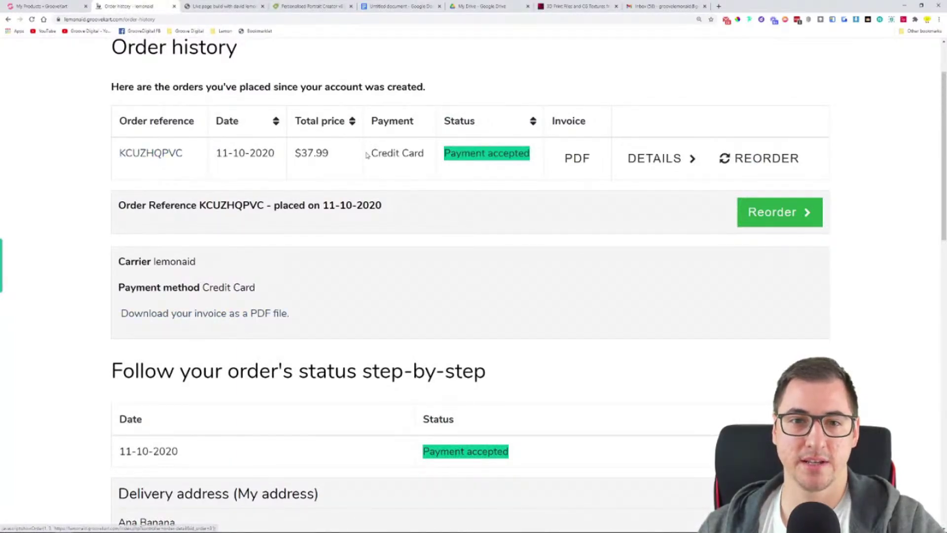
scroll(160, 156, "up", 2)
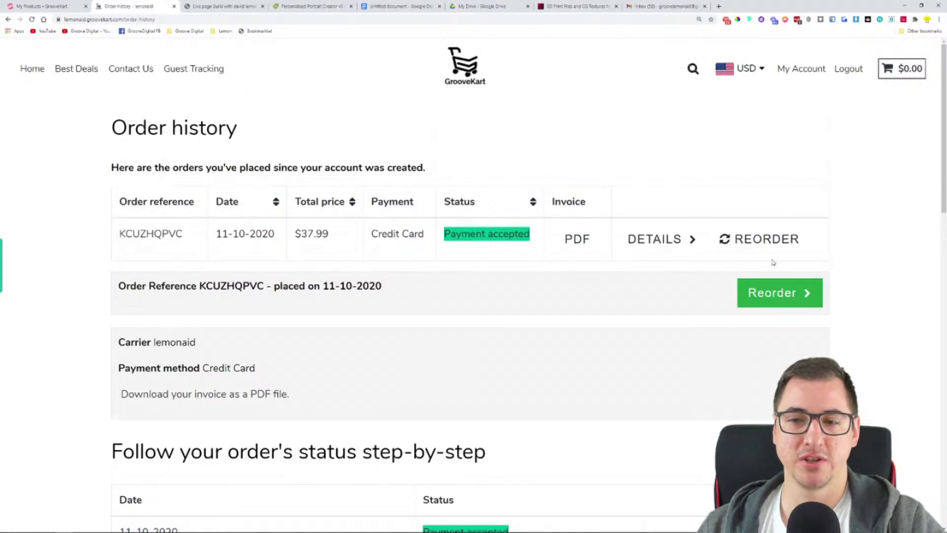
left_click(693, 243)
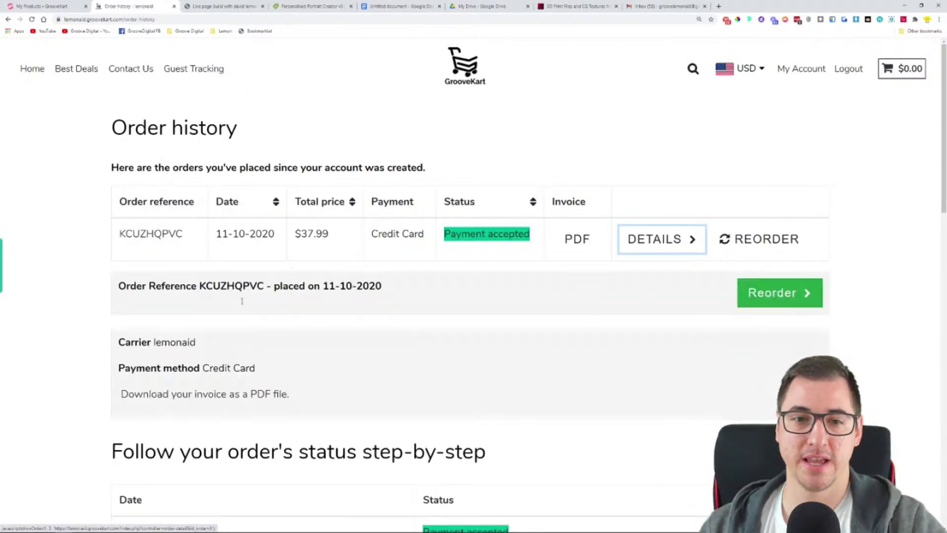
scroll(447, 254, "down", 3)
left_click(658, 91)
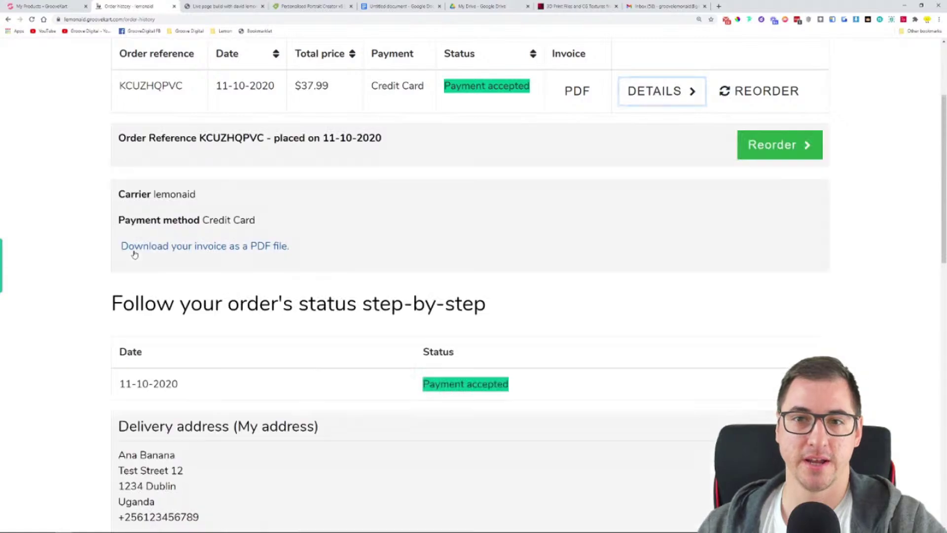
scroll(413, 215, "down", 6)
scroll(406, 332, "down", 3)
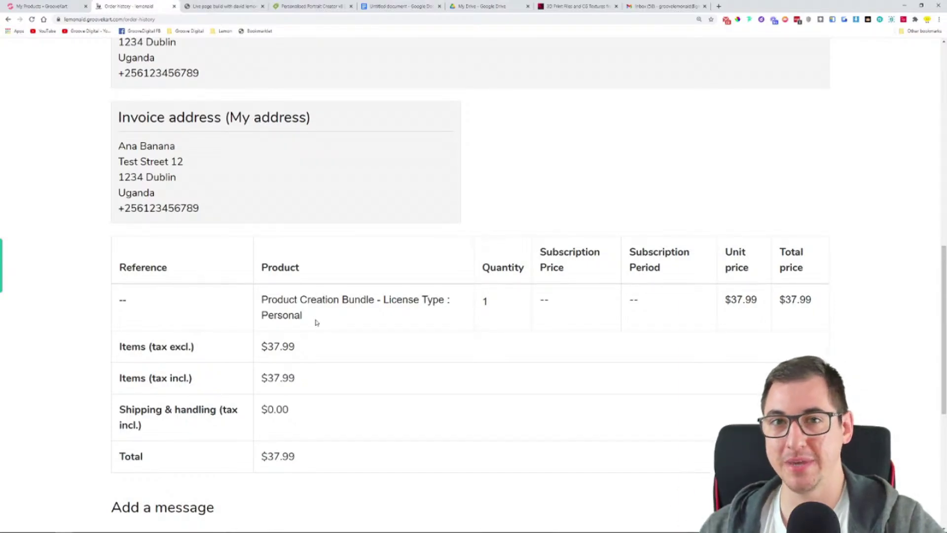
Look over the thank-you doc's title and product lines, then return to GrooveKart's product edit page
left_click(399, 6)
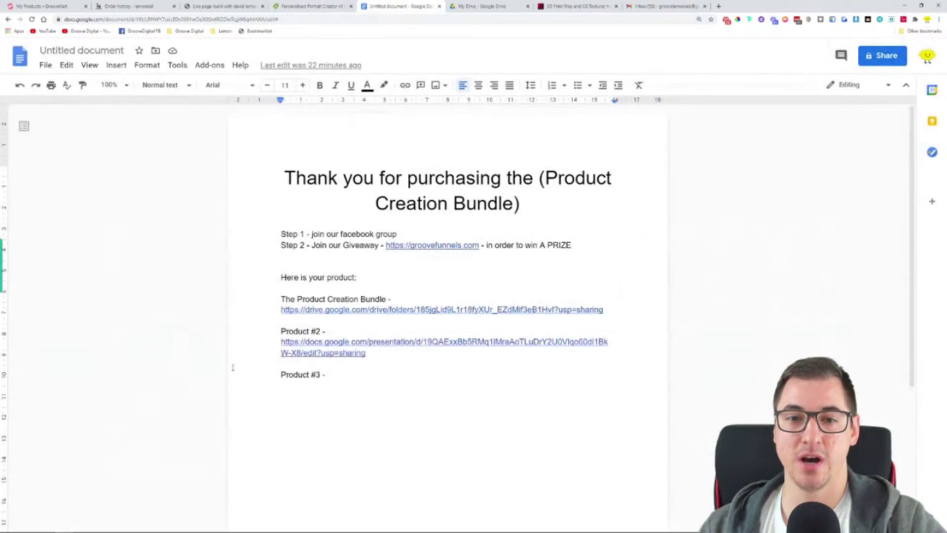
left_click_drag(282, 171, 622, 215)
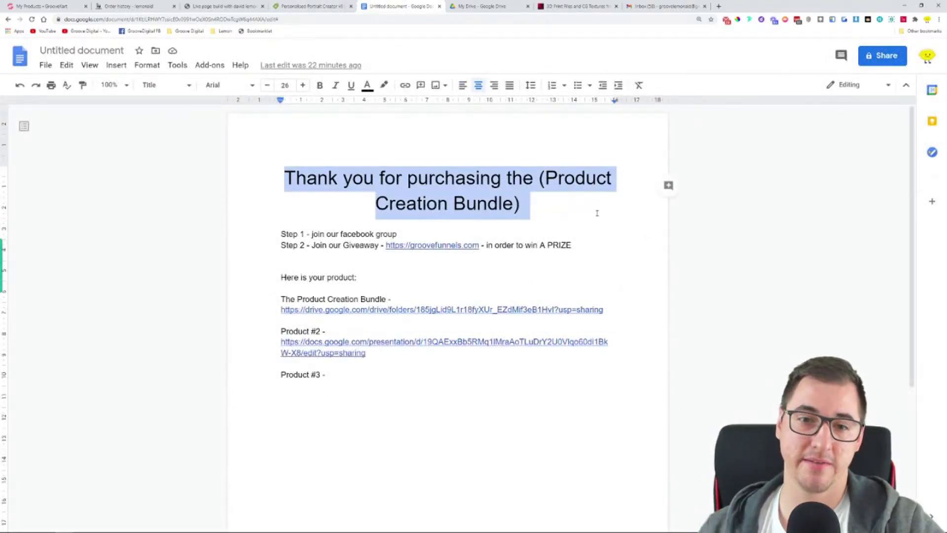
left_click(501, 291)
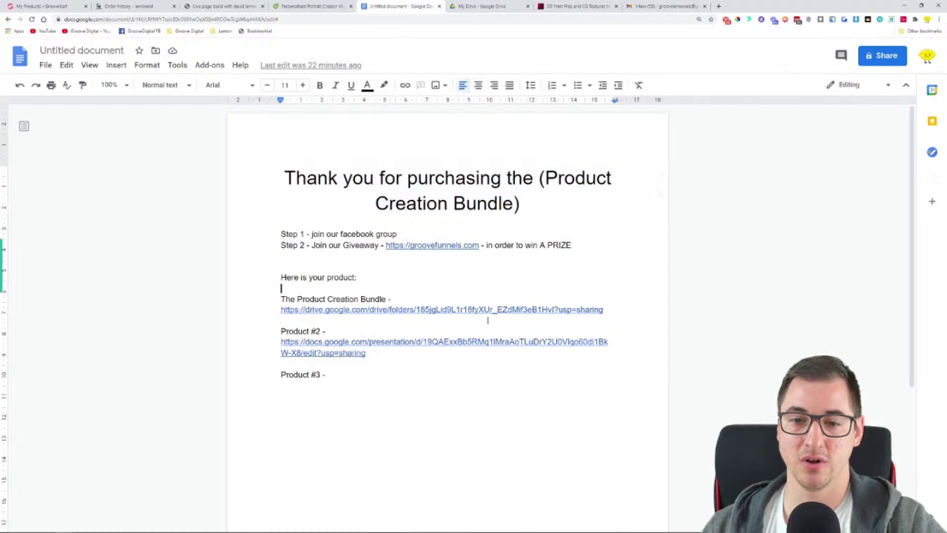
left_click(526, 379)
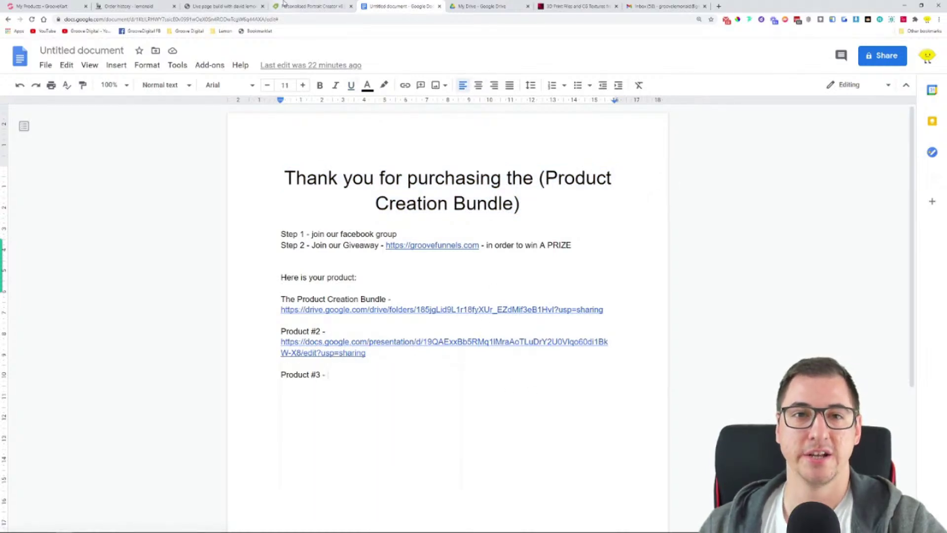
left_click(151, 4)
left_click(27, 4)
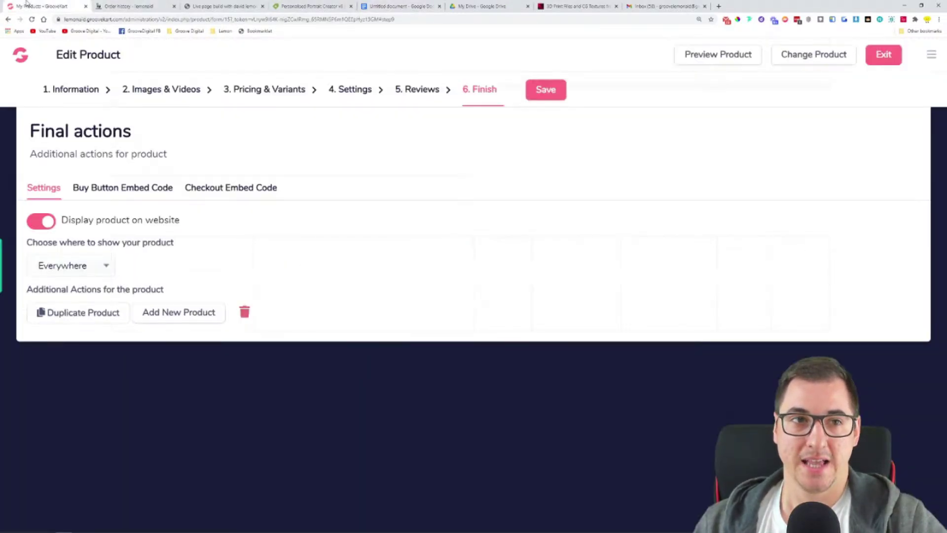
Add the bundle's Personal license ($37.99) to the cart, proceed to checkout, then return to order history
left_click(725, 61)
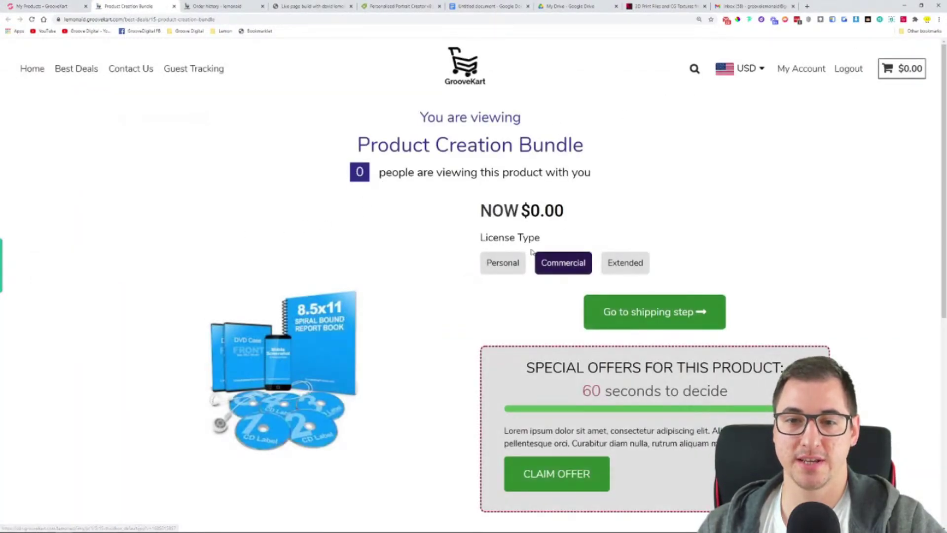
left_click(515, 264)
left_click(628, 316)
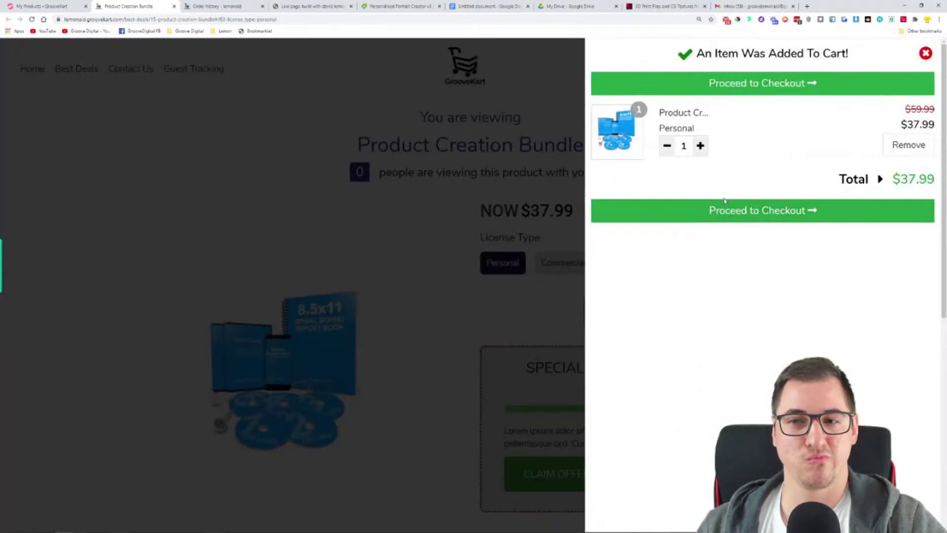
left_click(725, 211)
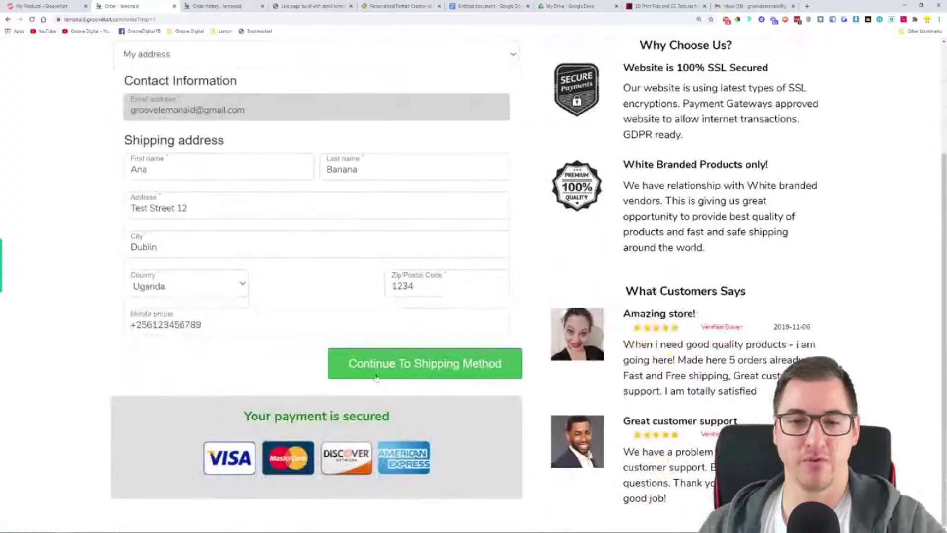
scroll(202, 385, "up", 2)
scroll(202, 386, "up", 1)
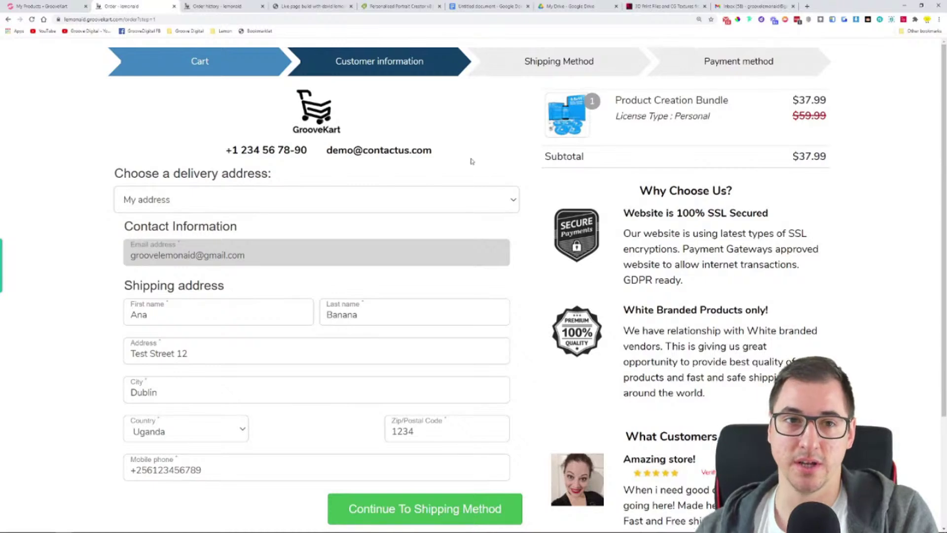
left_click(193, 10)
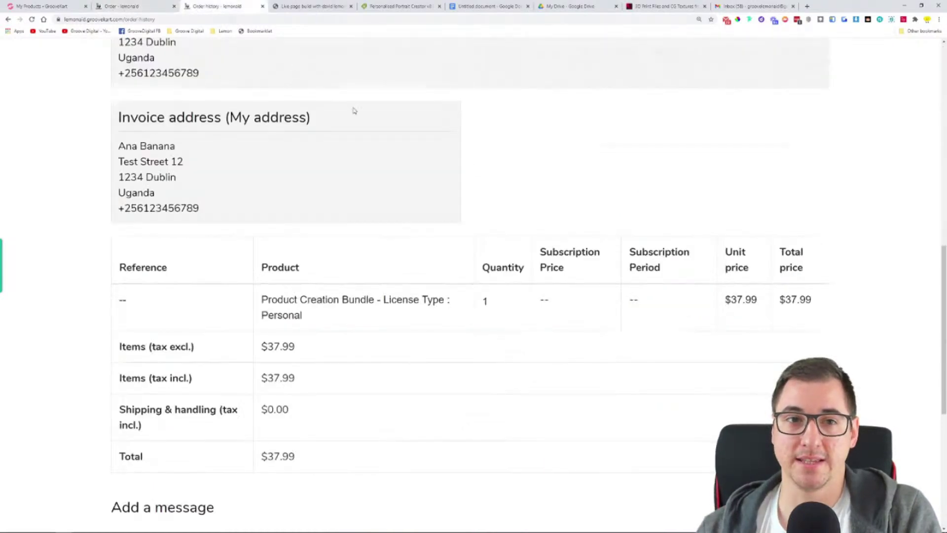
scroll(322, 87, "up", 10)
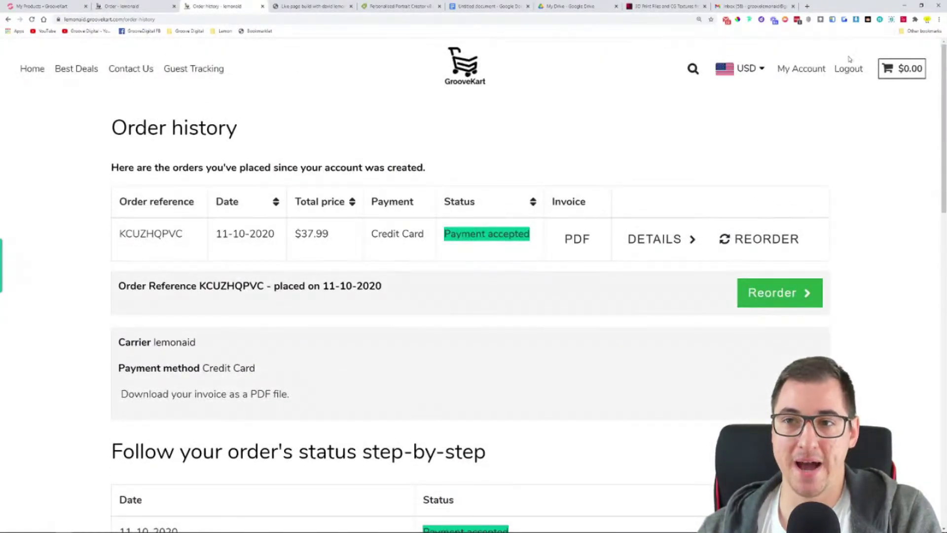
left_click(812, 70)
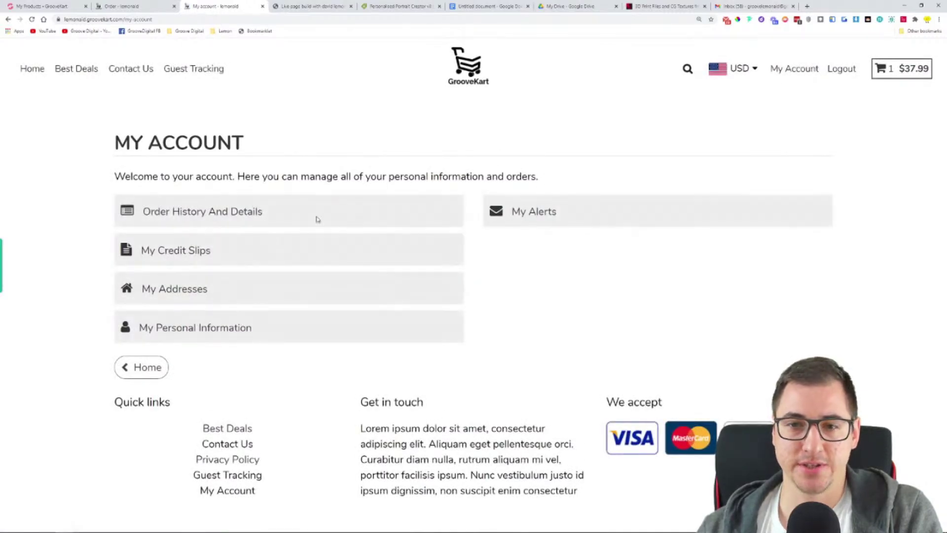
left_click(195, 217)
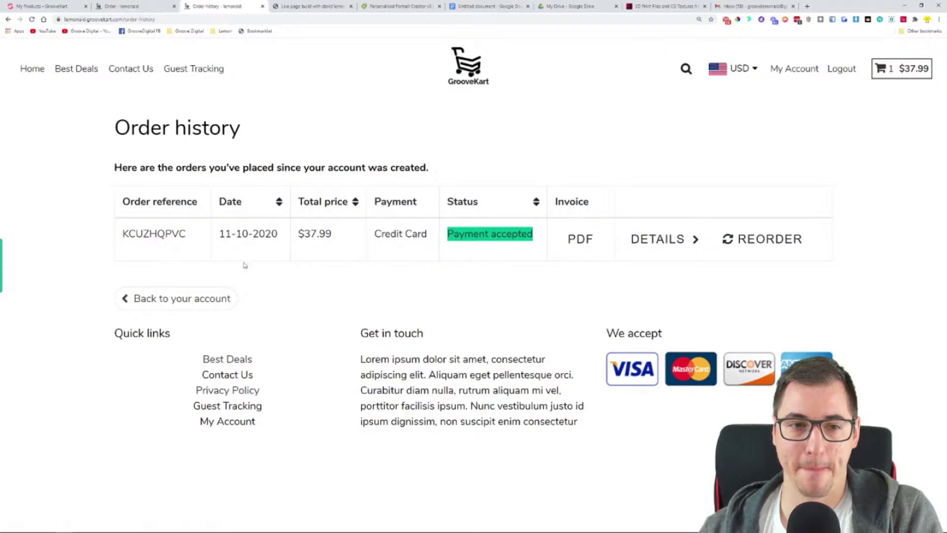
left_click(675, 245)
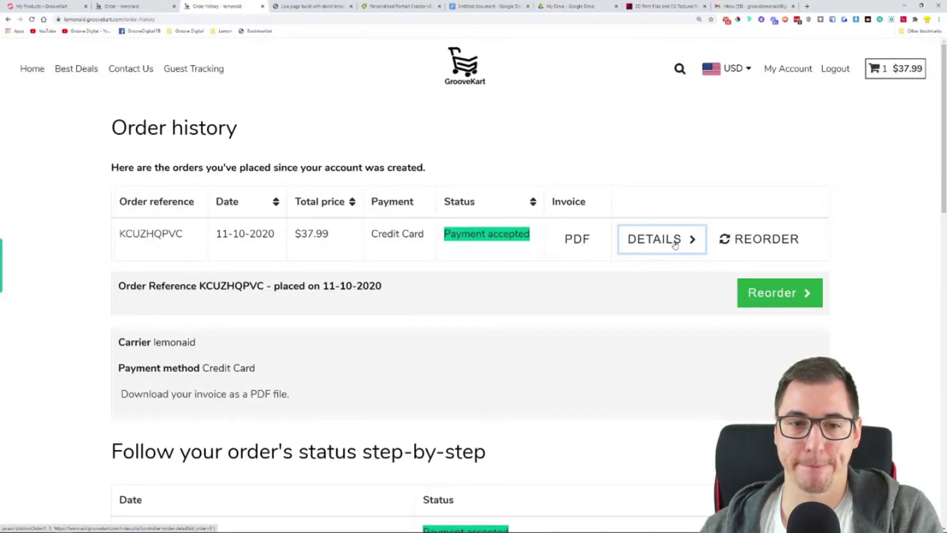
scroll(673, 237, "down", 10)
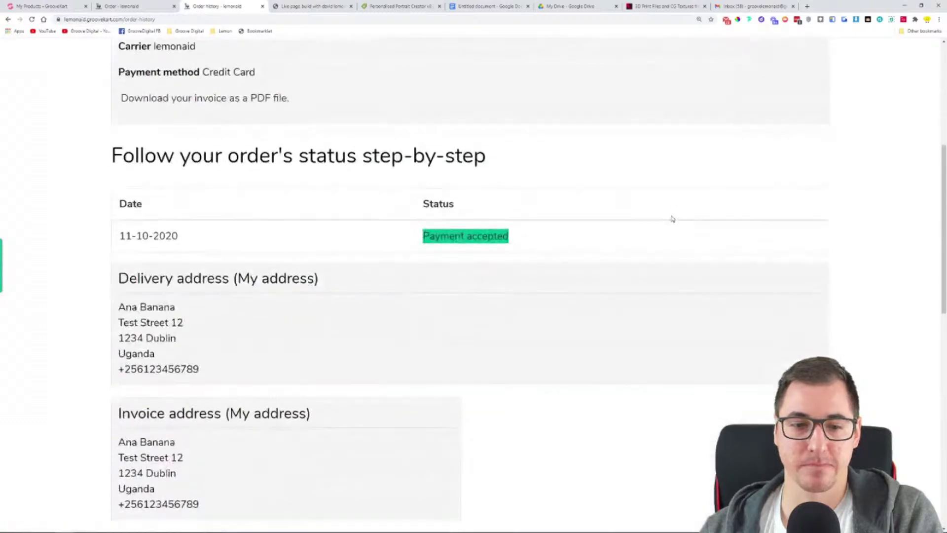
scroll(669, 211, "down", 6)
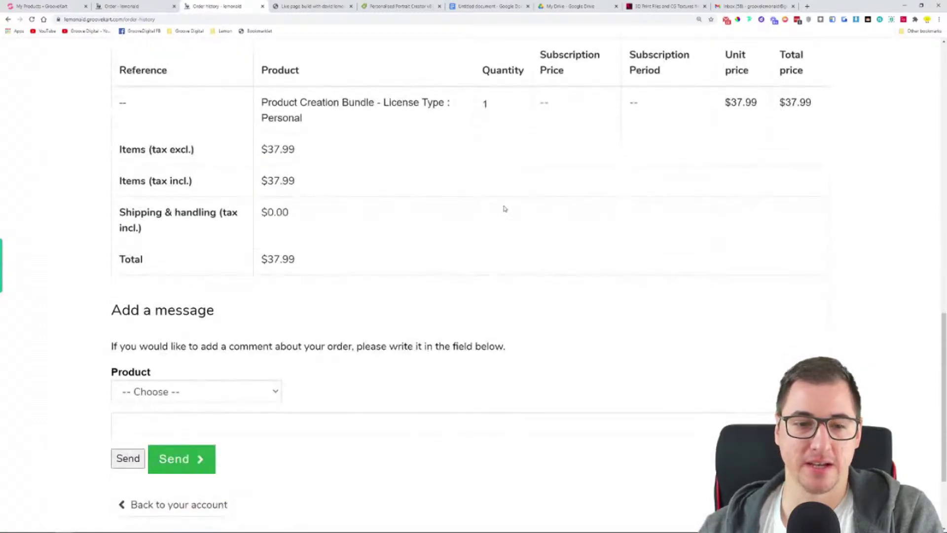
scroll(453, 188, "up", 3)
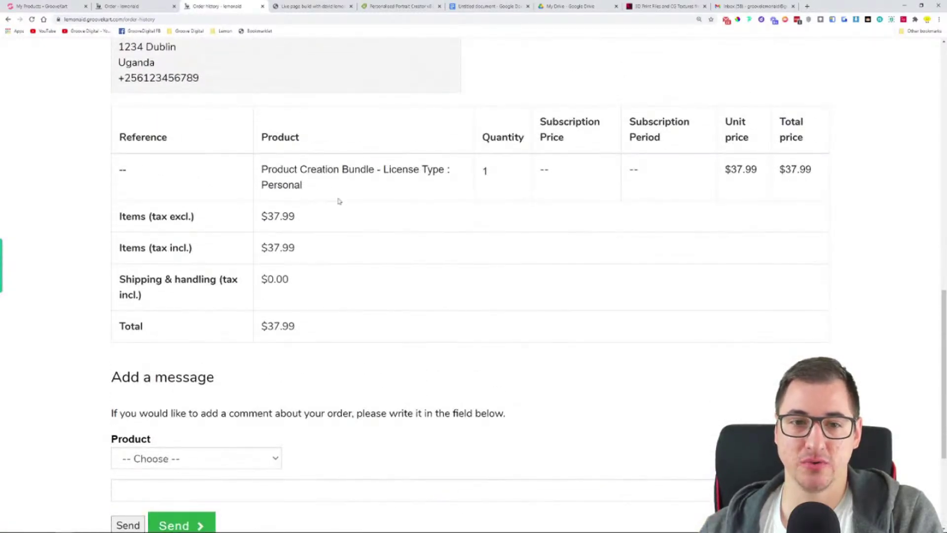
scroll(402, 227, "down", 4)
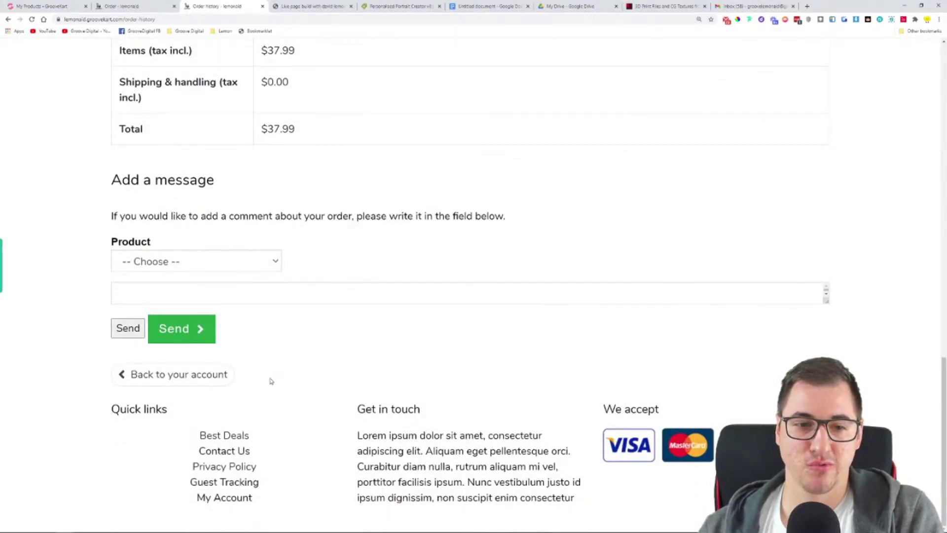
scroll(472, 292, "up", 13)
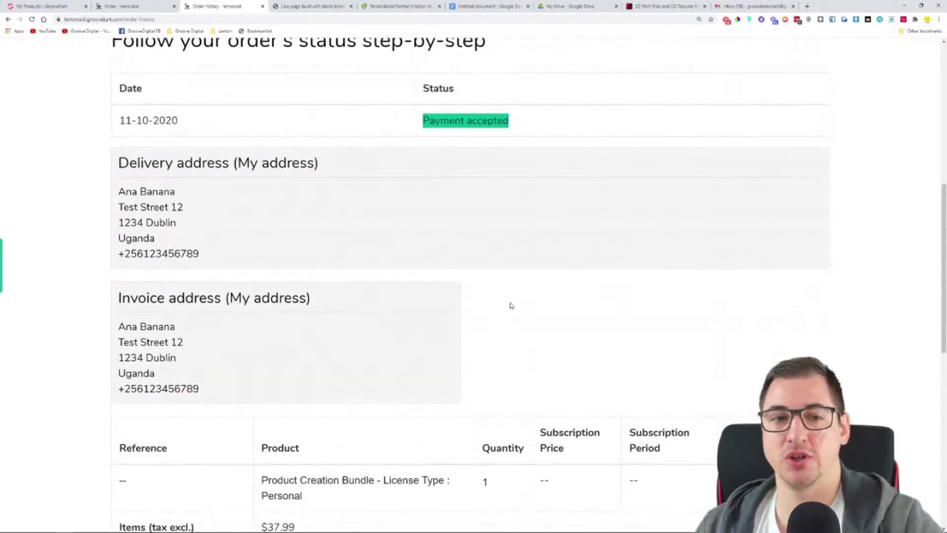
scroll(511, 306, "up", 5)
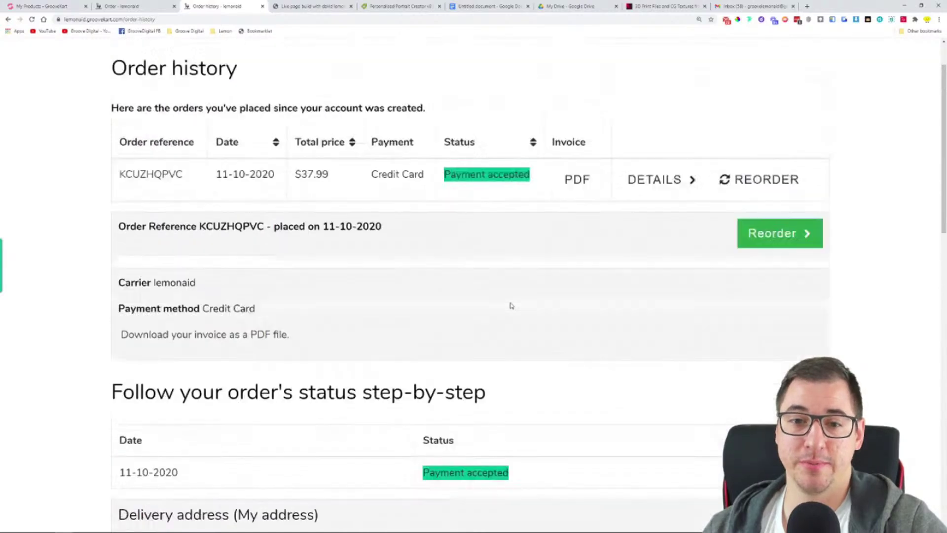
left_click(43, 5)
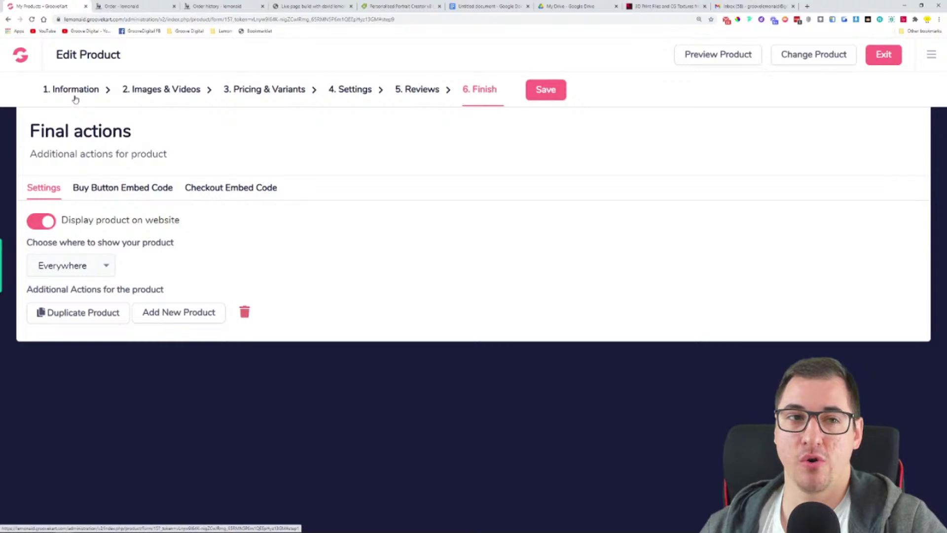
Exit the product editor to the My Products list, then switch to the thank-you Google Doc
left_click(895, 56)
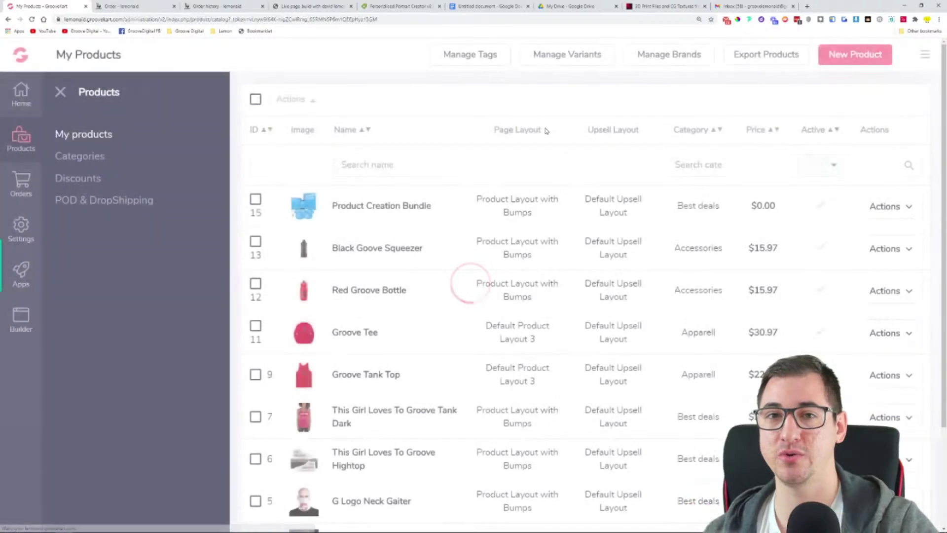
left_click(476, 8)
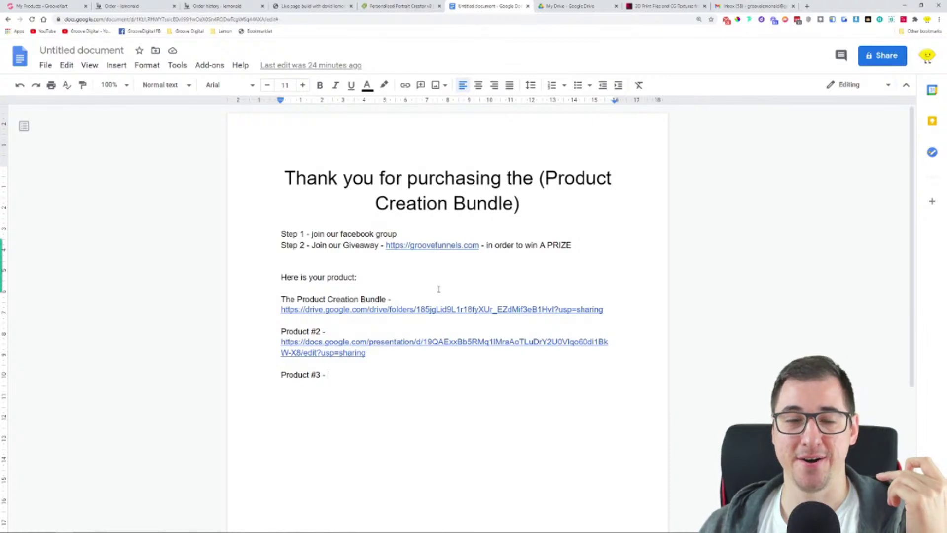
Review the Step 2 giveaway line in the thank-you doc, then go back to My Products
left_click_drag(572, 245, 310, 245)
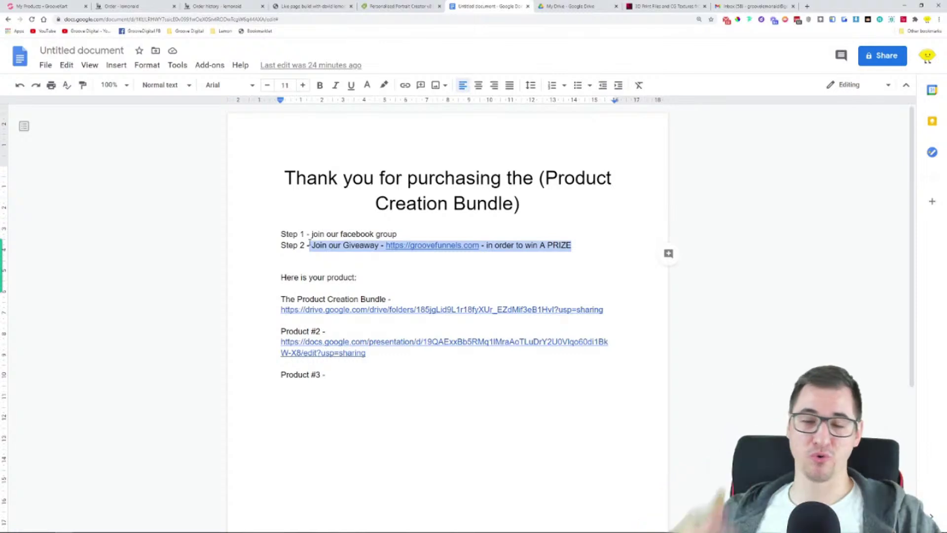
left_click(304, 221)
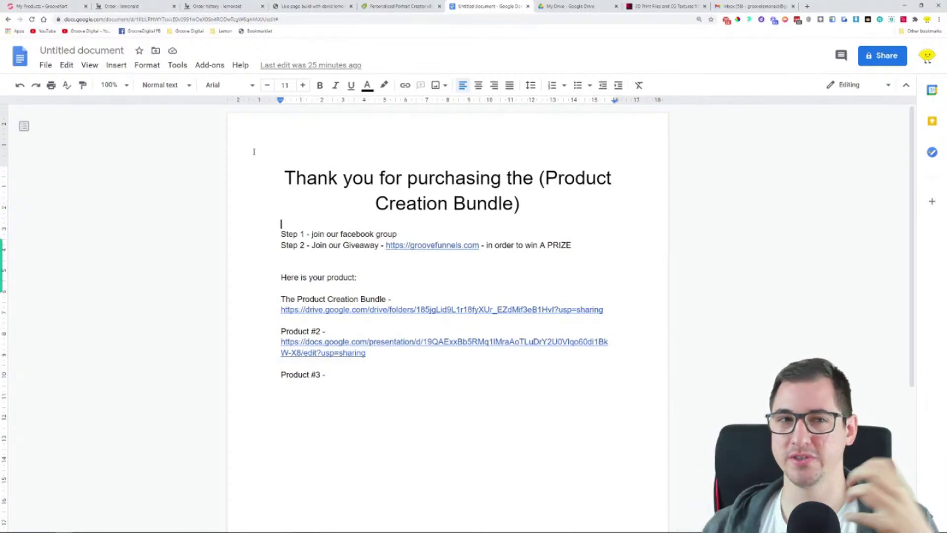
left_click(9, 6)
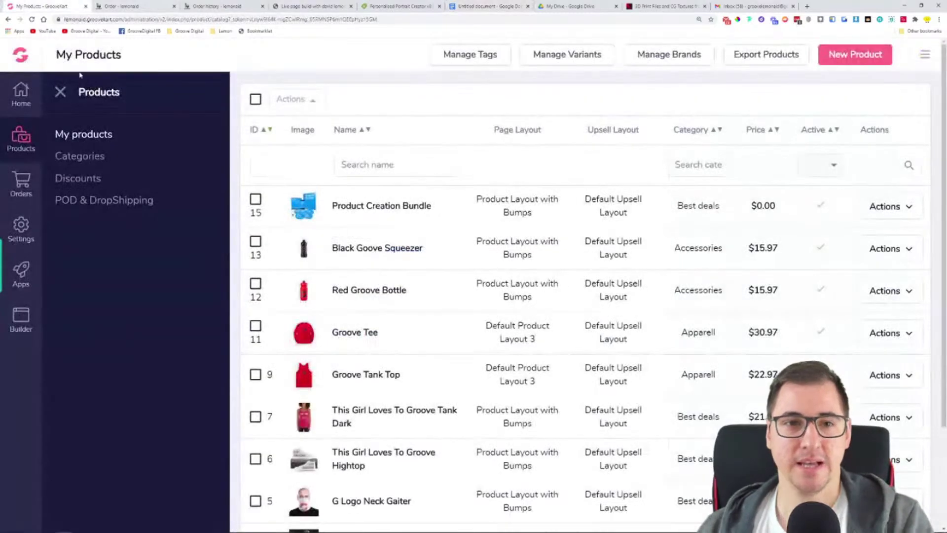
Switch on 'Skip Shipping Page when shipping is Free' under Settings > Shipping
left_click(62, 97)
left_click(20, 104)
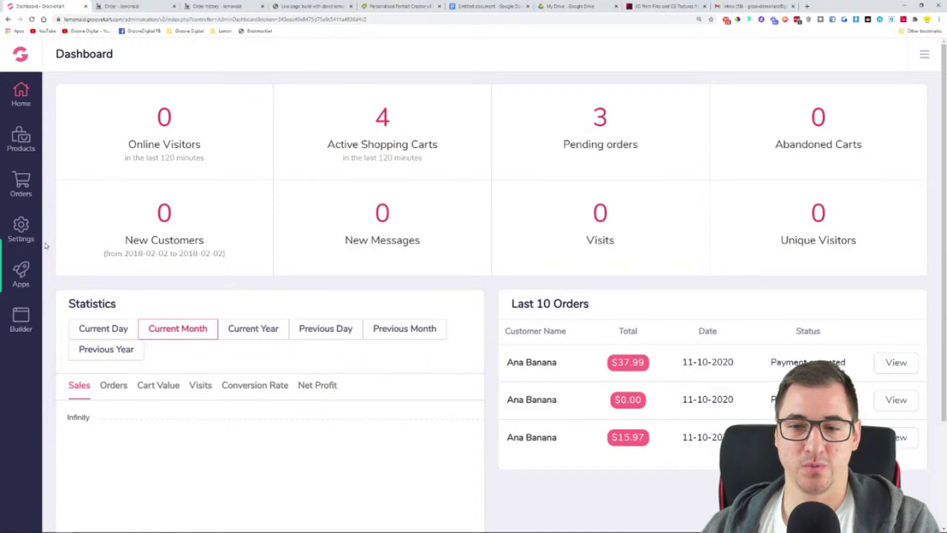
left_click(22, 232)
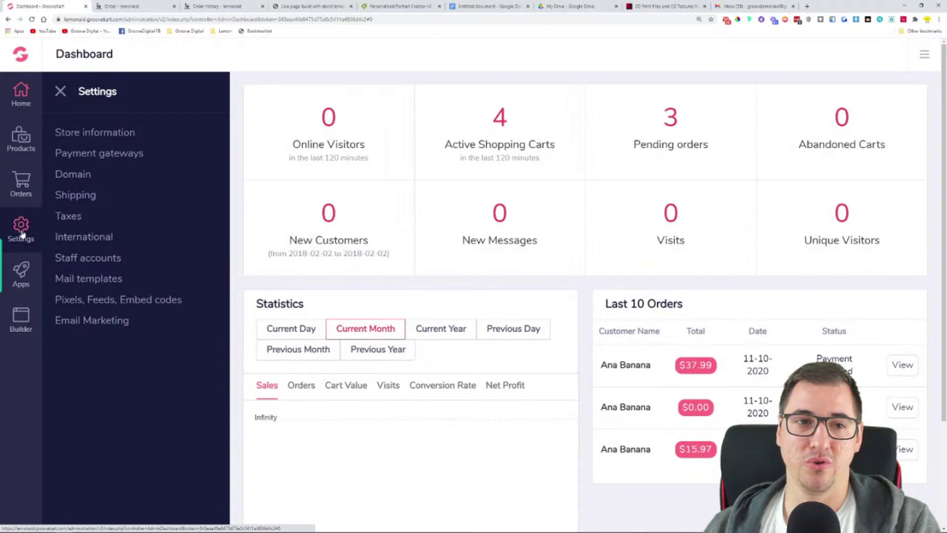
left_click(77, 197)
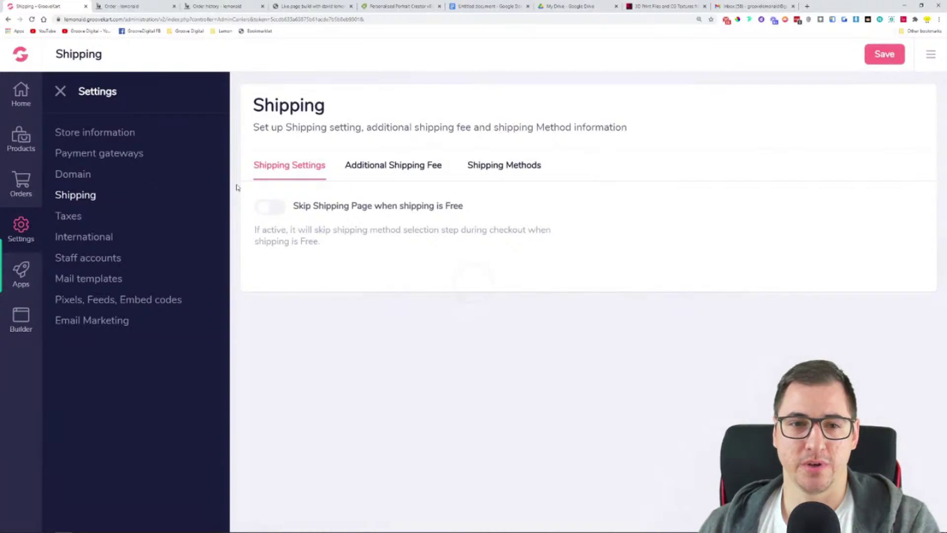
left_click(60, 91)
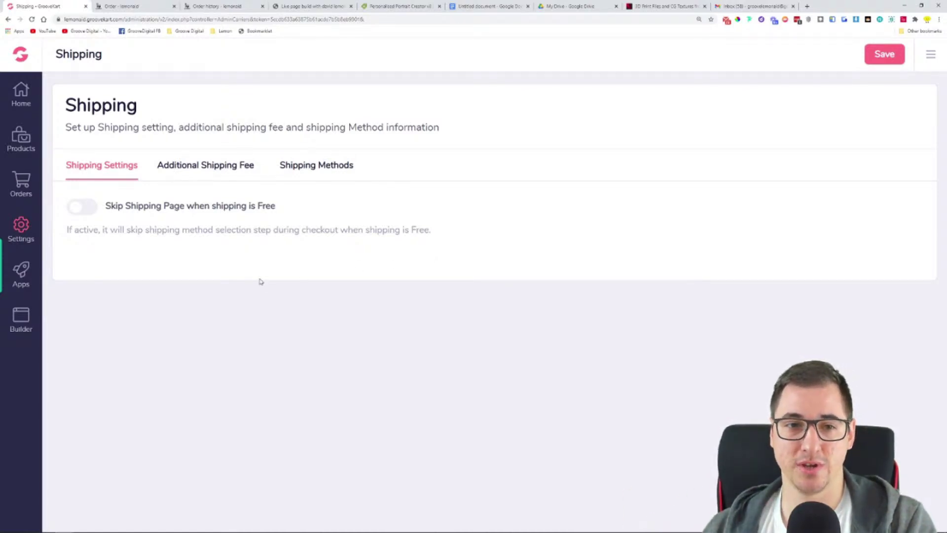
left_click(83, 211)
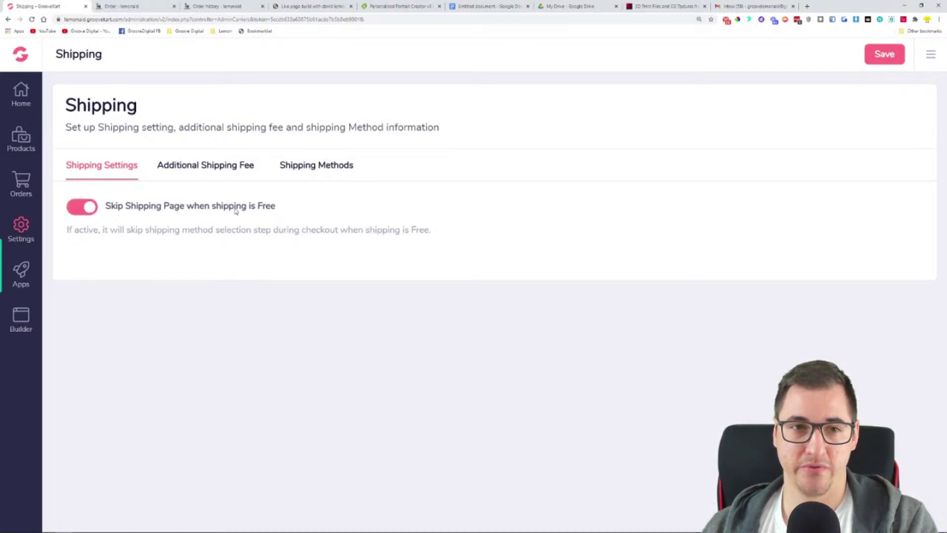
left_click(213, 174)
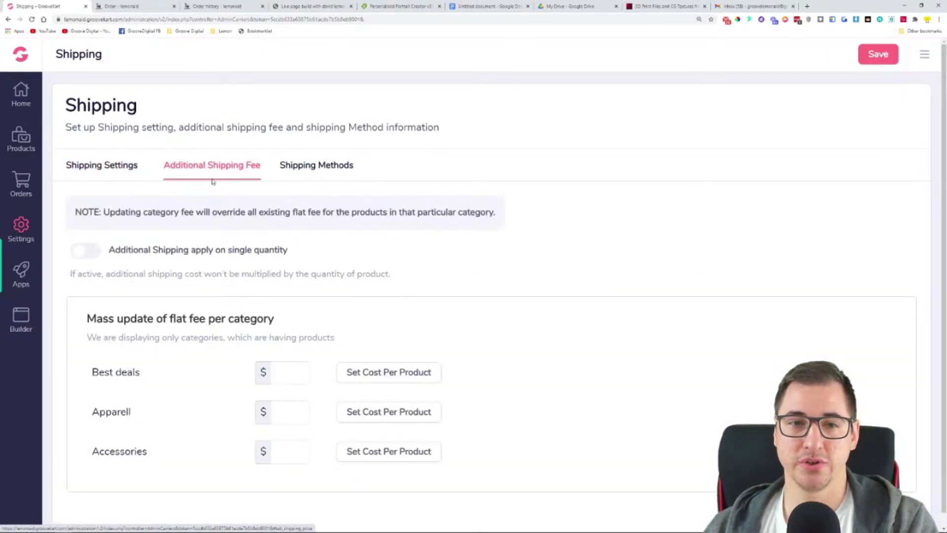
Toggle single-quantity additional shipping on and off, then show Best deals' per-product shipping fees
scroll(222, 175, "down", 1)
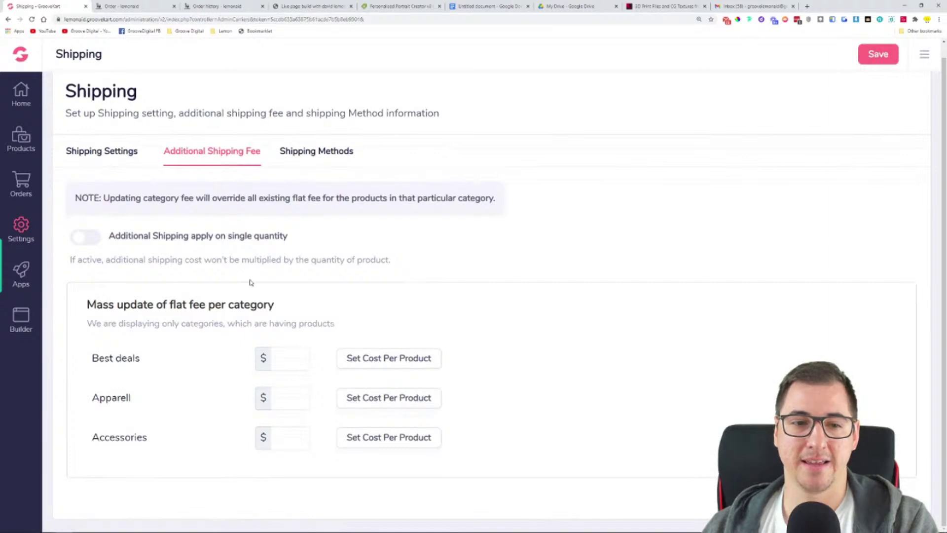
left_click_drag(92, 358, 165, 442)
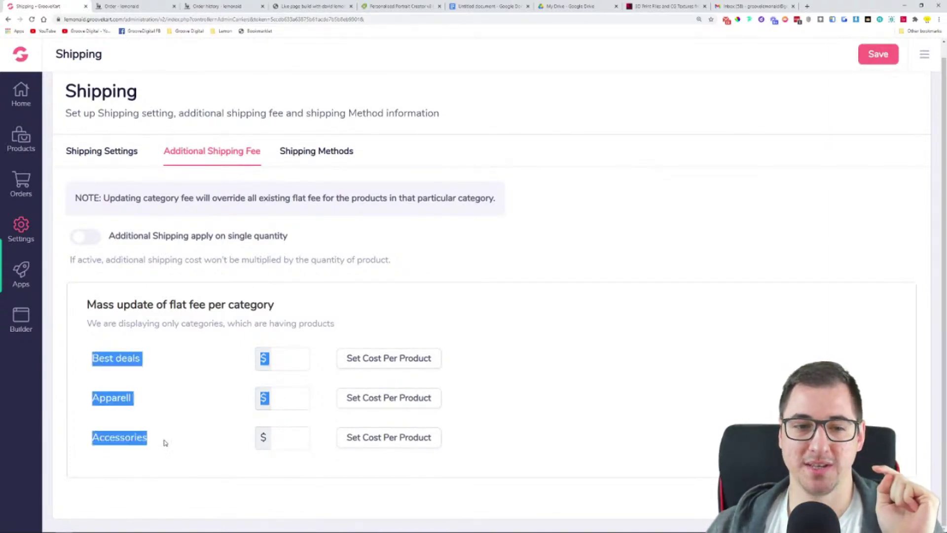
left_click(139, 358)
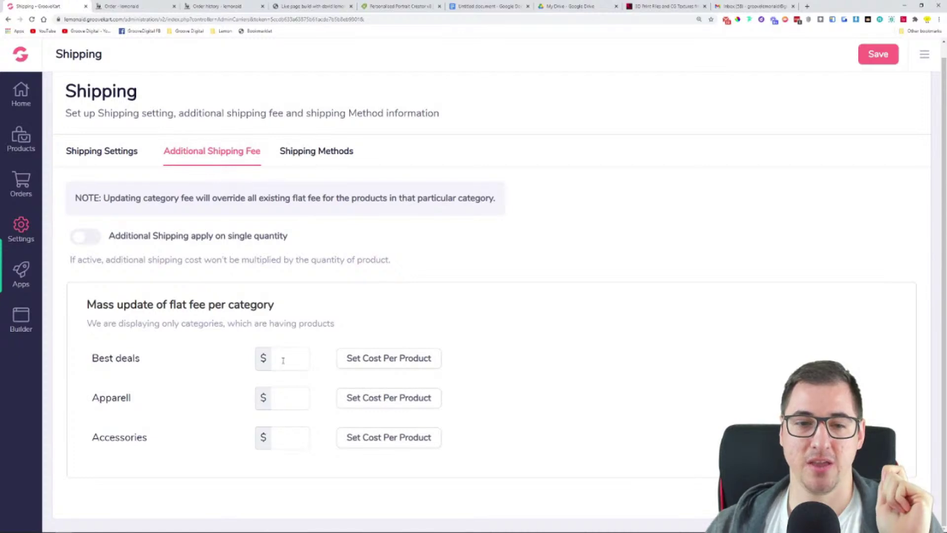
left_click(283, 359)
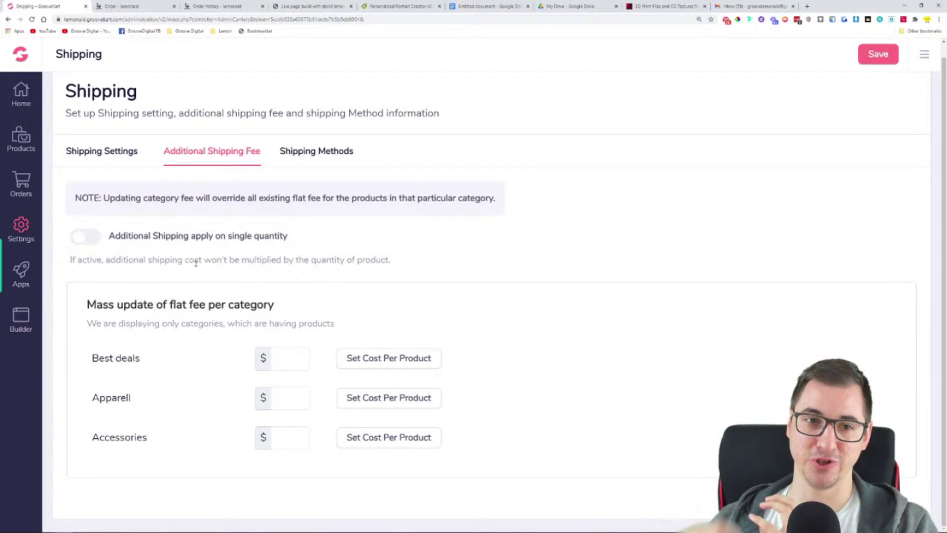
left_click(85, 239)
left_click(85, 238)
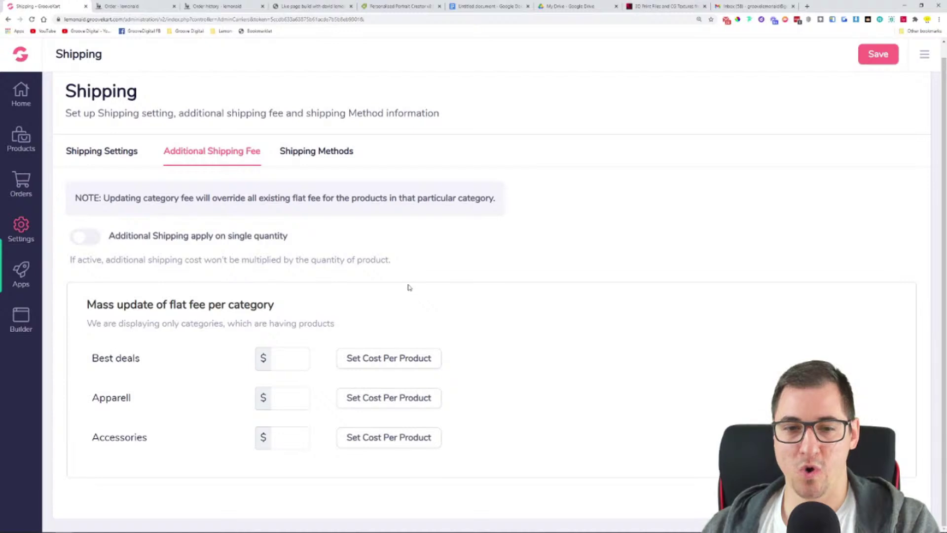
left_click(404, 364)
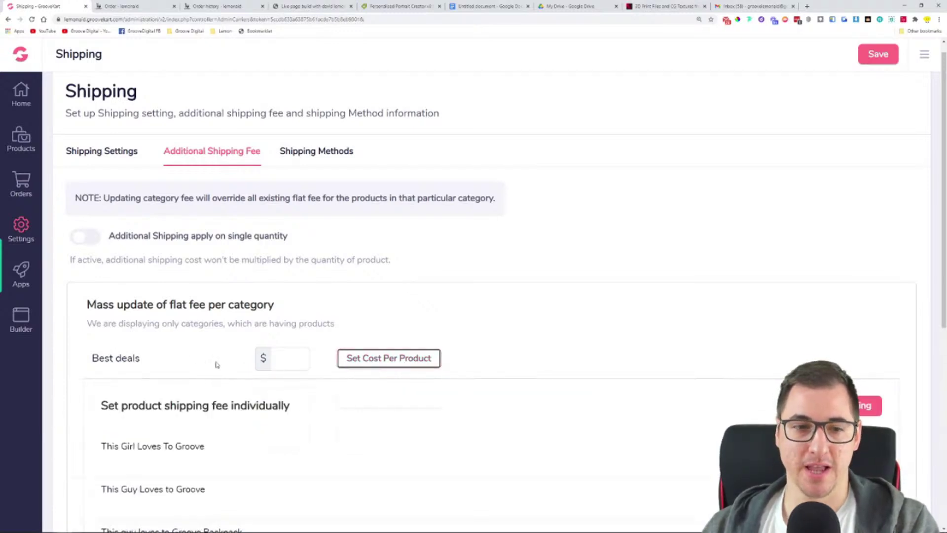
Review the Best deals per-product fee list, including Product Creation Bundle, with all fees empty
left_click_drag(94, 357, 262, 357)
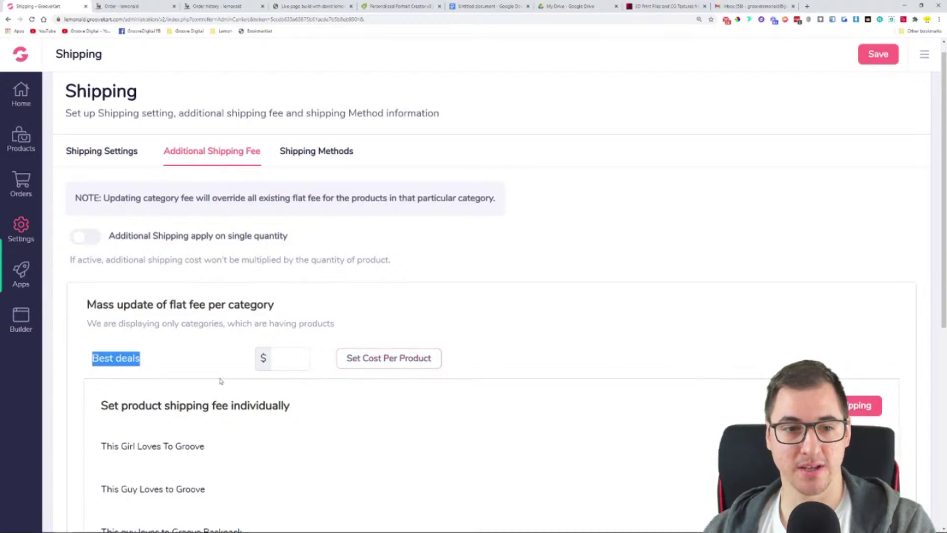
left_click(161, 352)
left_click_drag(87, 363, 149, 361)
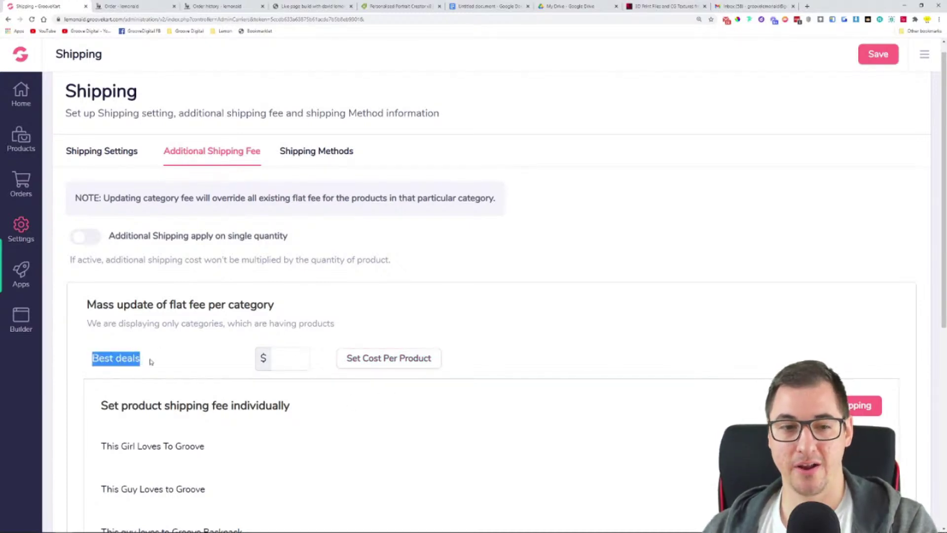
scroll(178, 345, "down", 1)
left_click(179, 296)
scroll(220, 311, "down", 3)
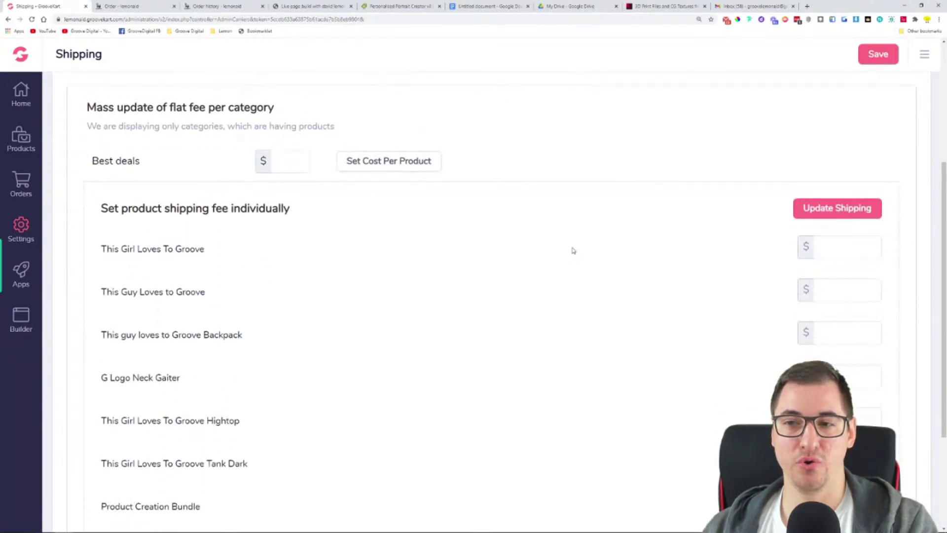
scroll(294, 271, "down", 2)
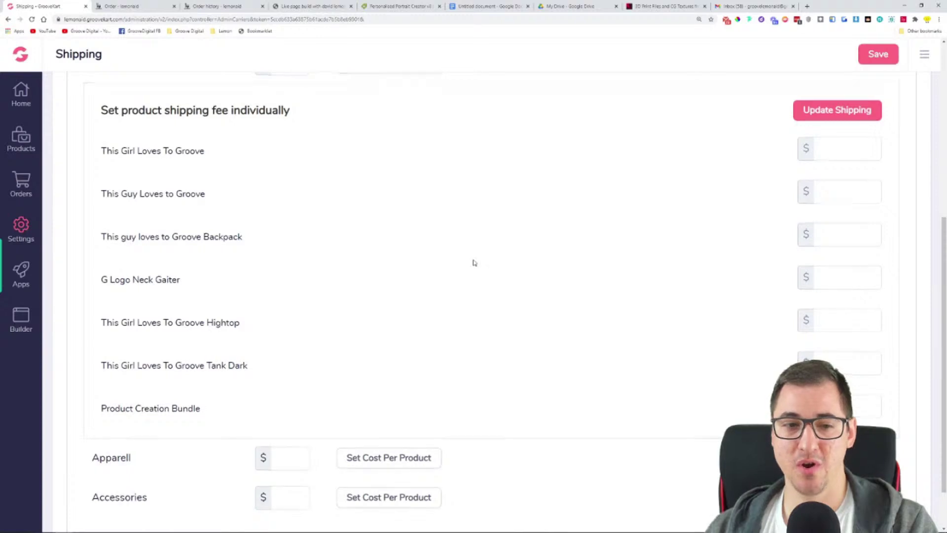
scroll(473, 266, "up", 1)
left_click_drag(100, 456, 204, 460)
left_click(839, 455)
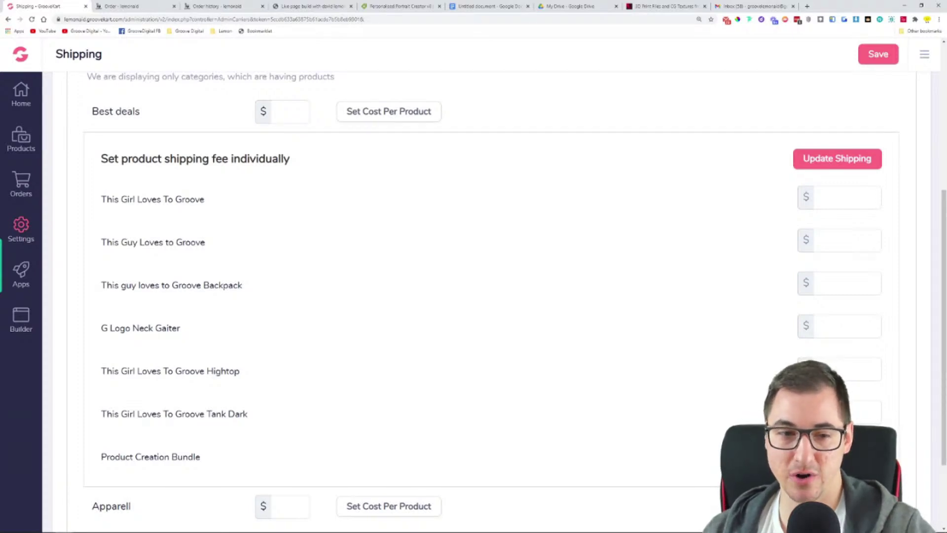
left_click_drag(253, 419, 103, 197)
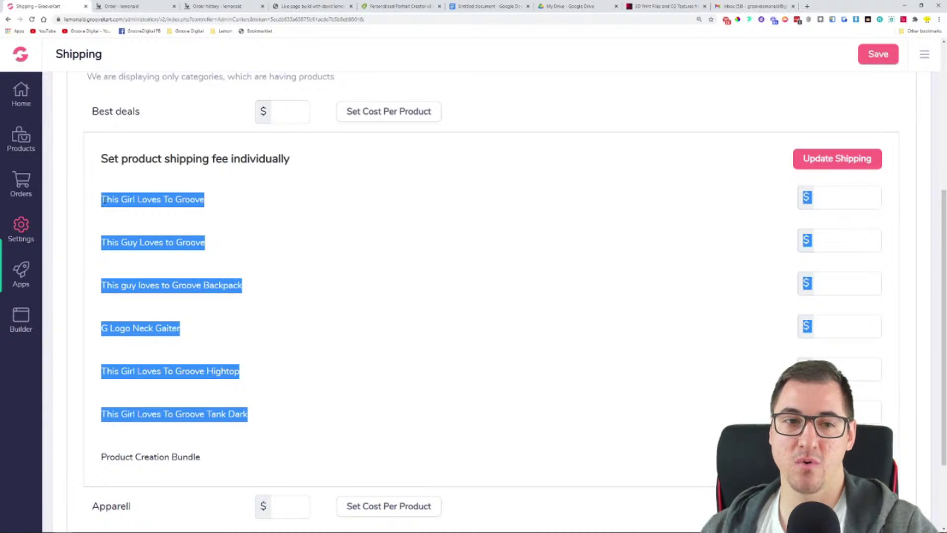
left_click(249, 221)
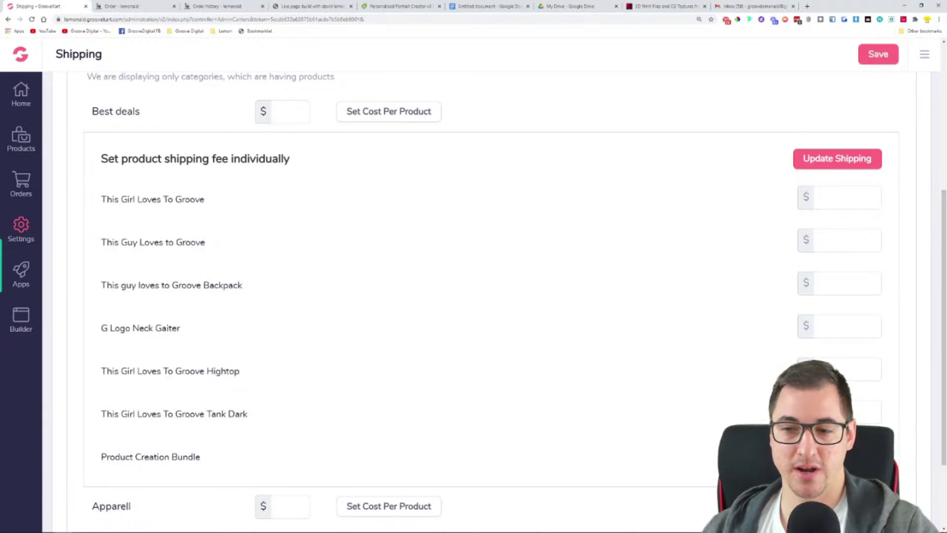
Enter 0 in the shipping fee fields for G Logo Neck Gaiter, Groove Backpack and This Guy Loves to Groove
left_click(842, 335)
type("00")
left_click(838, 242)
type("0")
left_click(837, 202)
type("0")
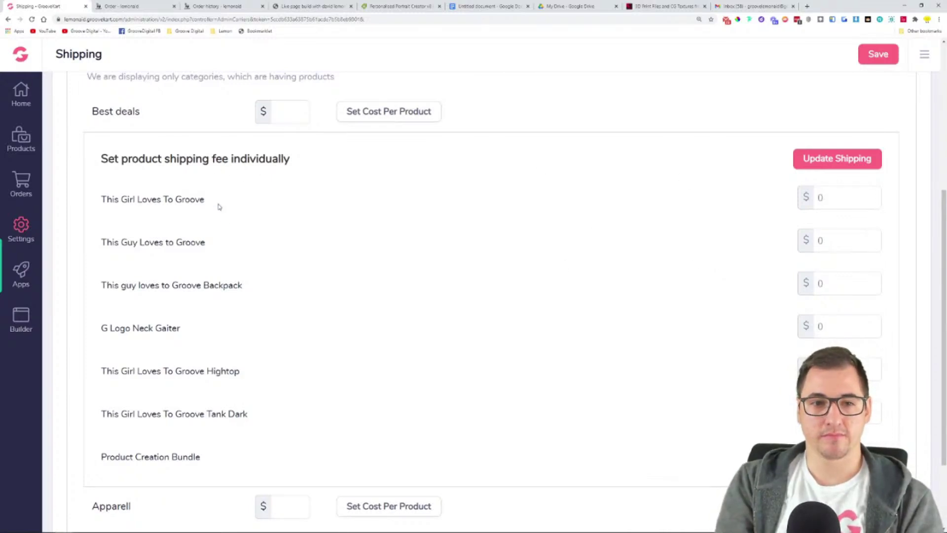
Look over the per-product fee list, then return to the general Shipping Settings tab
left_click_drag(254, 285, 137, 283)
left_click_drag(202, 458, 89, 454)
left_click(241, 455)
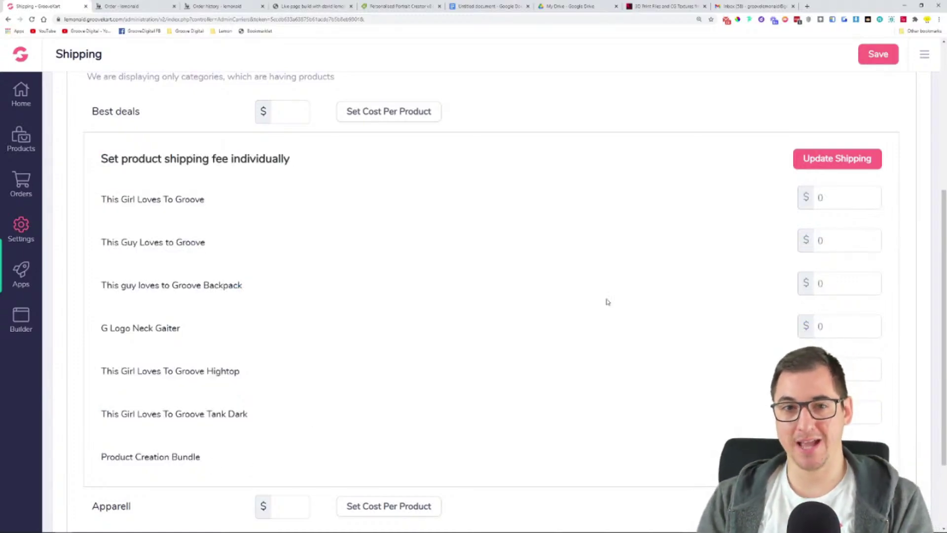
scroll(588, 294, "up", 5)
scroll(575, 308, "down", 7)
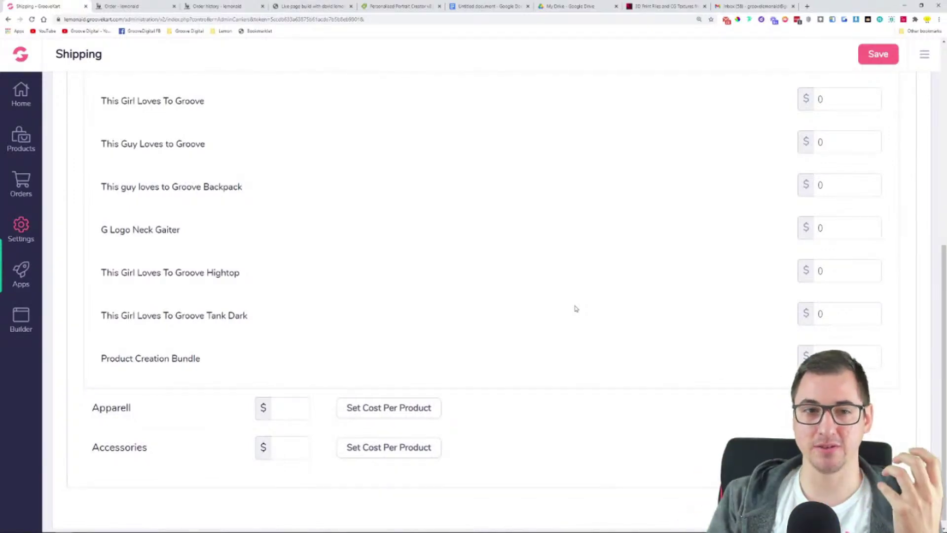
scroll(576, 308, "up", 7)
left_click(115, 153)
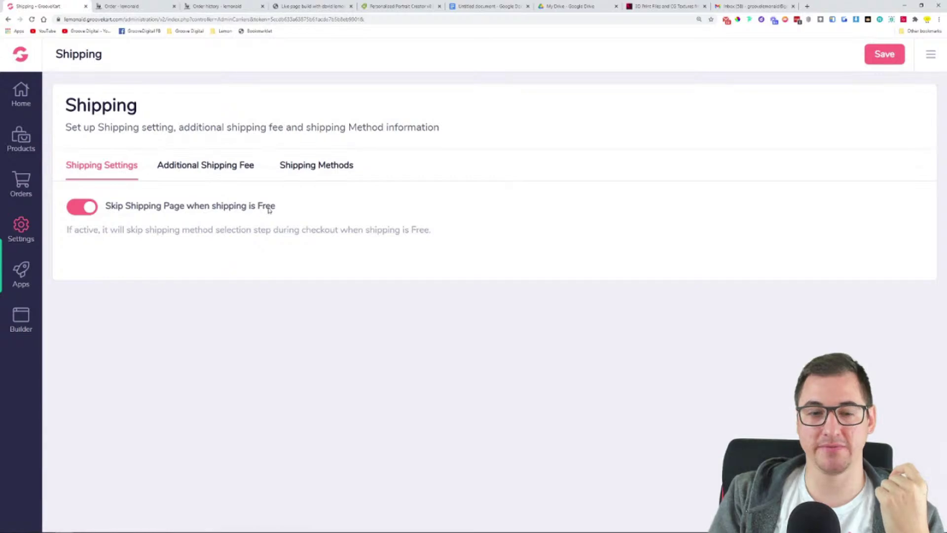
Switch off 'Skip Shipping Page when shipping is Free' and look over the Additional Shipping Fee tab
left_click(86, 213)
left_click(220, 168)
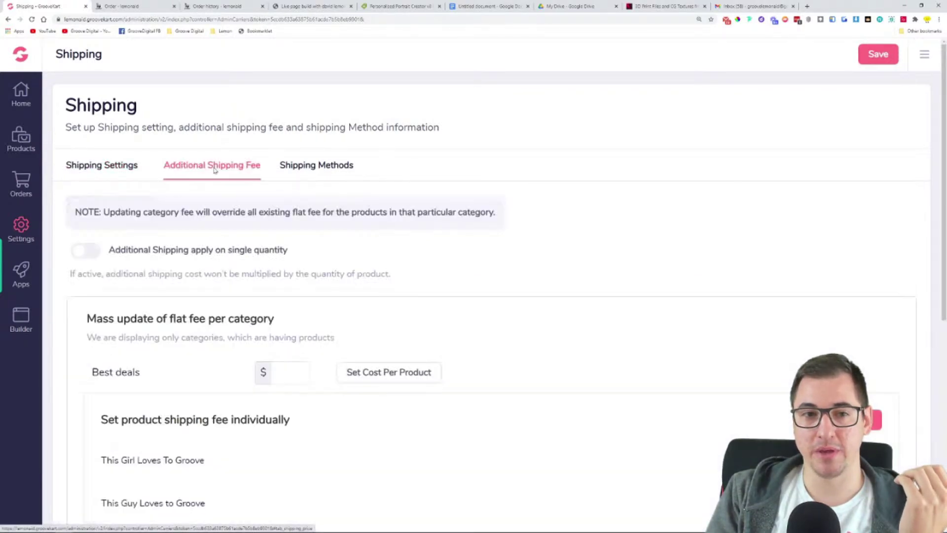
scroll(591, 331, "down", 1)
scroll(598, 333, "down", 3)
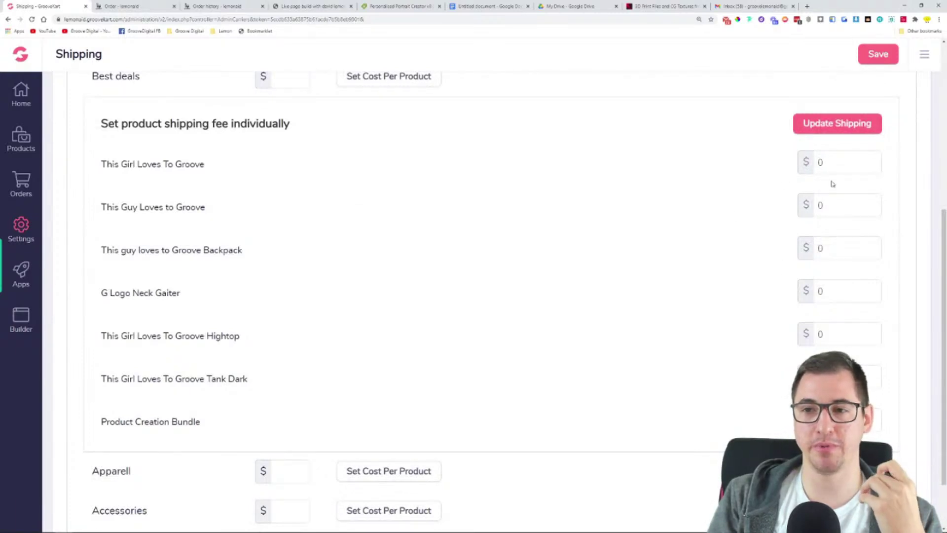
scroll(444, 163, "up", 4)
scroll(98, 109, "up", 1)
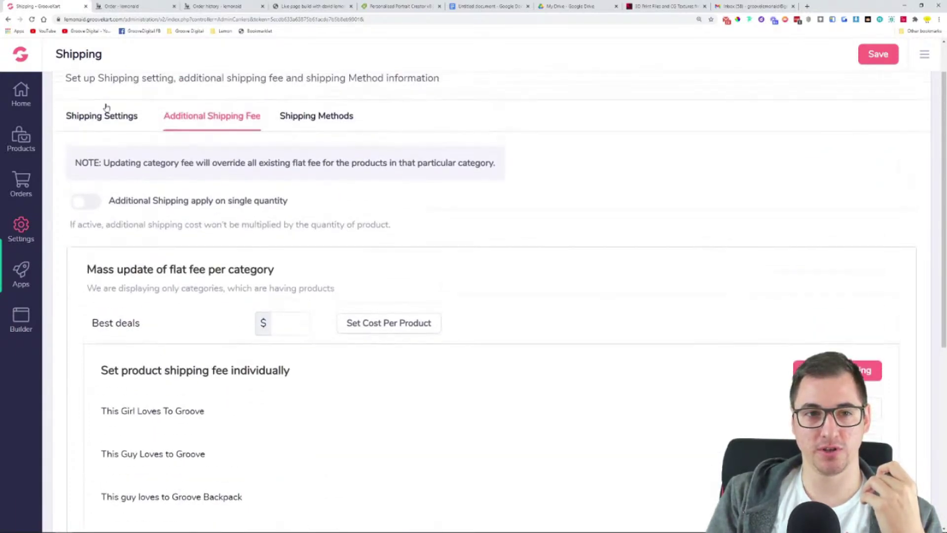
left_click(107, 116)
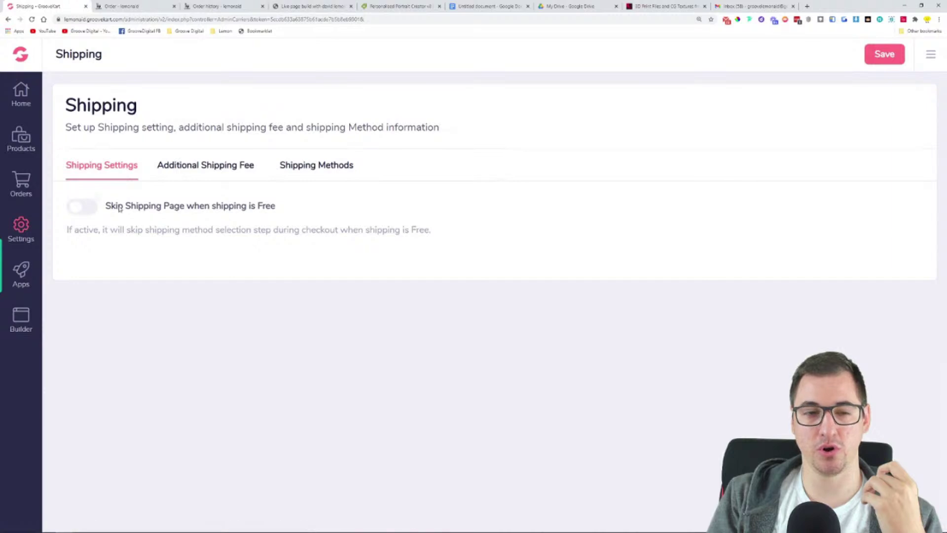
Recheck the skip option and additional fees, then bring up the product management options
left_click_drag(104, 211, 205, 208)
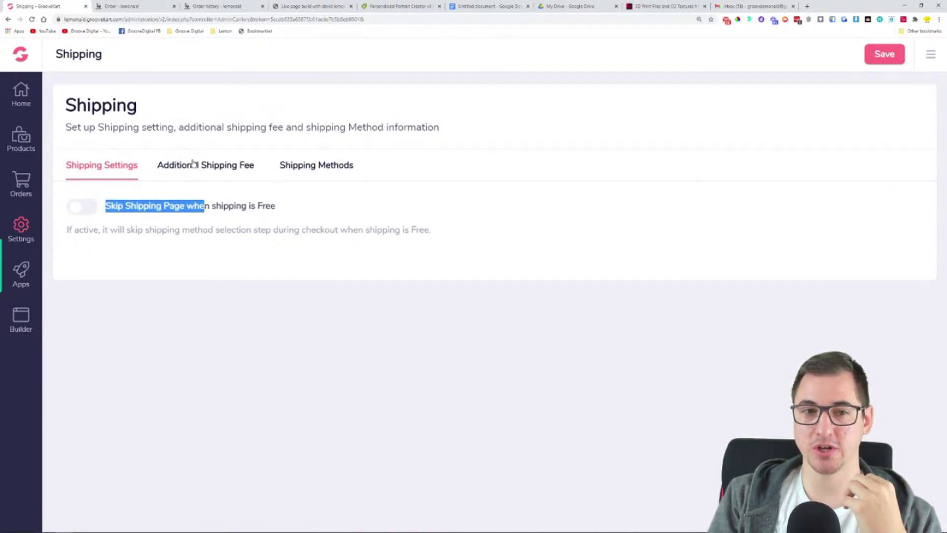
left_click(194, 165)
scroll(542, 312, "down", 5)
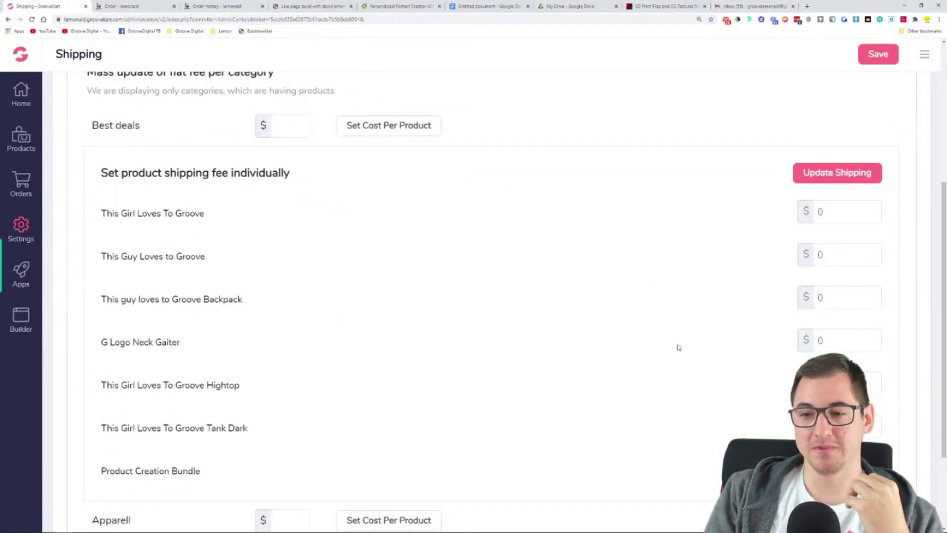
scroll(679, 351, "up", 2)
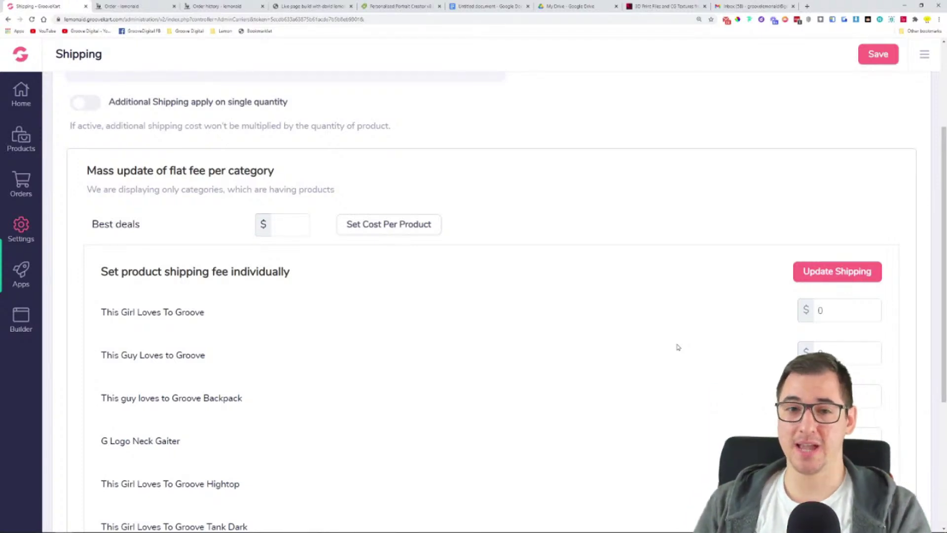
scroll(677, 347, "up", 3)
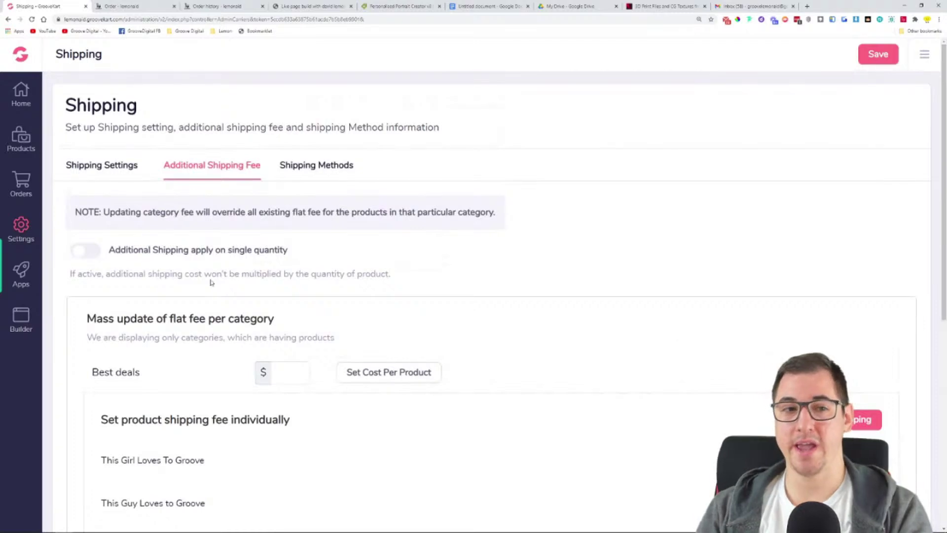
left_click(20, 140)
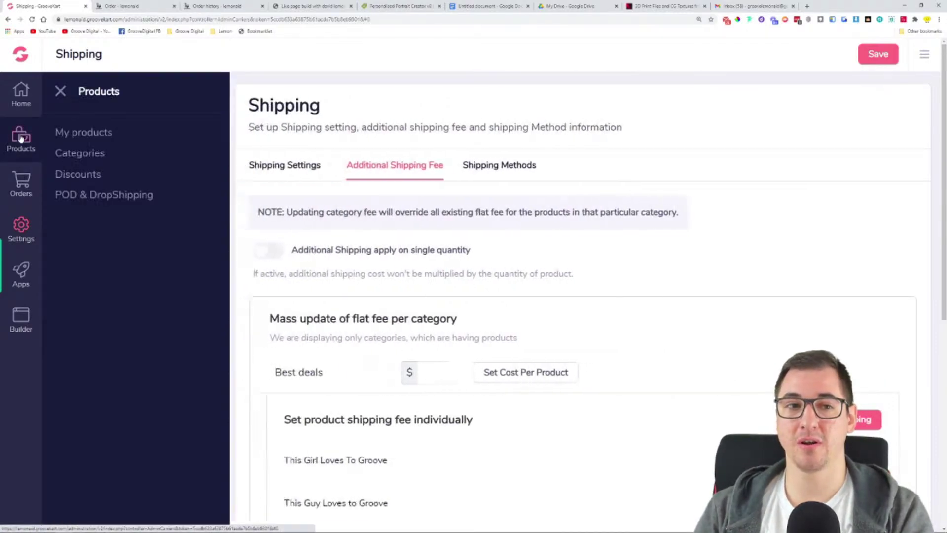
Open the Groove Tee product for editing from the My Products list
left_click(82, 135)
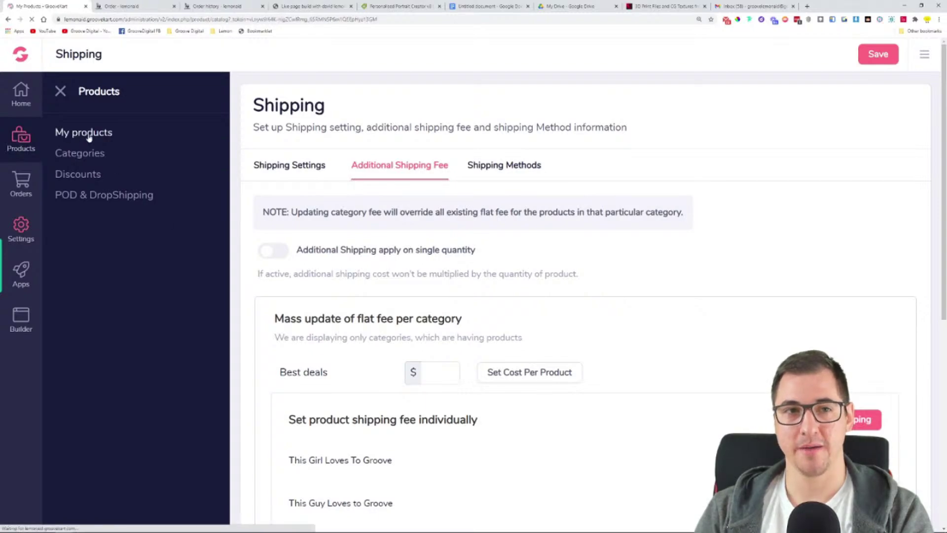
left_click(59, 133)
scroll(231, 340, "down", 2)
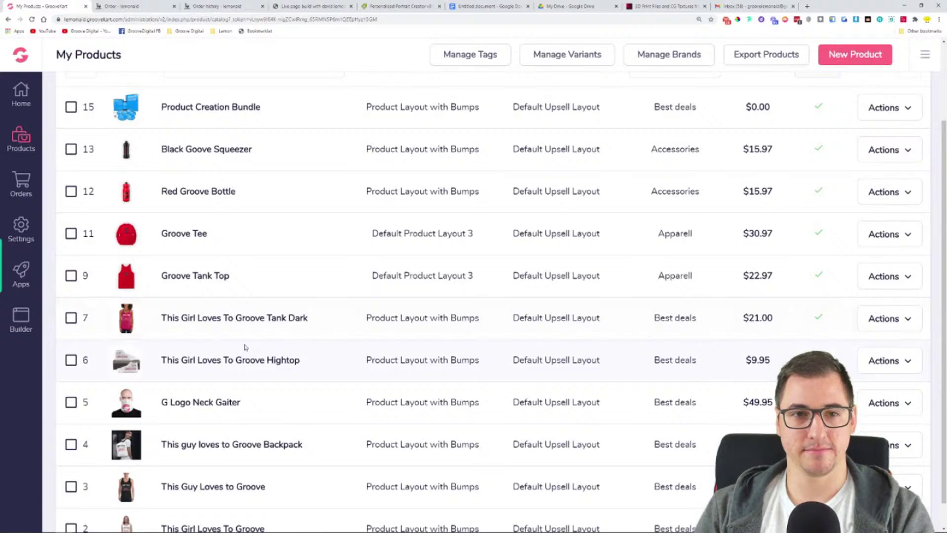
scroll(245, 347, "up", 1)
left_click(203, 288)
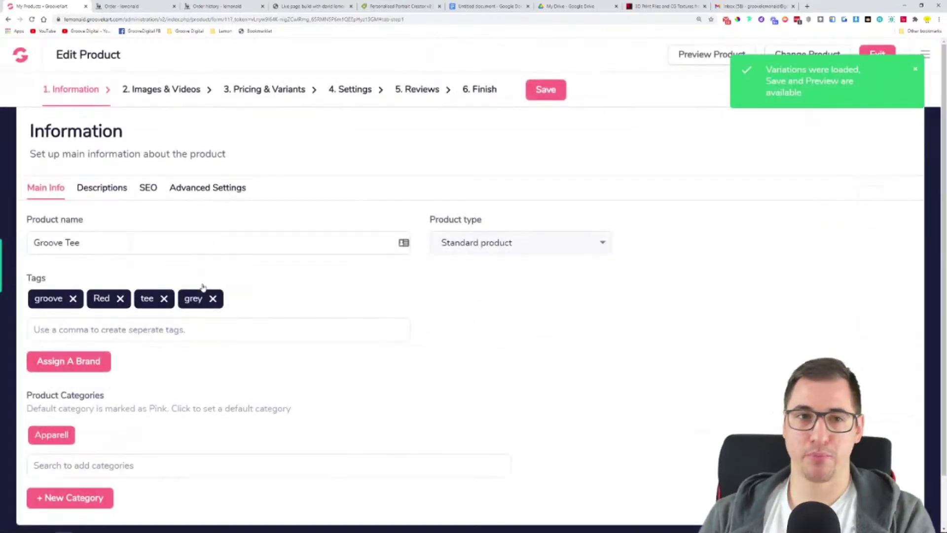
In step 4 Settings, show Bump Products and search 'produc' for a product-page bump
left_click(354, 96)
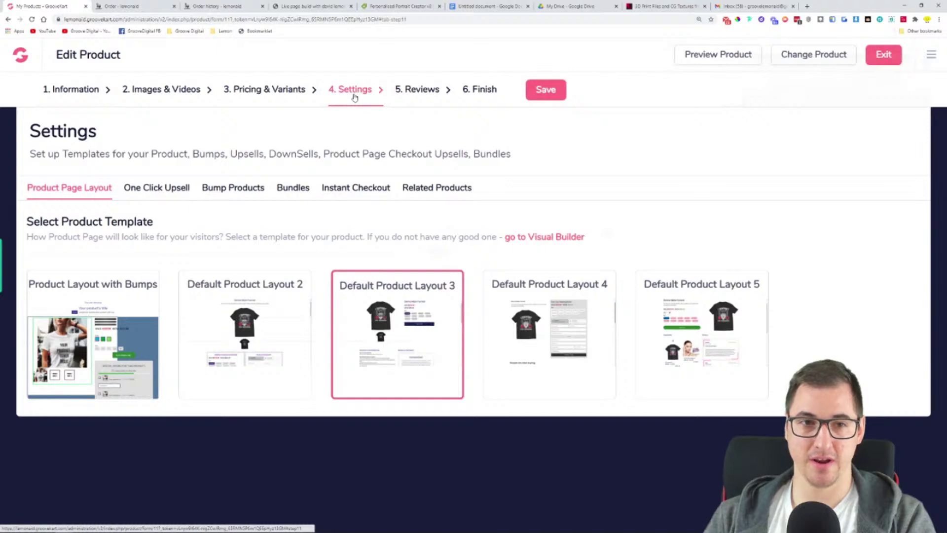
left_click(158, 192)
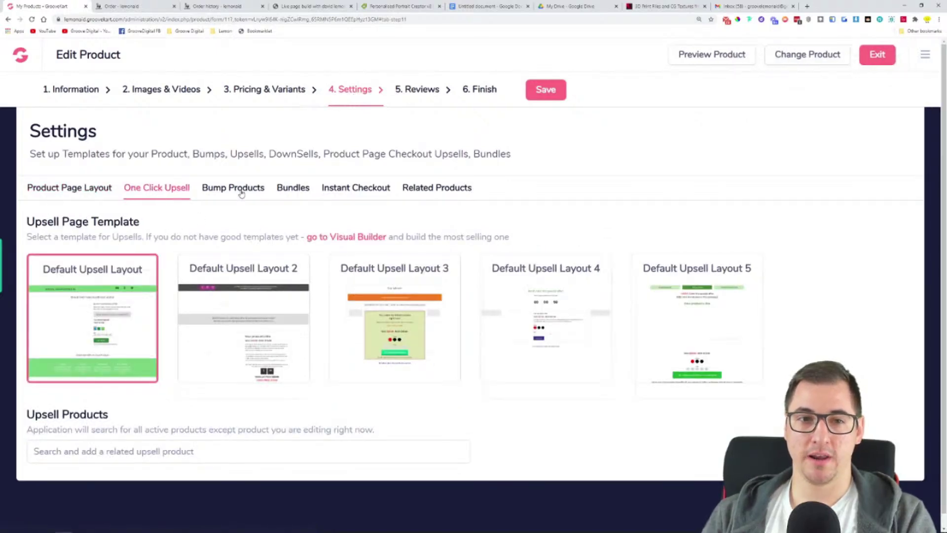
left_click(241, 192)
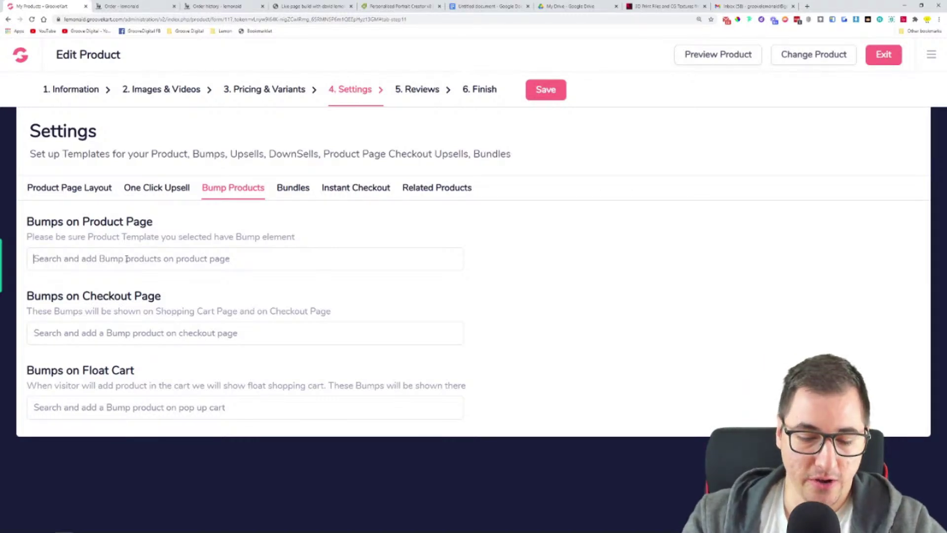
type("produc")
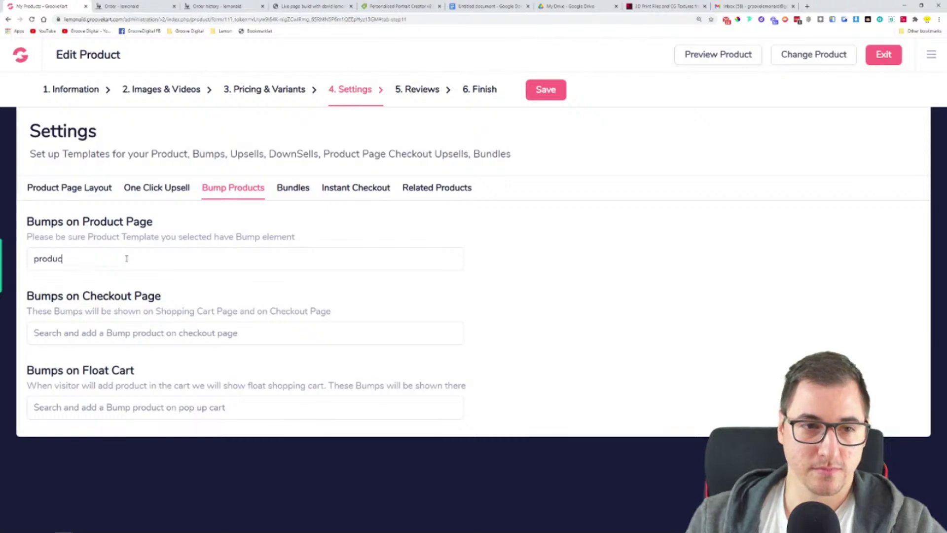
Add Product Creation Bundle as Groove Tee's product-page bump, save, and preview the storefront page
left_click(86, 296)
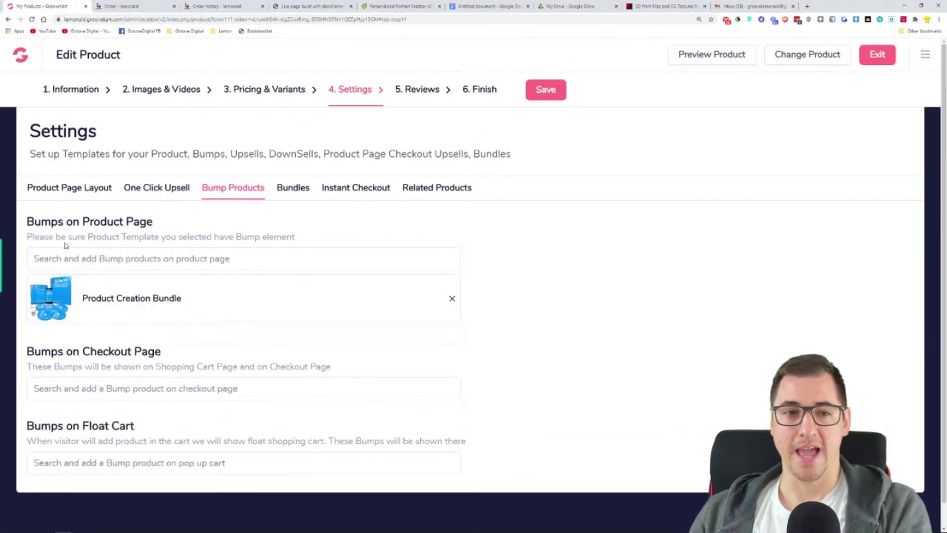
left_click_drag(27, 225, 181, 231)
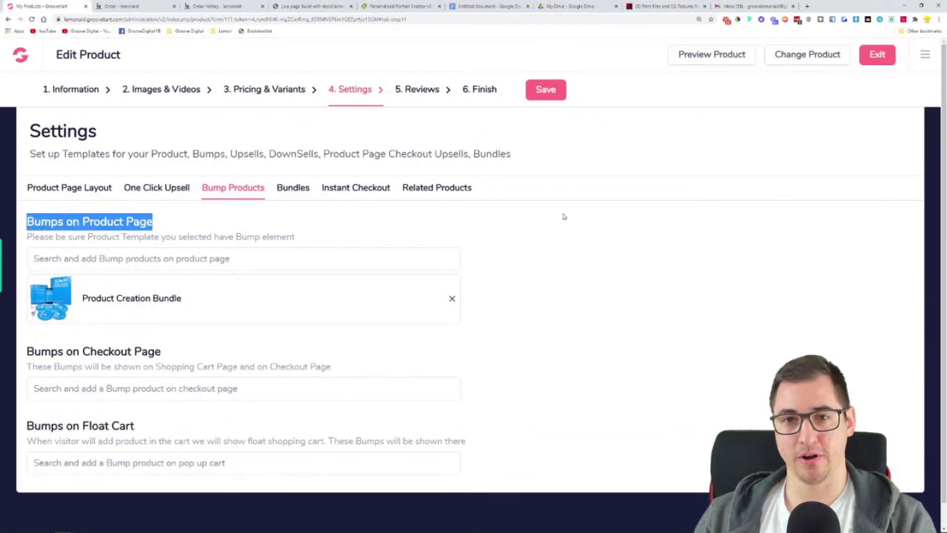
left_click(552, 95)
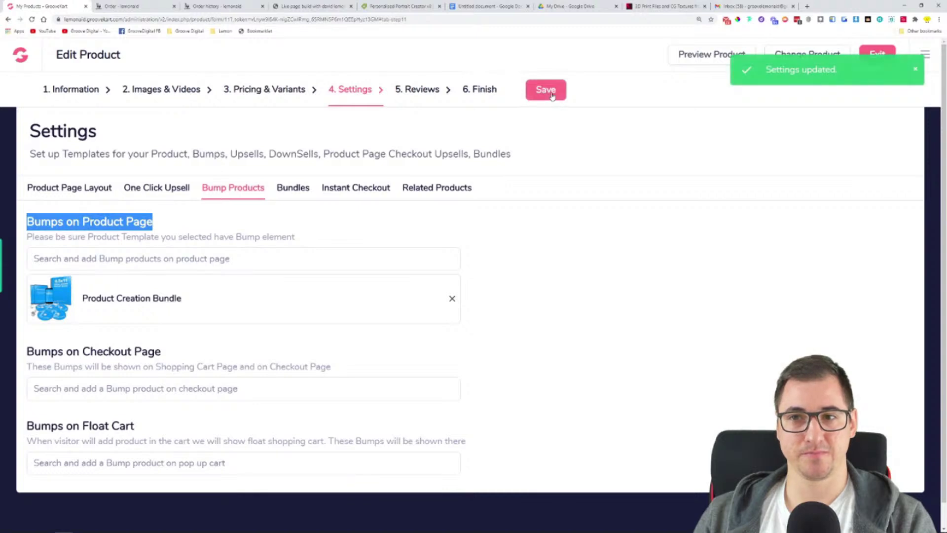
left_click(688, 60)
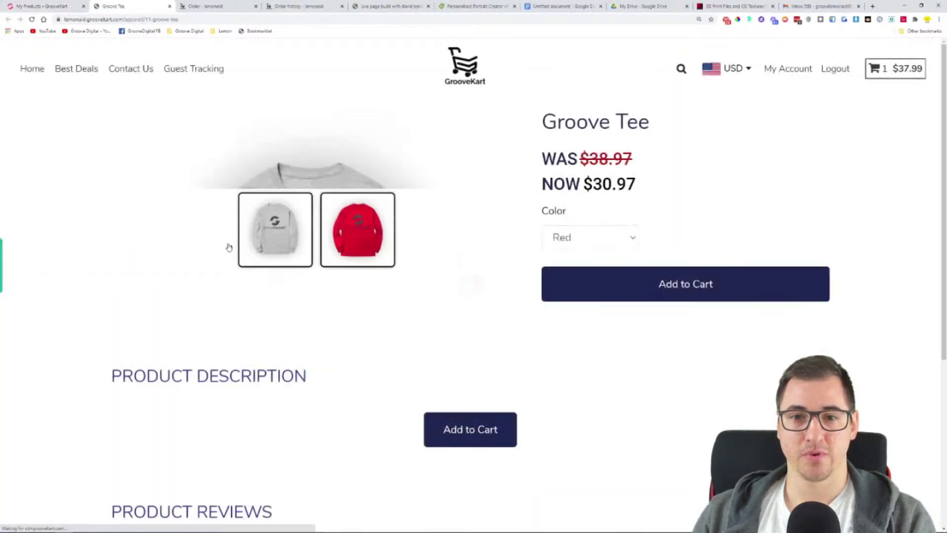
scroll(369, 190, "down", 10)
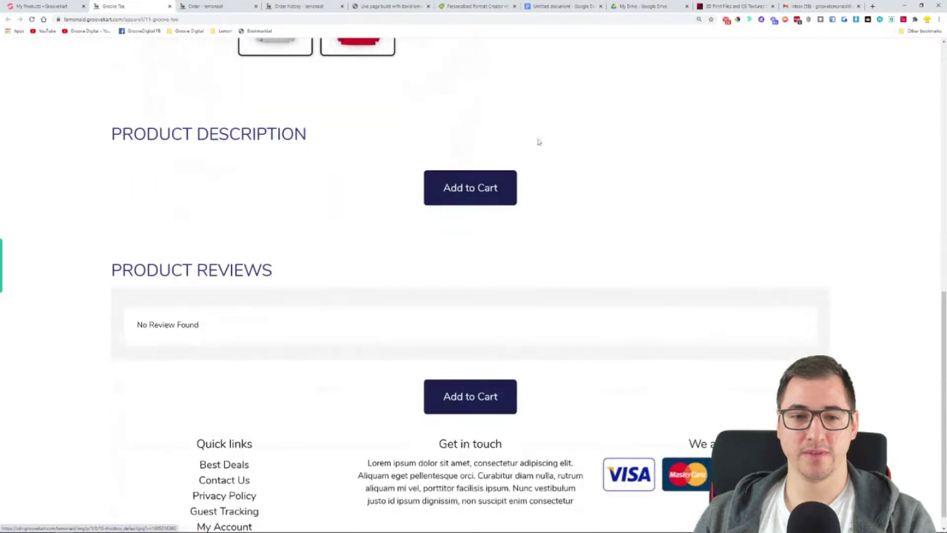
scroll(538, 142, "up", 10)
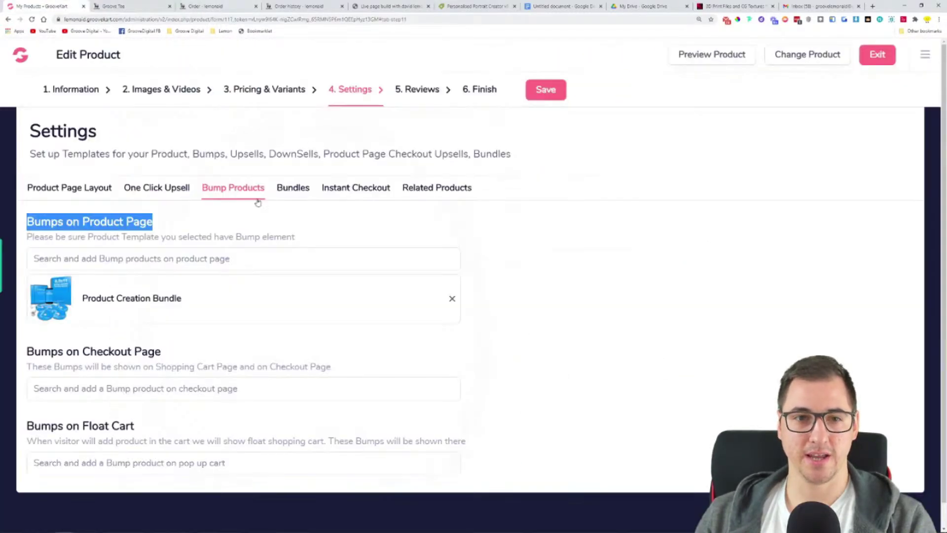
Apply the 'Product Layout with Bumps' template to Groove Tee, save, and reopen a fresh preview
left_click(55, 192)
left_click(99, 340)
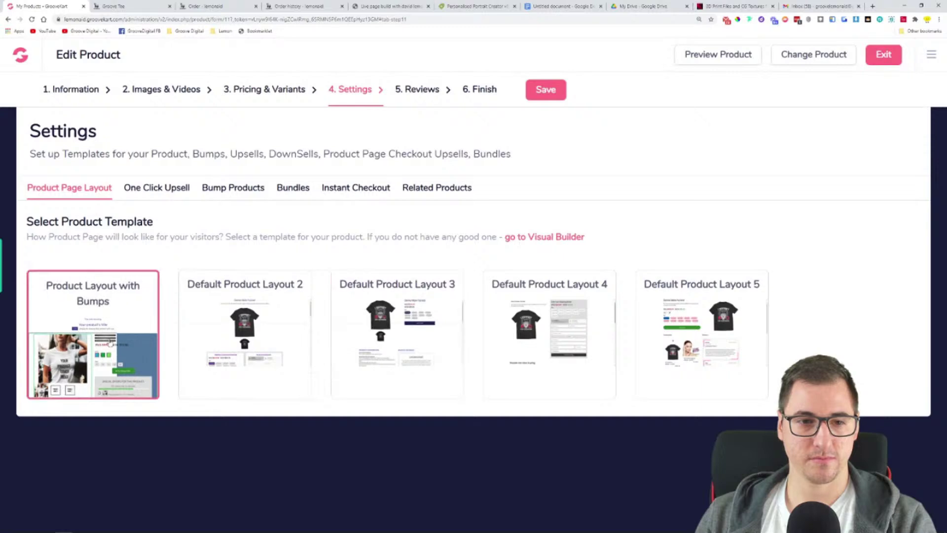
left_click(555, 97)
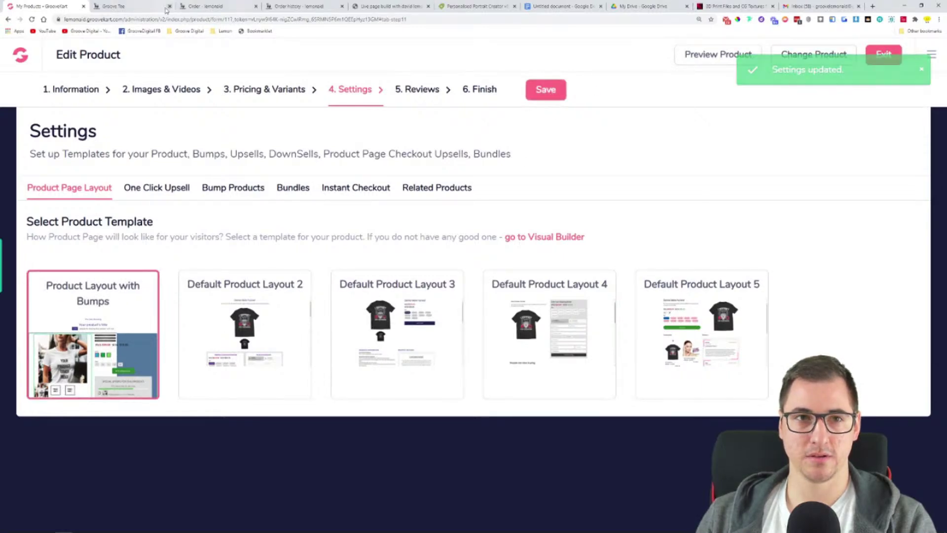
left_click(163, 7)
left_click(169, 7)
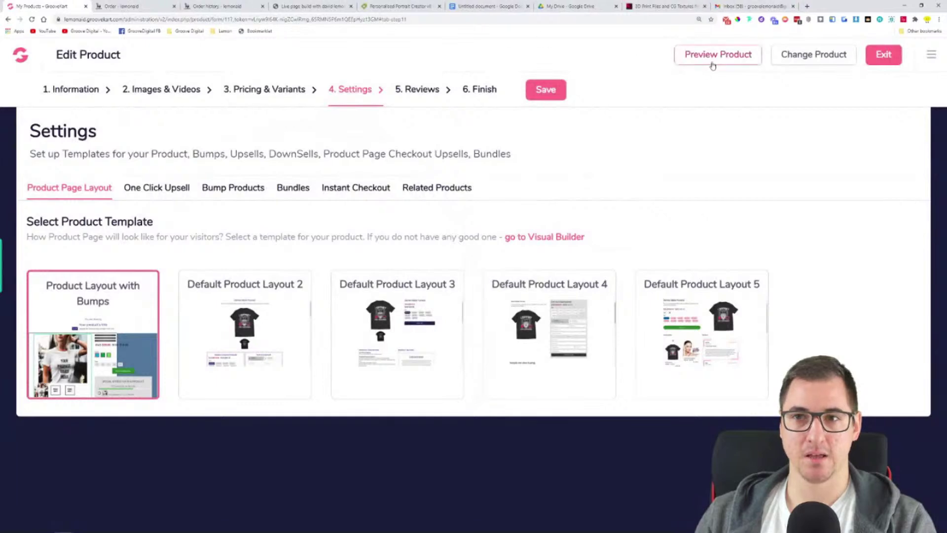
left_click(700, 60)
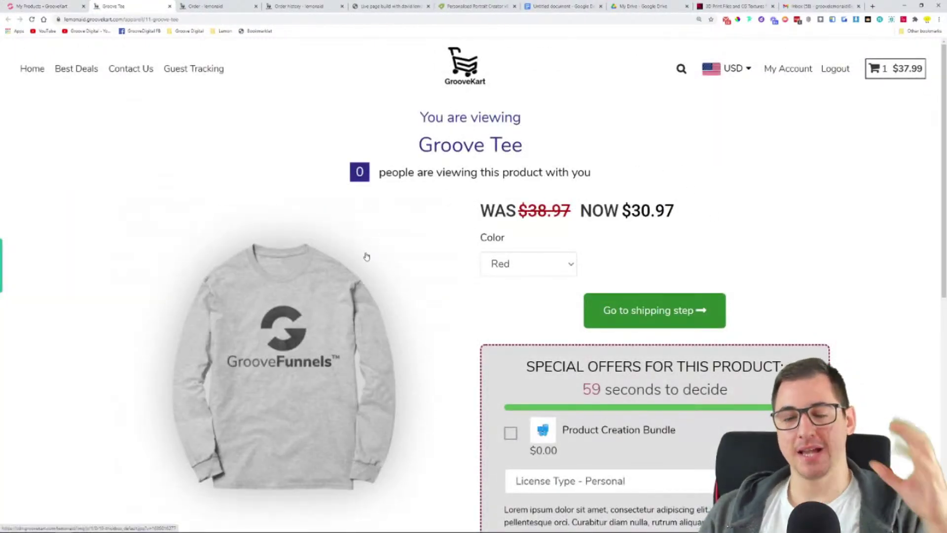
On the Groove Tee storefront, show the red shirt as main image and pick the Commercial license
scroll(343, 239, "down", 3)
scroll(342, 239, "up", 1)
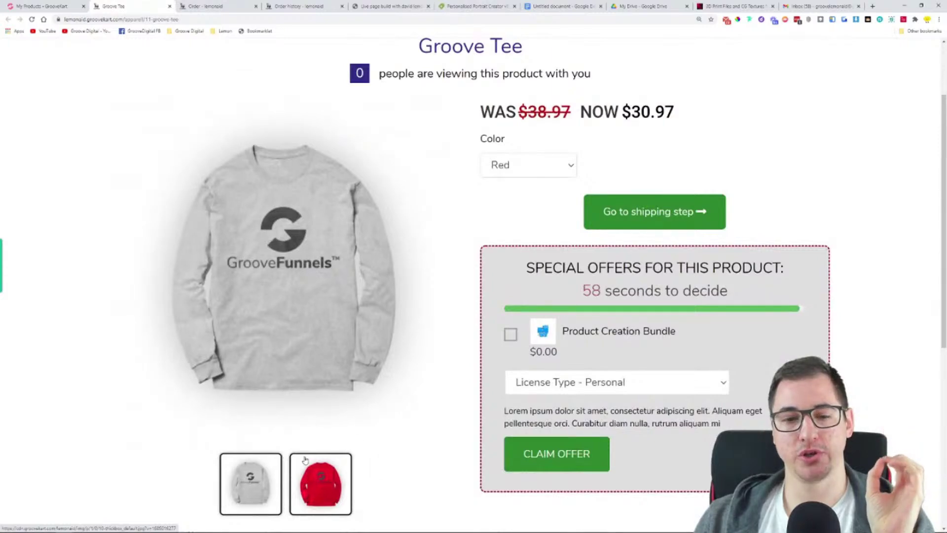
left_click(322, 481)
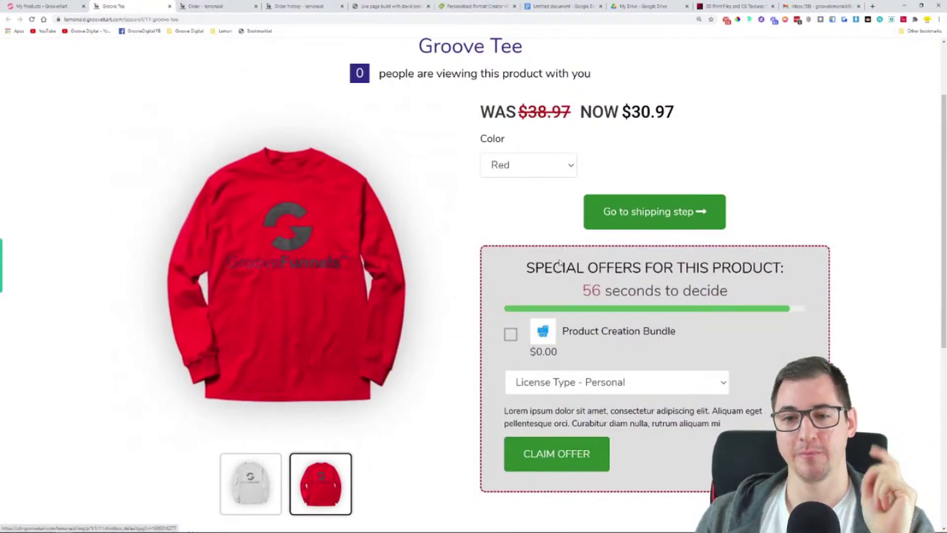
left_click(623, 382)
left_click(619, 413)
Tick the Product Creation Bundle offer, then try the Extended license and switch back to Personal
left_click(511, 334)
left_click(590, 382)
left_click(596, 430)
left_click(594, 390)
left_click(603, 408)
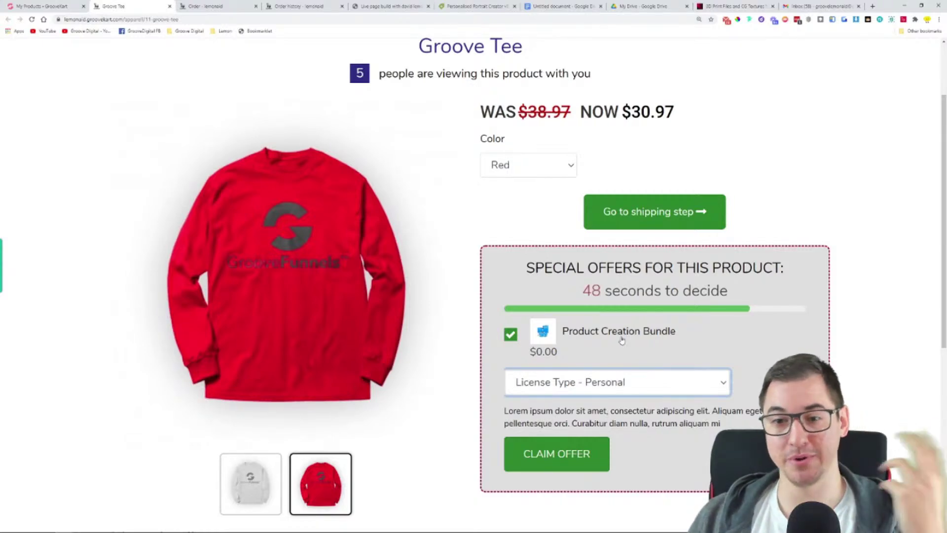
scroll(509, 327, "down", 3)
scroll(477, 362, "up", 5)
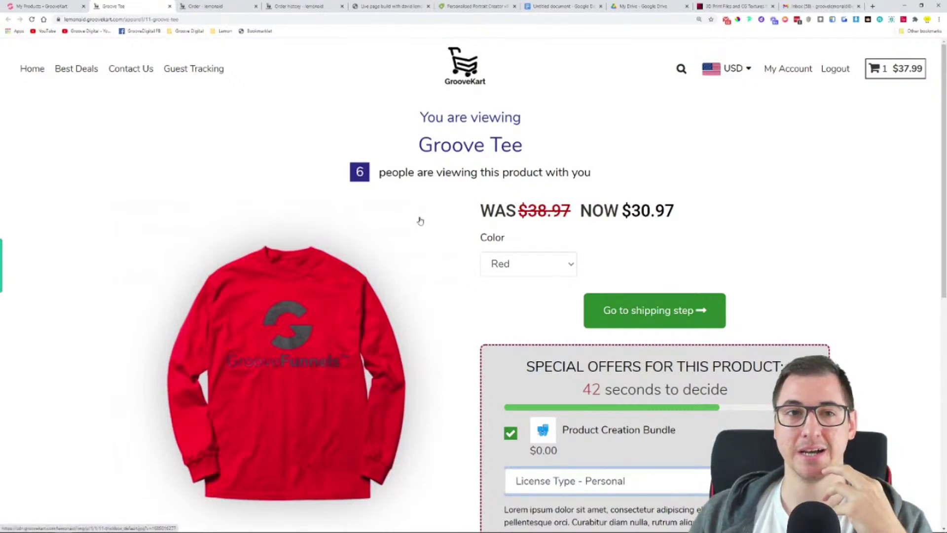
Move from the checkout and Groove Tee pages back to the product's Edit Product settings tab
left_click(229, 4)
left_click(113, 6)
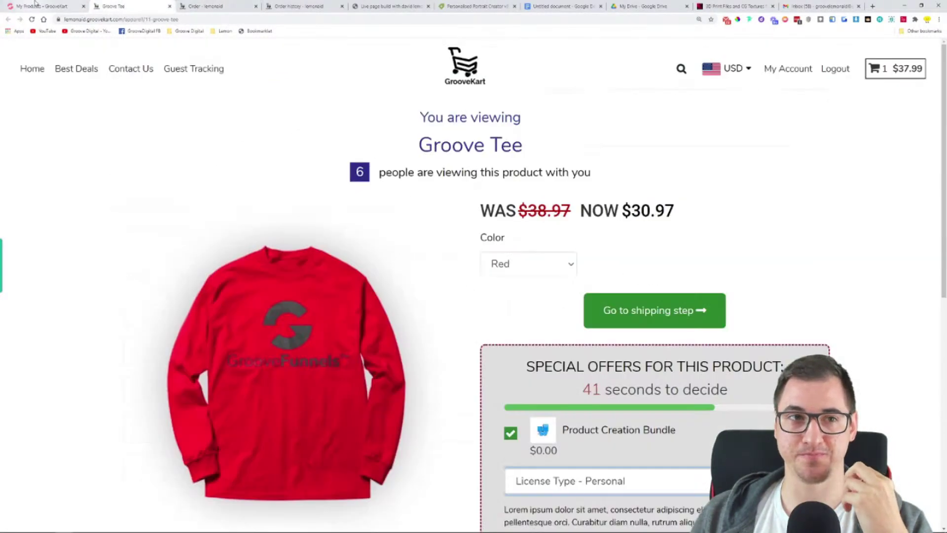
left_click(42, 6)
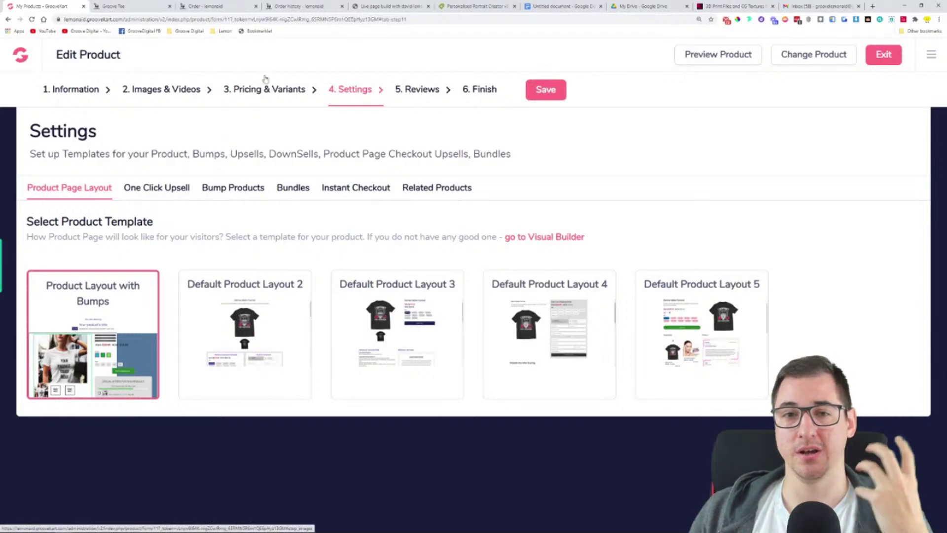
Exit the Groove Tee product editor and open the Orders menu in the sidebar
left_click(885, 63)
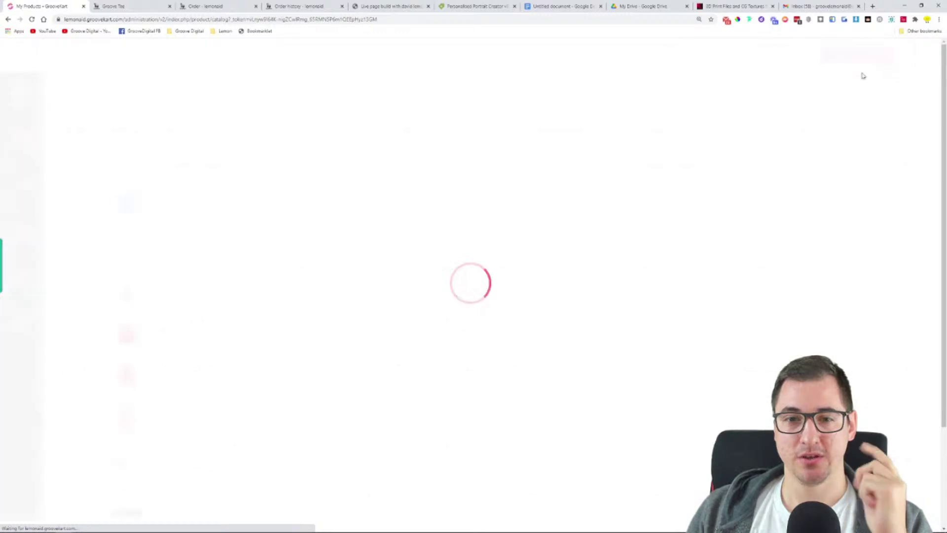
left_click(27, 192)
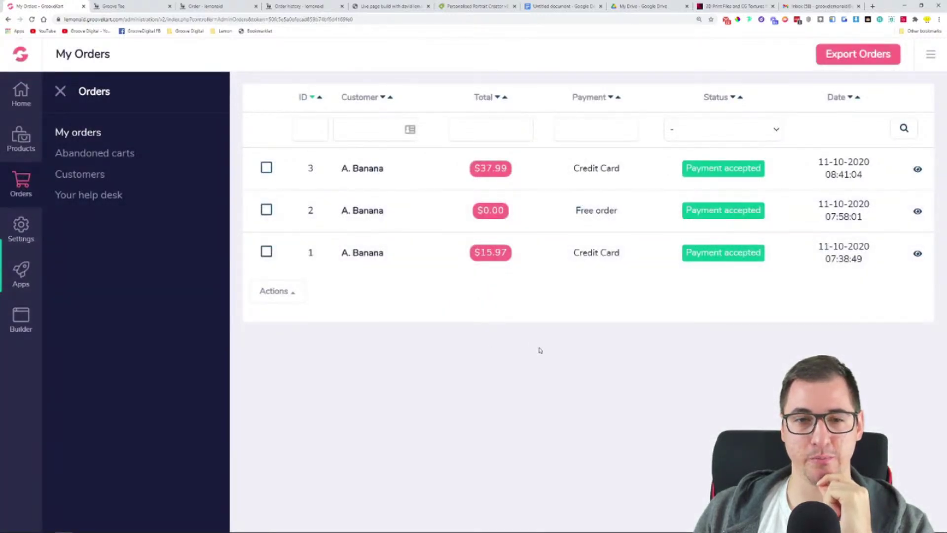
Open the details of the $37.99 order from the My Orders list
left_click(266, 169)
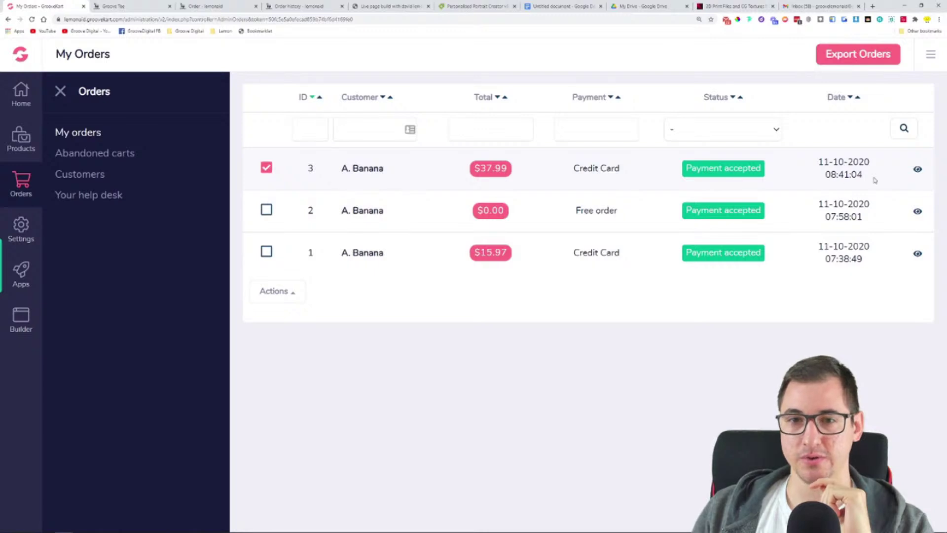
left_click(917, 170)
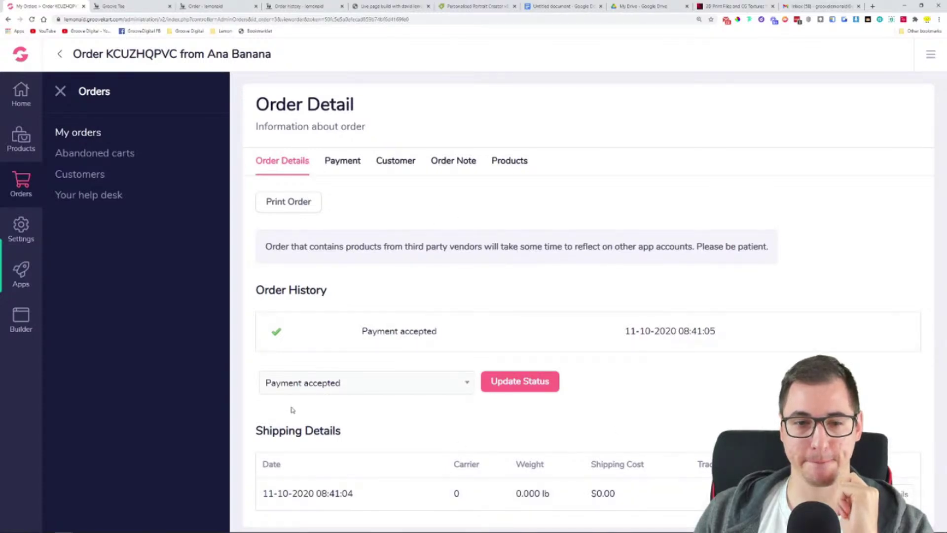
left_click(60, 92)
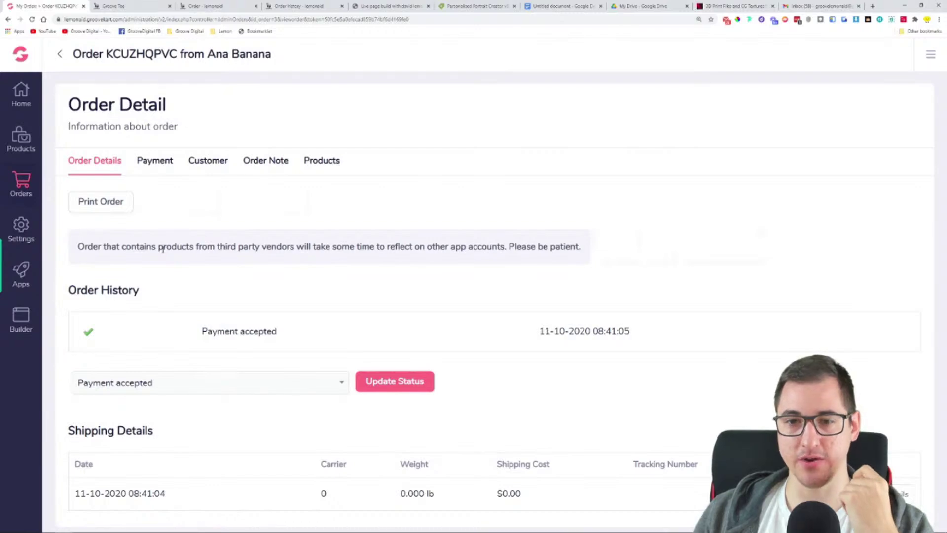
left_click(21, 183)
left_click(77, 141)
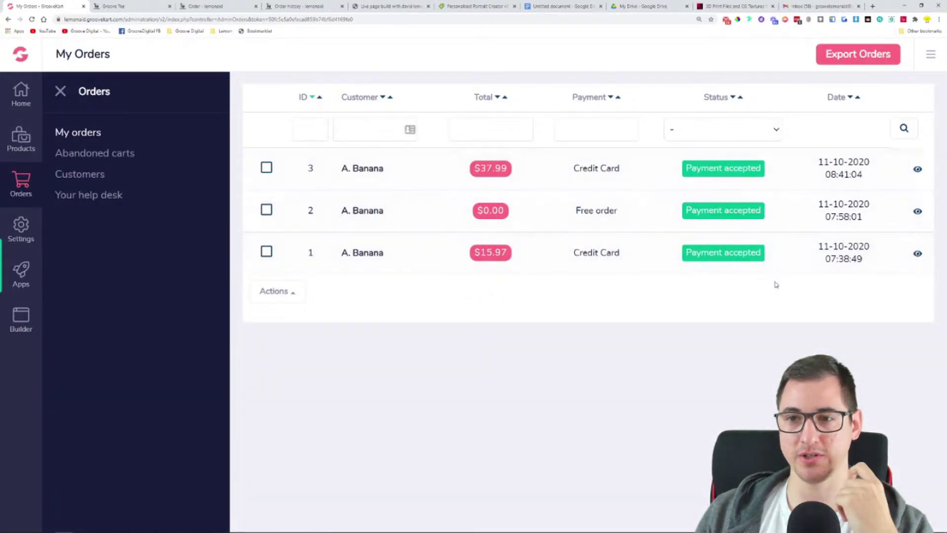
left_click(916, 171)
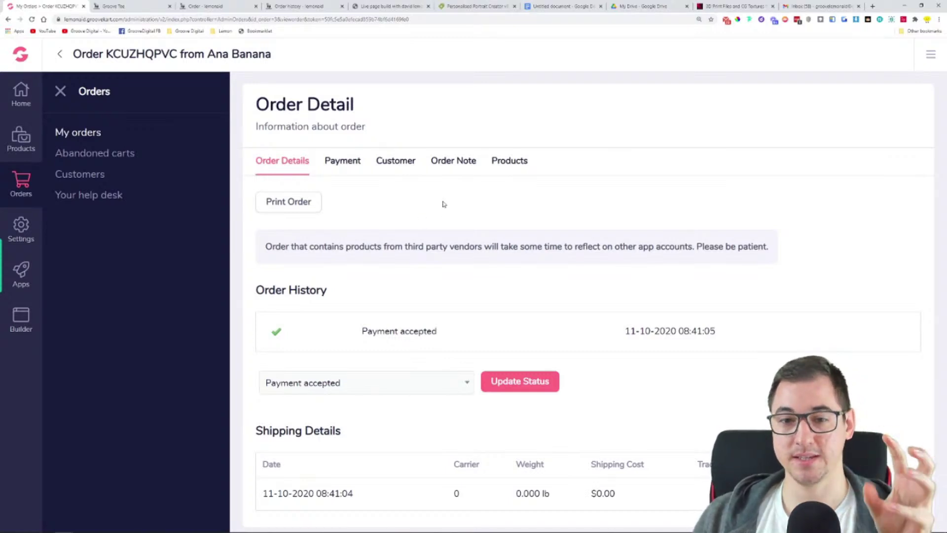
Review the order's Payment, Customer, Order Note and Products tabs, ending on Customer
left_click(348, 168)
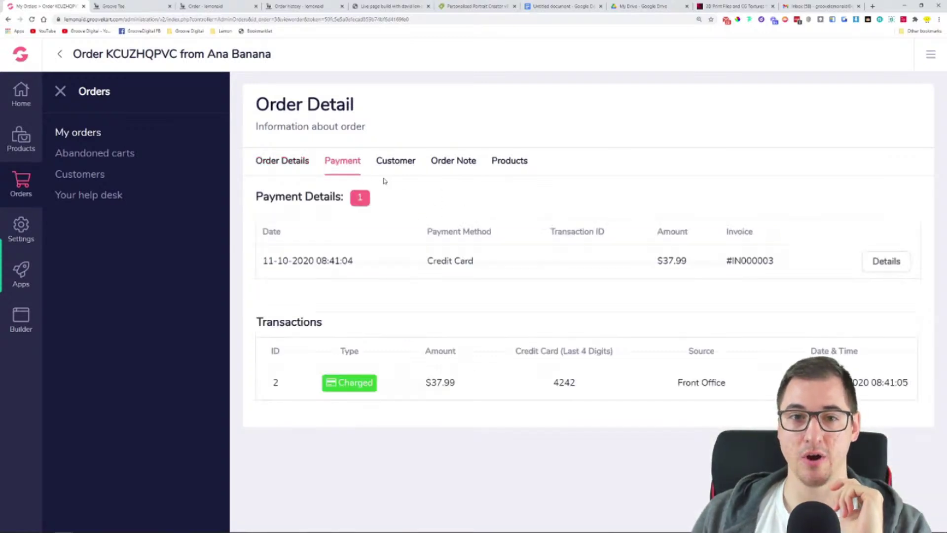
left_click(397, 169)
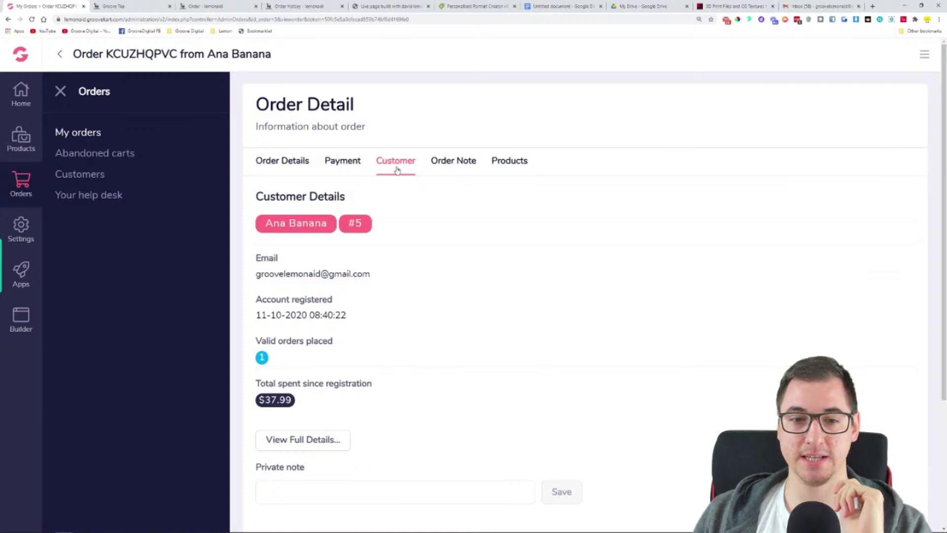
left_click(434, 165)
left_click(501, 165)
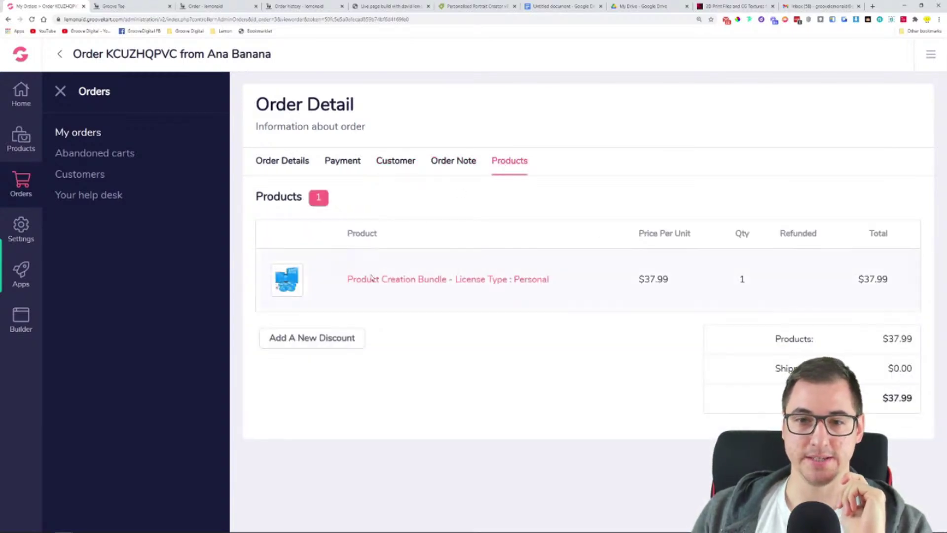
left_click(463, 164)
left_click(386, 167)
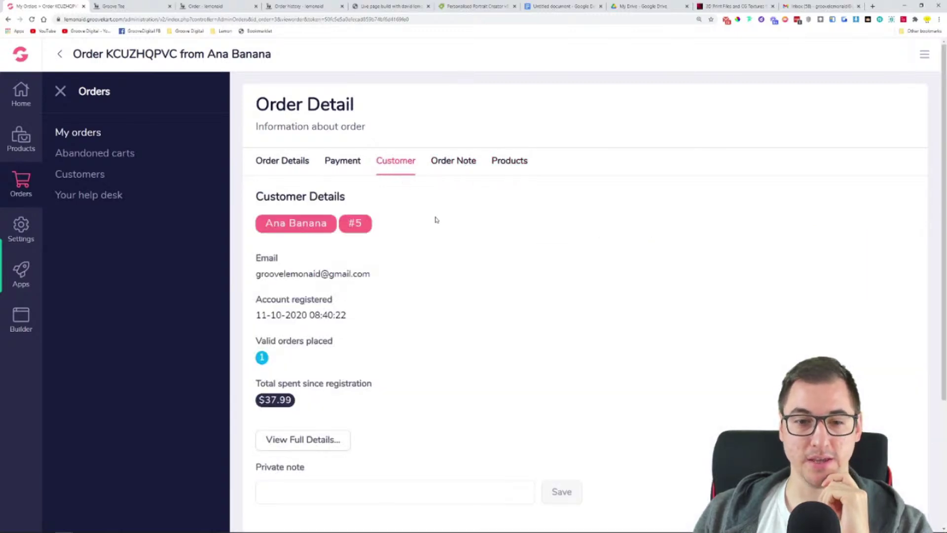
Check the valid orders placed count and open the buyer's full customer record
scroll(455, 284, "down", 3)
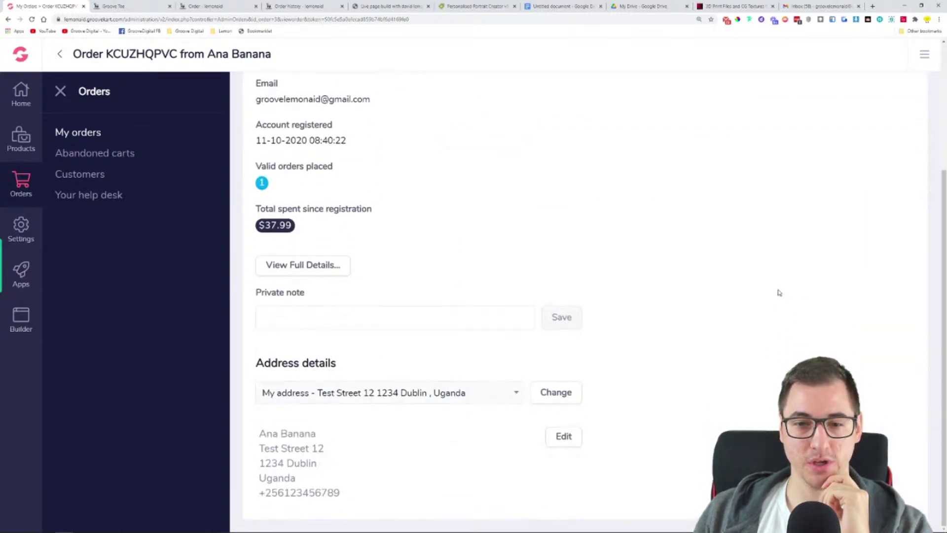
scroll(366, 432, "up", 3)
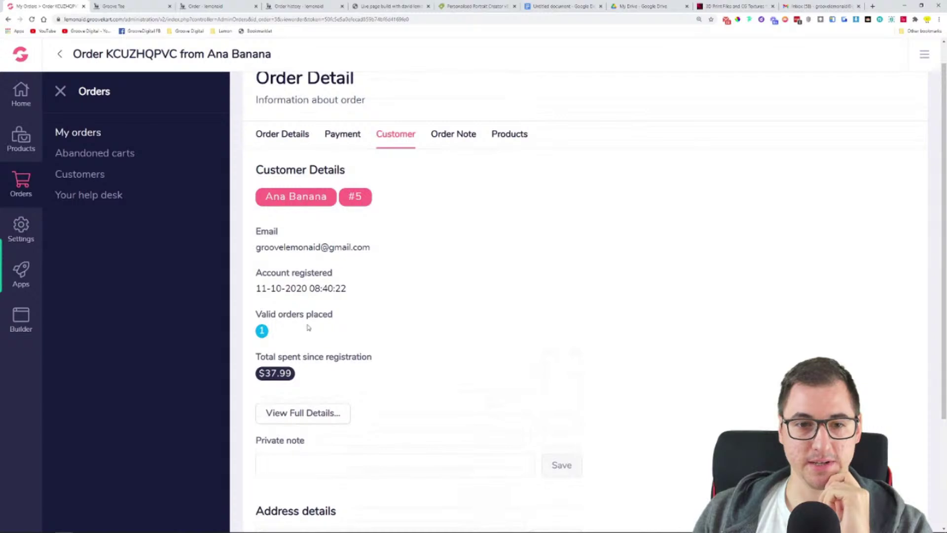
triple_click(268, 318)
left_click(317, 412)
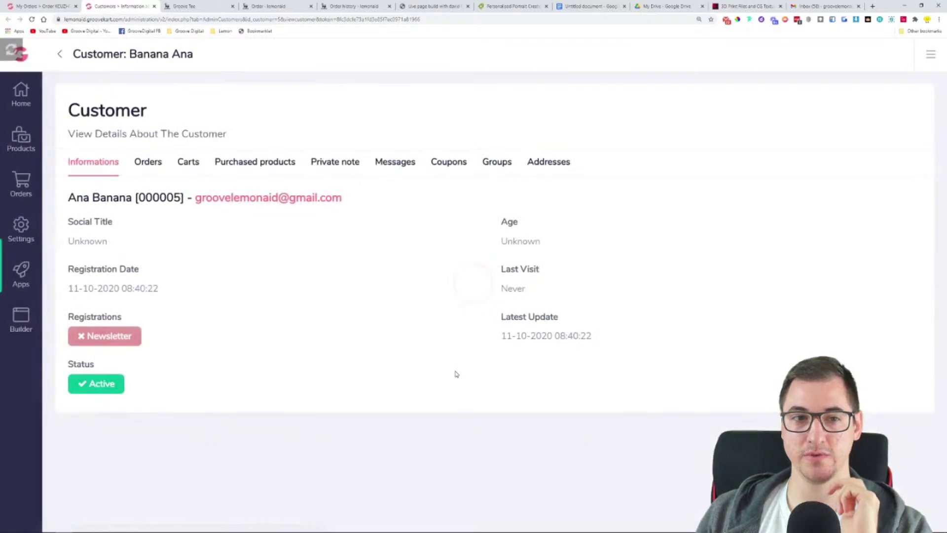
Review the customer's orders, carts, purchased products, private note and messages
left_click(149, 165)
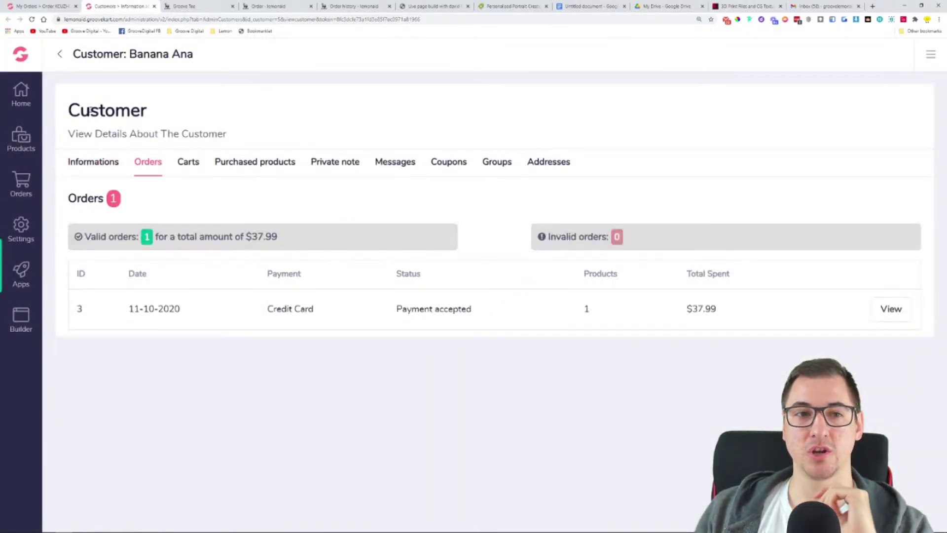
left_click_drag(196, 55, 102, 53)
left_click(187, 167)
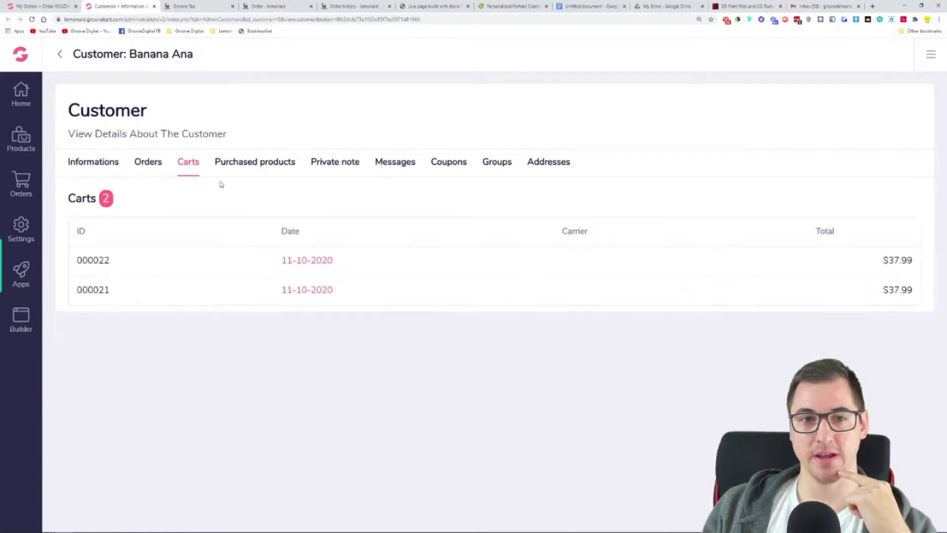
left_click(240, 167)
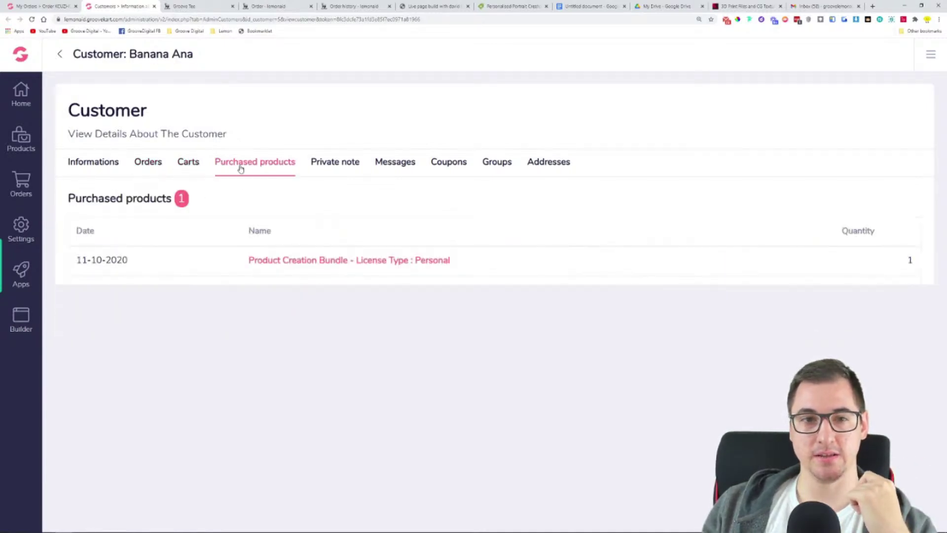
left_click(321, 167)
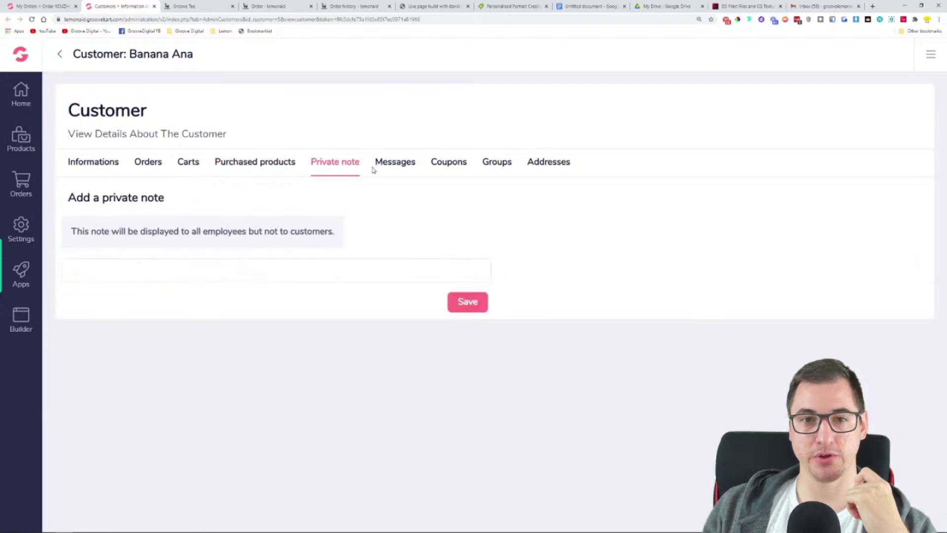
left_click(384, 170)
left_click(331, 173)
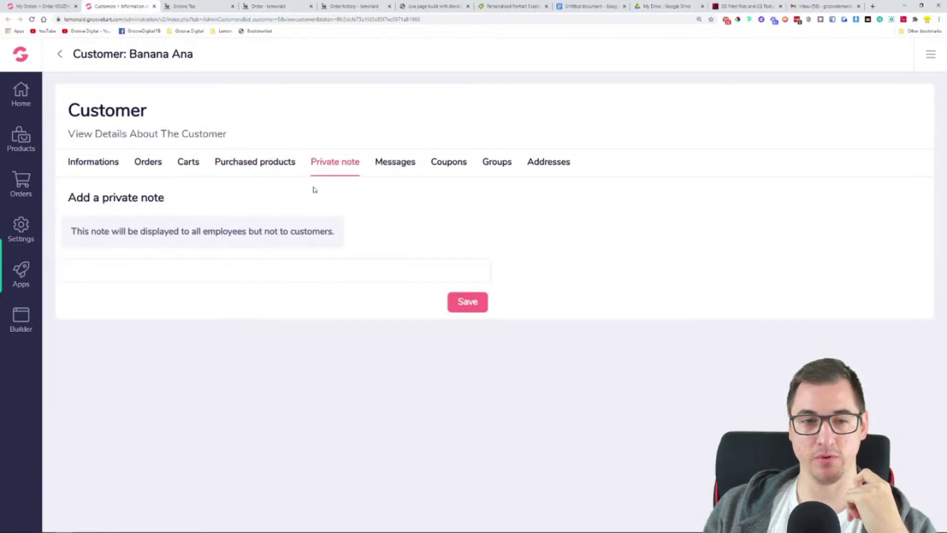
left_click(407, 166)
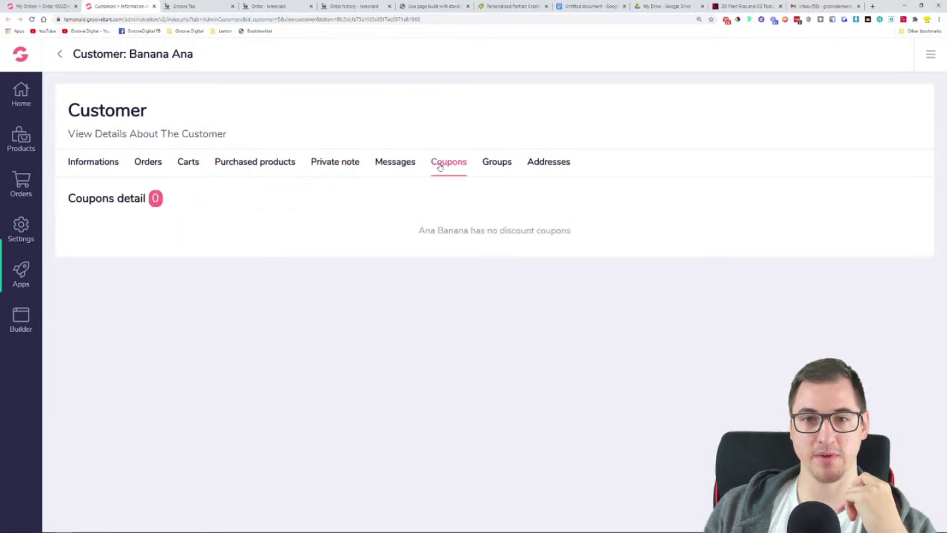
Check the customer's coupons, groups and saved addresses, then return to Informations
left_click(440, 166)
left_click(496, 167)
left_click(550, 165)
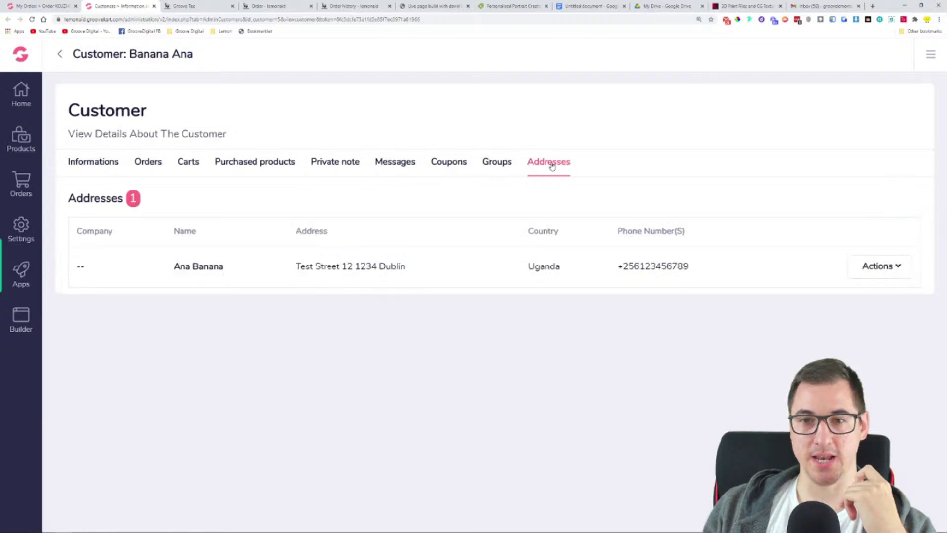
left_click(99, 166)
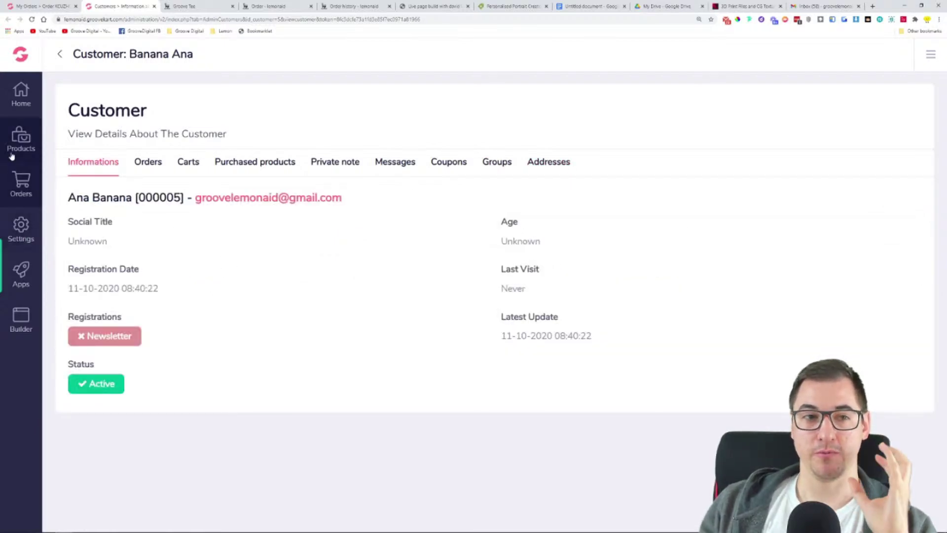
Toggle the Orders sidebar menu and go to the store dashboard
left_click(22, 182)
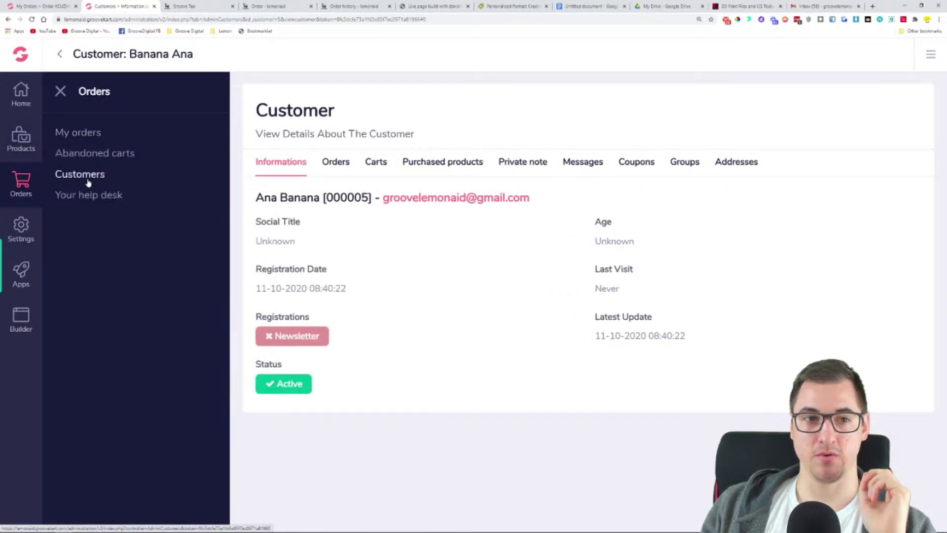
left_click(61, 91)
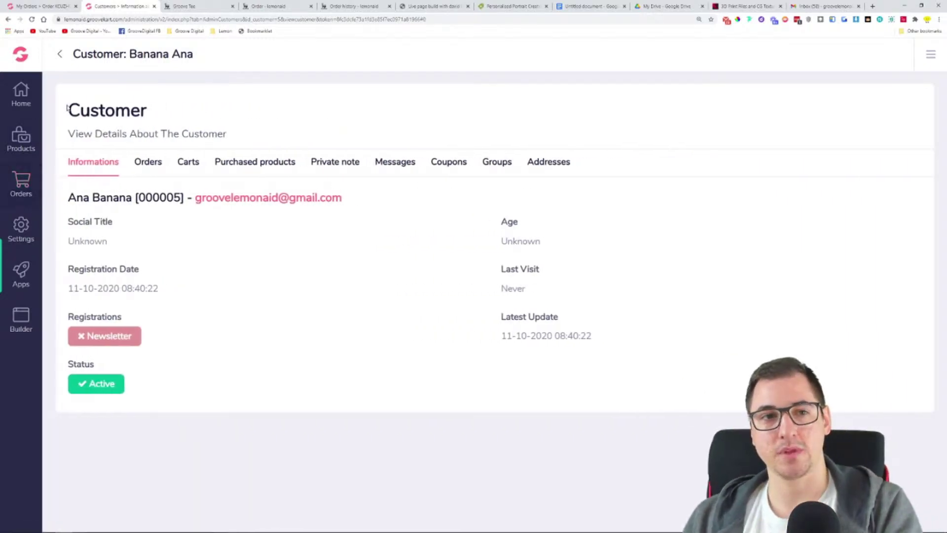
left_click(22, 96)
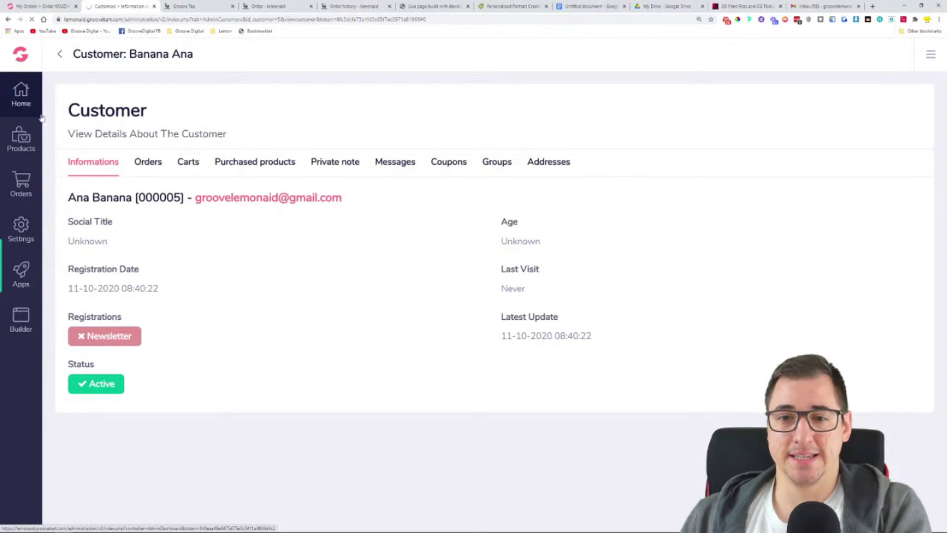